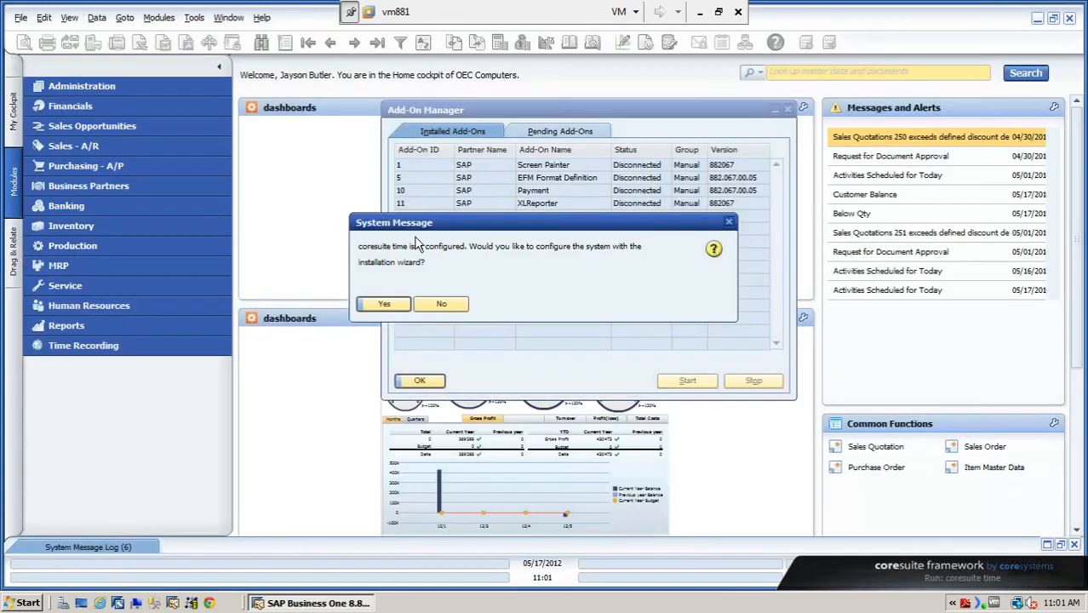
Step: Decline the coresuite time installation wizard and close the Add-On Manager
click(443, 308)
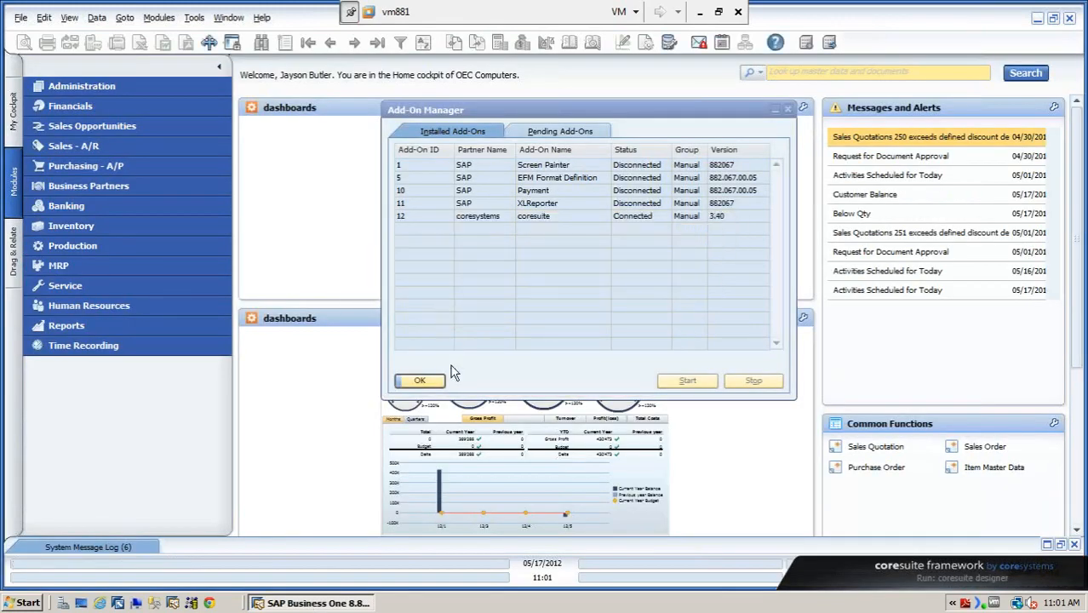
click(420, 381)
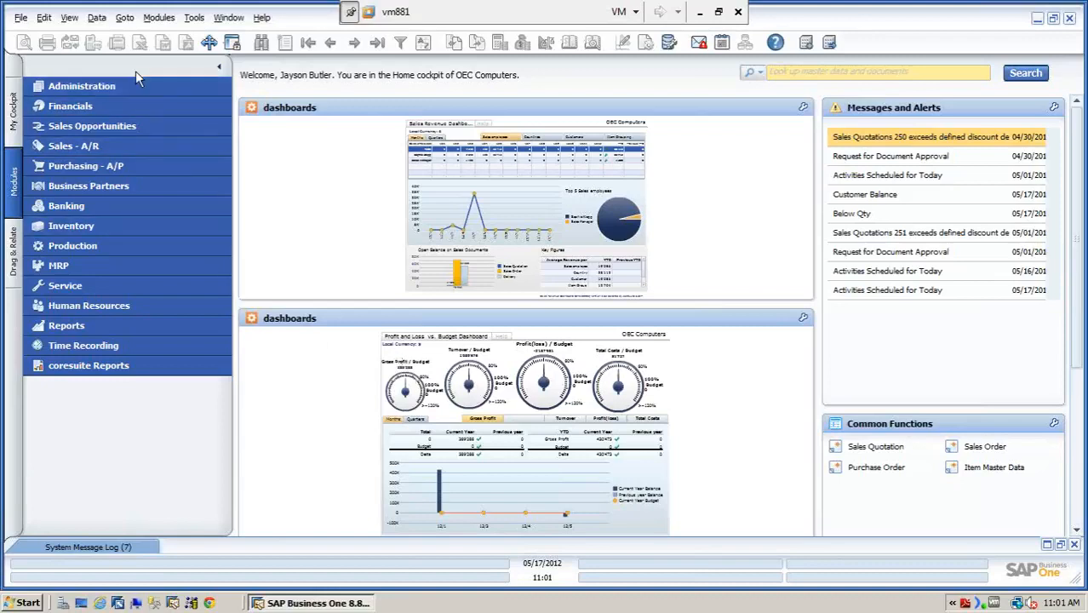
Step: Look up the customer Earthshaker Corporation in Business Partner Master Data by searching for the name "e"
click(118, 206)
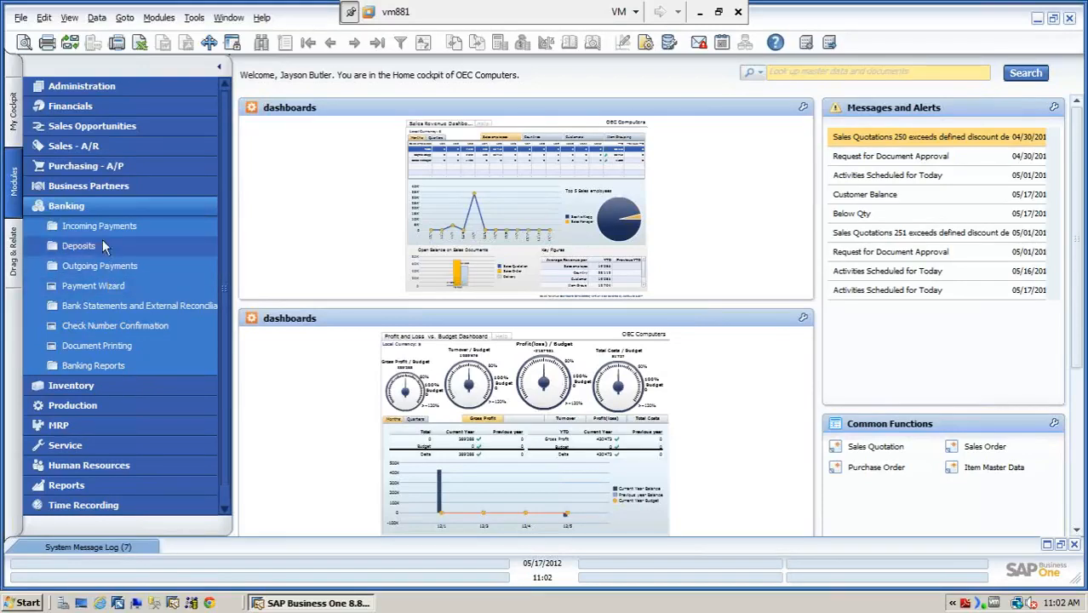
click(103, 193)
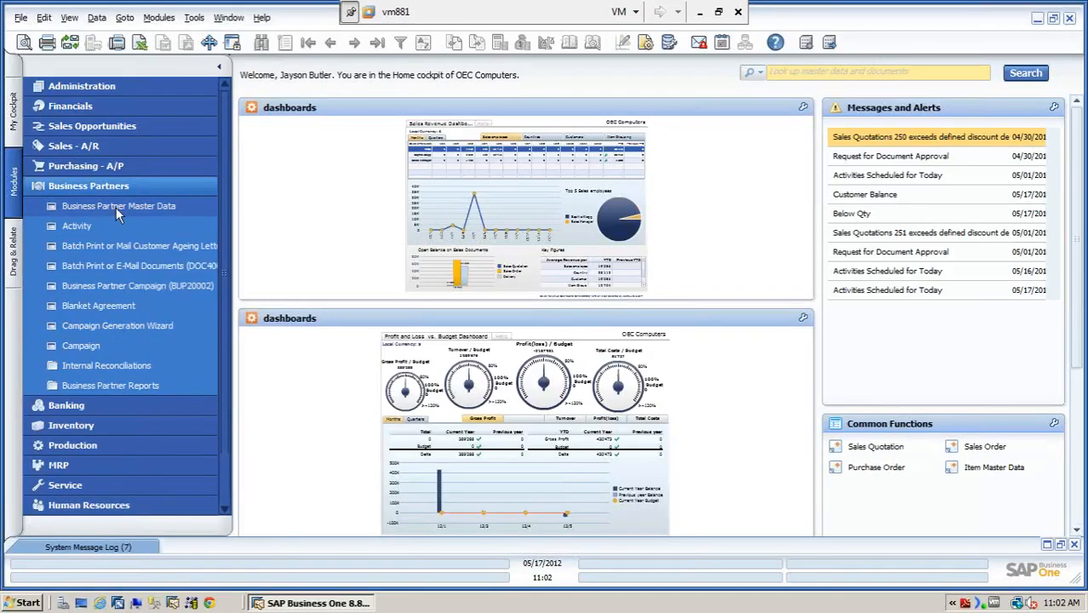
click(117, 206)
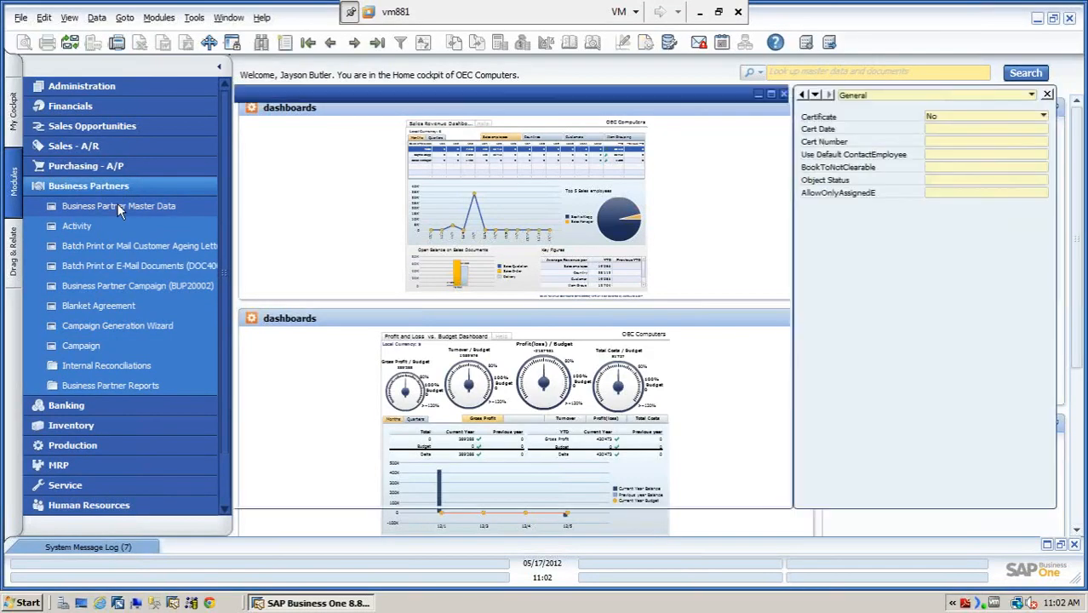
click(205, 125)
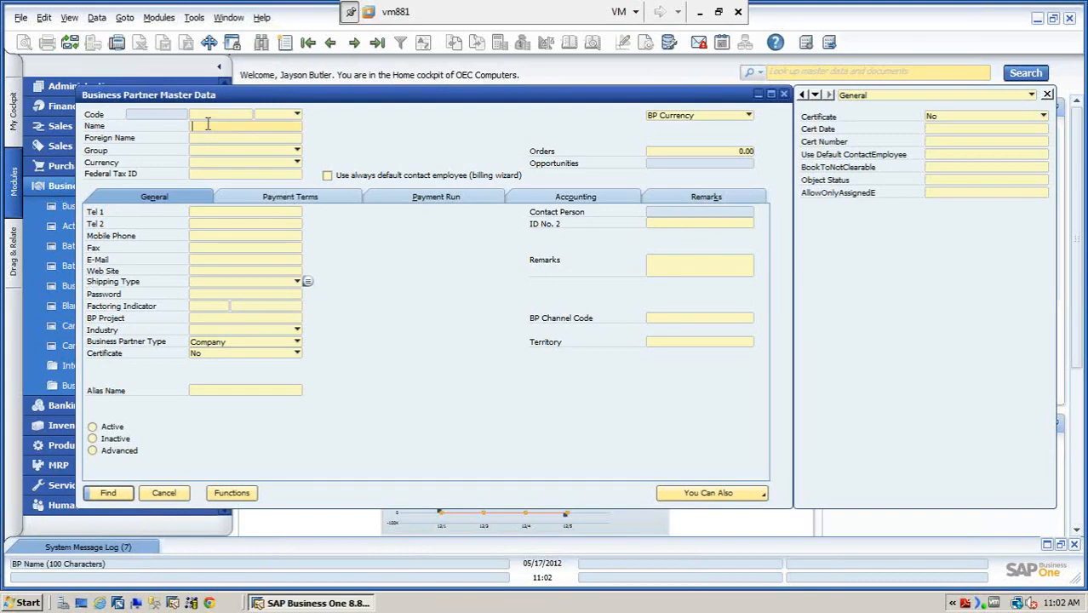
text(e)
key(Tab)
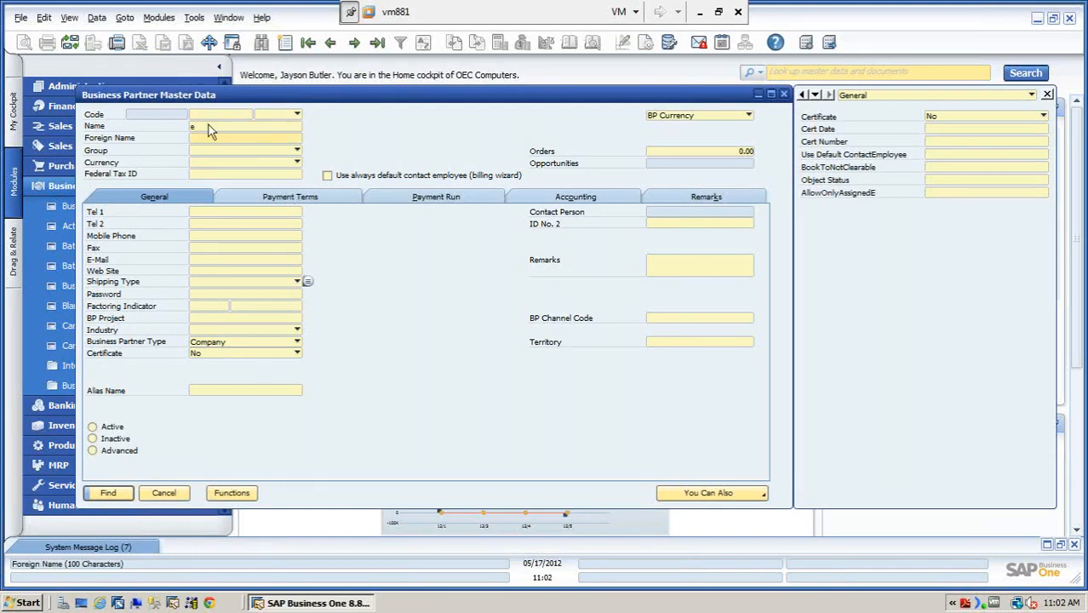
click(109, 493)
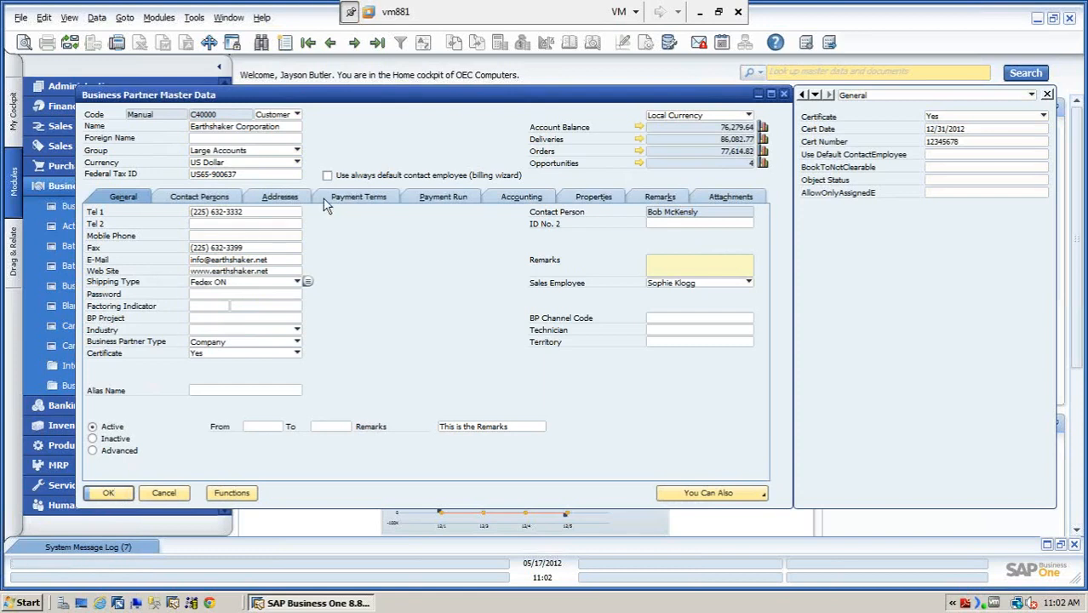
Step: Review the customer's payment terms, payment run settings and the setup of its default Incoming BT 02 payment method
click(385, 199)
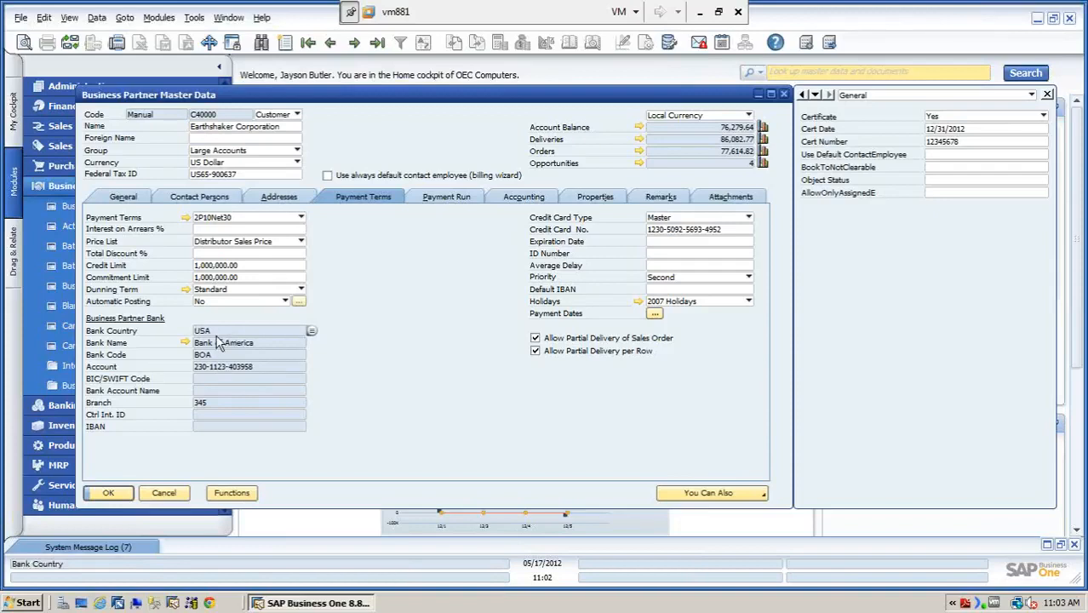
click(437, 198)
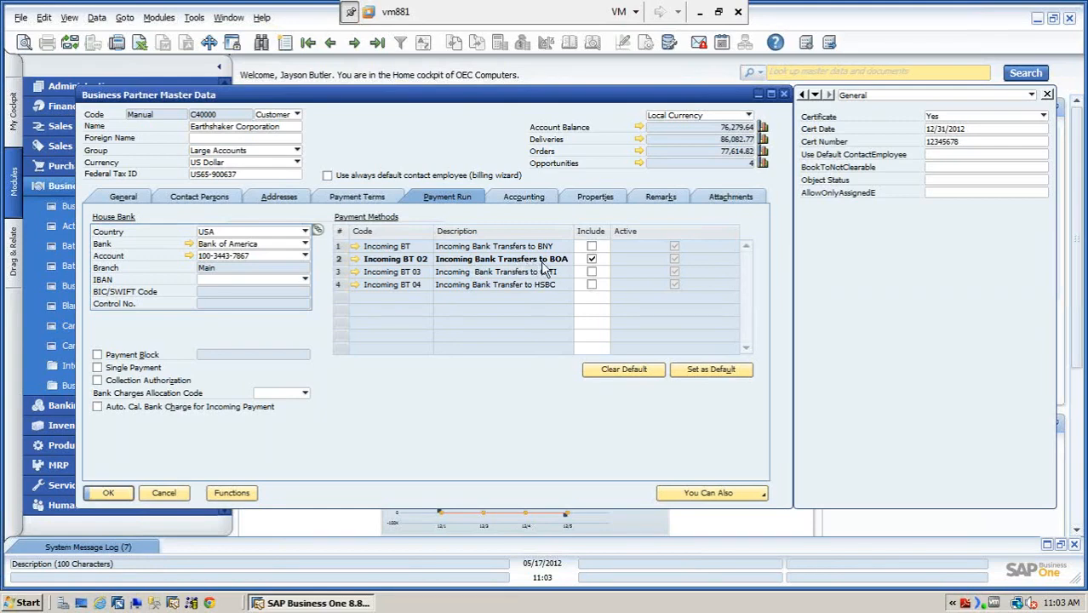
click(355, 259)
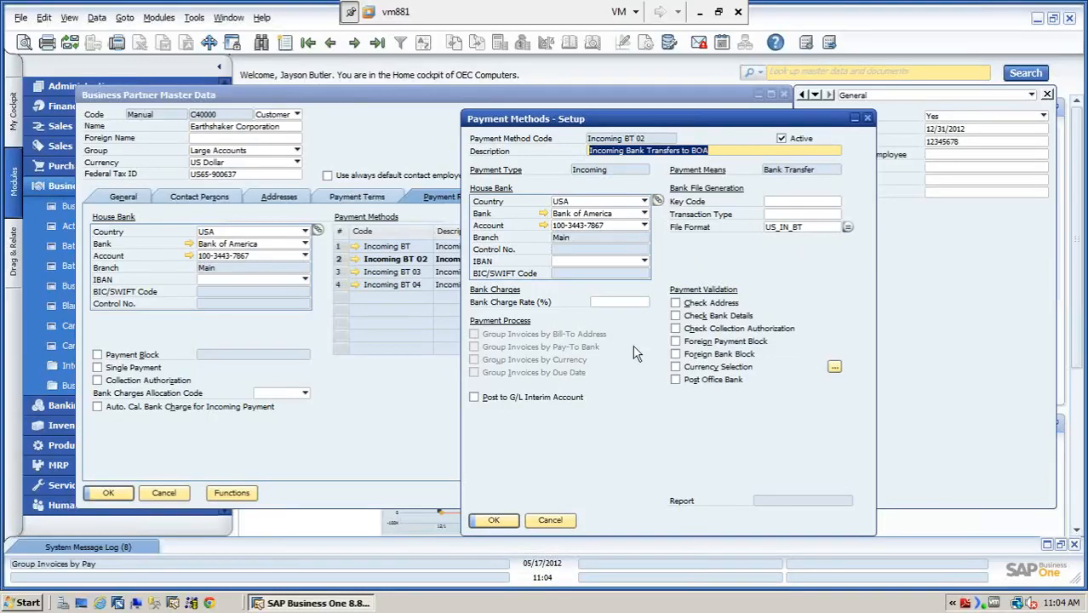
click(550, 520)
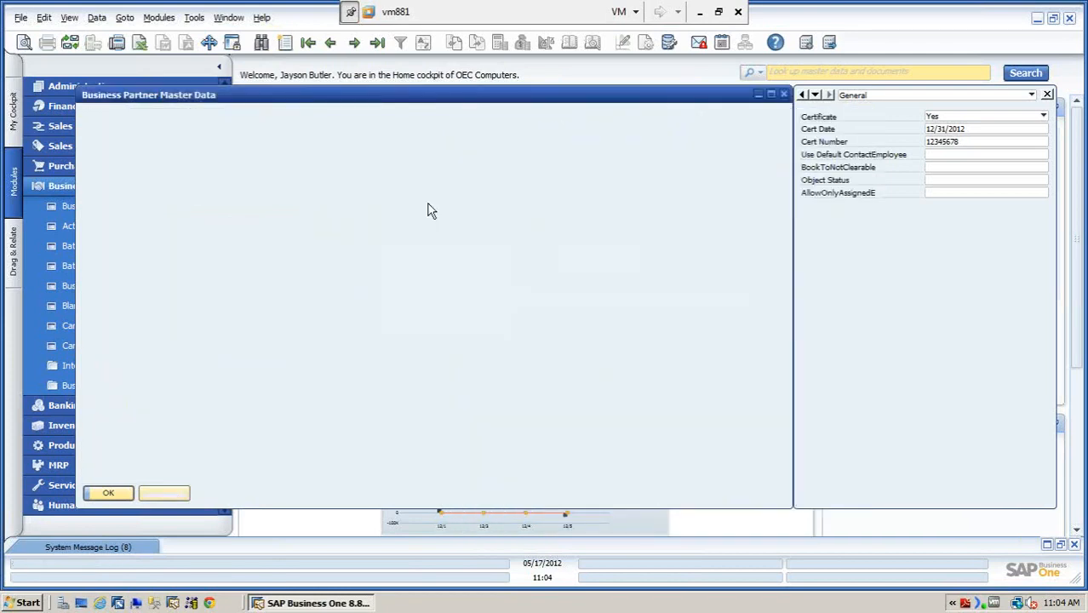
Step: Look up the vendor Far East Imports among the business partners by searching for the name "f"
click(262, 42)
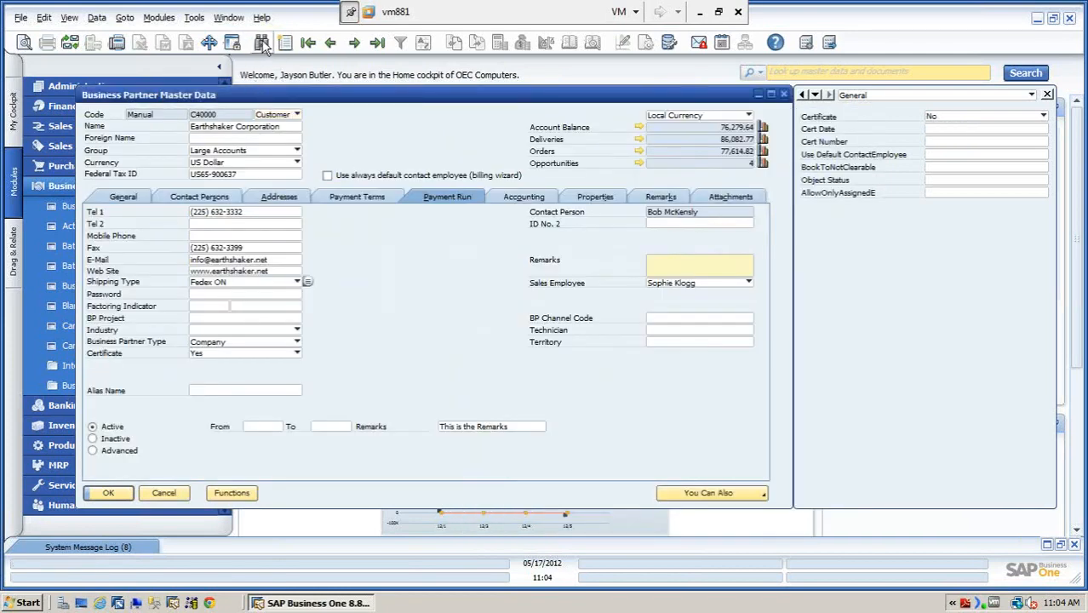
click(194, 124)
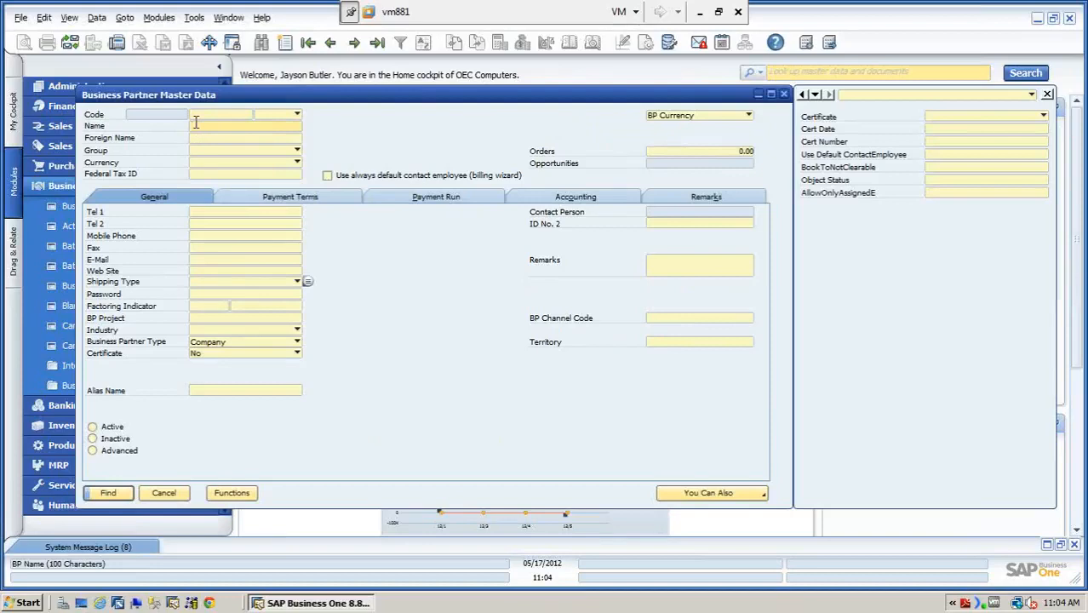
text(f)
click(209, 135)
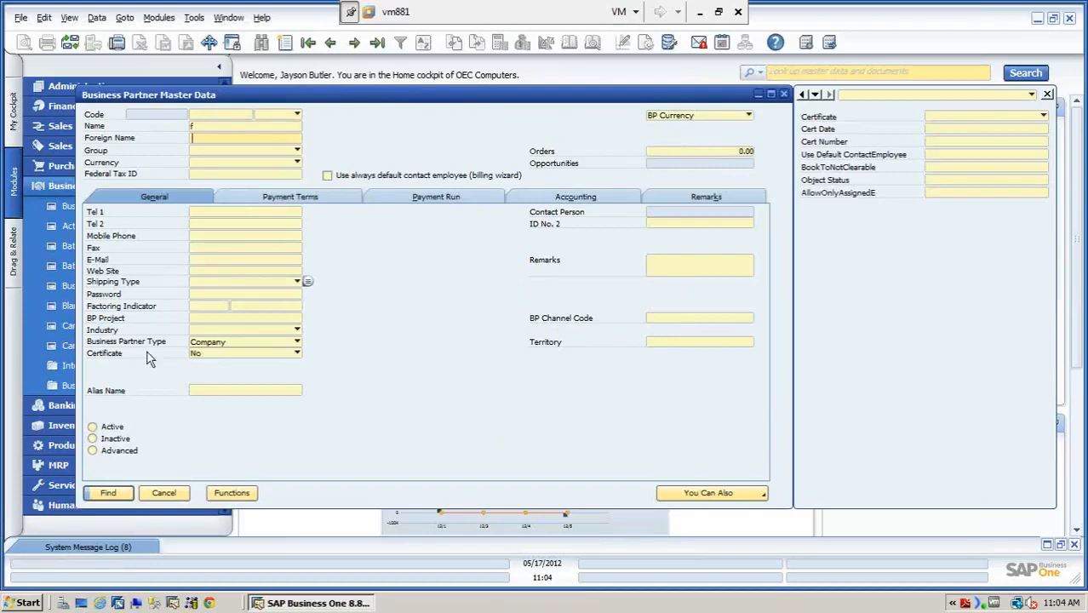
click(108, 492)
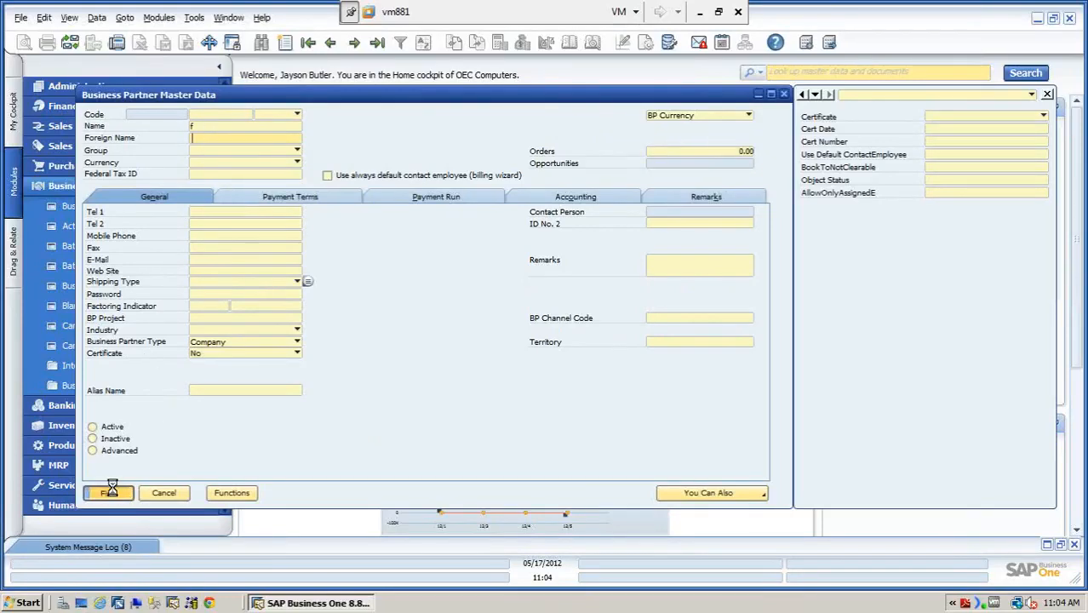
Step: Review the vendor's payment terms, payment run settings and the setup of its Outgoing Checks payment method
click(362, 199)
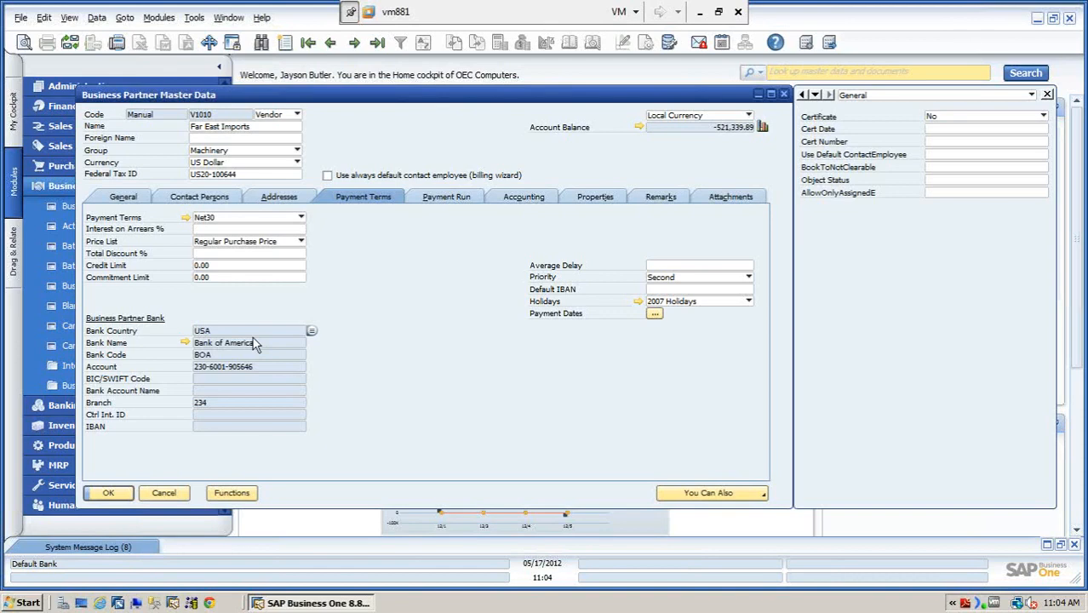
click(443, 199)
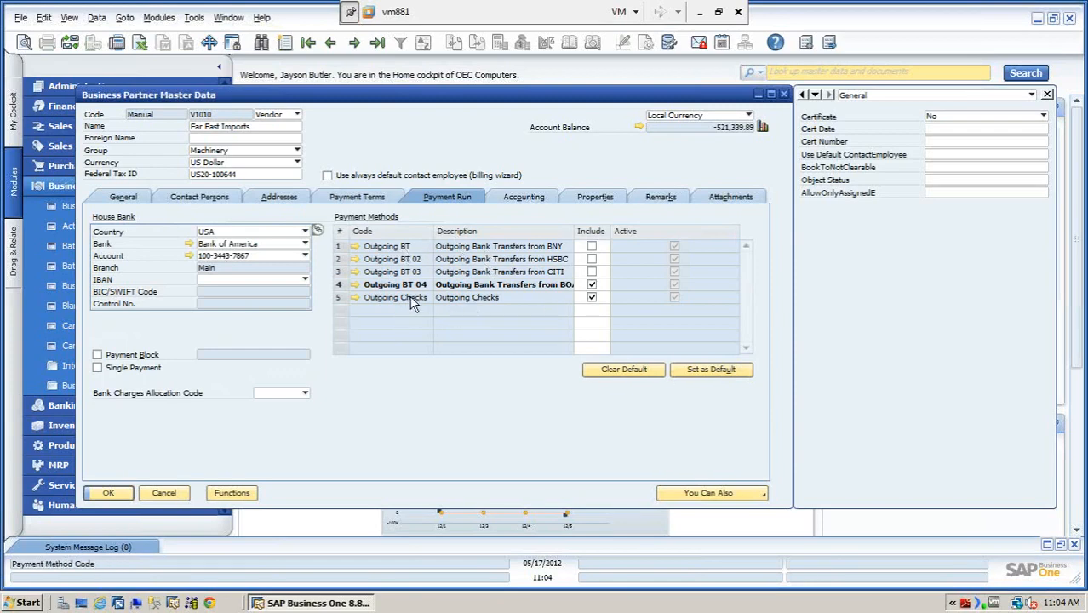
click(355, 297)
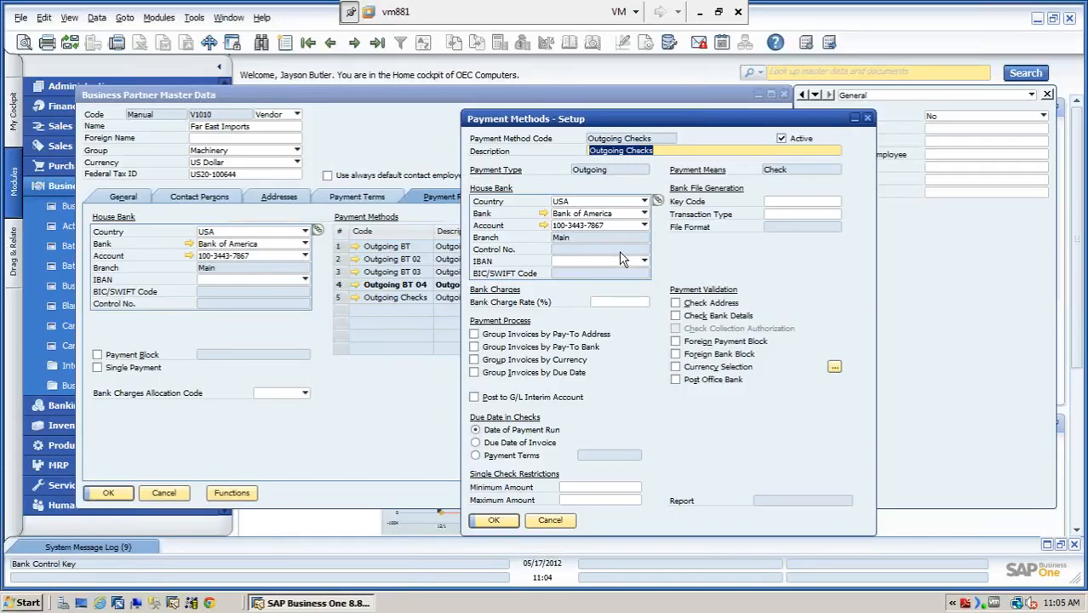
click(545, 519)
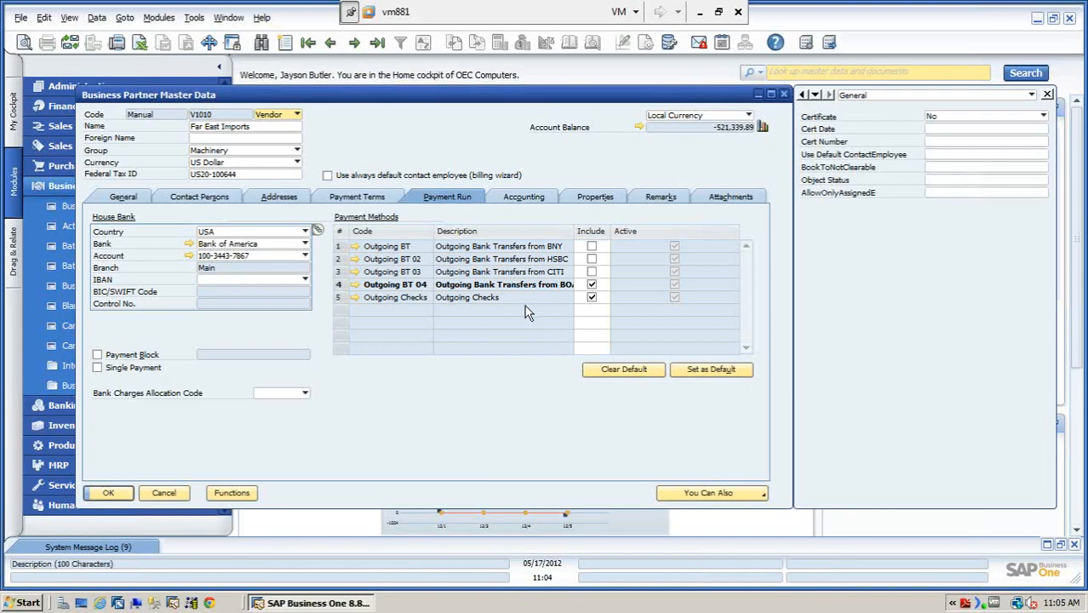
Step: Review the setup of the vendor's default Outgoing BT 04 payment method and close the business partner record
click(355, 285)
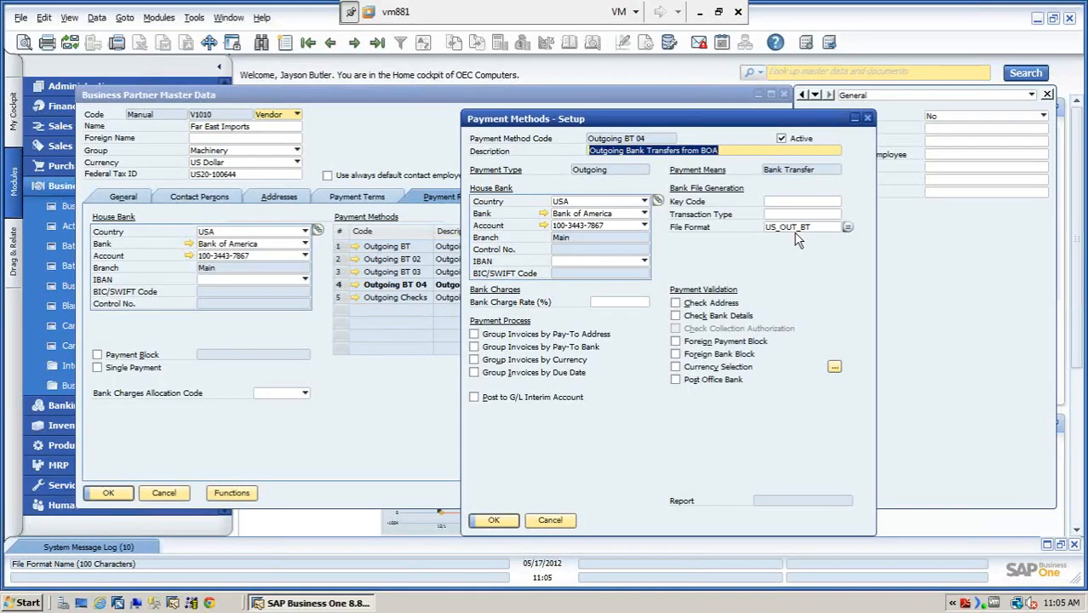
click(549, 520)
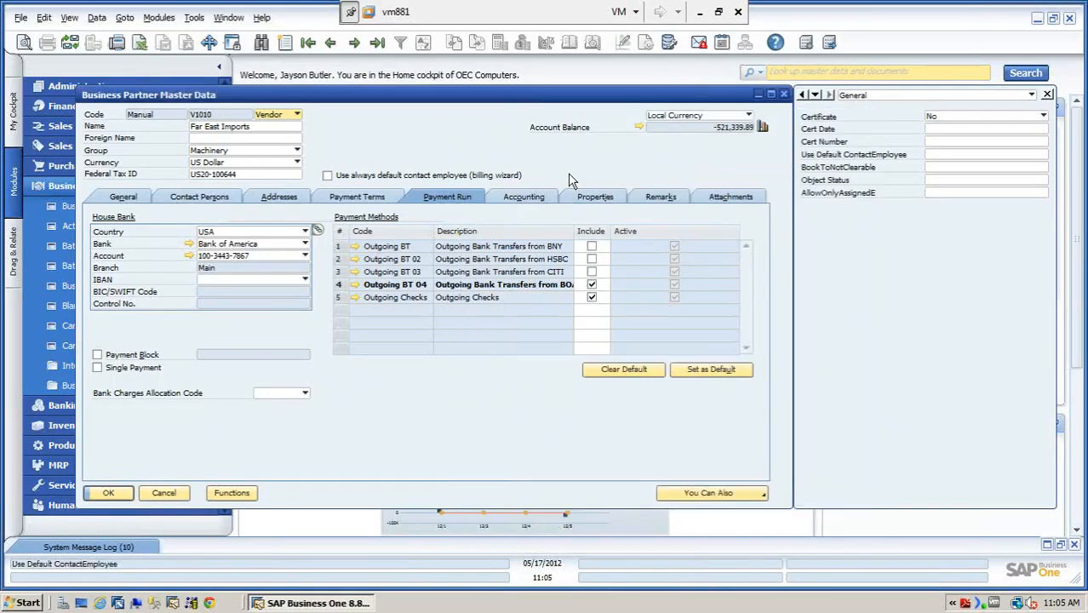
click(163, 492)
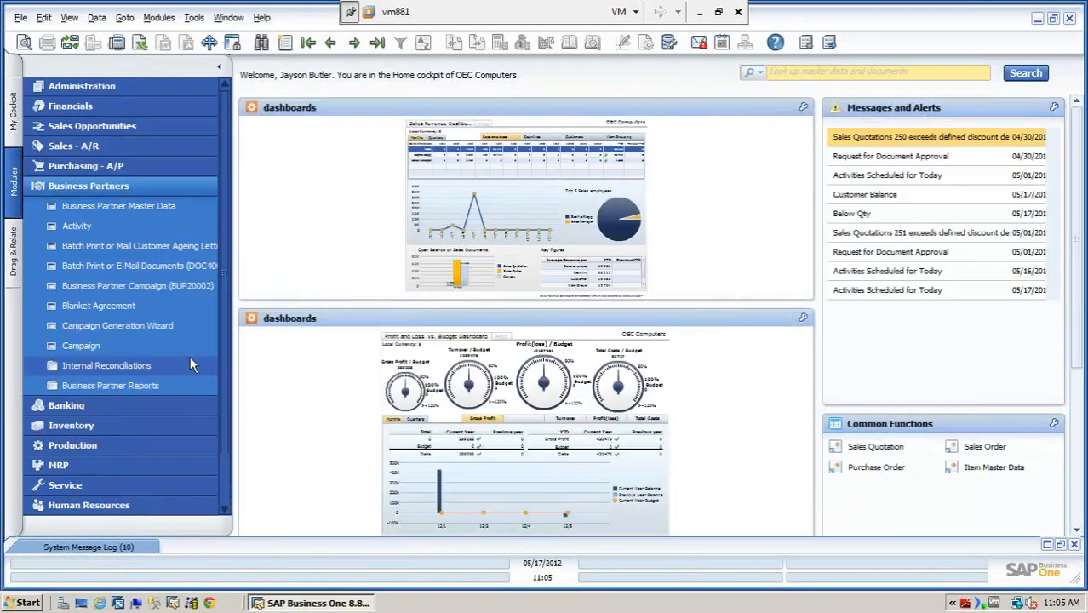
Step: Open a blank Incoming Payments form from the Banking module and move it clear of the module list
click(143, 189)
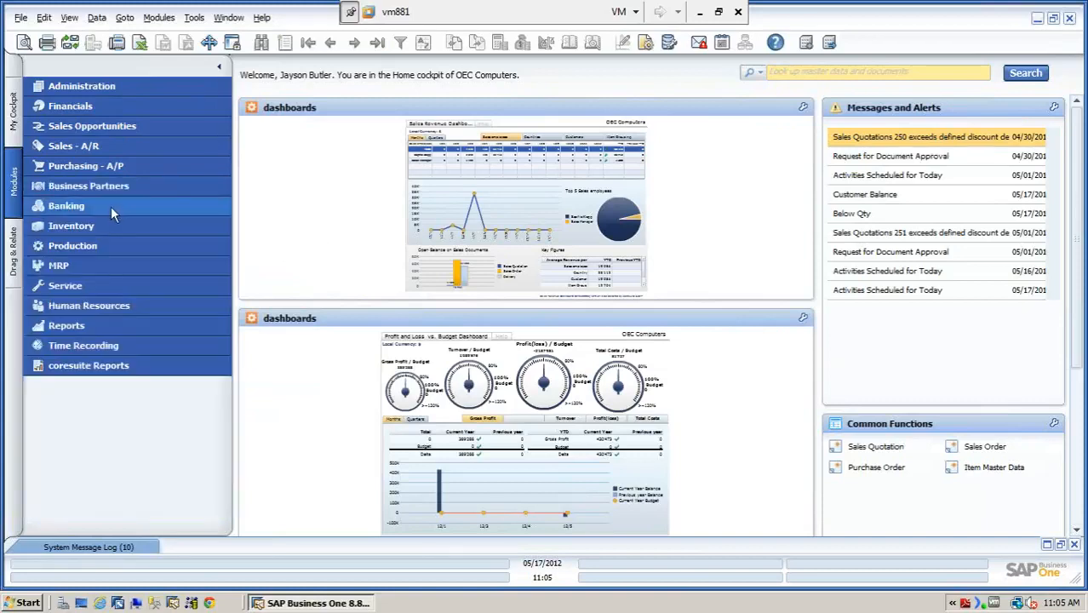
click(111, 206)
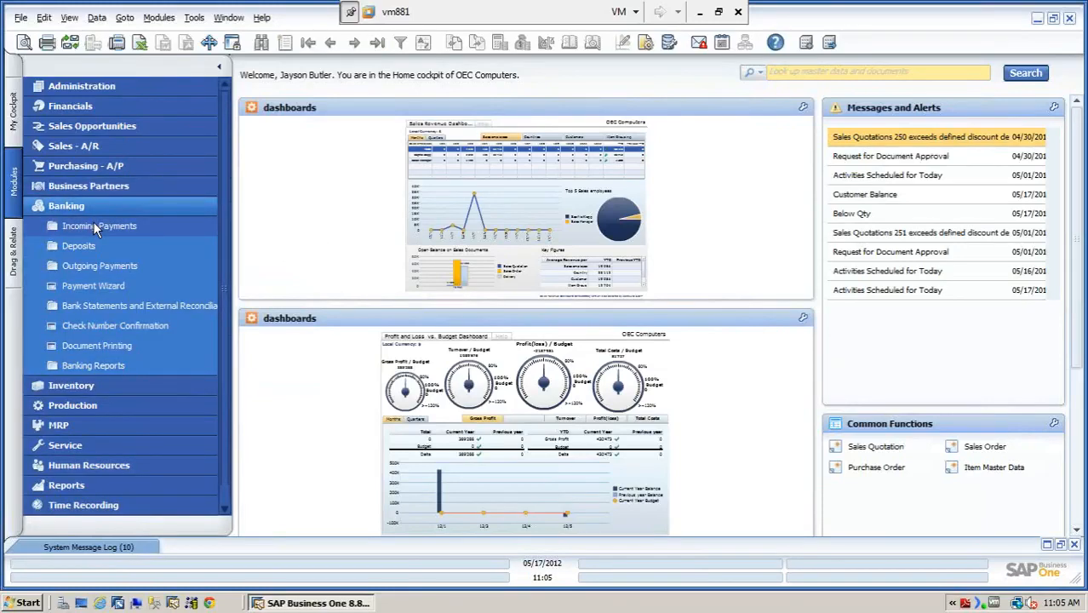
click(94, 226)
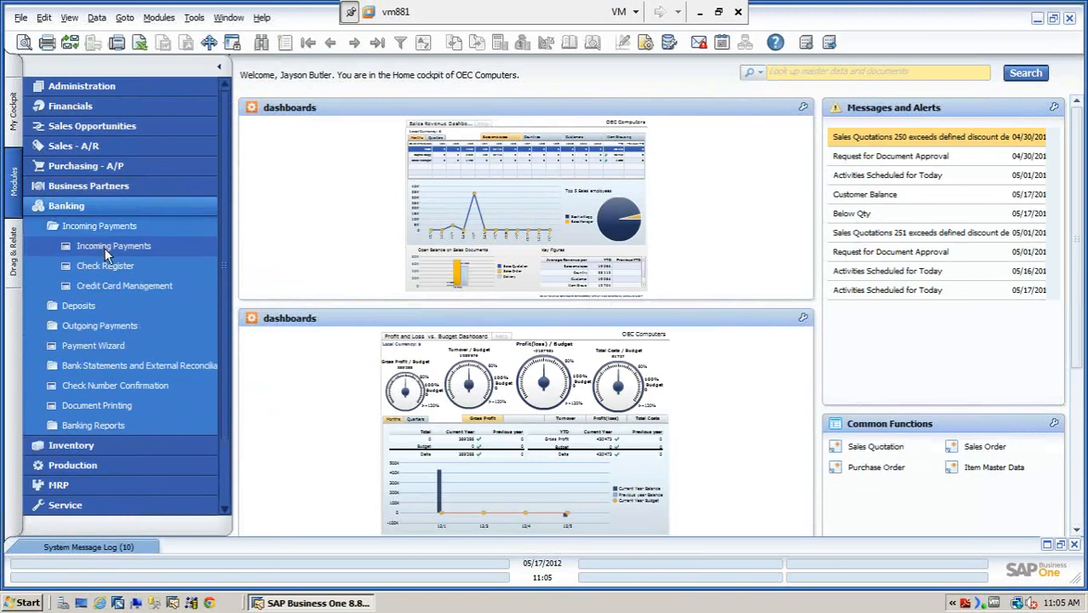
click(107, 246)
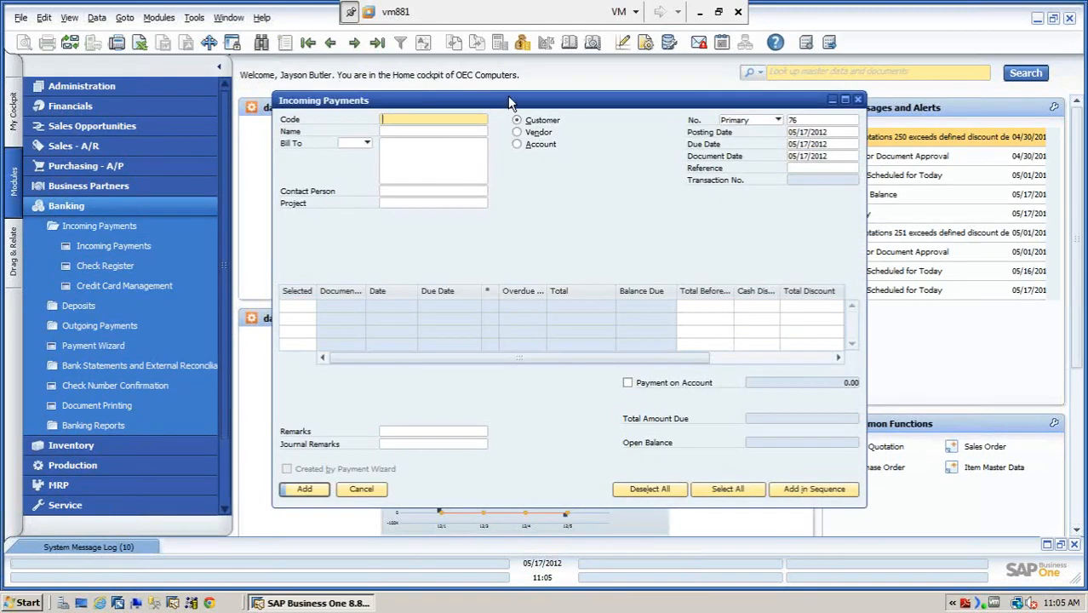
drag(509, 100, 686, 74)
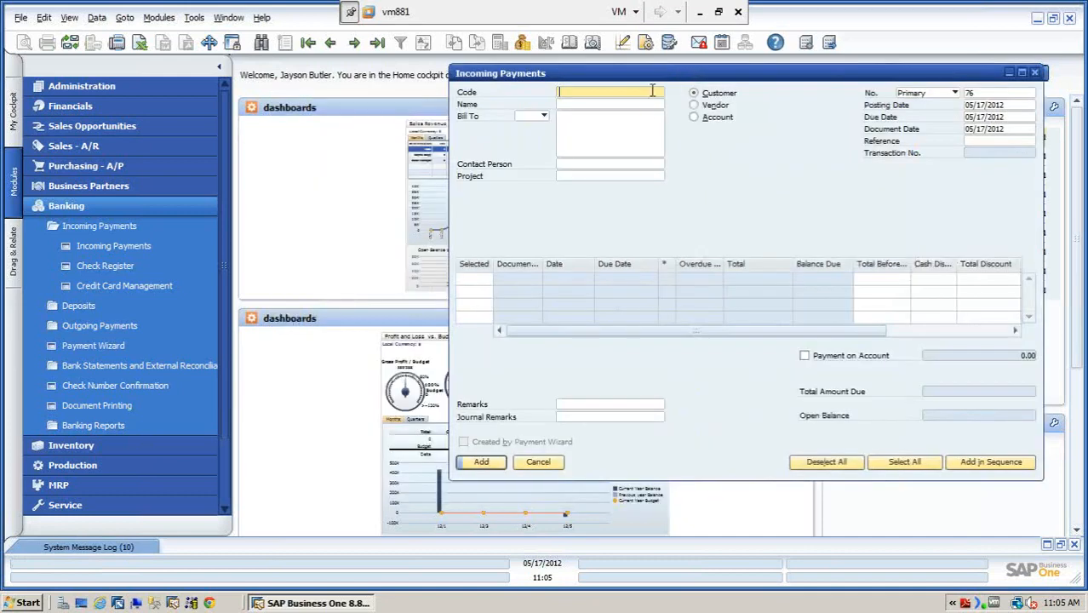
Step: Open a blank Outgoing Payments form and place it beside the Incoming Payments form to compare the two
click(90, 325)
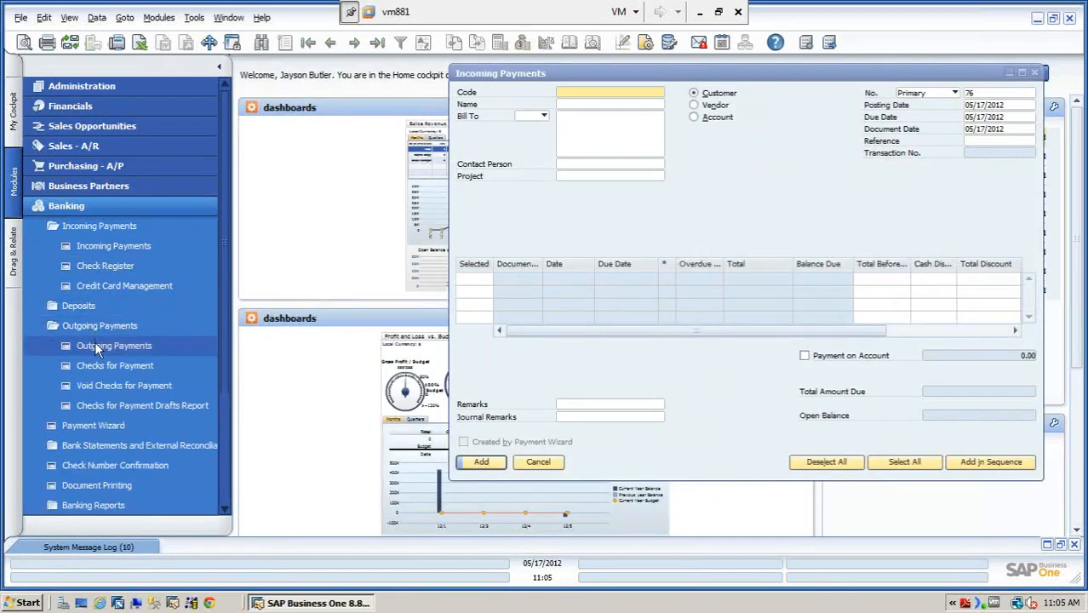
click(97, 346)
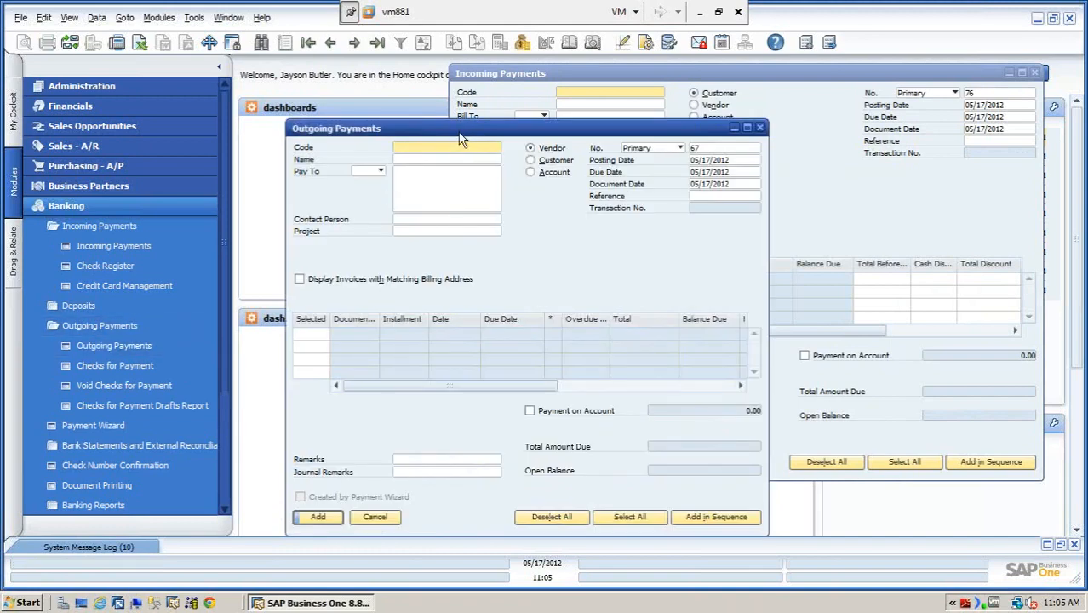
drag(456, 128, 254, 144)
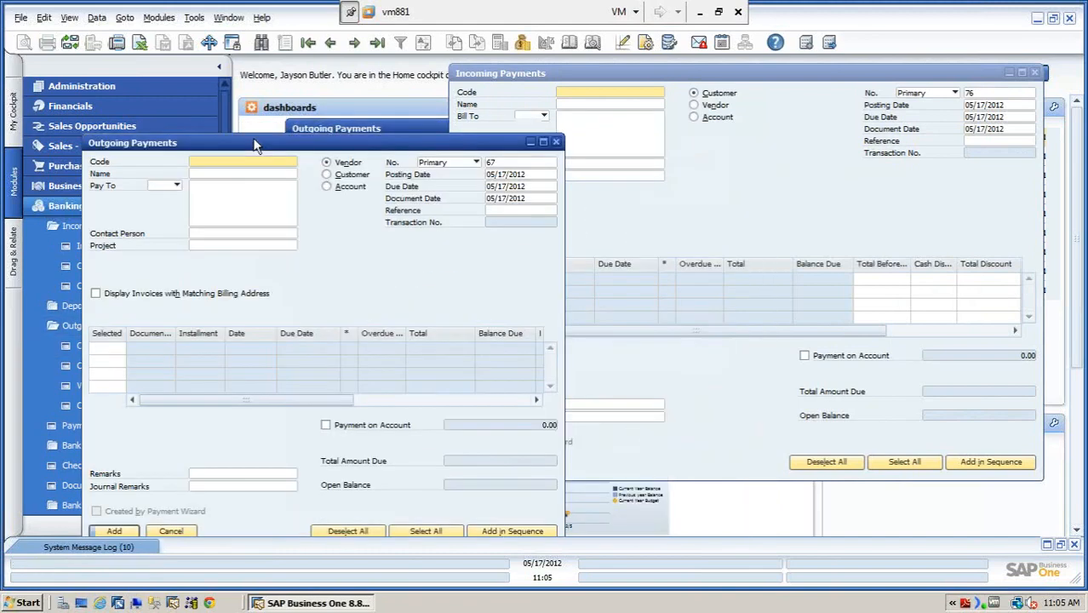
click(688, 75)
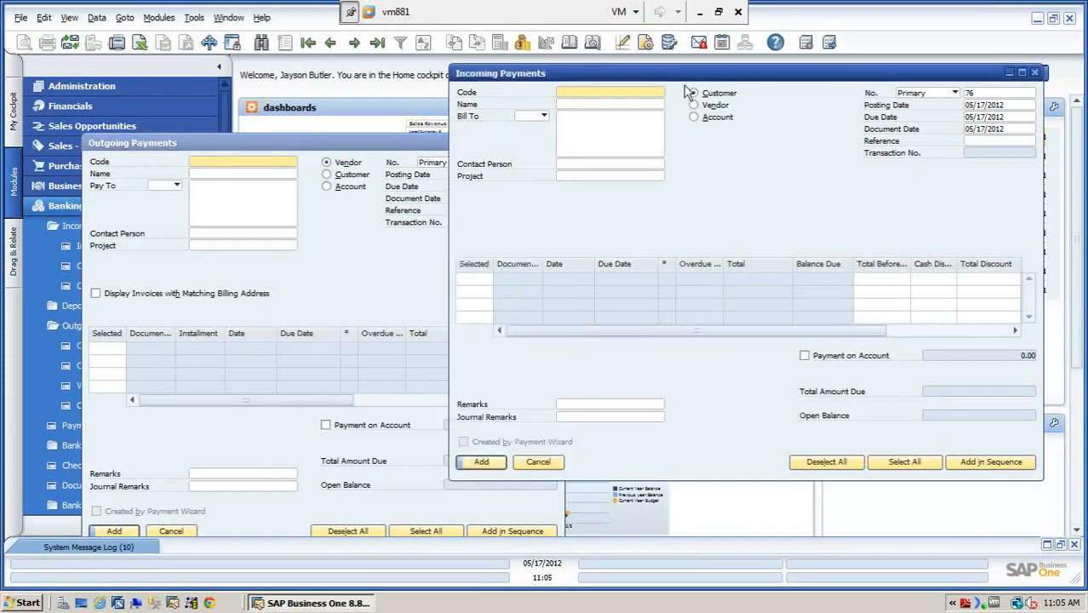
click(365, 155)
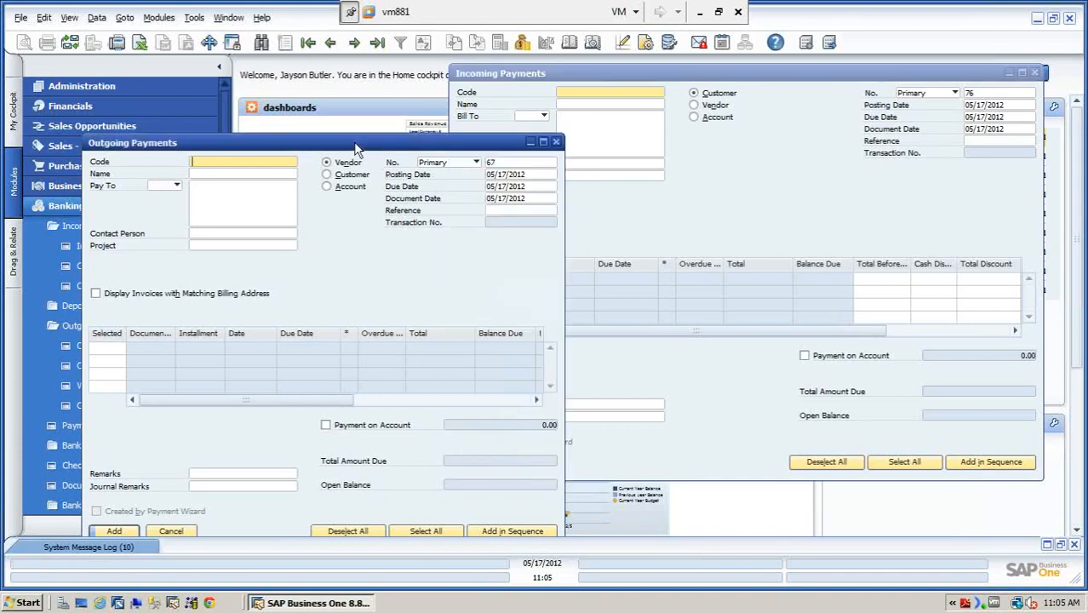
Step: Close the Outgoing Payments form without adding it and move the Incoming Payments form to the middle of the workspace
click(206, 163)
click(170, 530)
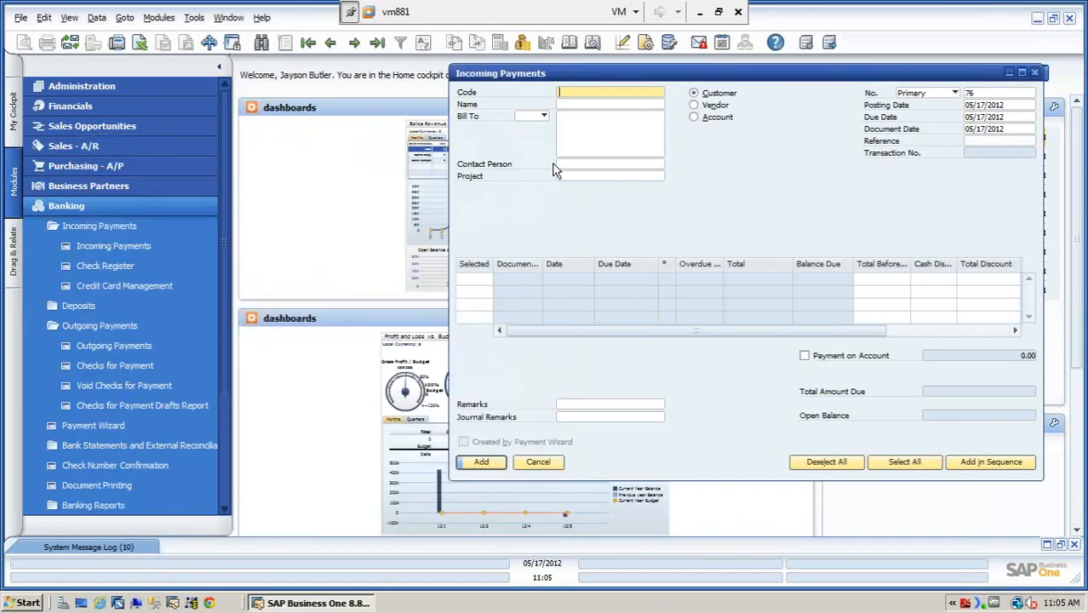
drag(649, 77, 345, 90)
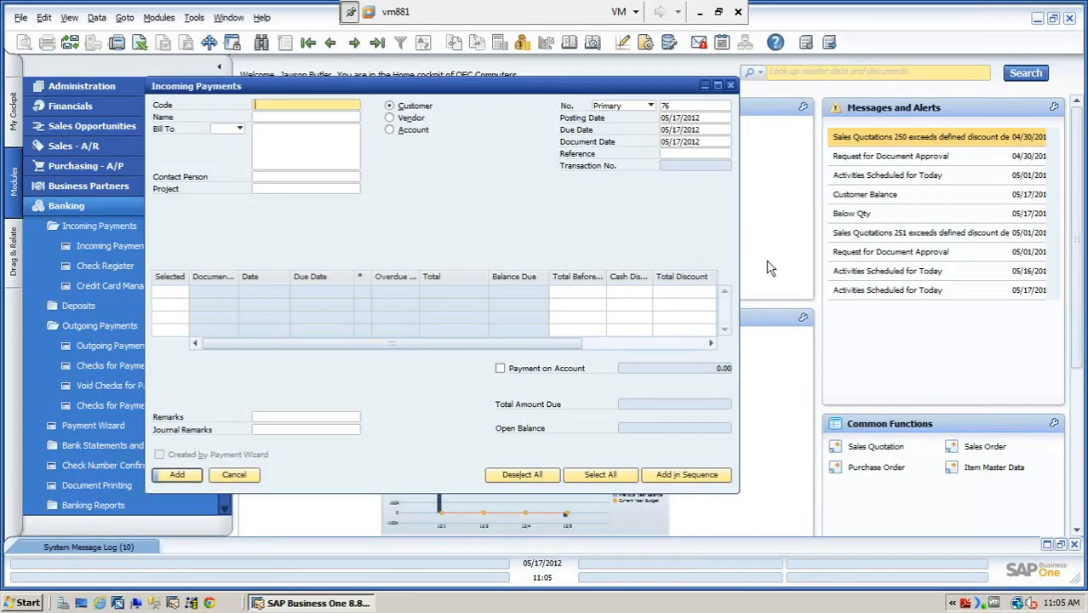
Step: Widen the Incoming Payments form and load customer Earthshaker Corporation's open invoices, bringing the most recent ones into view
drag(738, 253, 989, 267)
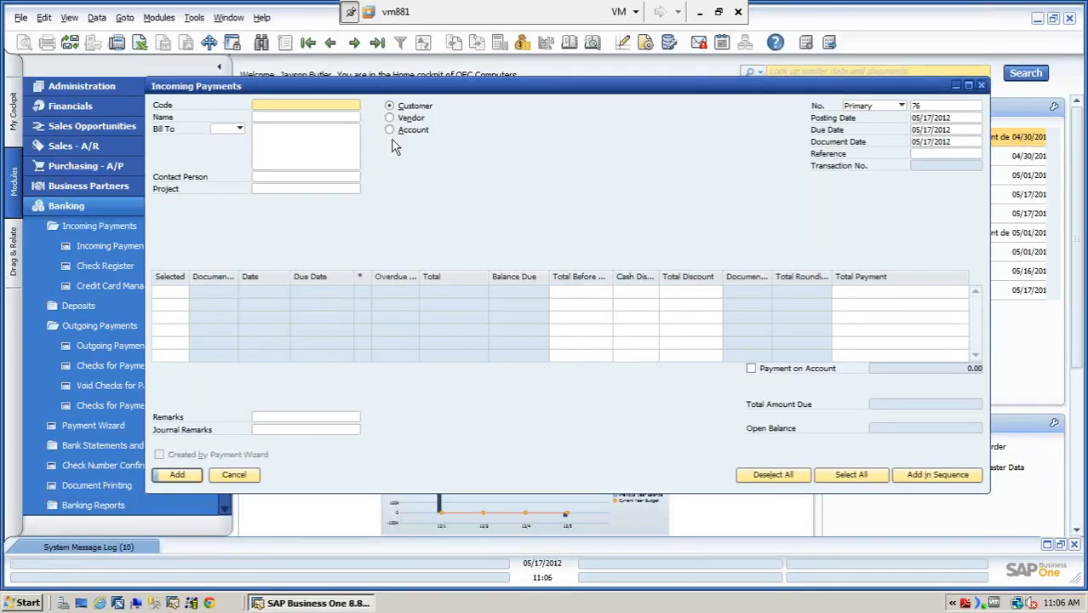
click(290, 115)
text(e)
key(Tab)
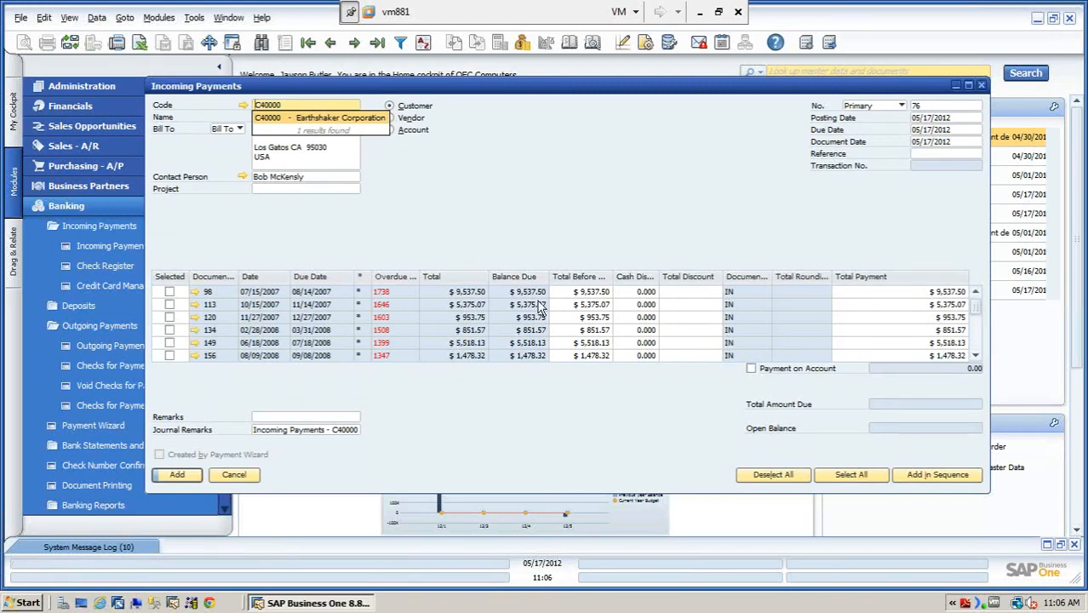
scroll(962, 315, down, 1)
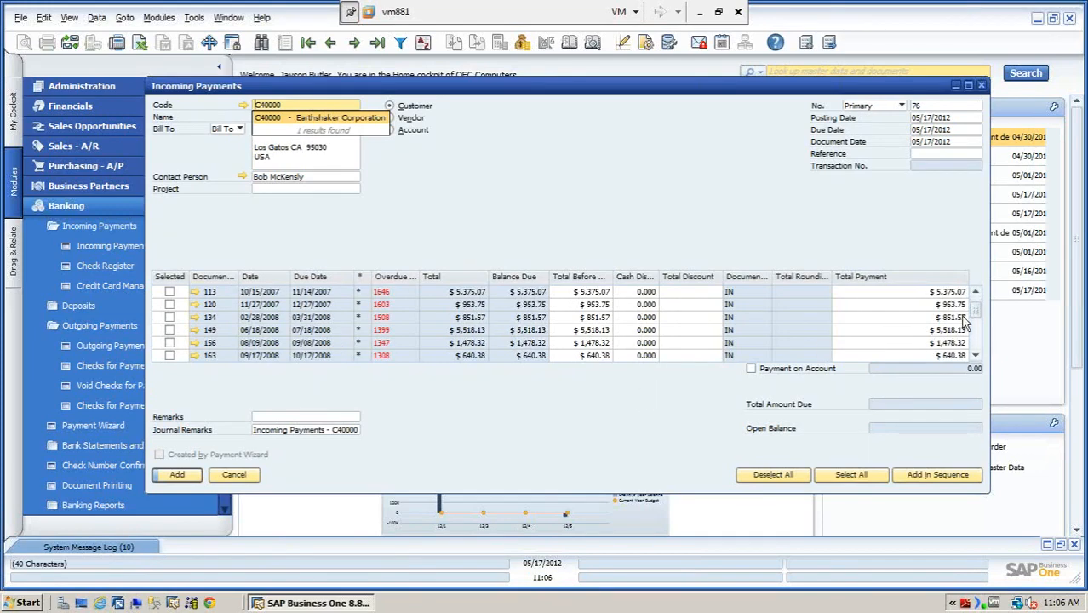
drag(977, 313, 977, 360)
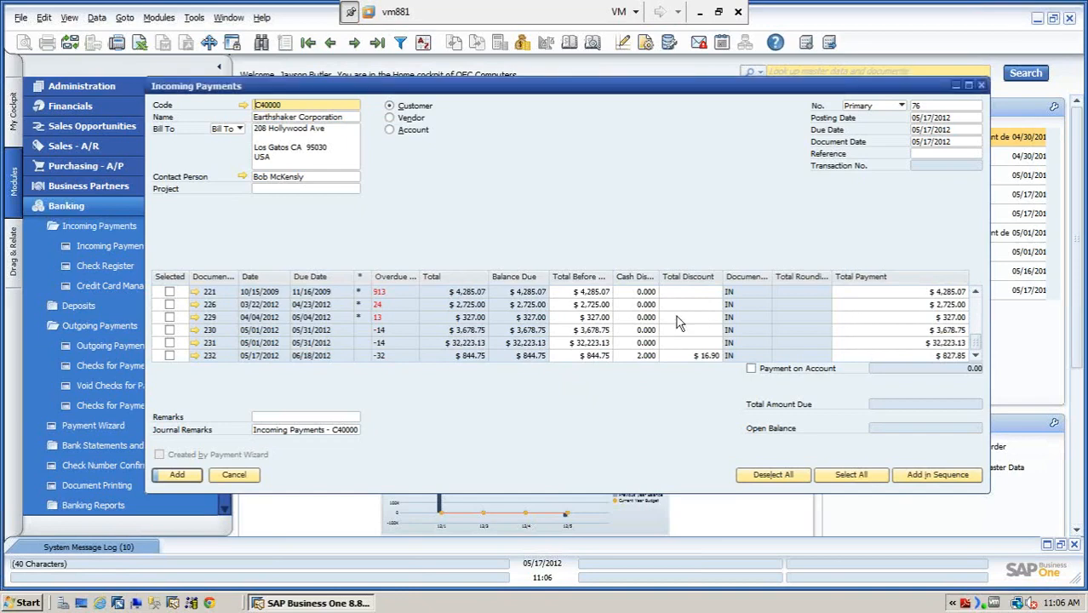
Step: Examine which columns are visible and active in the Incoming Payments form settings, then close the settings without altering them
click(649, 43)
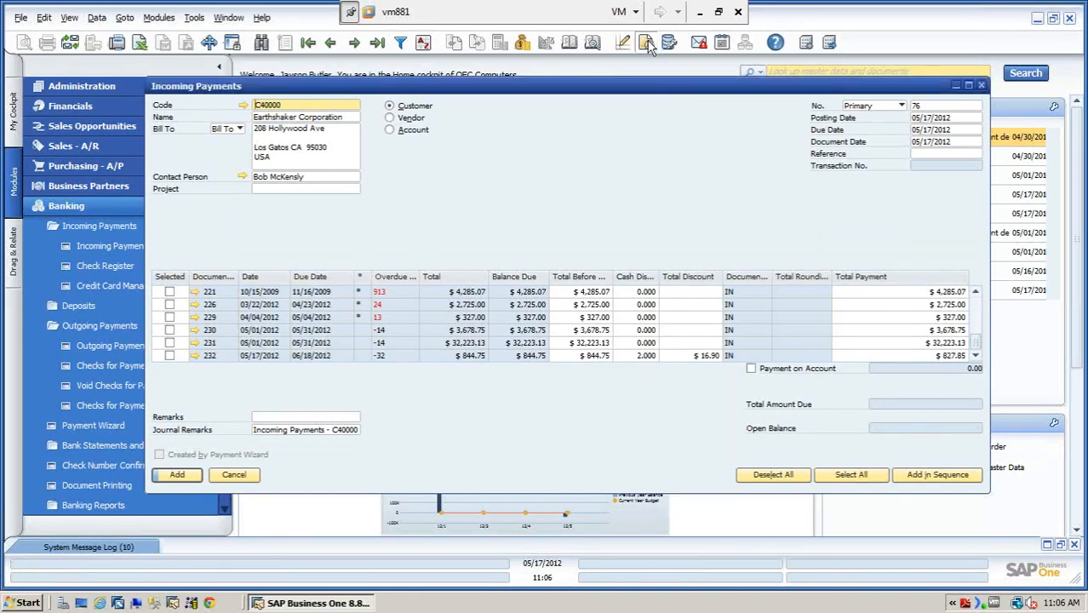
click(670, 204)
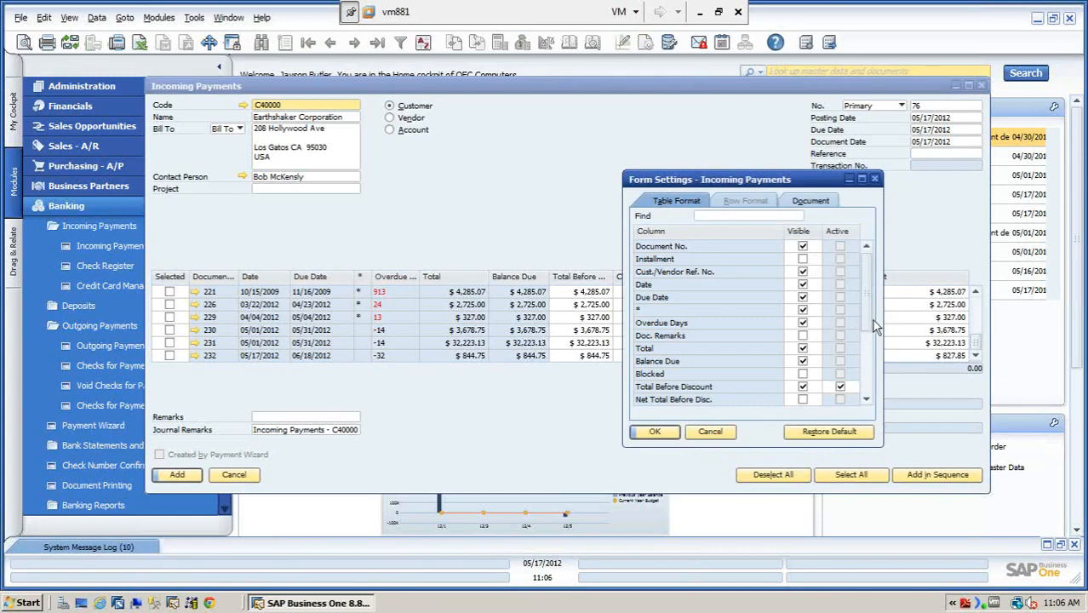
drag(870, 317, 868, 381)
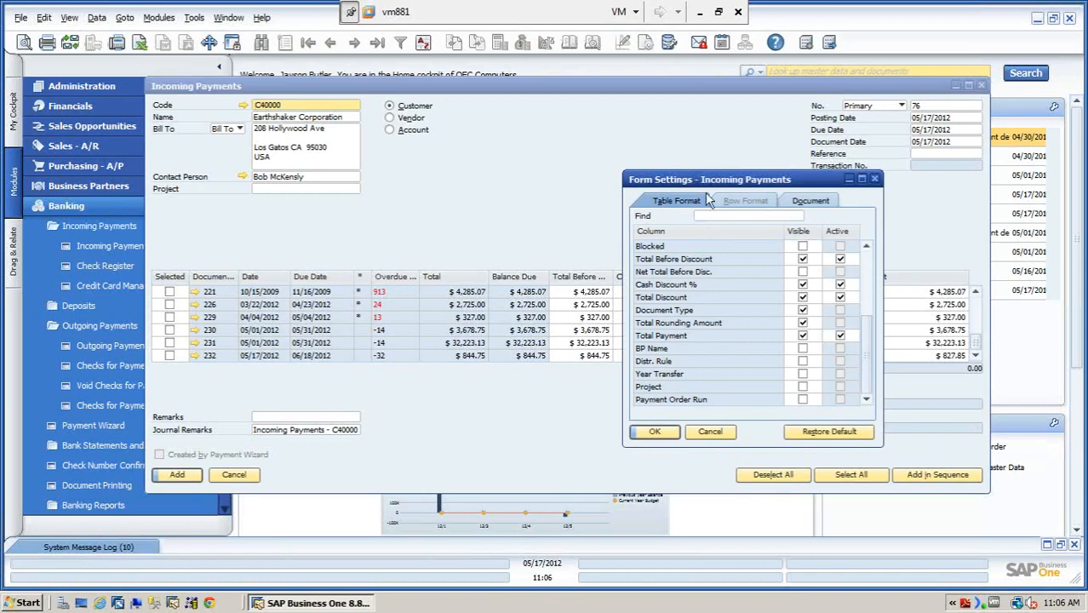
drag(713, 181, 713, 143)
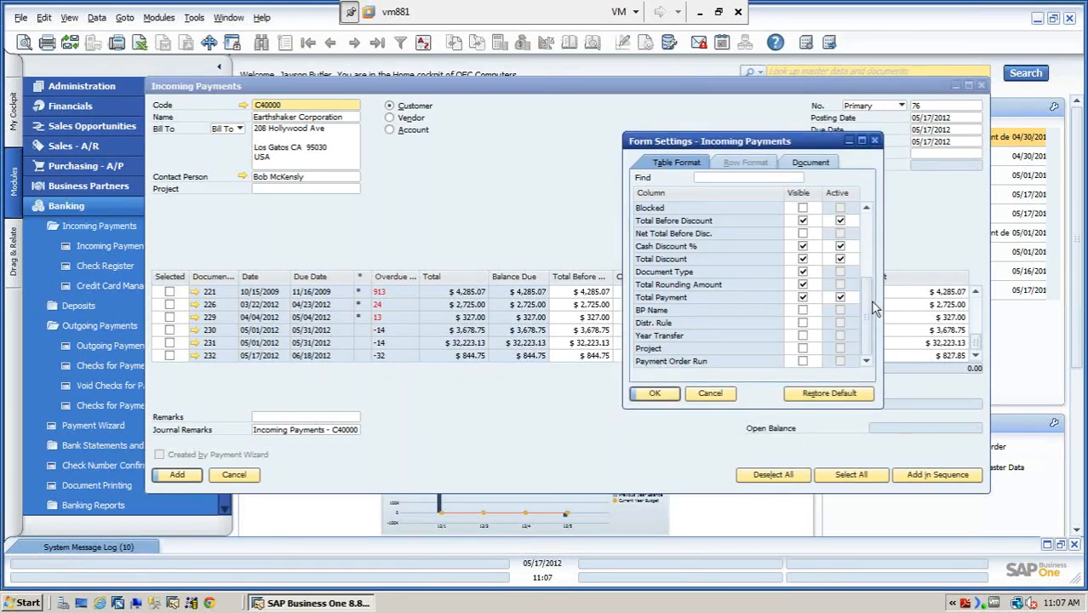
drag(873, 305, 846, 236)
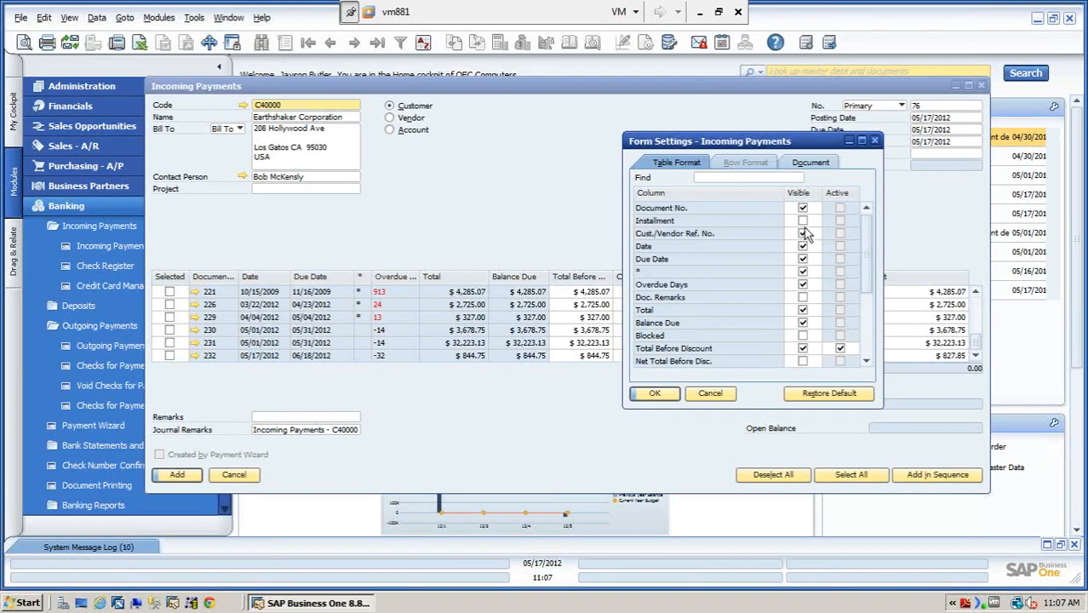
click(655, 393)
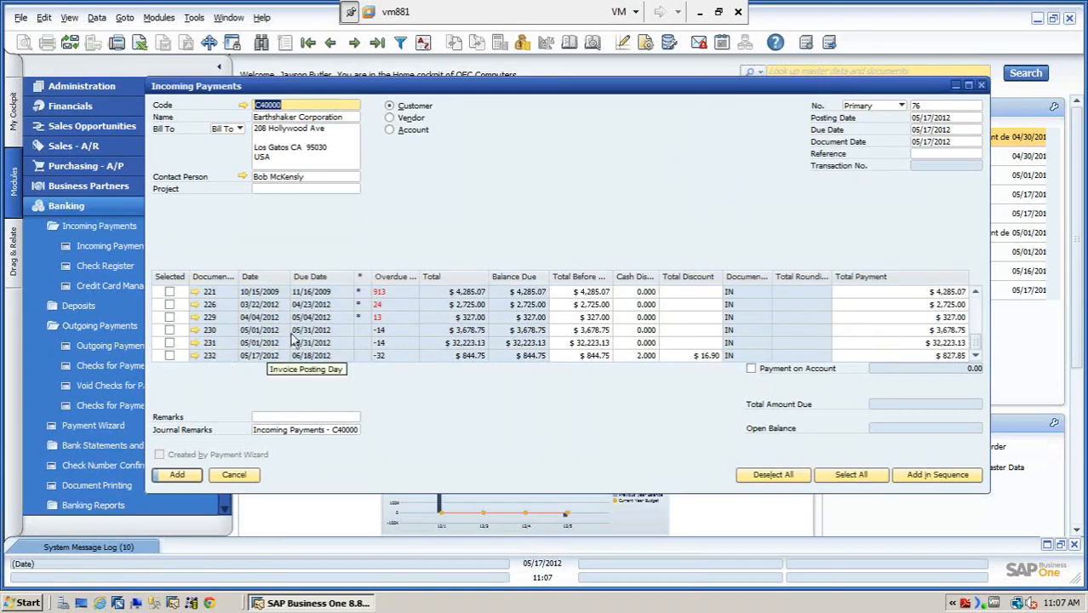
Step: Select invoices 229 and 230 for payment, checking the source A/R document of invoice 229 along the way
click(169, 318)
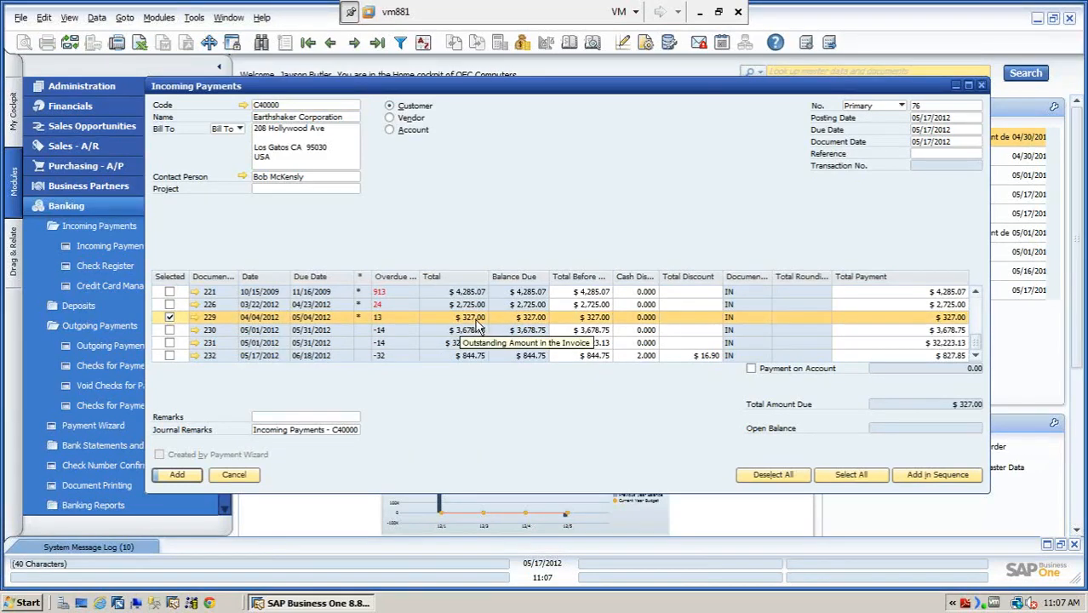
click(193, 318)
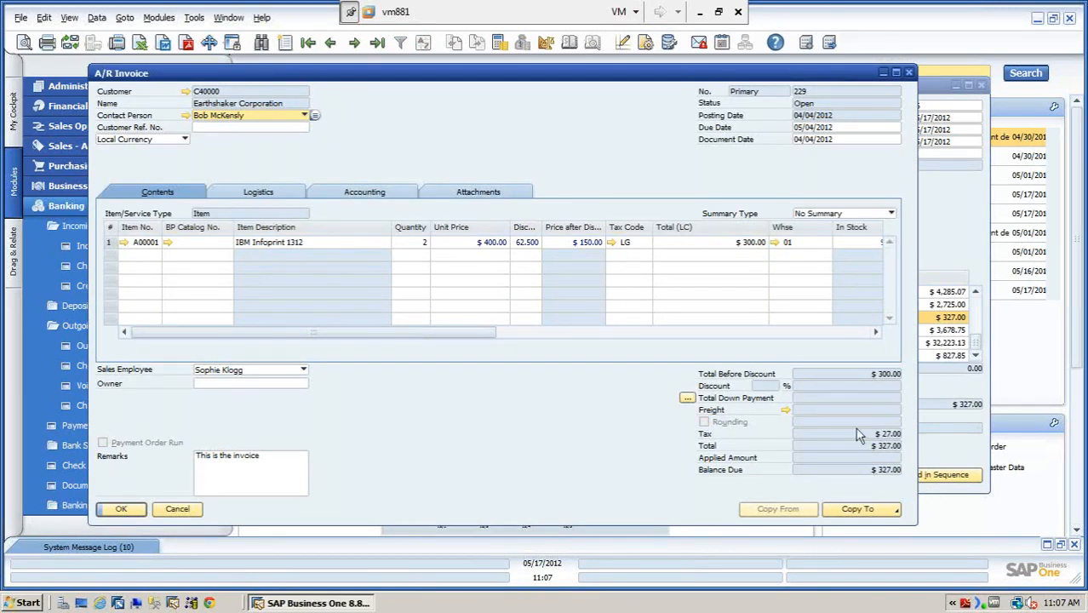
click(120, 509)
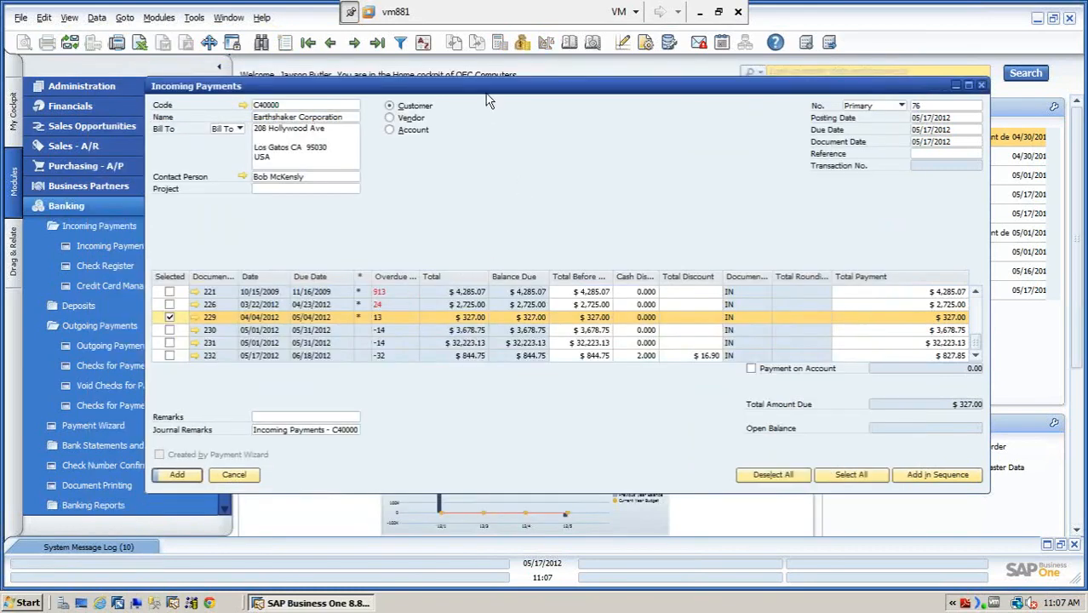
drag(466, 89, 459, 86)
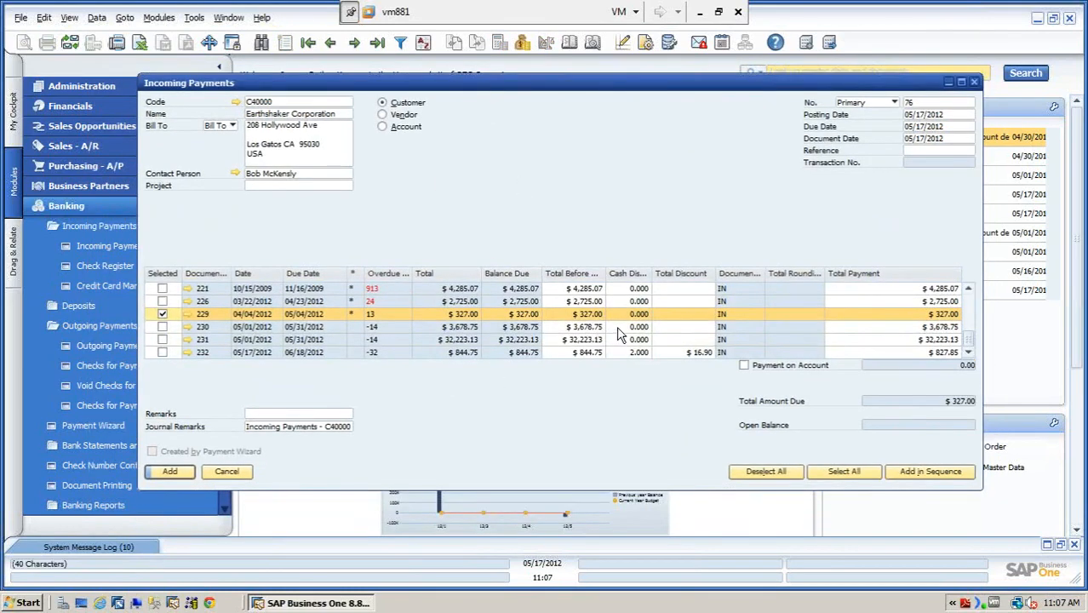
click(162, 327)
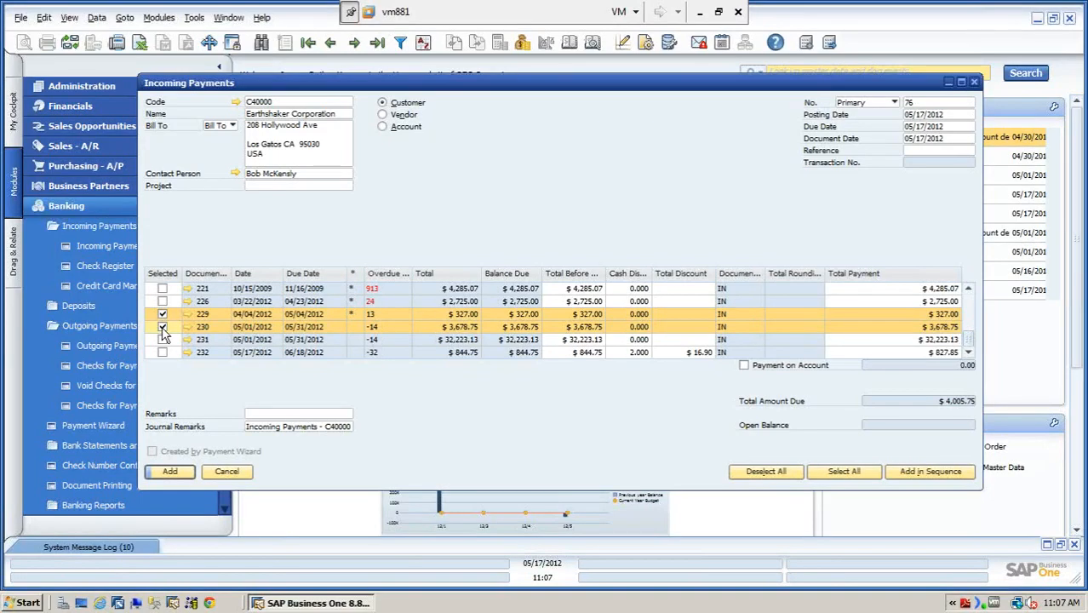
Step: Open the payment means for the two selected invoices, place the window beside the customer details and choose payment by check
right_click(669, 158)
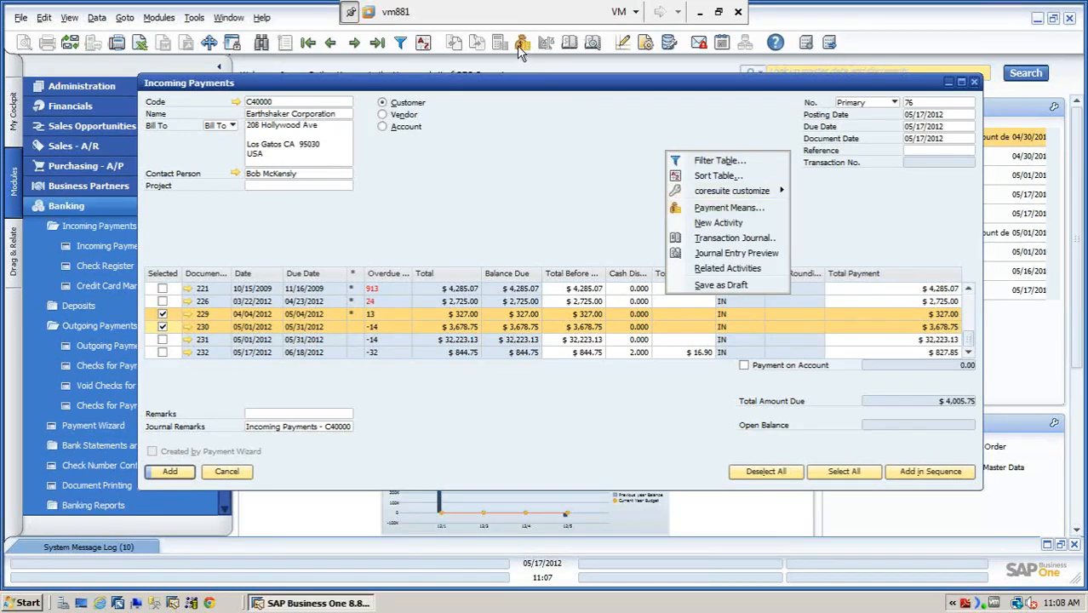
click(709, 207)
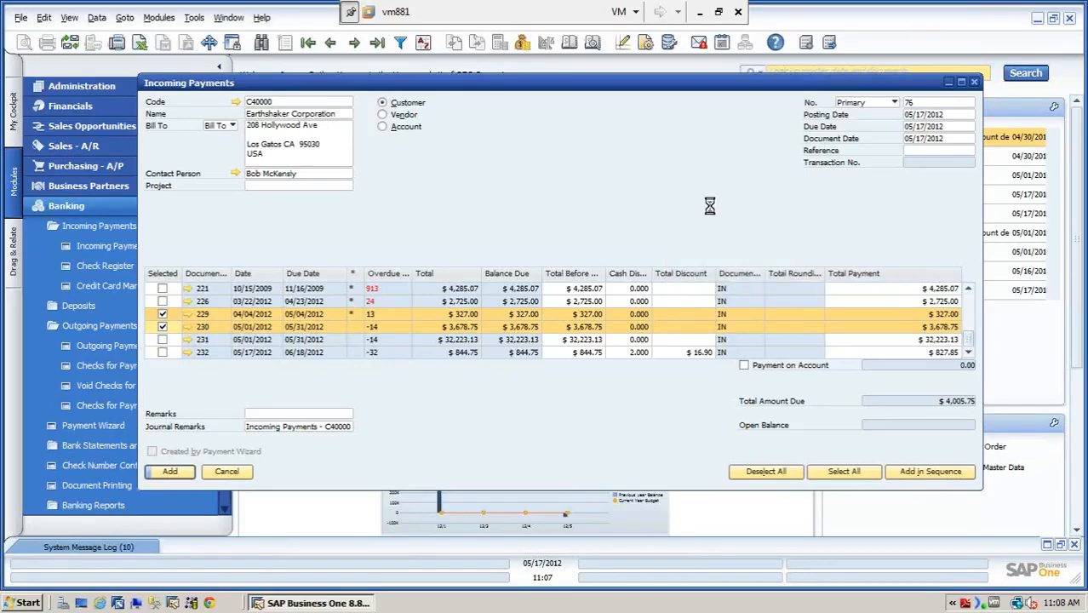
drag(555, 157, 756, 124)
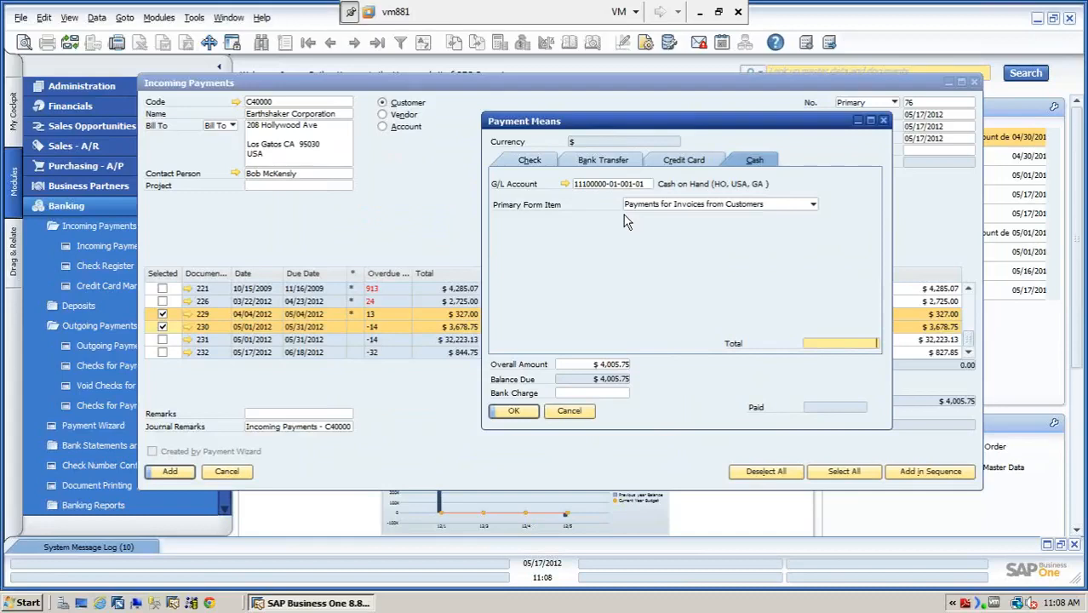
click(531, 162)
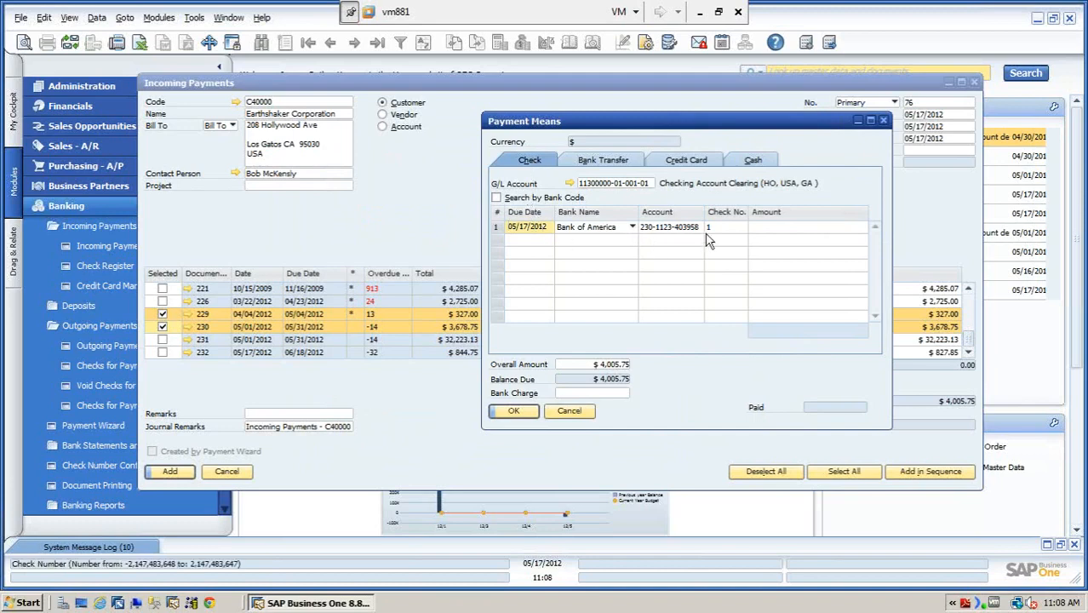
Step: Copy the $4,005.75 balance due into the Bank of America check's amount, accept the payment means and add the incoming payment
click(770, 227)
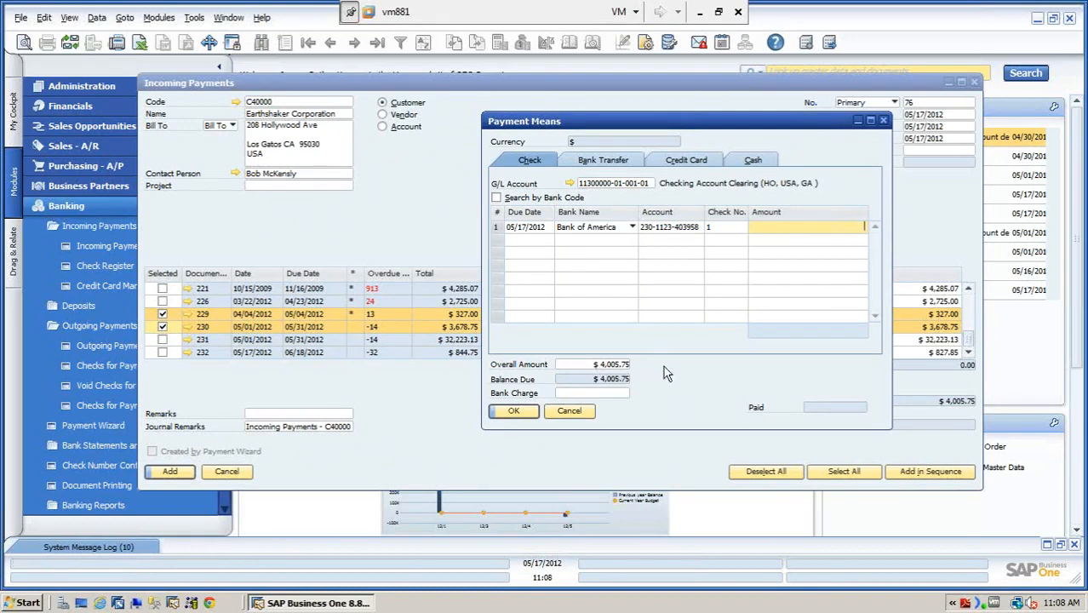
right_click(794, 230)
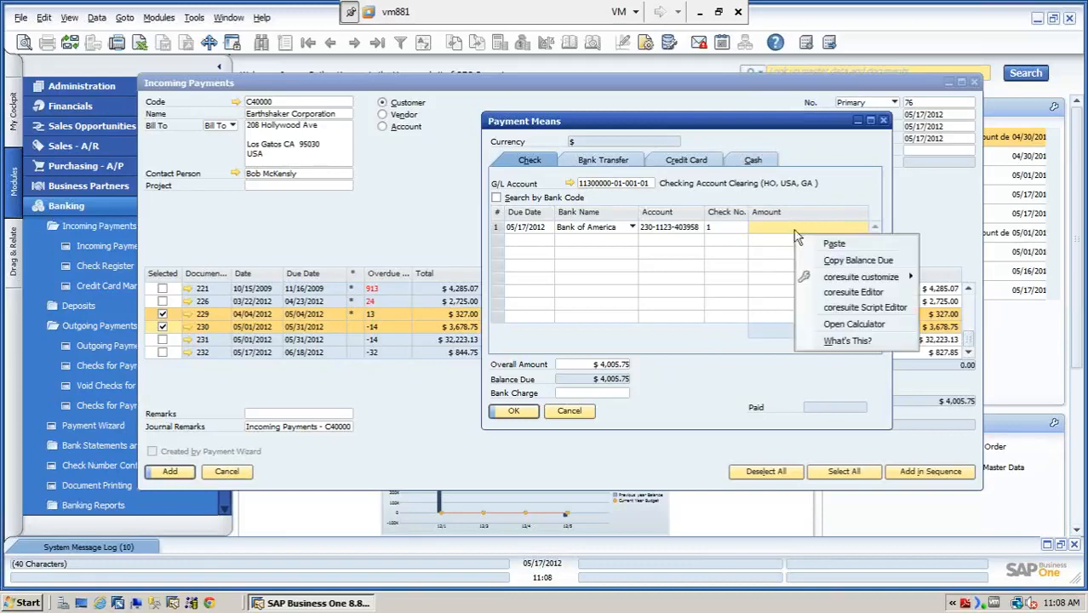
click(829, 261)
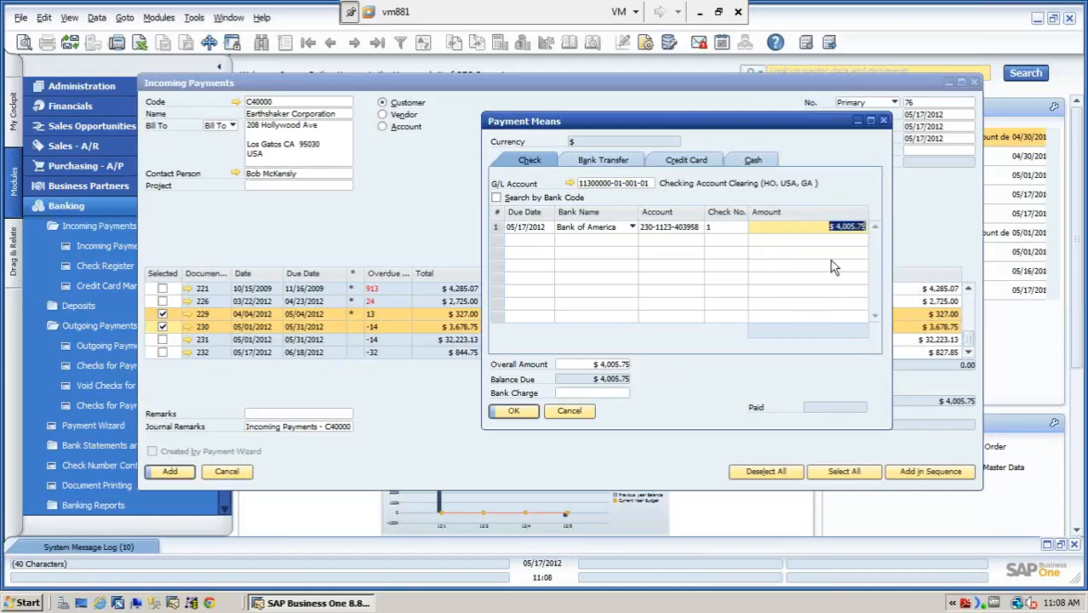
click(513, 412)
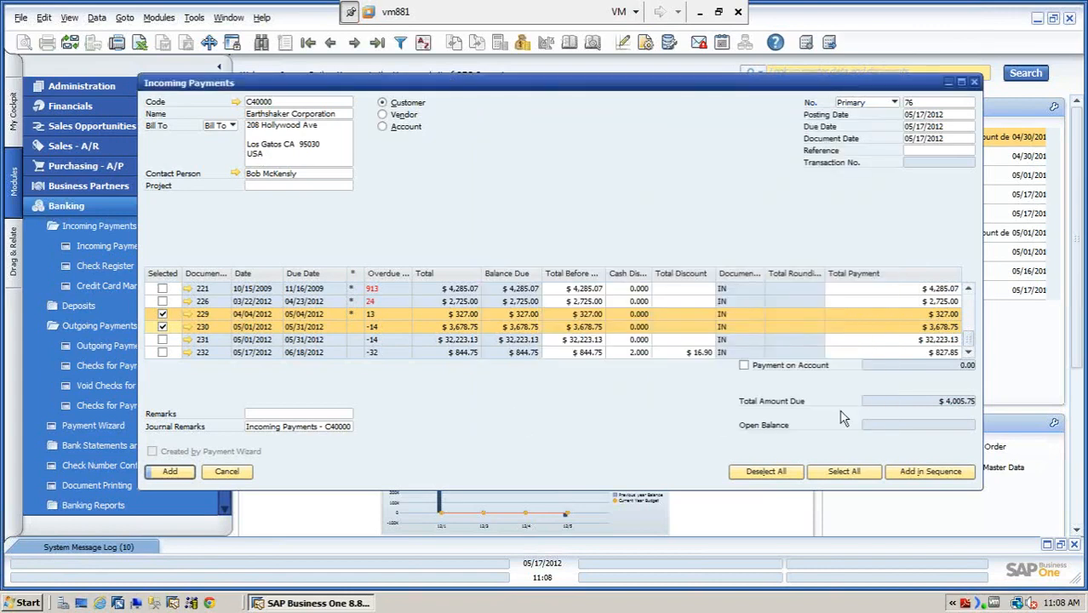
click(169, 473)
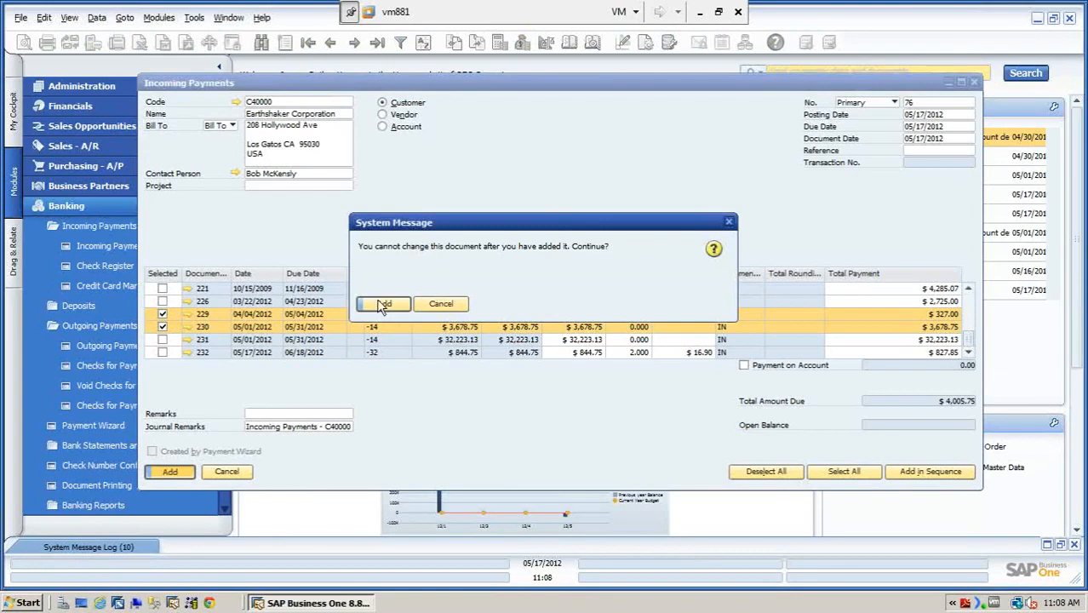
click(381, 304)
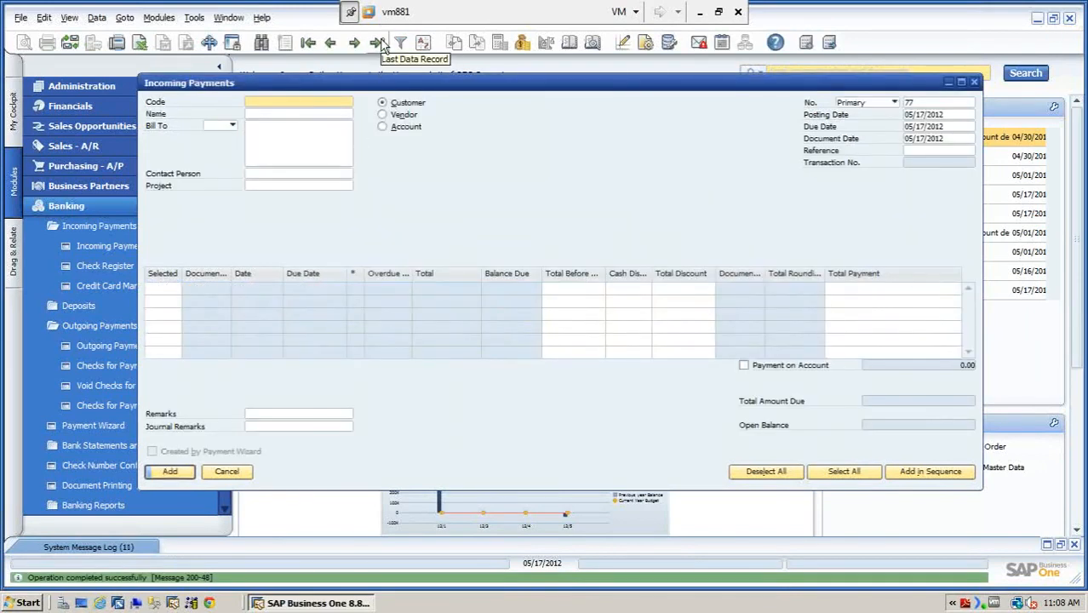
Step: Bring up the last added incoming payment and review its check details in the payment means
click(379, 45)
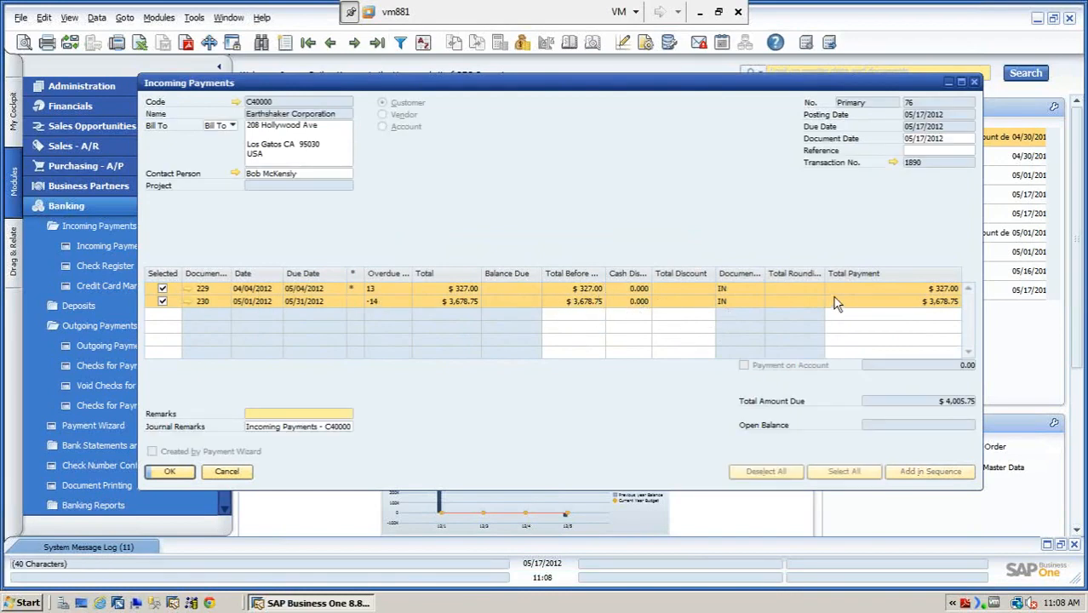
right_click(684, 153)
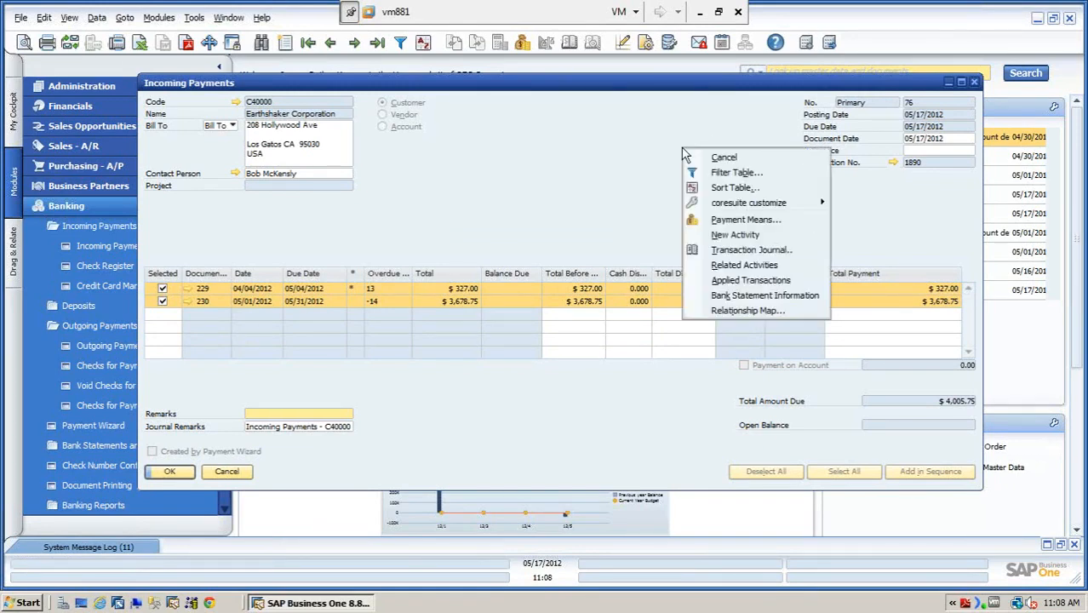
click(732, 222)
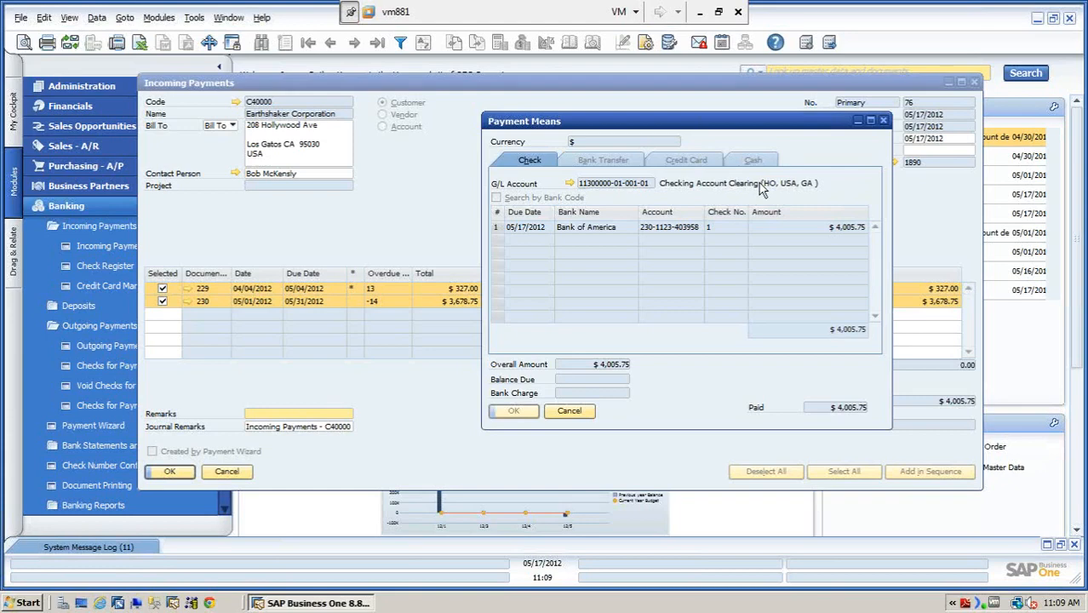
click(571, 417)
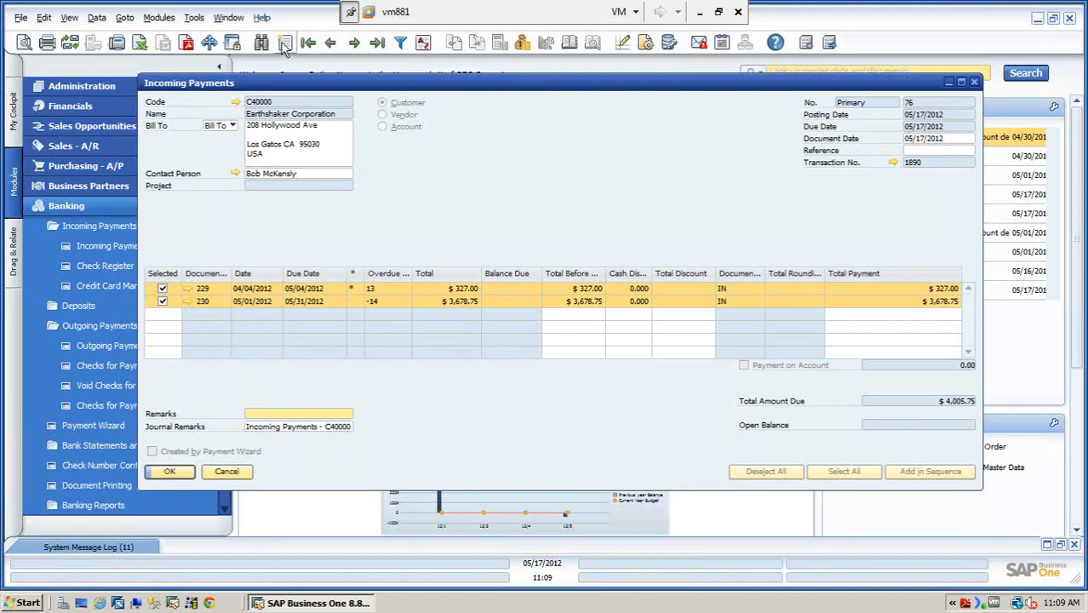
Step: Start a new incoming payment for Earthshaker Corporation and select invoice 98 for payment
click(285, 49)
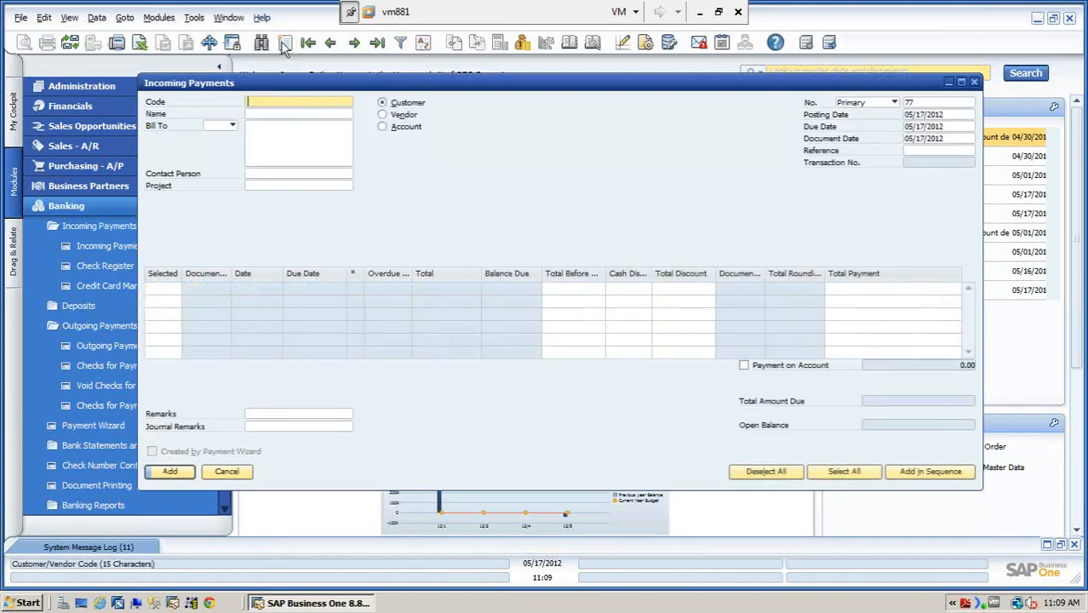
click(257, 113)
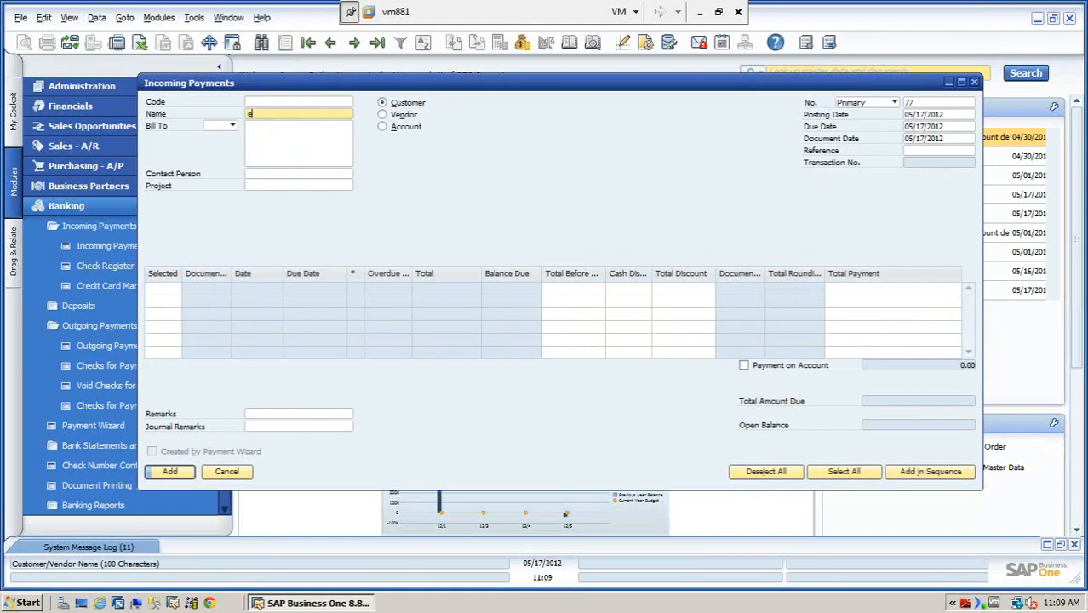
text(e)
key(Tab)
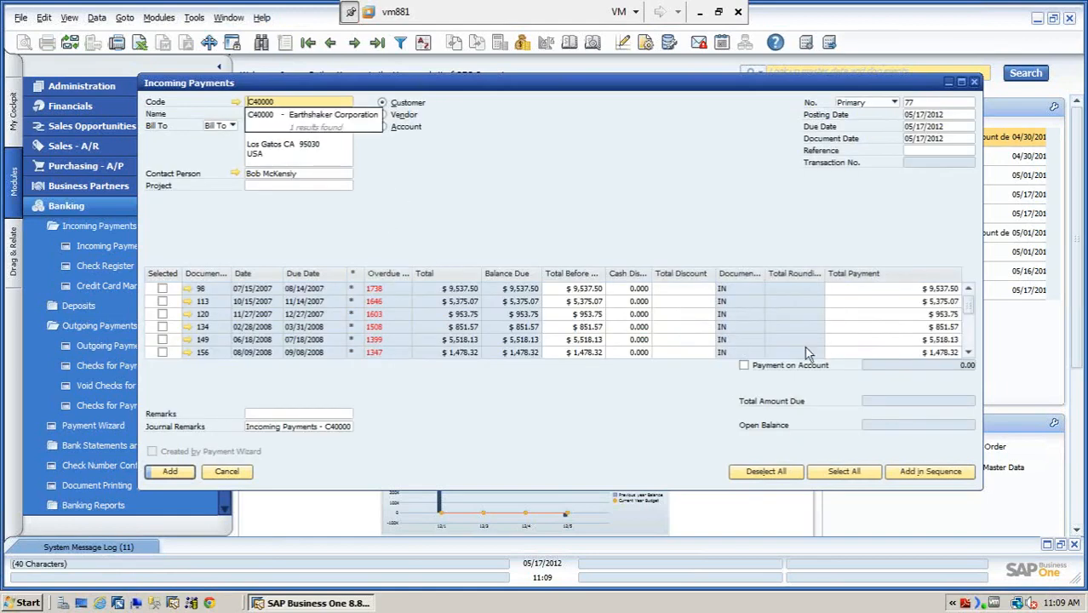
mouse_move(969, 308)
mouse_down()
mouse_move(973, 340)
mouse_move(971, 293)
mouse_up()
click(162, 289)
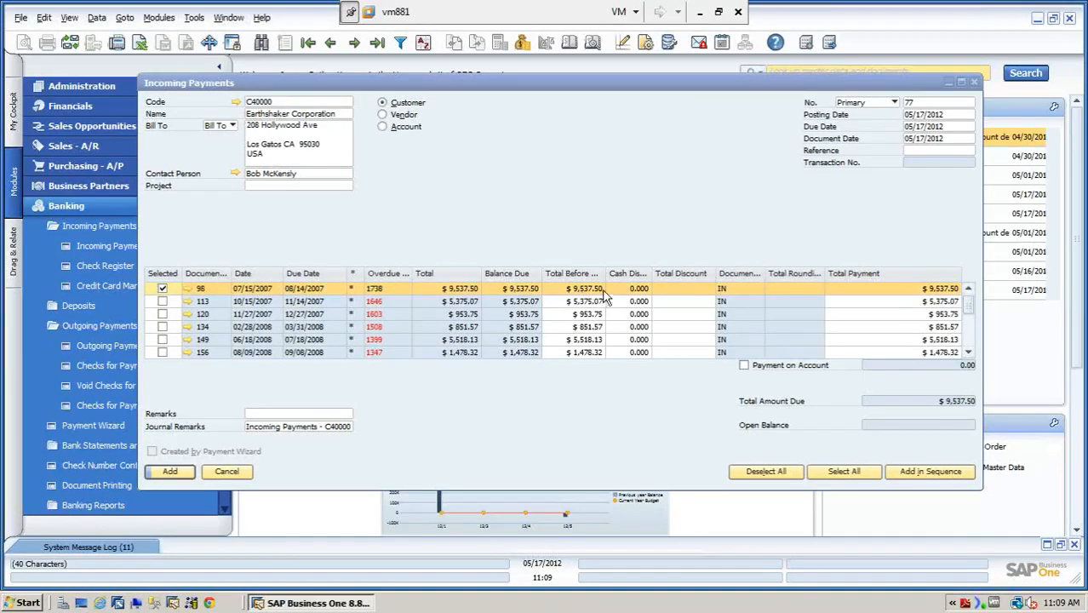
Step: Widen the cash discount column and give invoice 98 a 2% cash discount
double_click(653, 271)
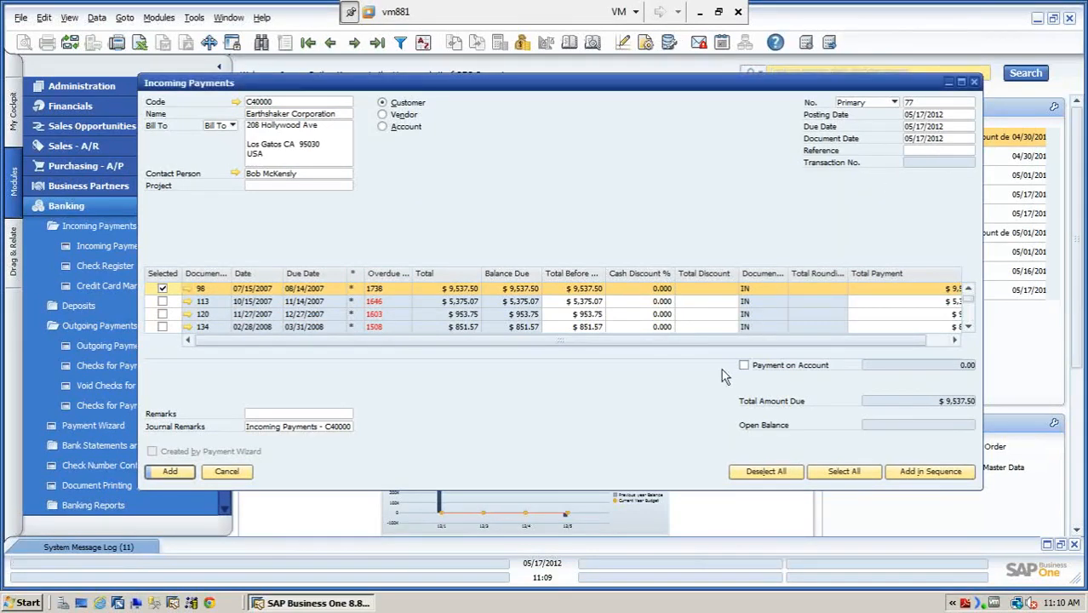
click(648, 288)
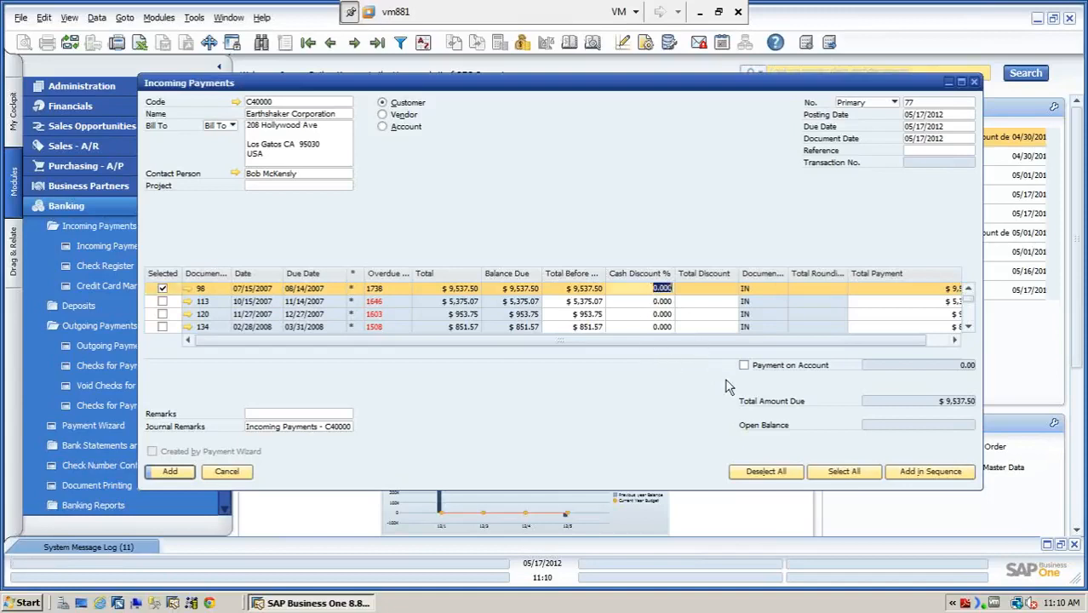
text(2)
key(Tab)
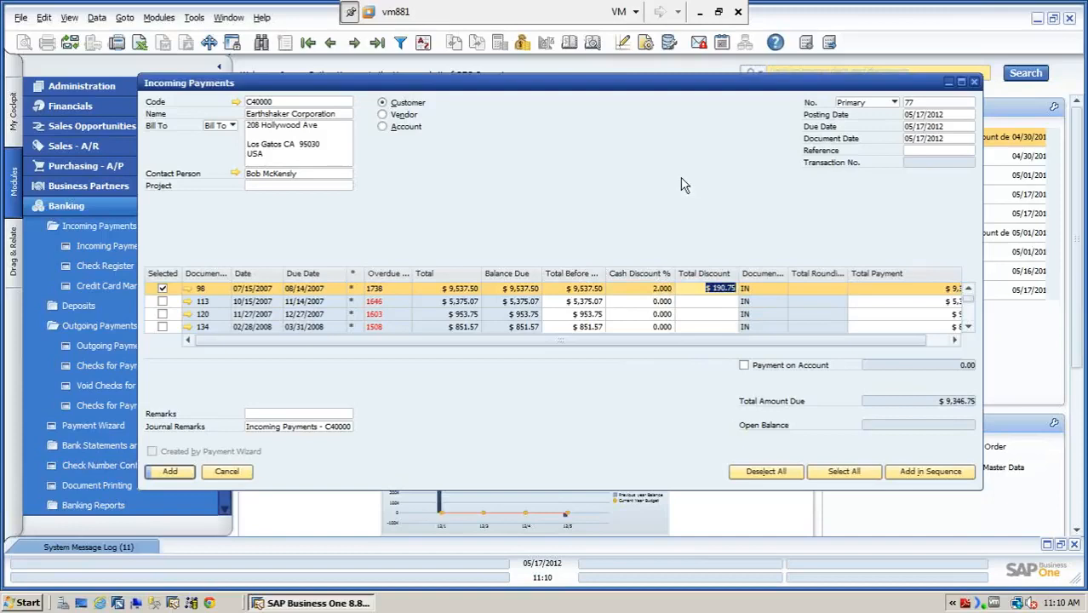
Step: Set the total discount of invoice 98 to $200.00, declining to post the unmatched amount as a payment on account
click(720, 287)
key(Delete)
key(Delete)
key(Delete)
key(Delete)
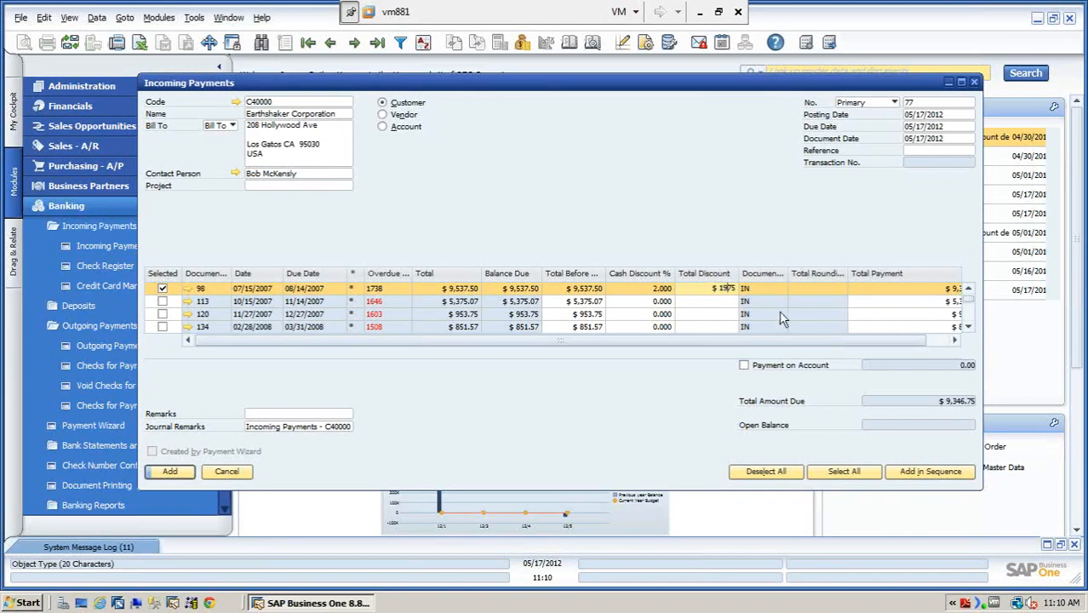
key(Return)
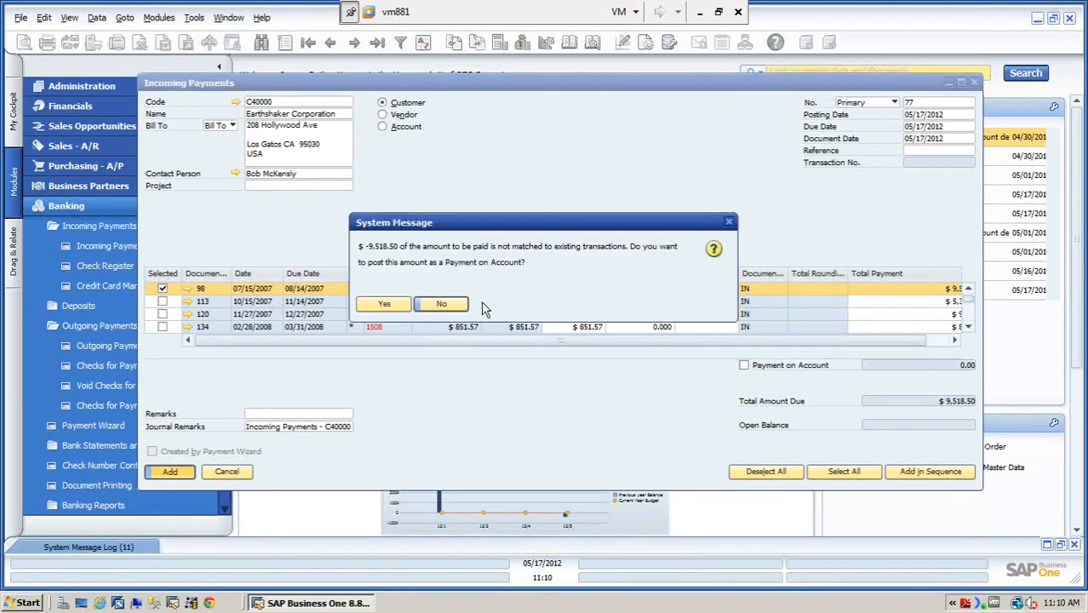
key(Return)
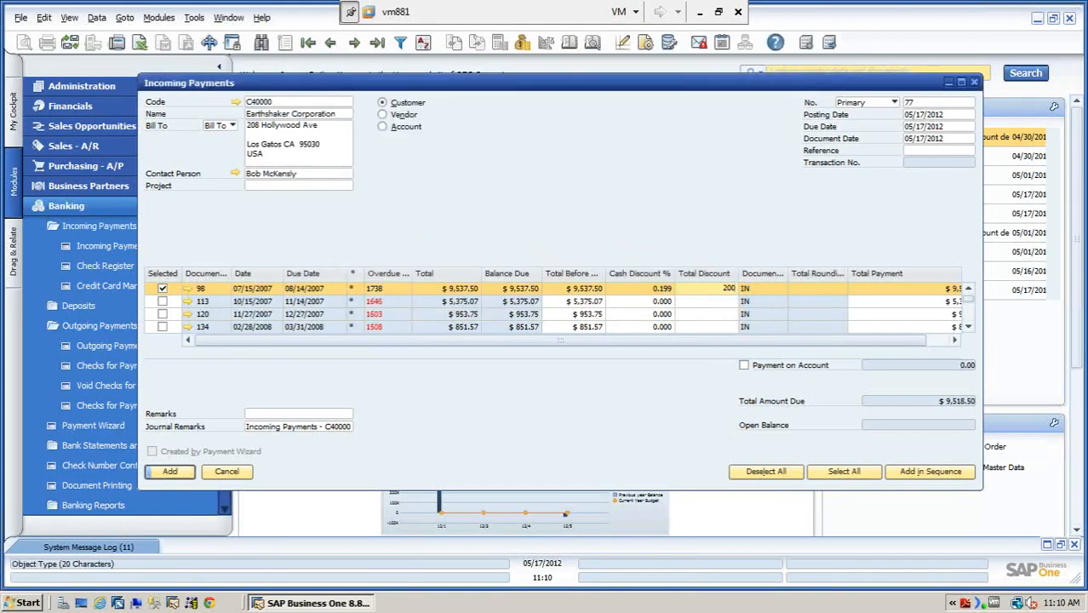
key(Tab)
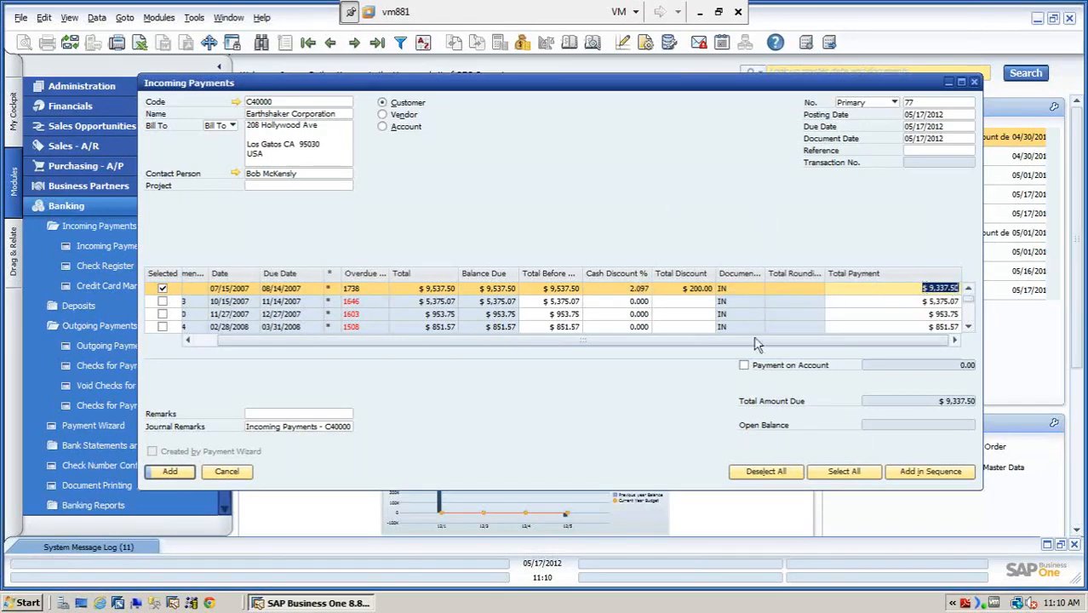
Step: Open the payment means for the payment and choose Cash at Bank - Checking as the bank transfer's G/L account
right_click(659, 142)
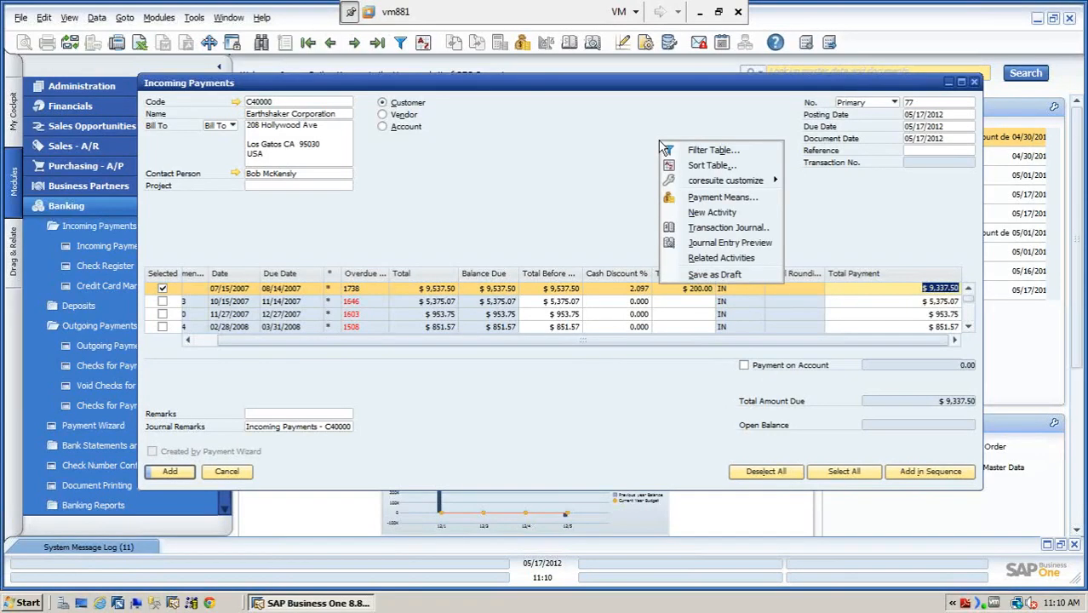
click(697, 196)
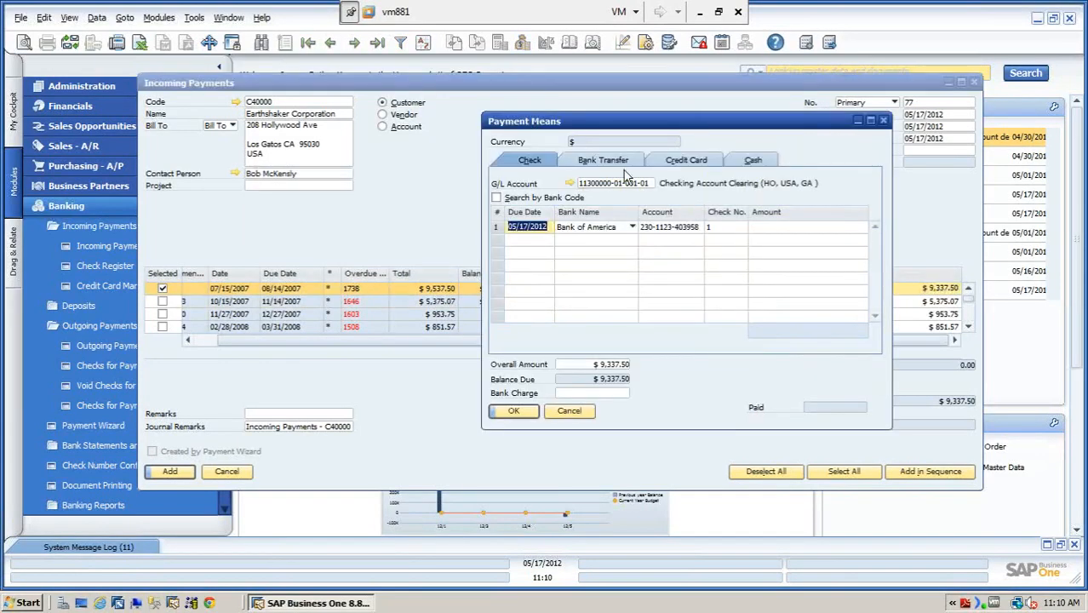
click(594, 162)
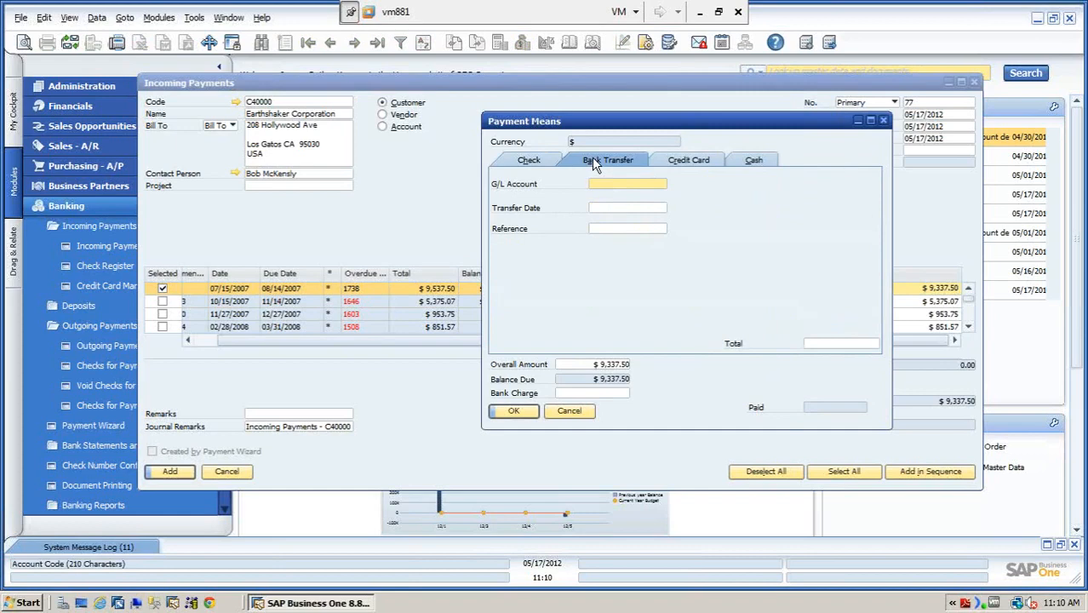
key(Tab)
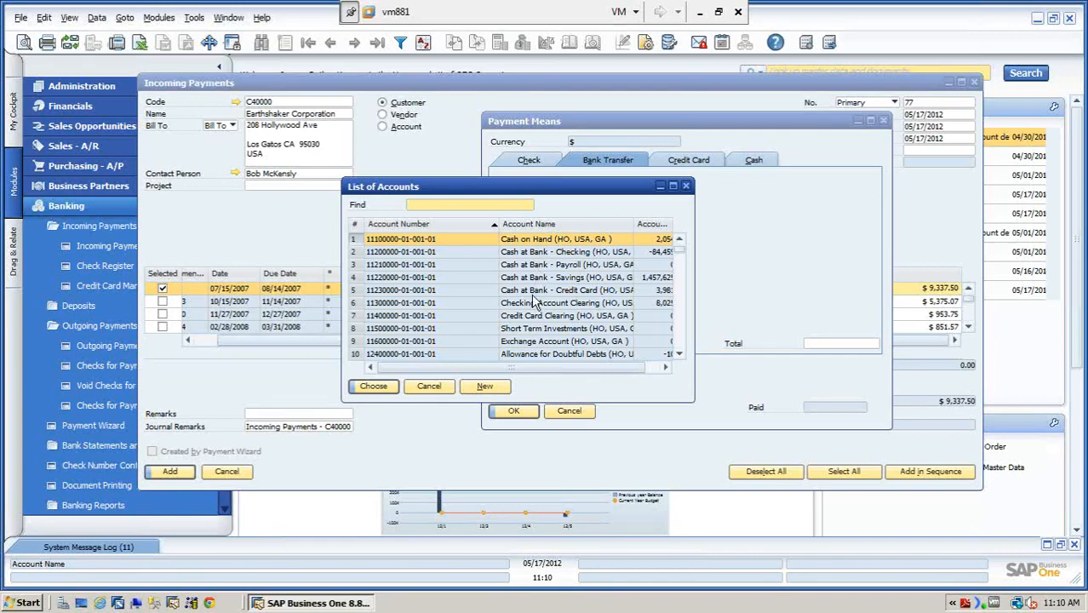
click(528, 253)
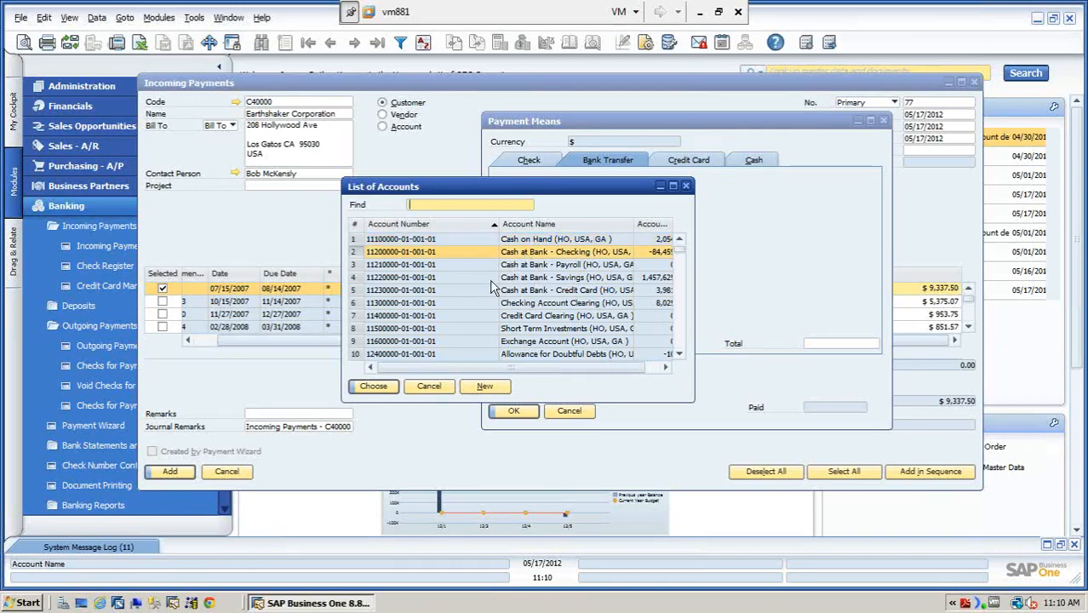
click(375, 385)
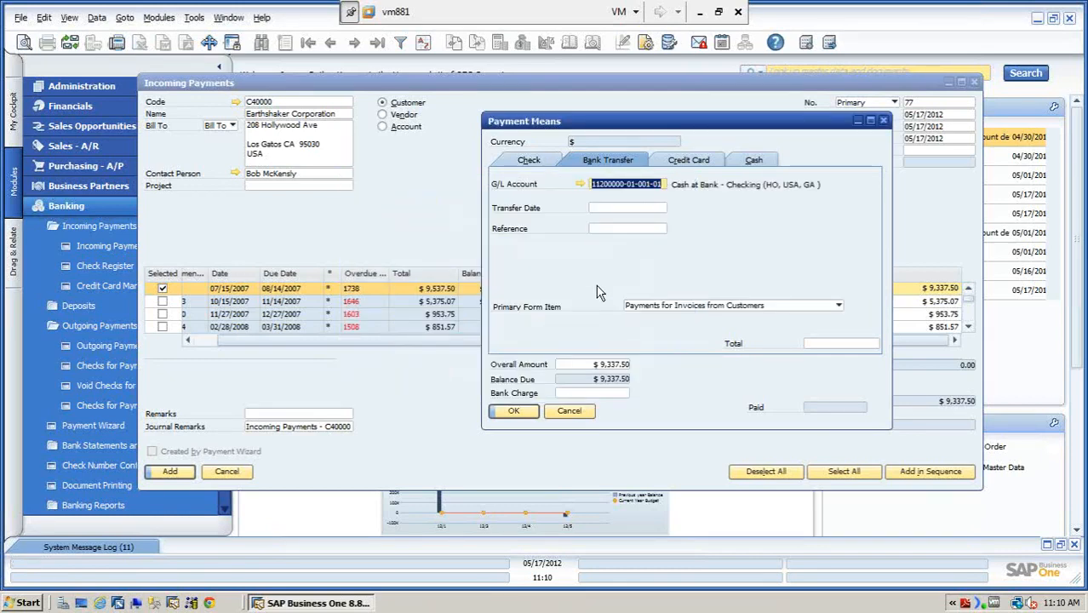
click(609, 208)
Step: View the credit card payment details, cancel the payment means and check the payment terms in the customer's master data
click(690, 162)
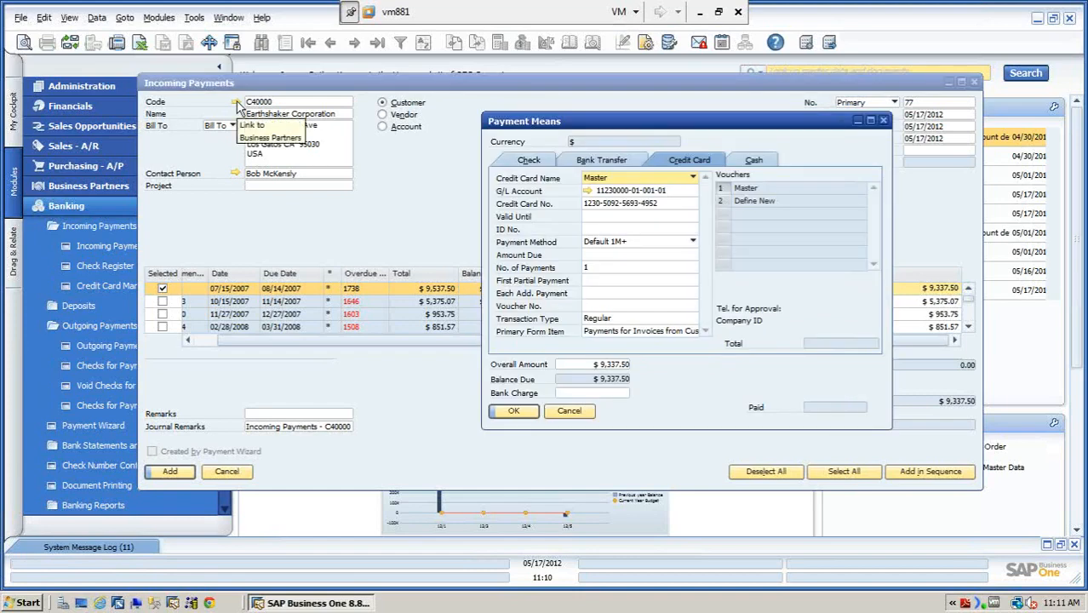
click(570, 414)
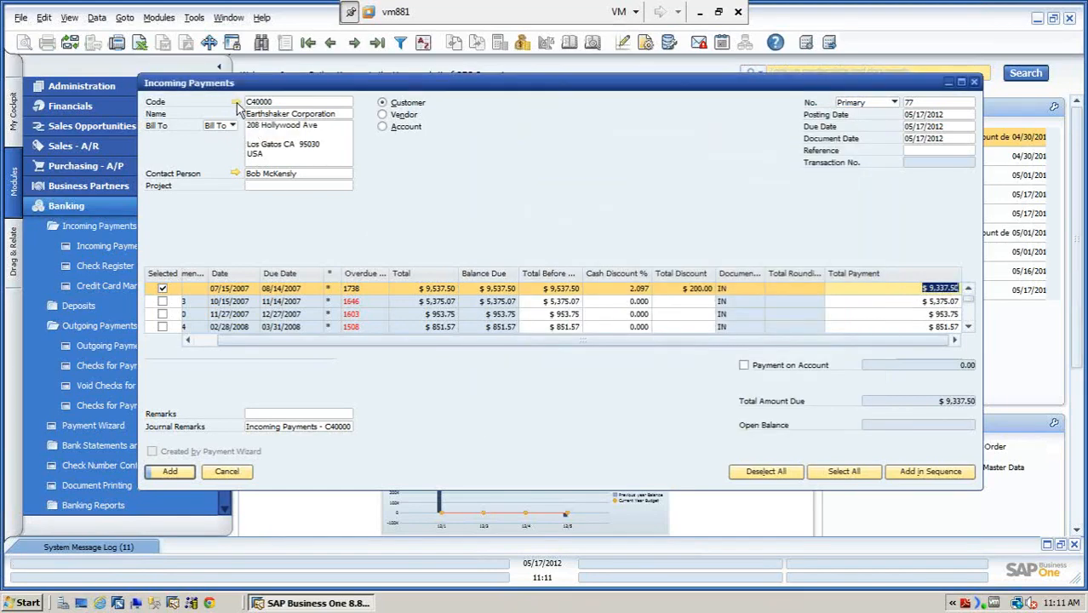
click(235, 101)
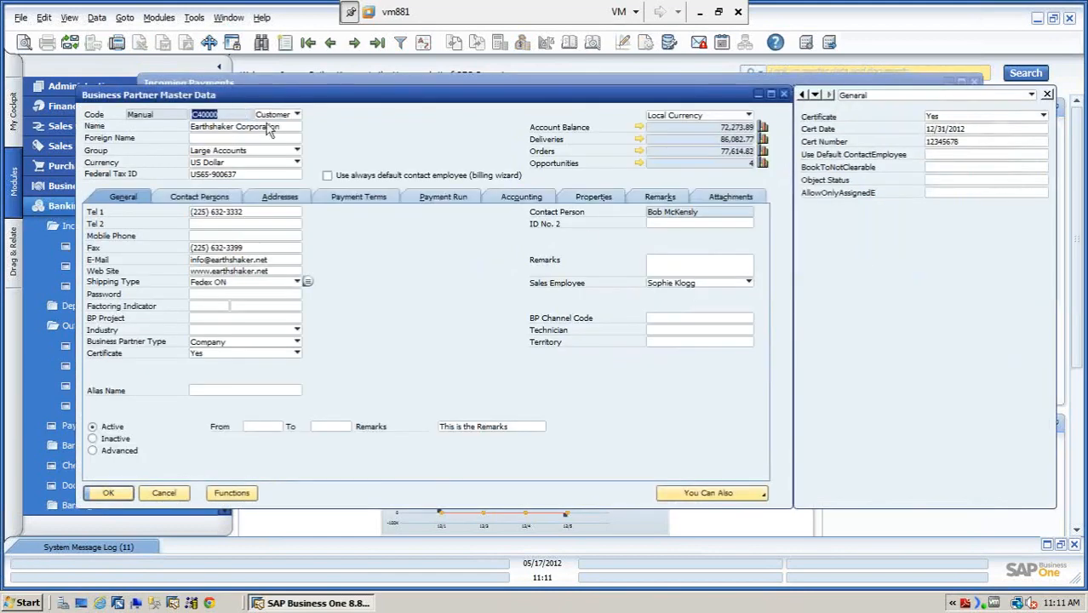
click(380, 196)
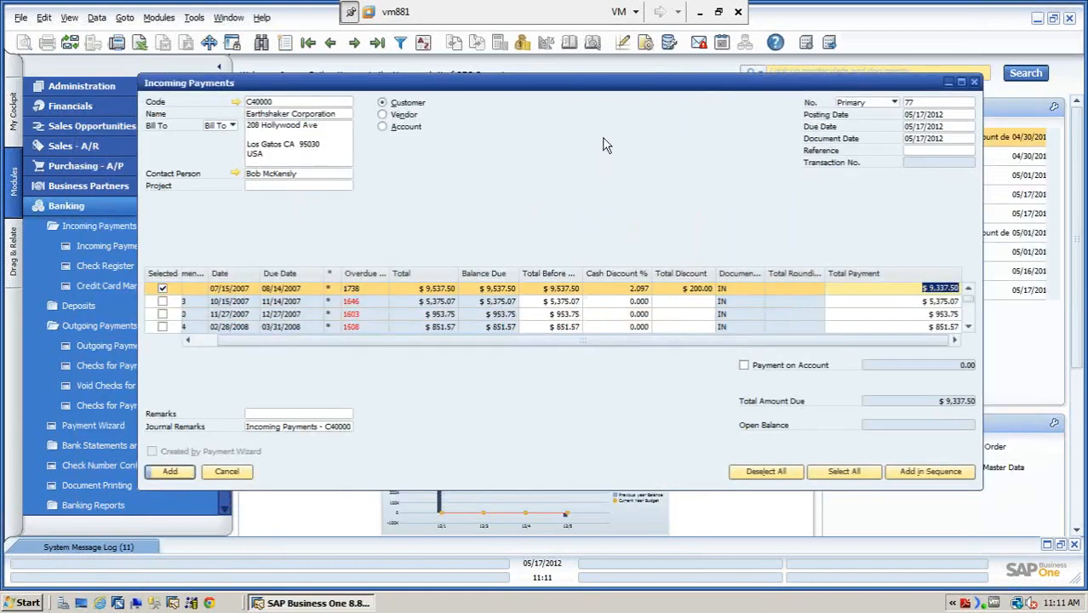
Step: Reopen the payment means, look at the cash option and enter $5,000.00 as the amount of the Bank of America check
right_click(603, 145)
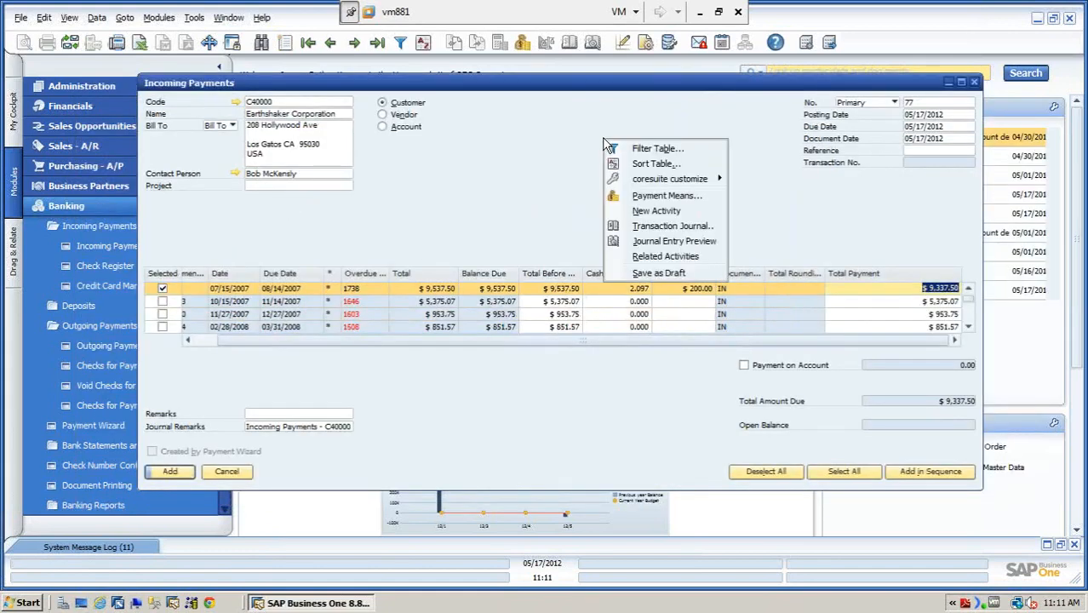
click(656, 197)
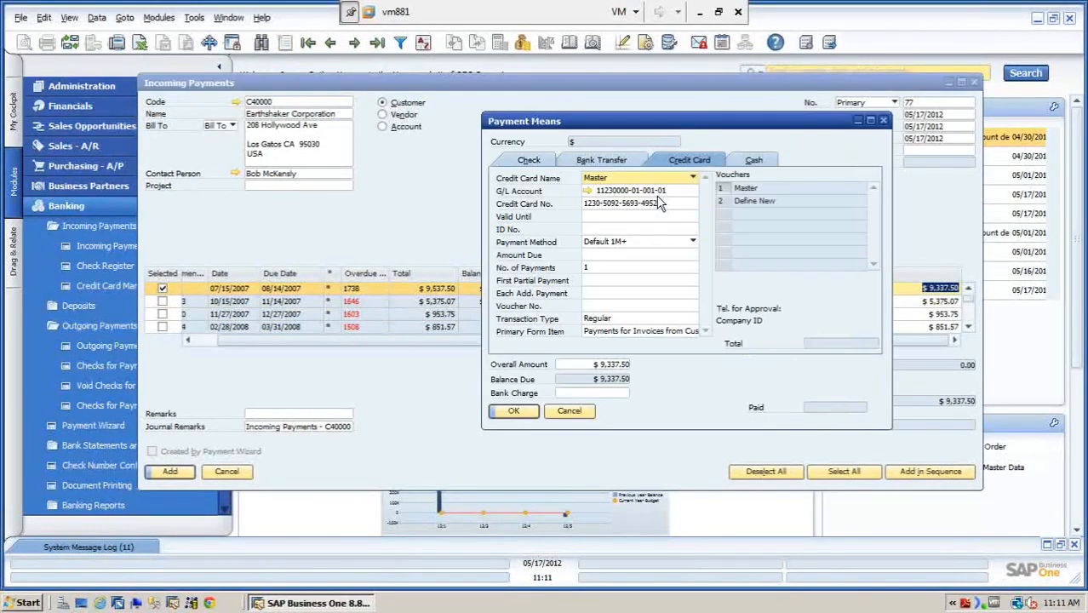
click(754, 161)
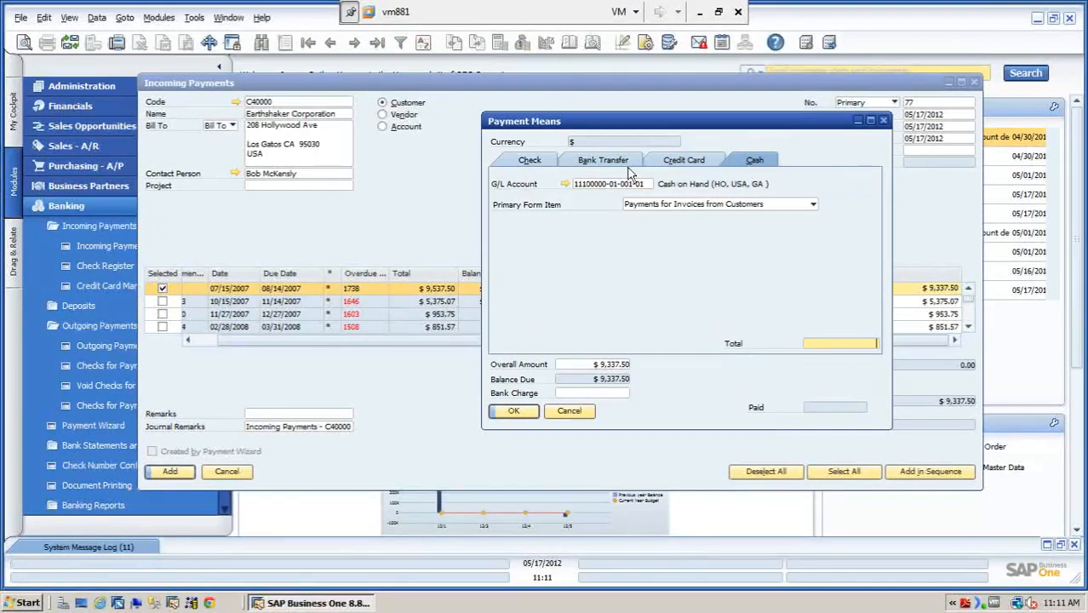
click(528, 162)
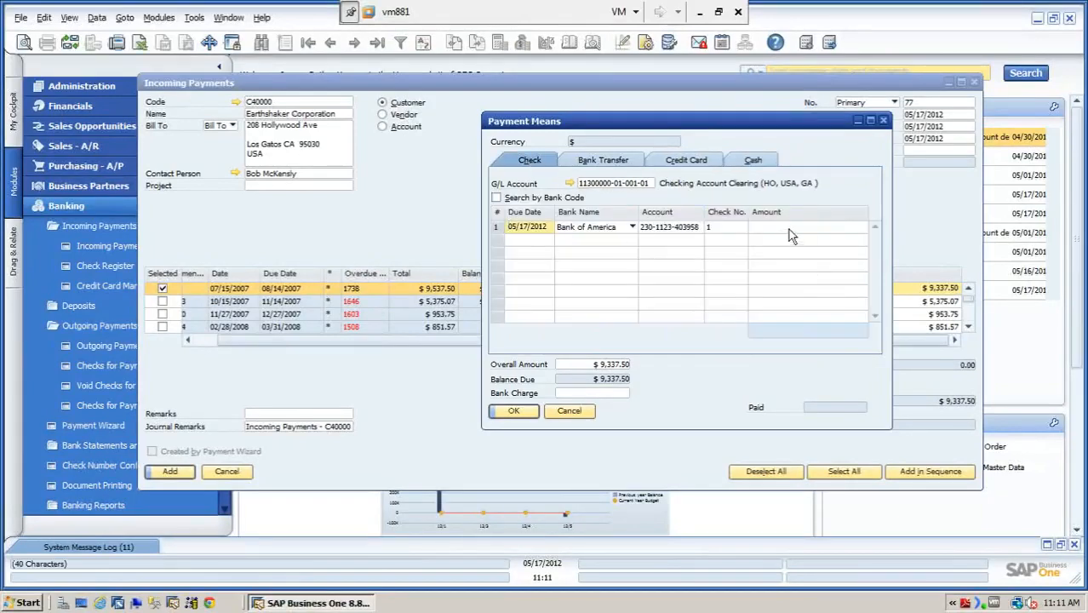
click(788, 228)
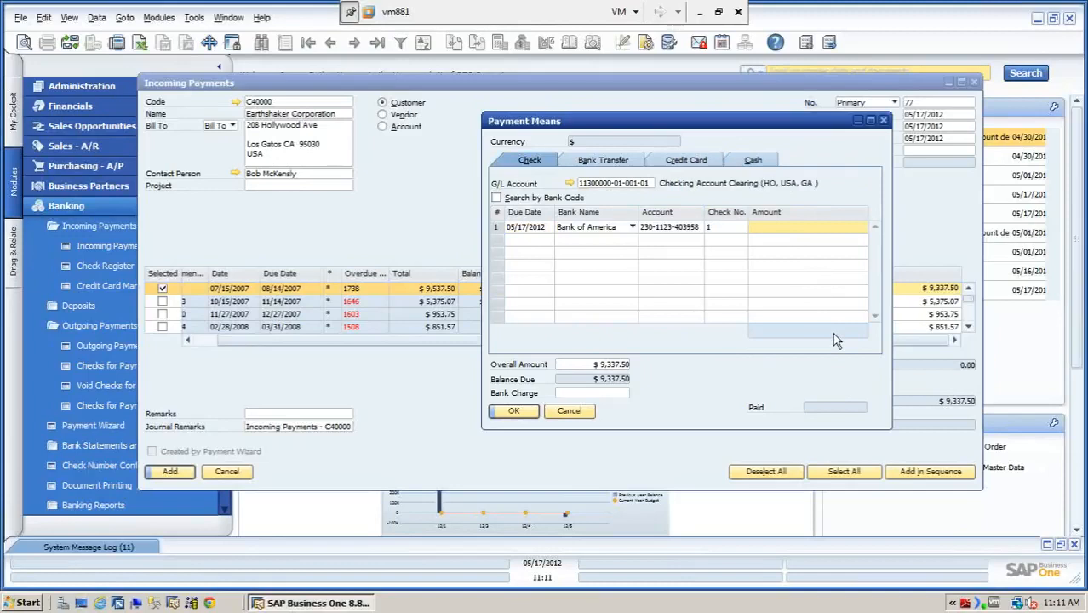
text(5000)
key(Tab)
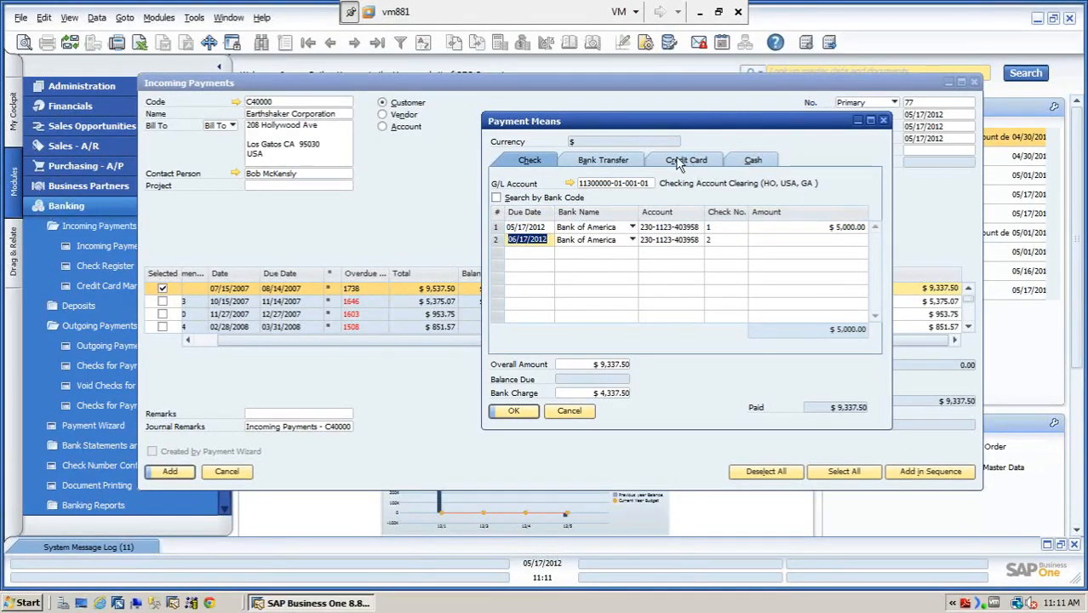
Step: Fill in a bank transfer to Cash at Bank - Checking with transfer date 05/17/2012 and reference 1234
click(679, 161)
click(600, 162)
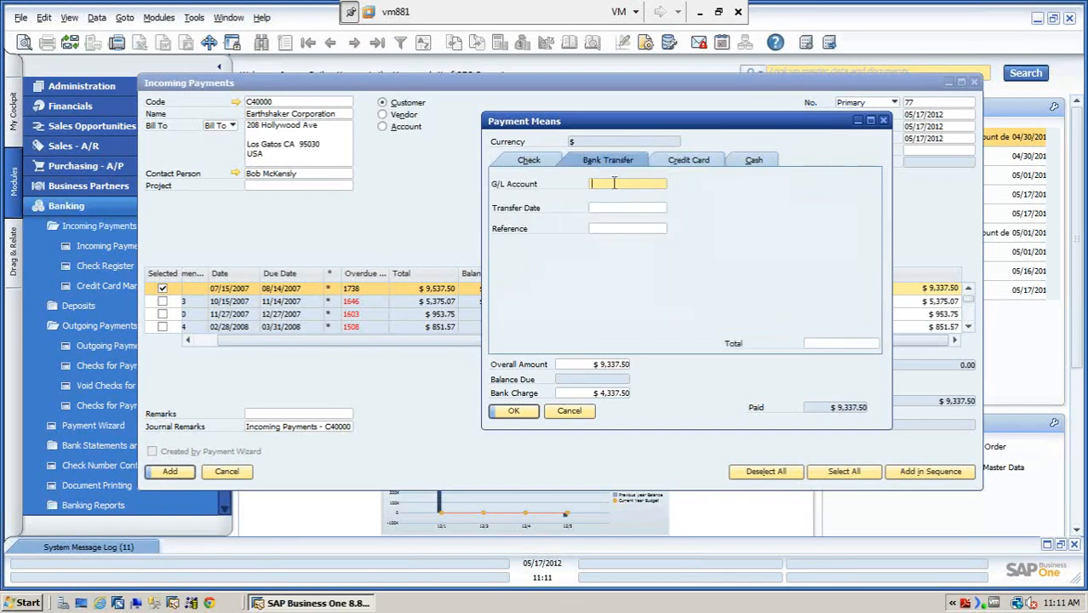
key(Tab)
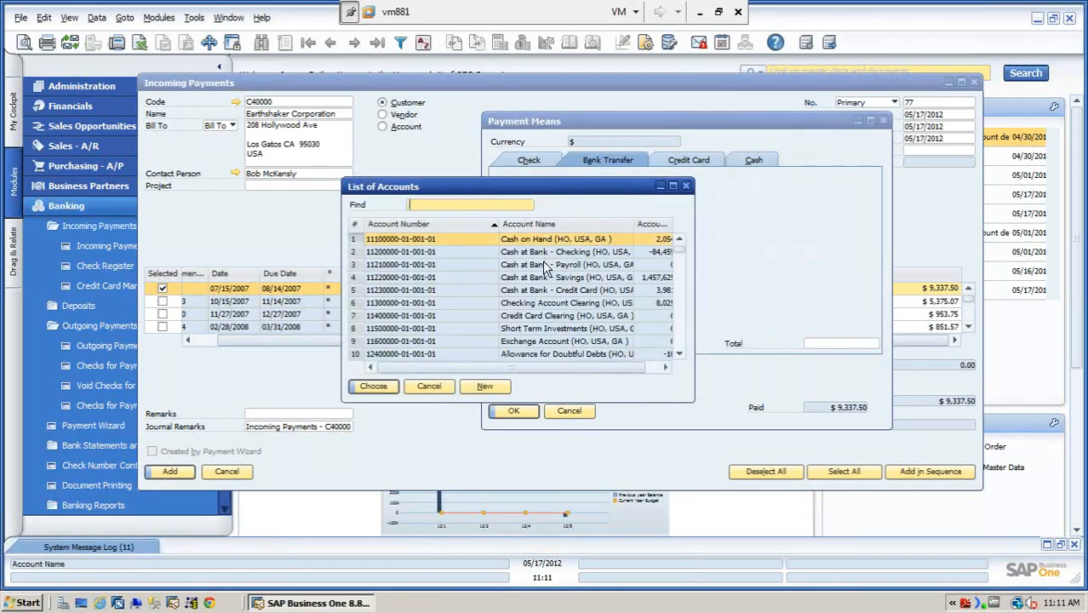
click(536, 253)
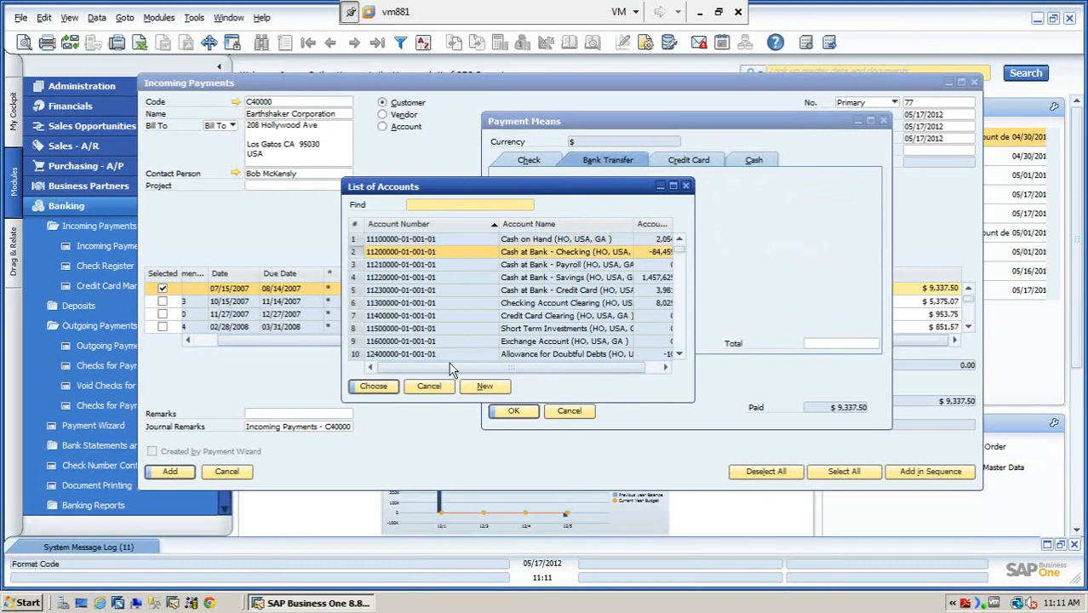
click(381, 387)
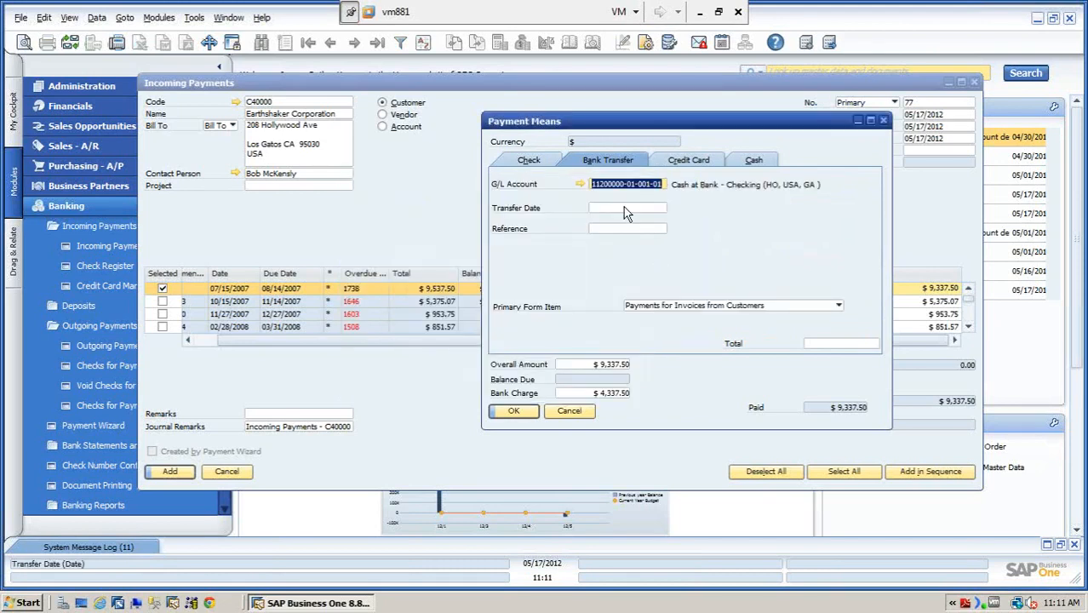
click(624, 207)
text(t)
key(Tab)
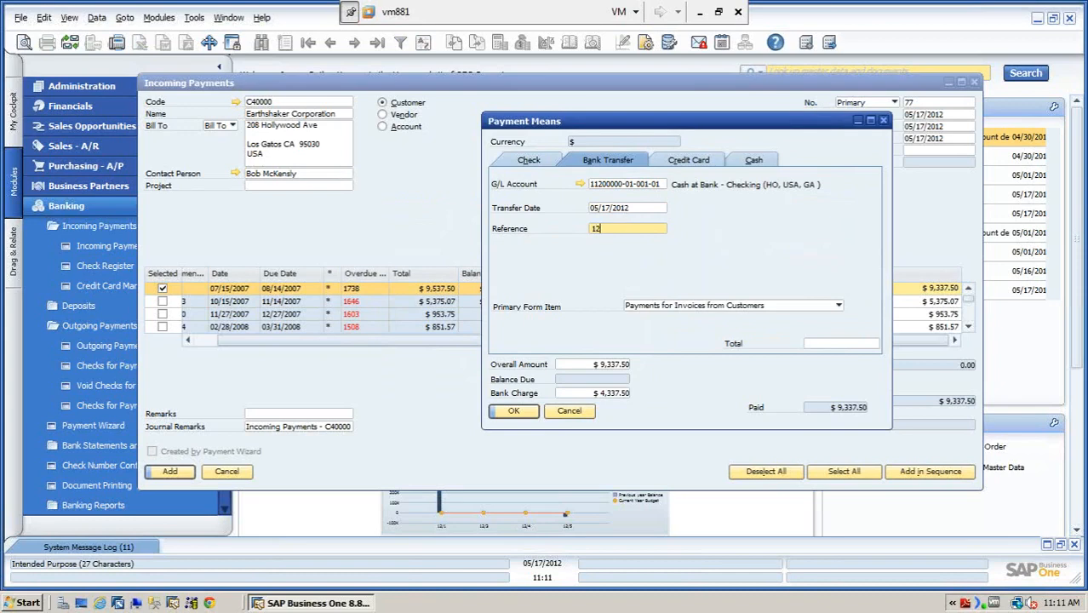
Step: Try to copy the balance due into the transfer total, accept the payment means and add the incoming payment
right_click(830, 346)
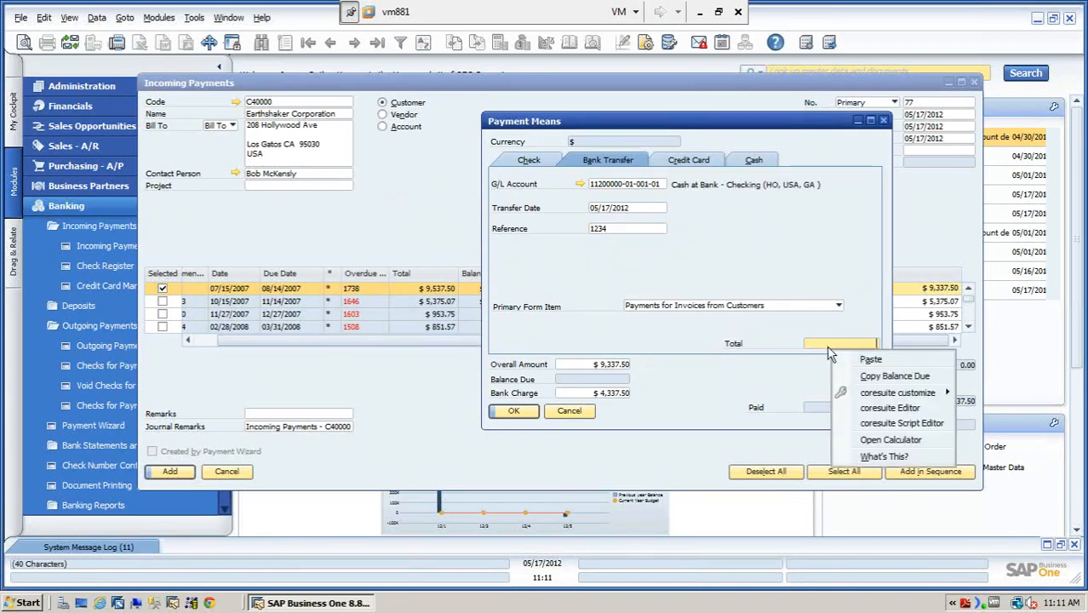
click(871, 377)
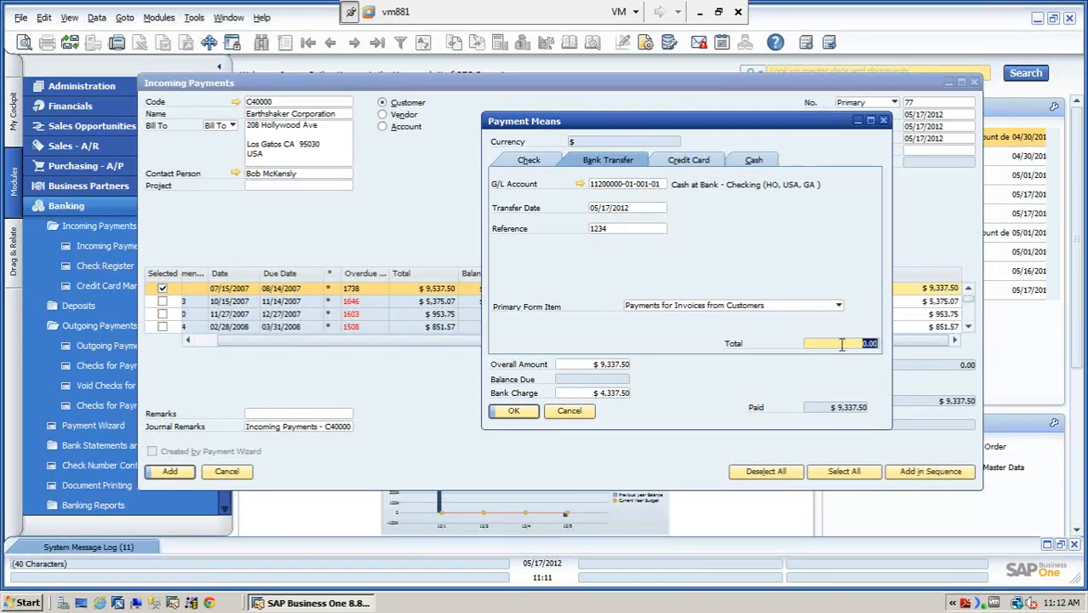
key(BackSpace)
click(514, 410)
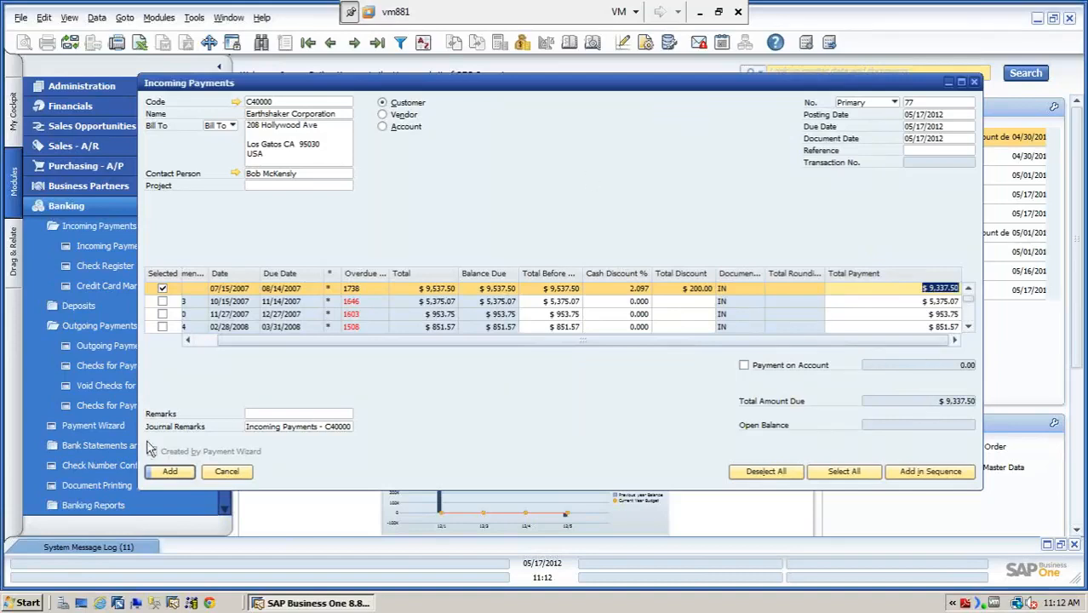
click(169, 473)
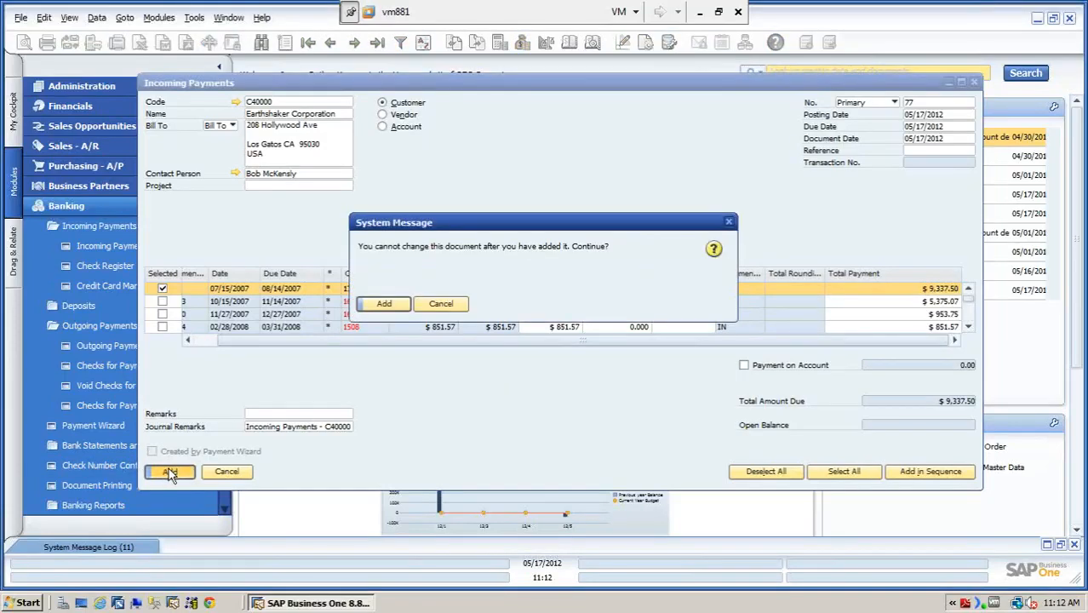
click(386, 305)
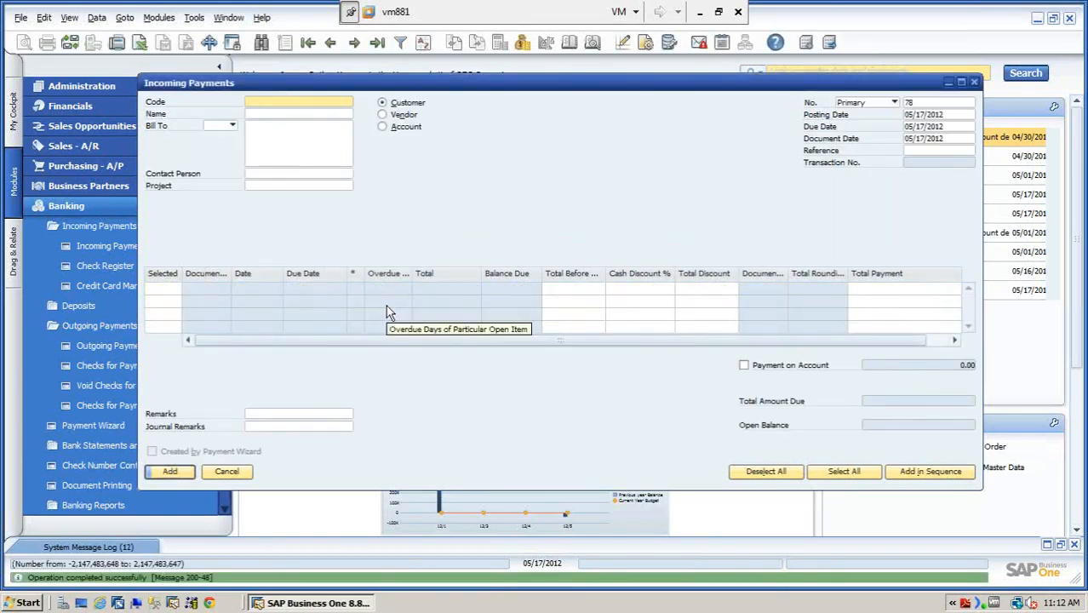
Step: Bring up the last added incoming payment and review its discount and total payment
click(377, 42)
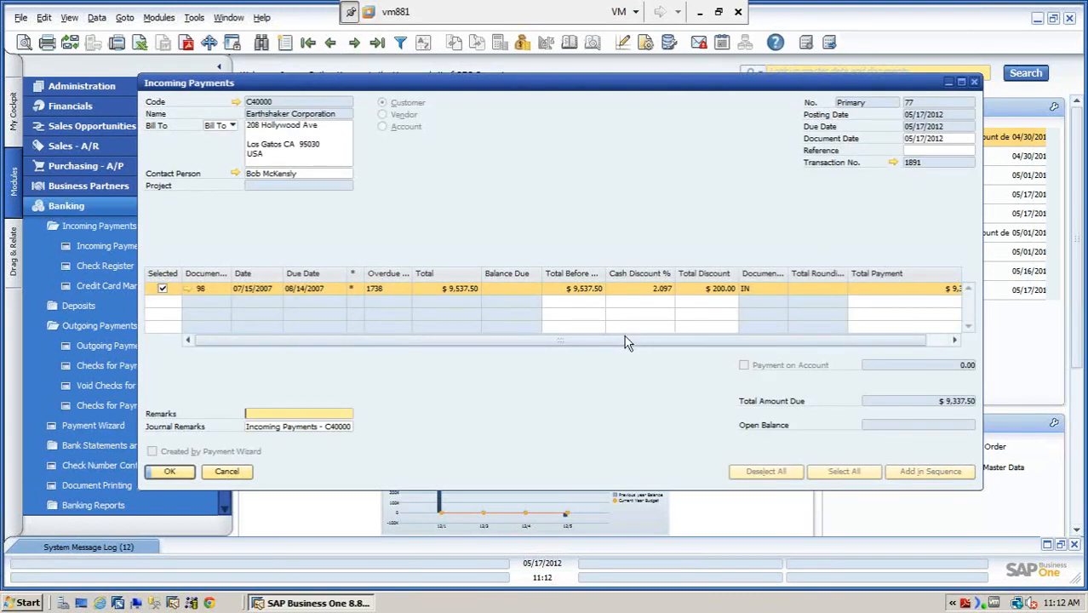
drag(627, 340, 651, 345)
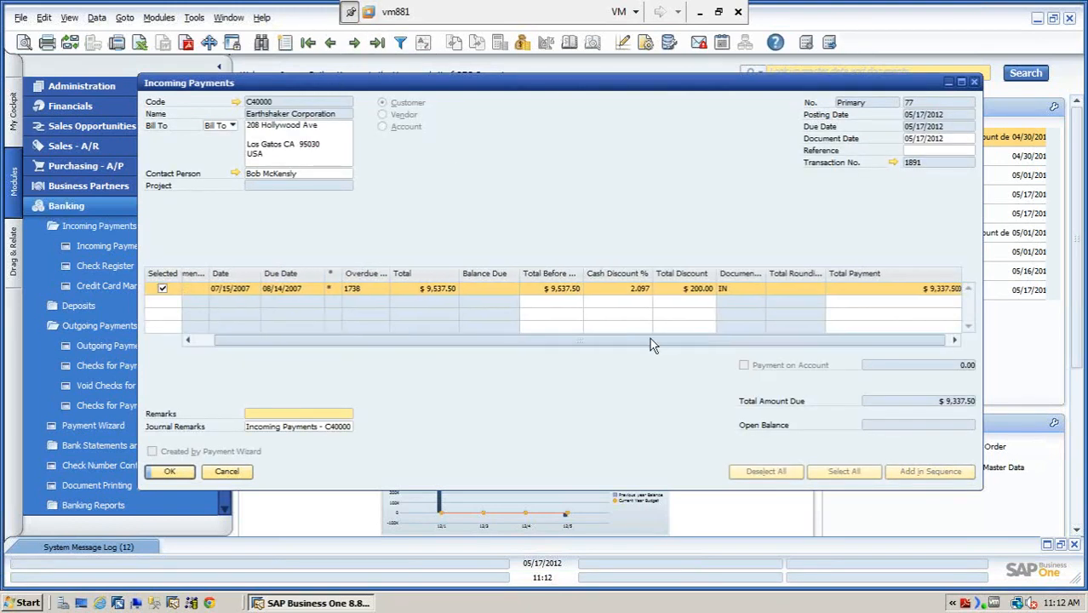
Step: Review the check and bank transfer details in the added payment's payment means and close them
right_click(669, 156)
click(701, 206)
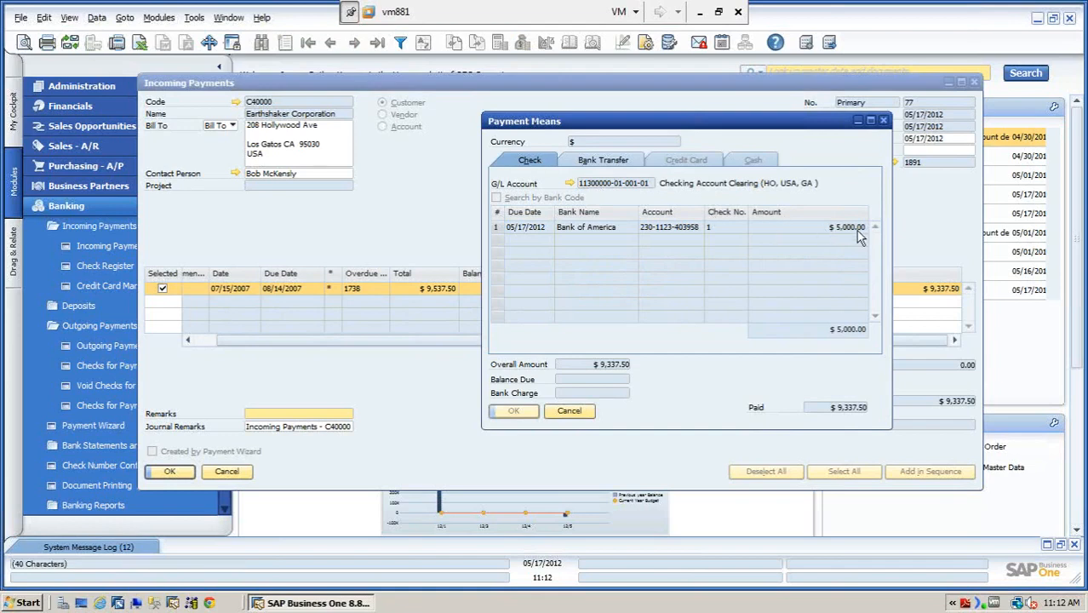
click(601, 163)
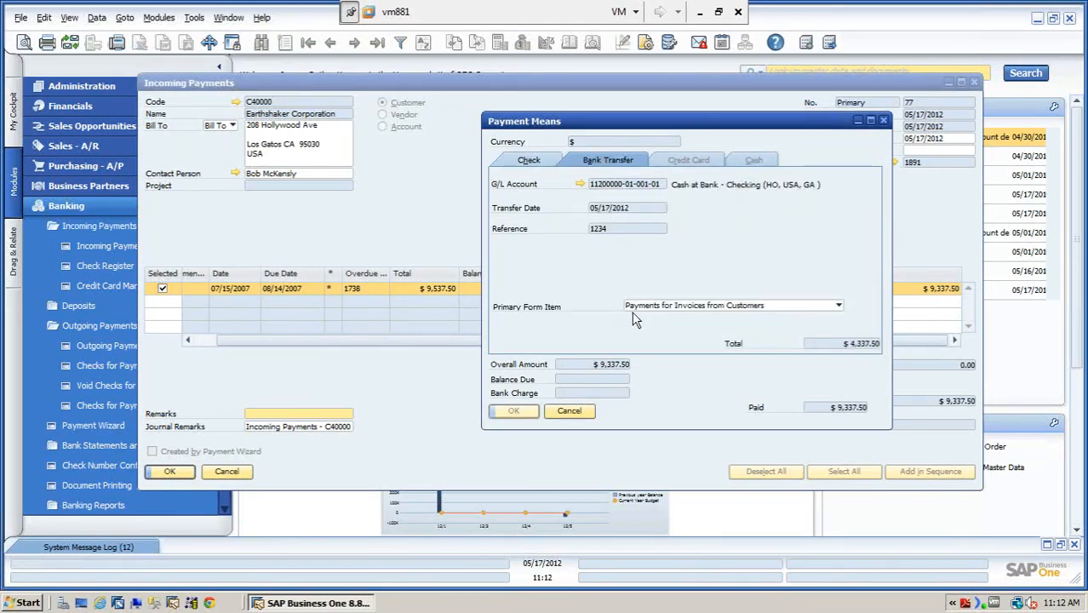
click(570, 417)
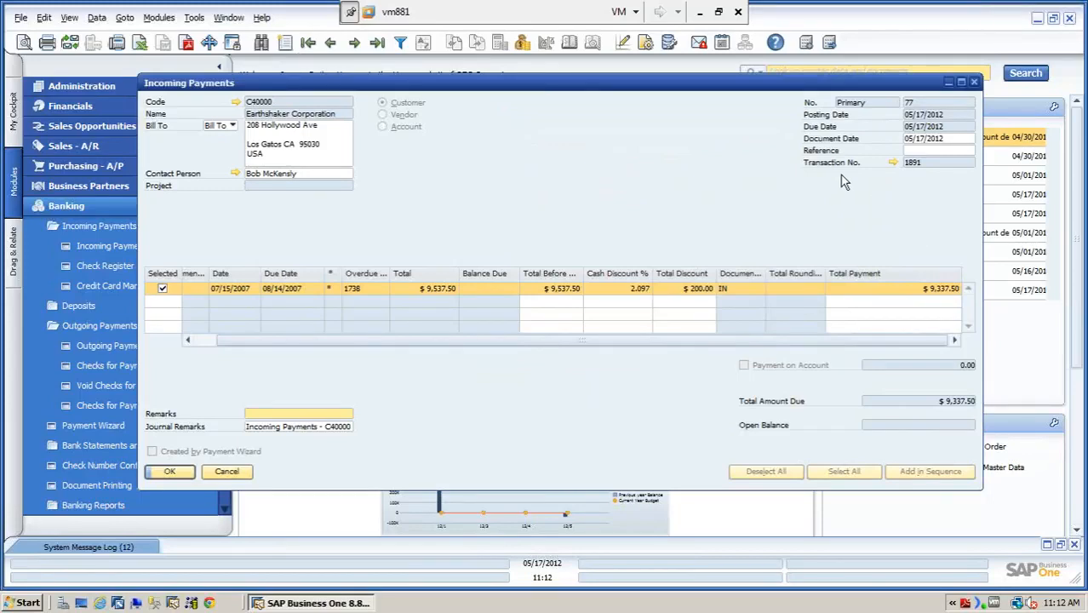
Step: Start a new incoming payment for the customer Earthshaker Corporation
click(286, 44)
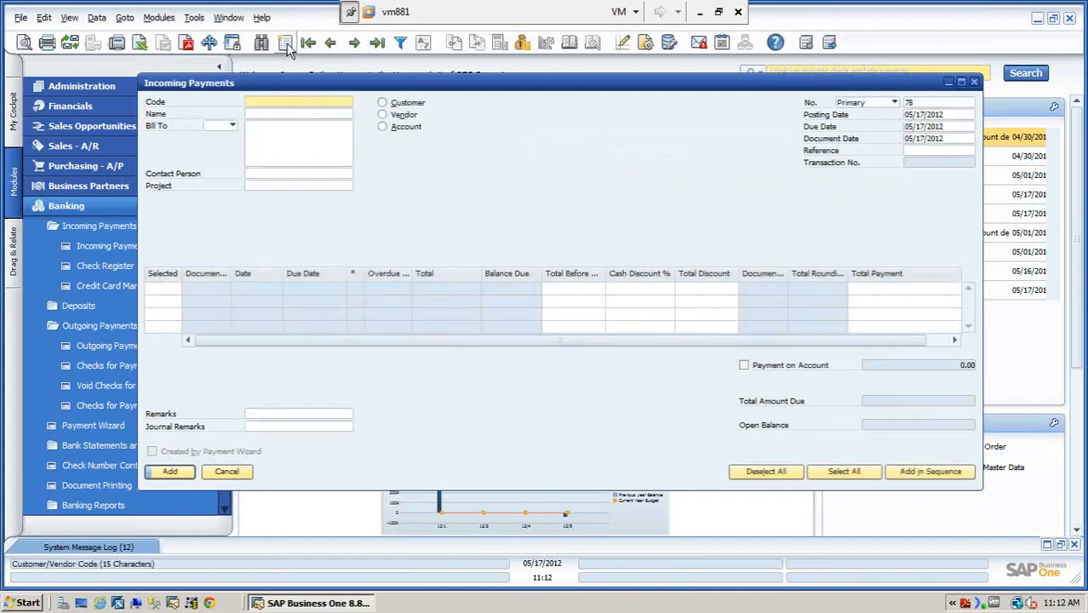
click(264, 117)
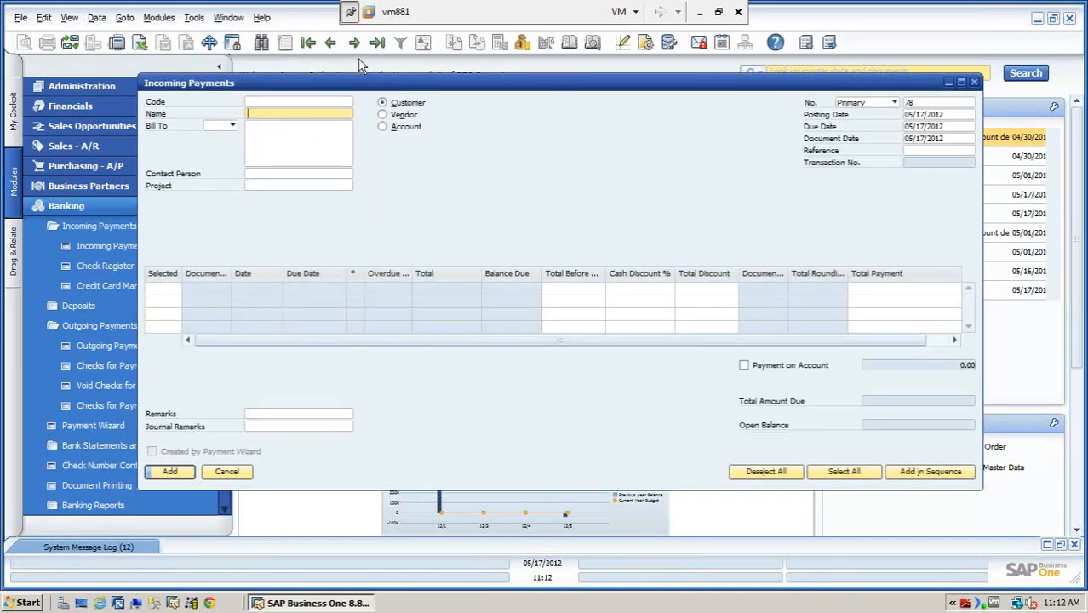
text(E)
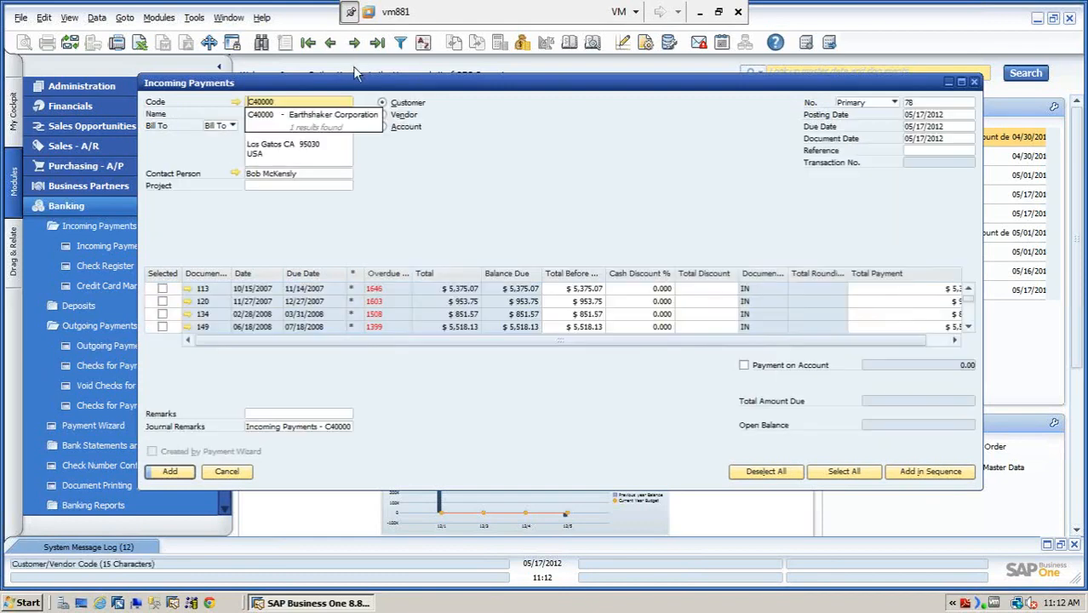
Step: Select the invoice dated 10/15/2007 for payment and set its total payment to $5,000.00
click(162, 289)
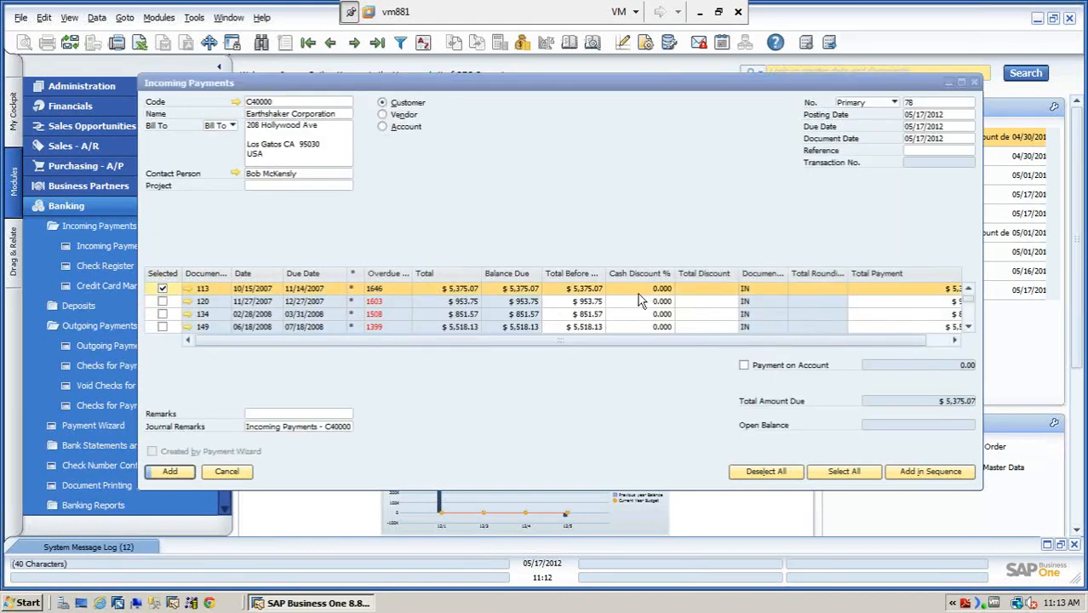
drag(700, 342, 800, 345)
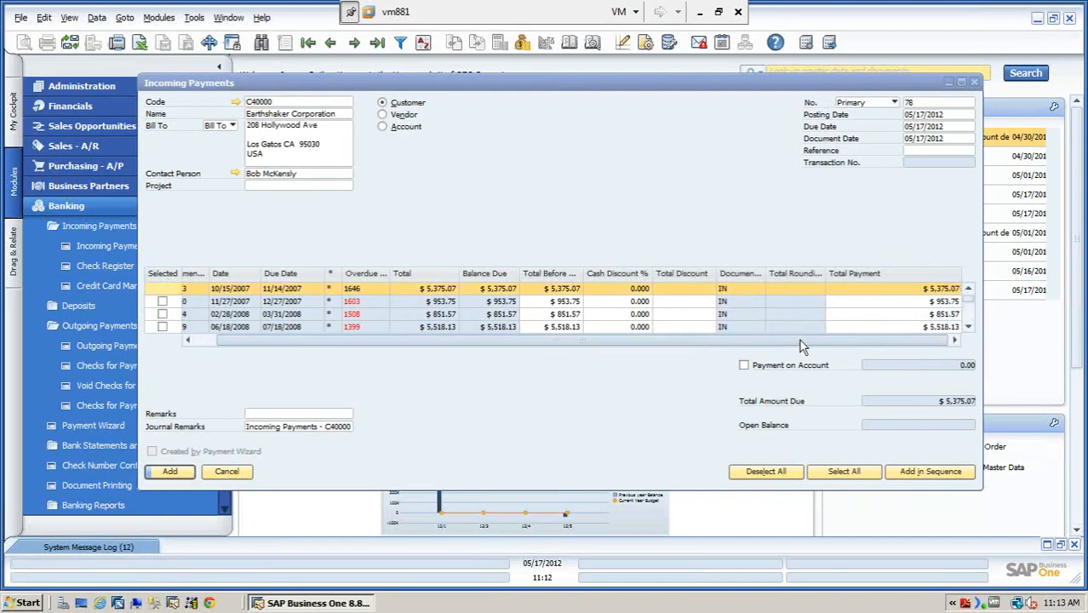
click(926, 288)
text(5,)
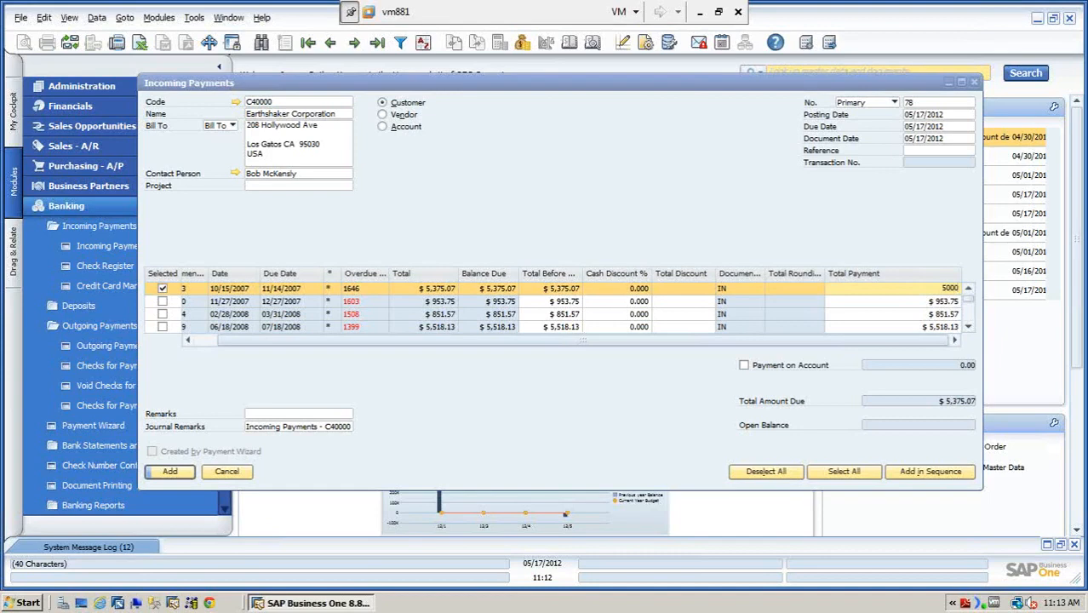
text(000)
key(Tab)
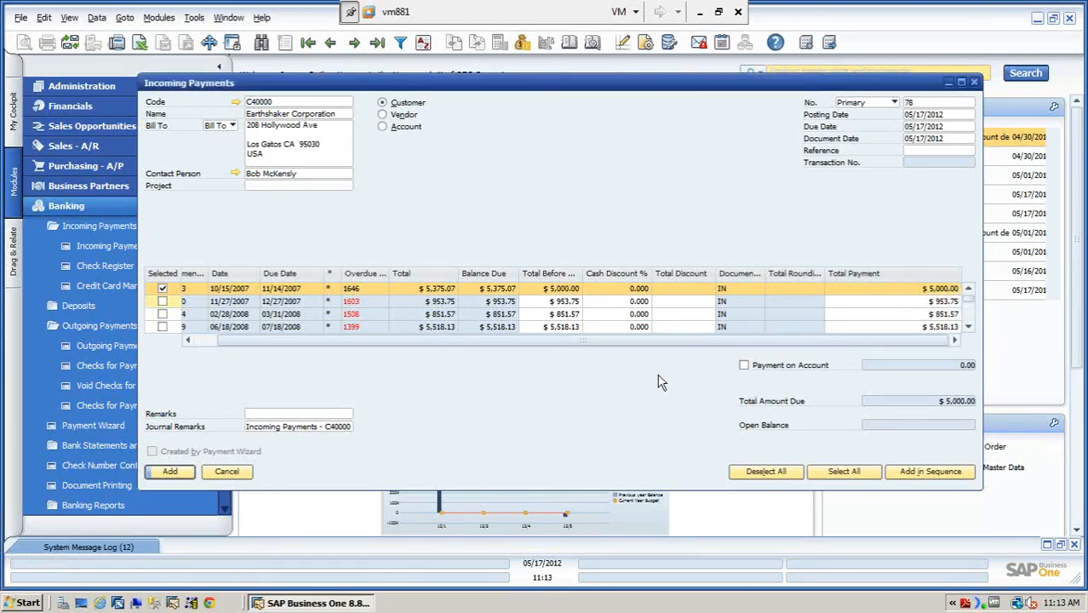
Step: Copy the balance due into the Bank of America check with check number 1234, accept the payment means and add the incoming payment
right_click(635, 159)
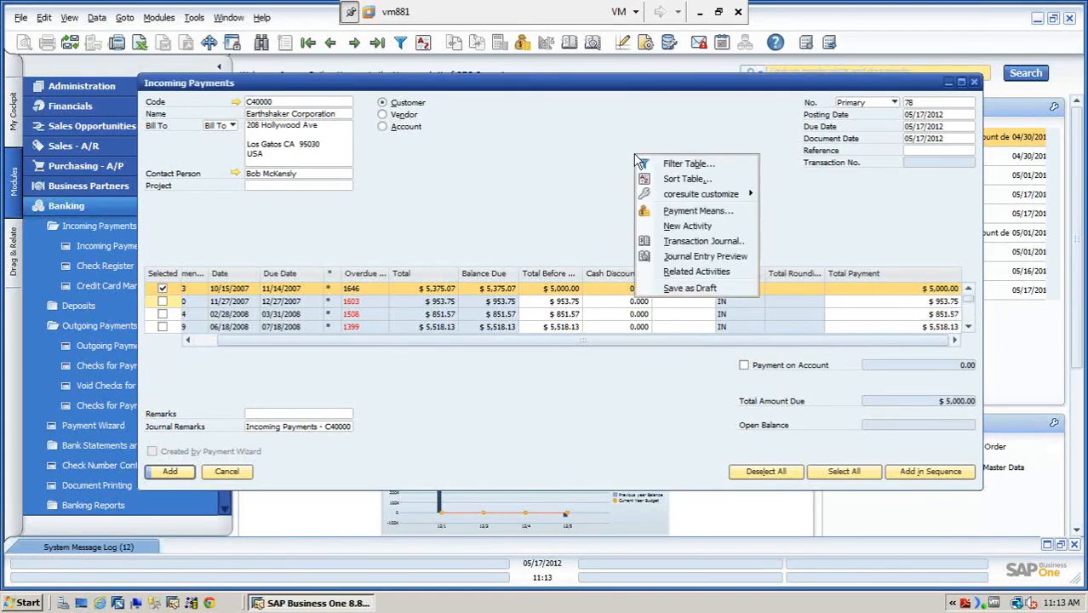
click(677, 212)
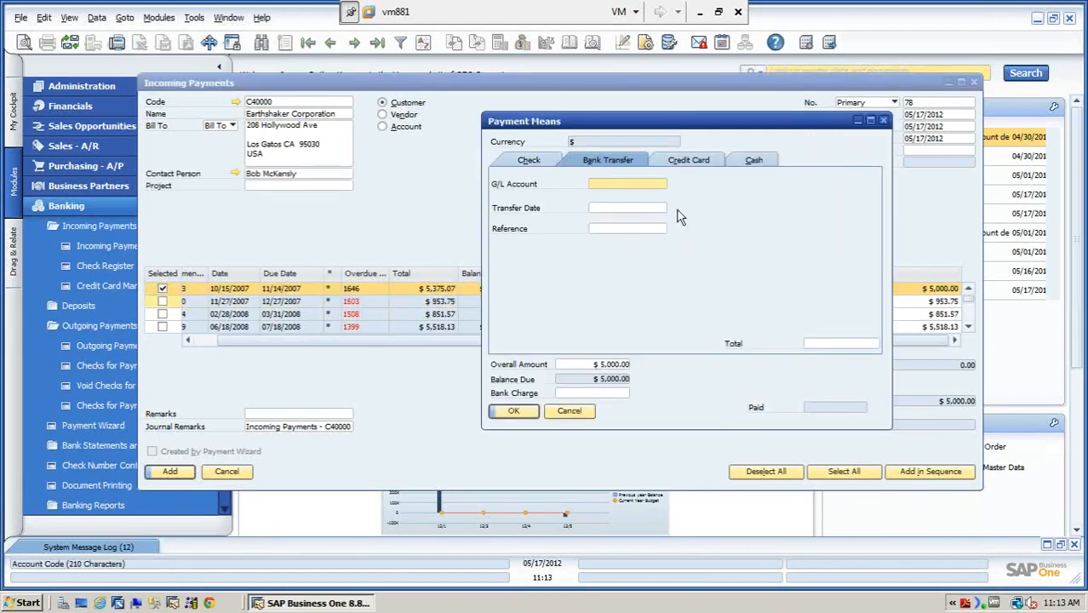
click(529, 161)
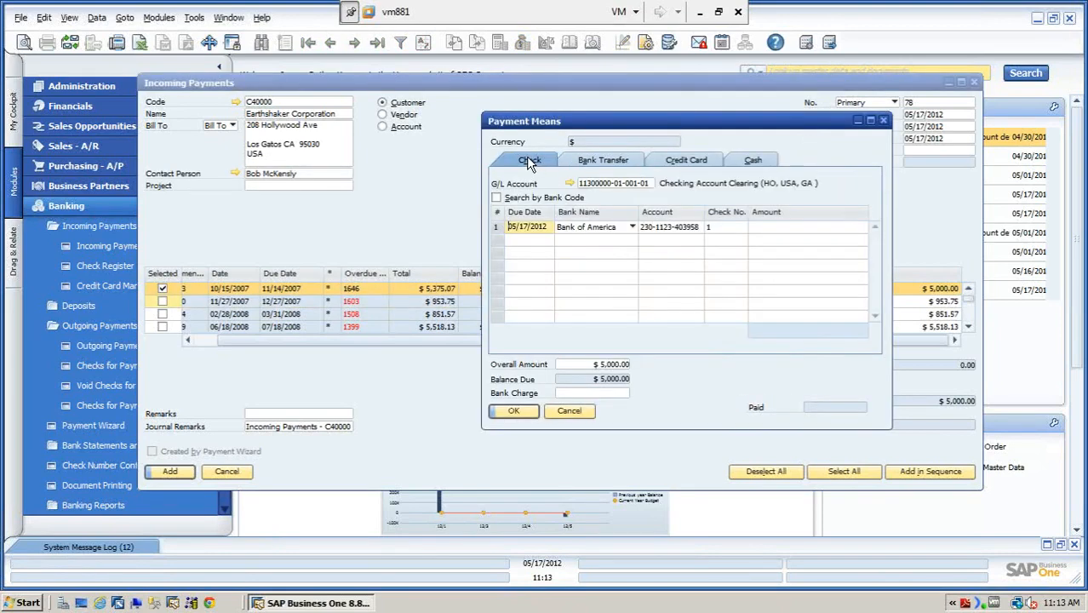
right_click(776, 233)
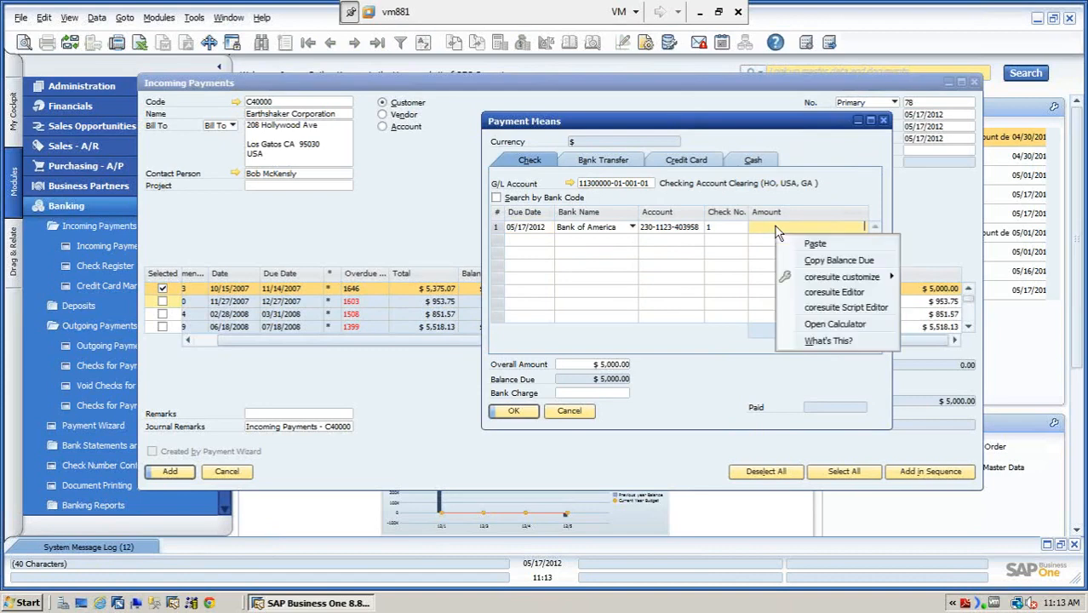
click(808, 259)
click(730, 228)
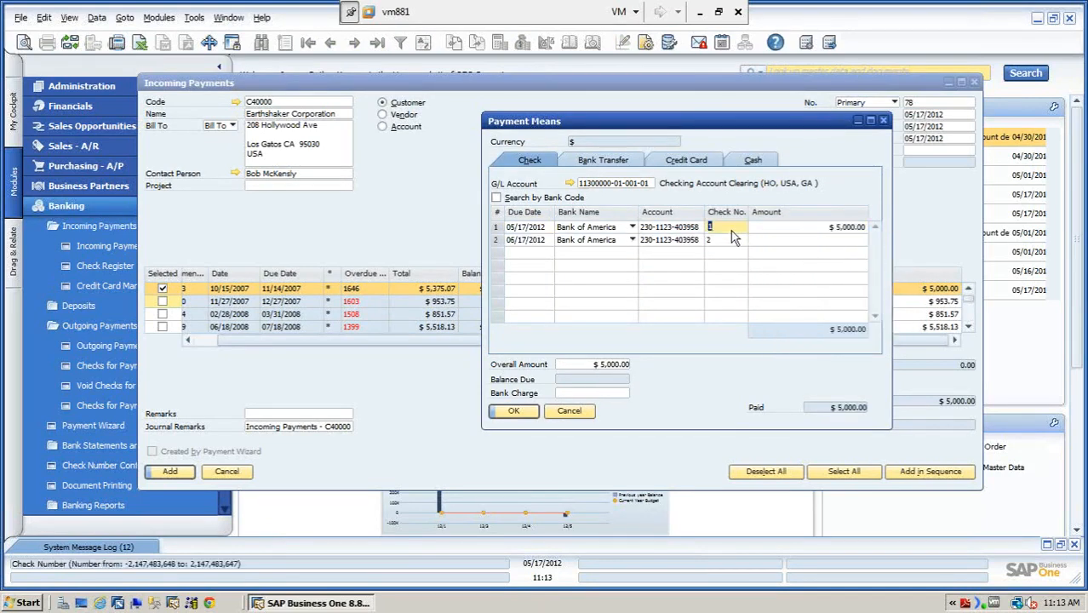
text(1234)
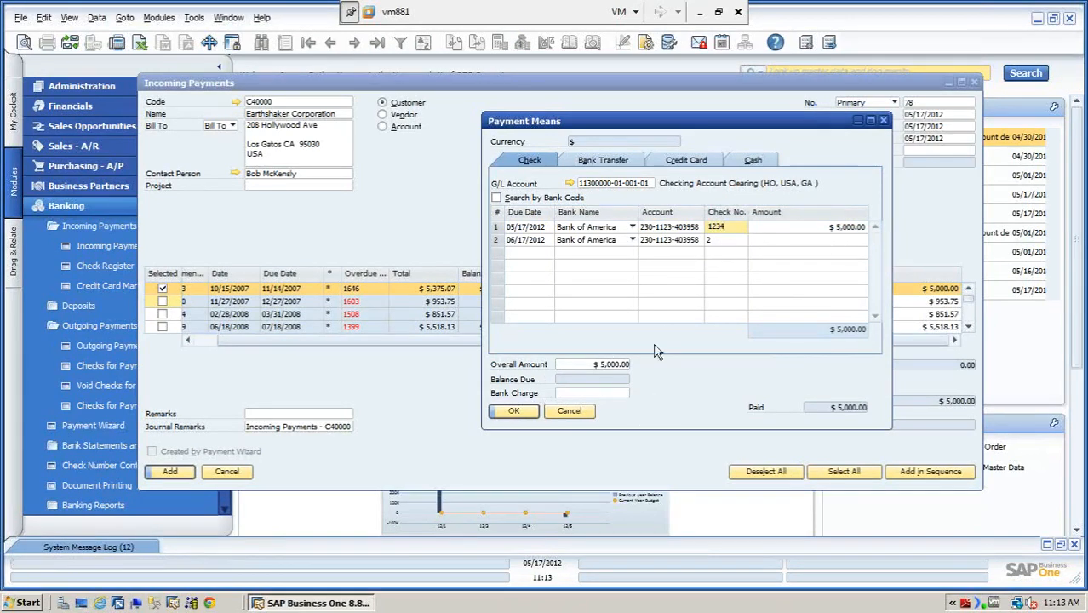
click(514, 411)
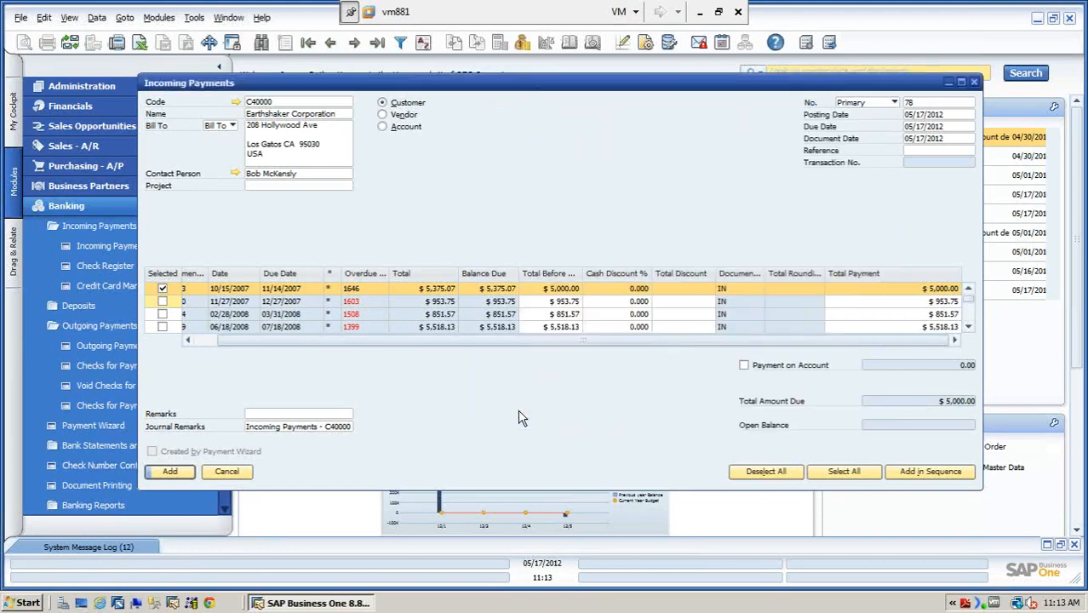
click(173, 472)
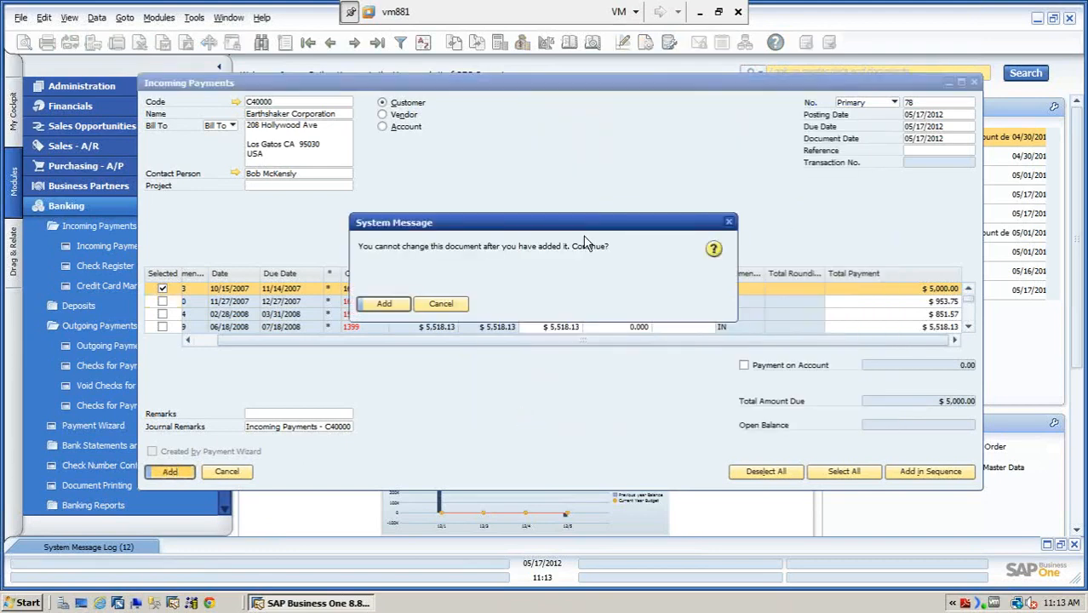
click(385, 305)
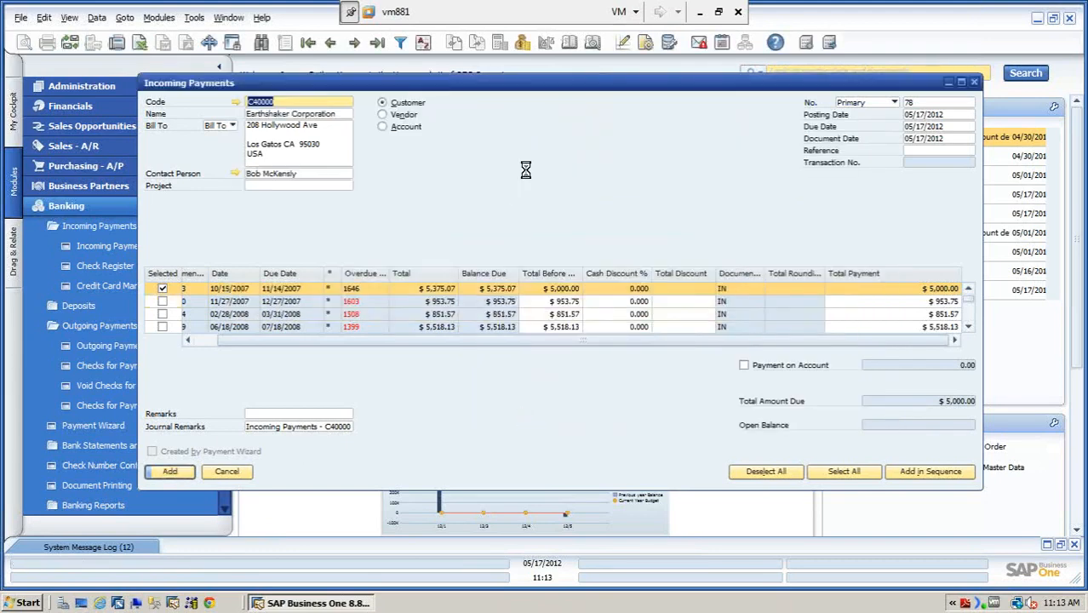
Step: Bring up the last added incoming payment and inspect the applied amount and balance due on its linked A/R invoice
click(378, 44)
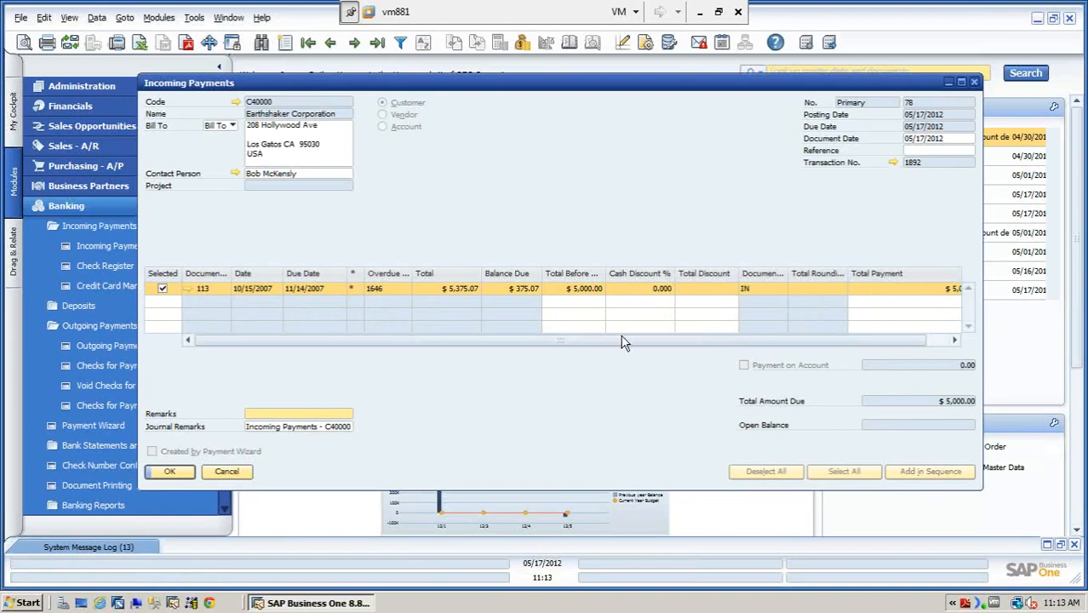
mouse_move(627, 340)
mouse_down()
mouse_move(699, 342)
mouse_move(644, 339)
mouse_up()
click(189, 293)
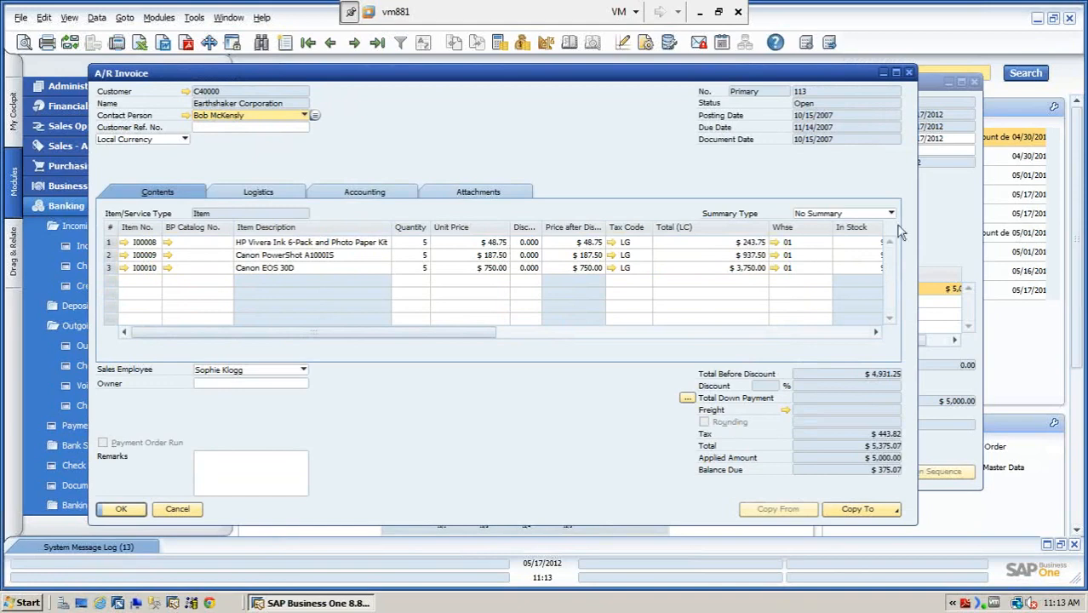
click(909, 73)
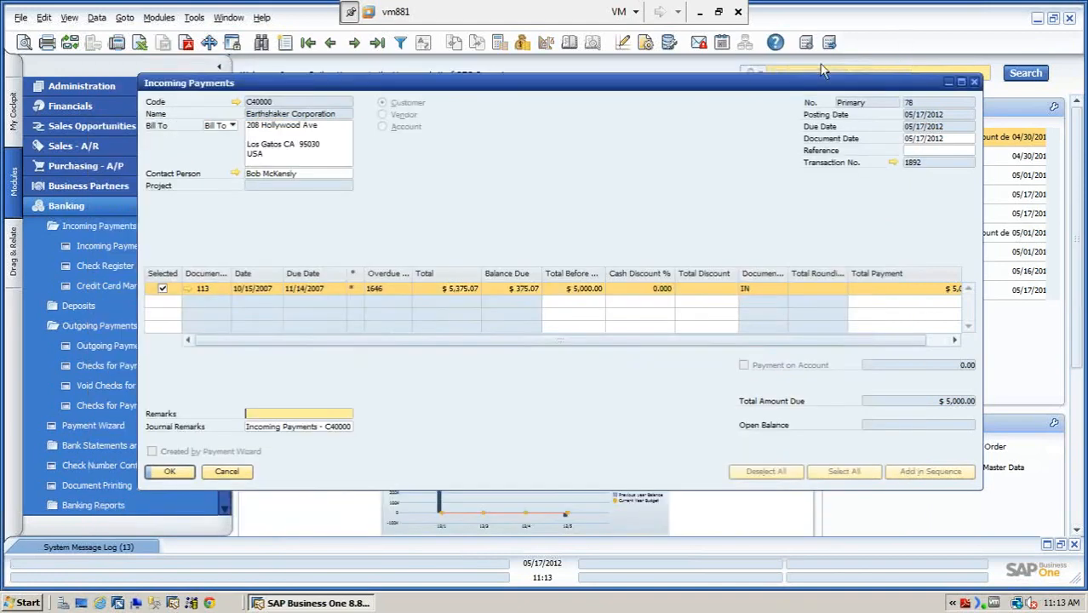
Step: Review the check in the partial payment's payment means and the debit and credit lines of its journal entry
right_click(643, 139)
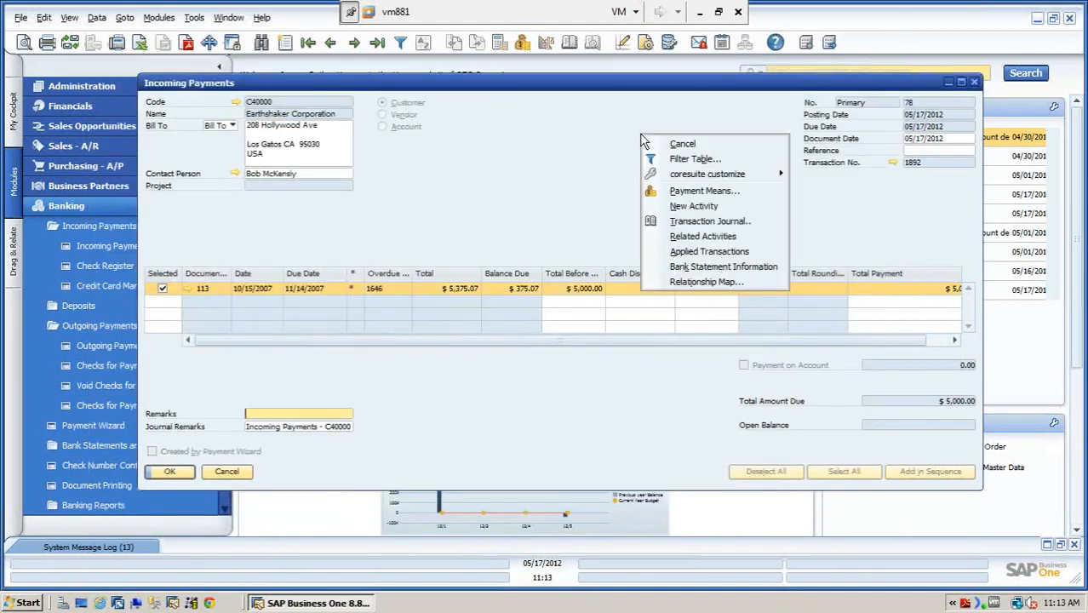
click(681, 190)
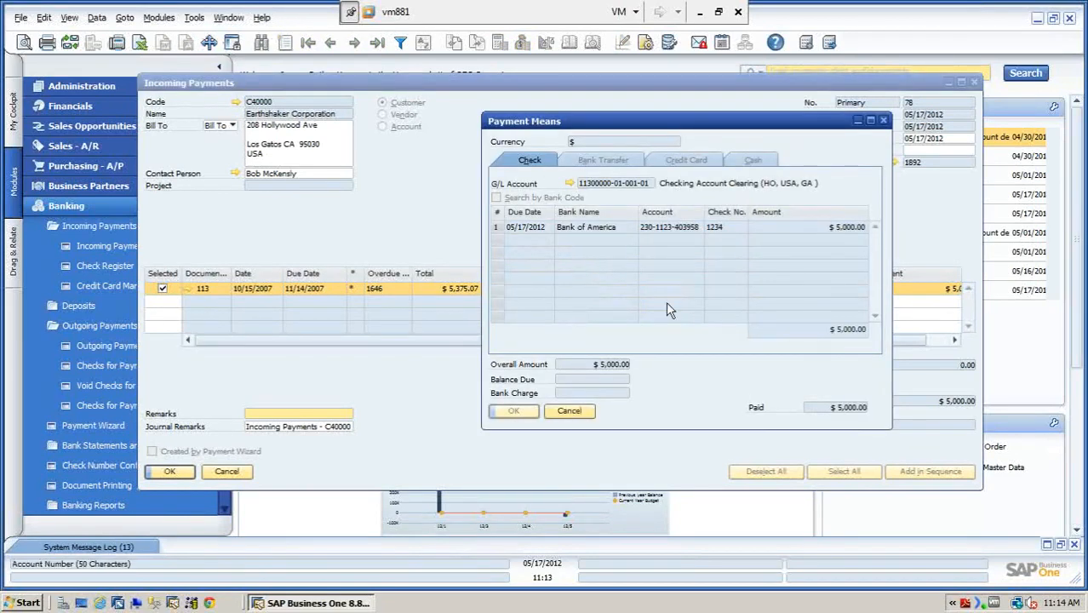
click(569, 412)
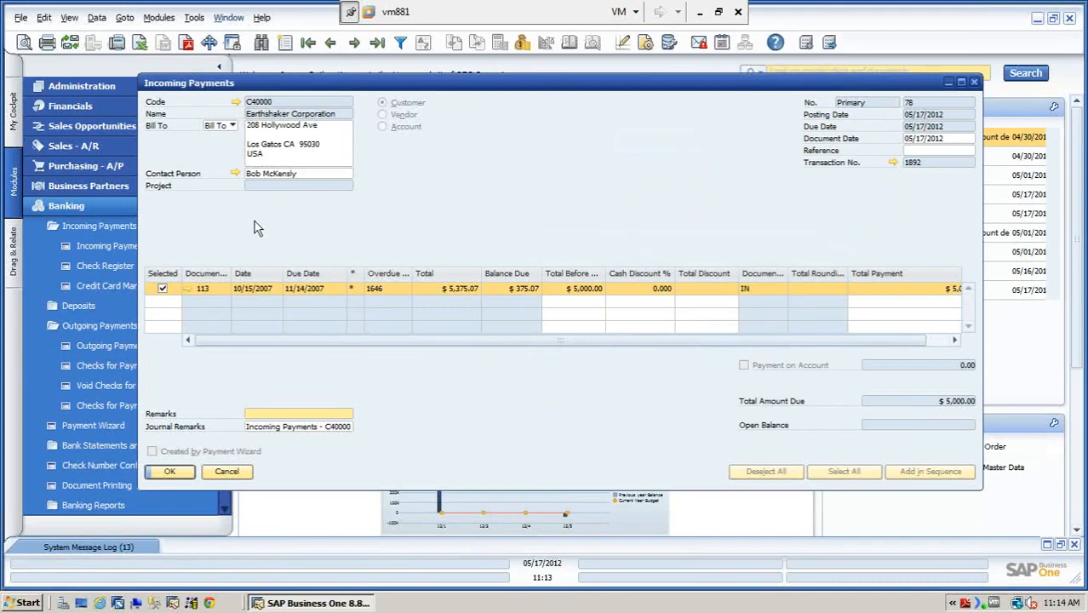
click(892, 162)
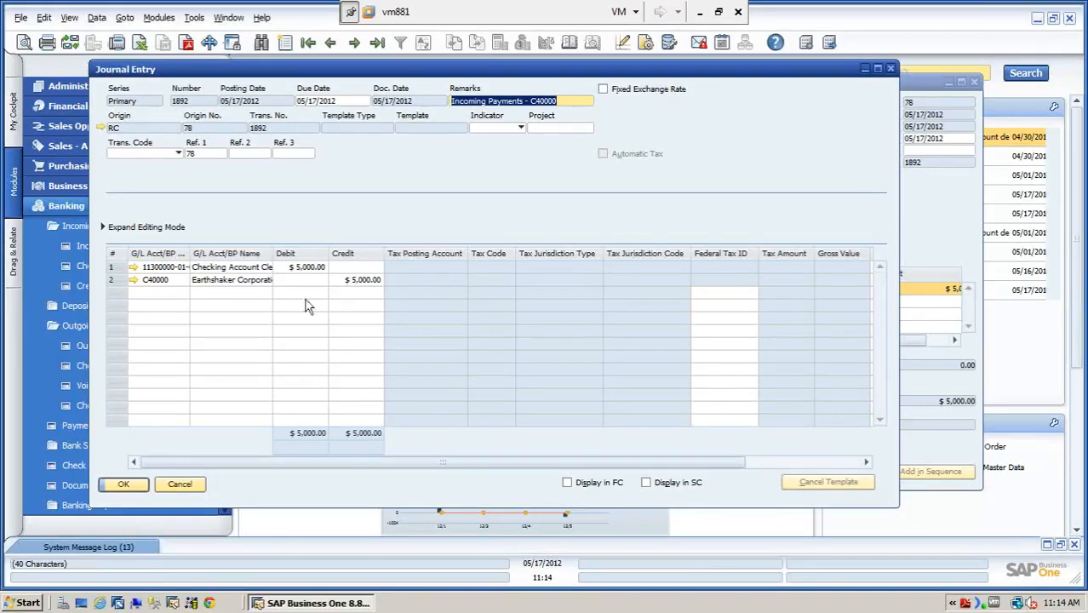
click(178, 486)
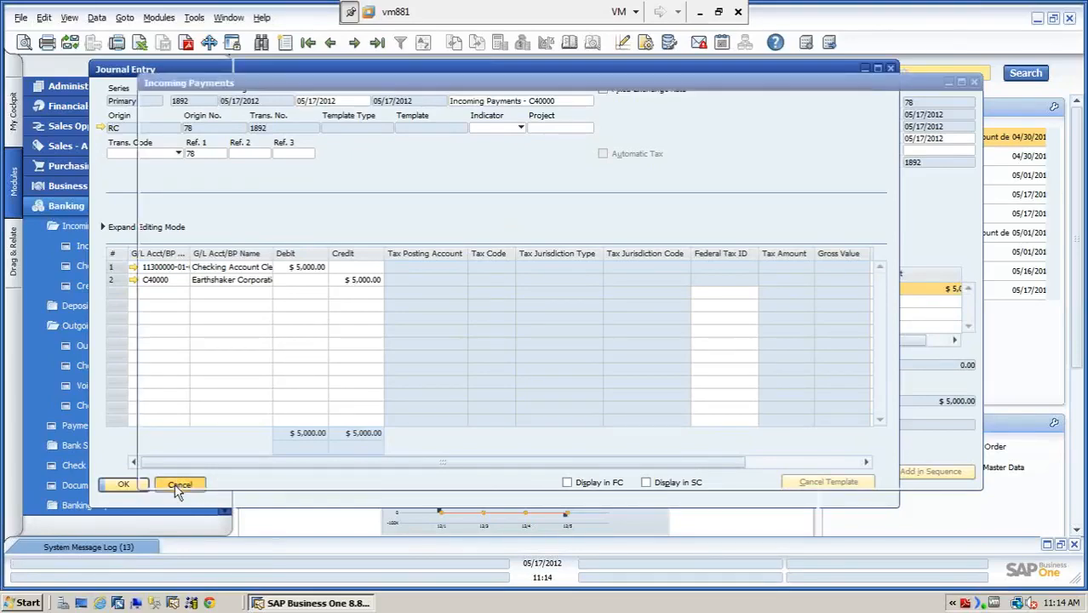
Step: Start another incoming payment for Earthshaker Corporation and enlarge its window to list more open invoices
click(286, 44)
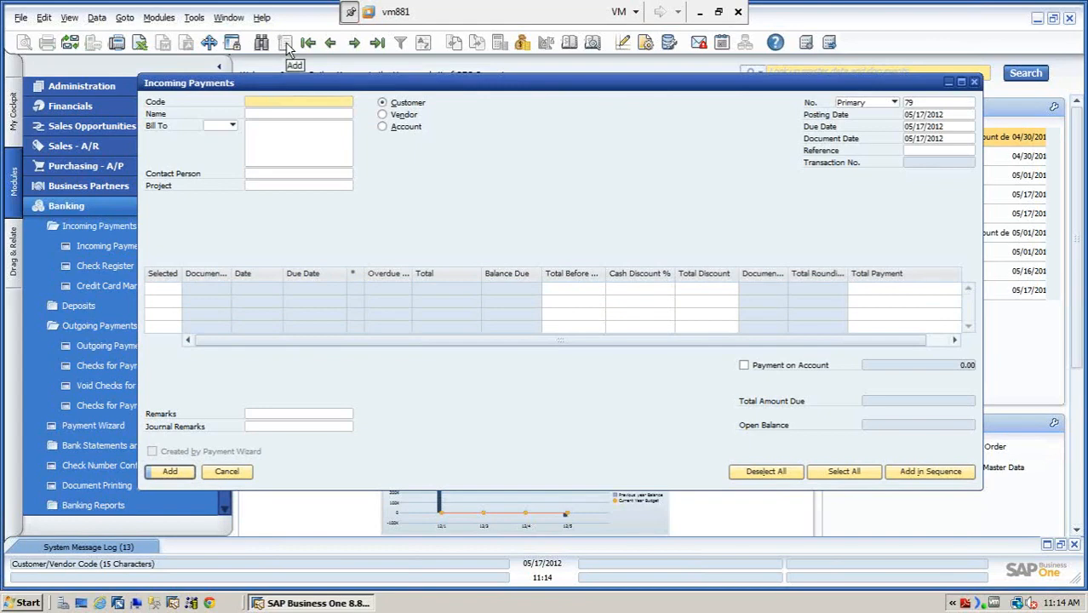
key(Tab)
click(294, 112)
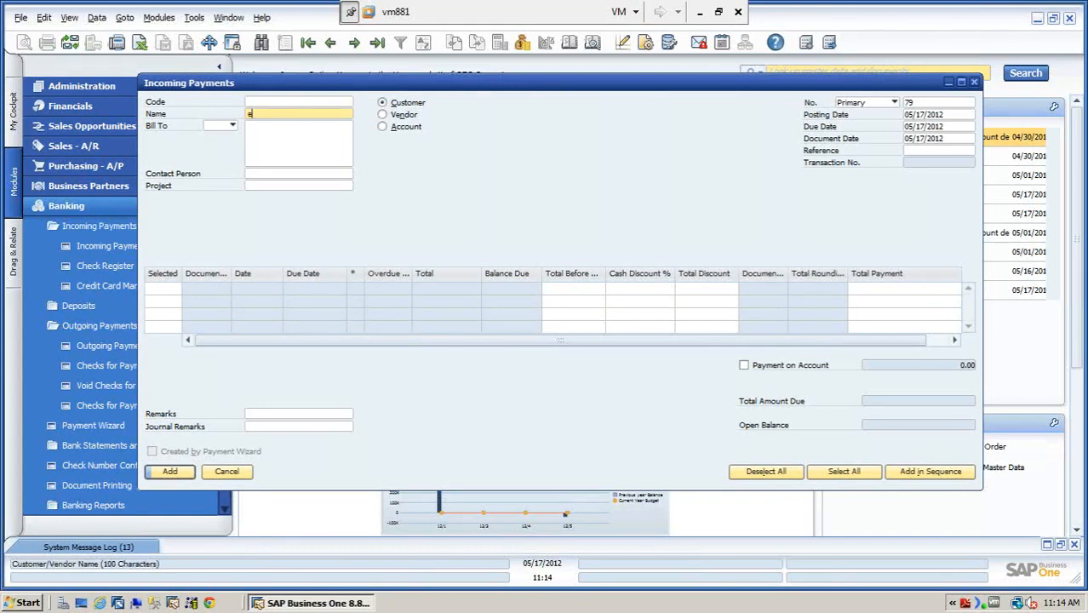
key(Tab)
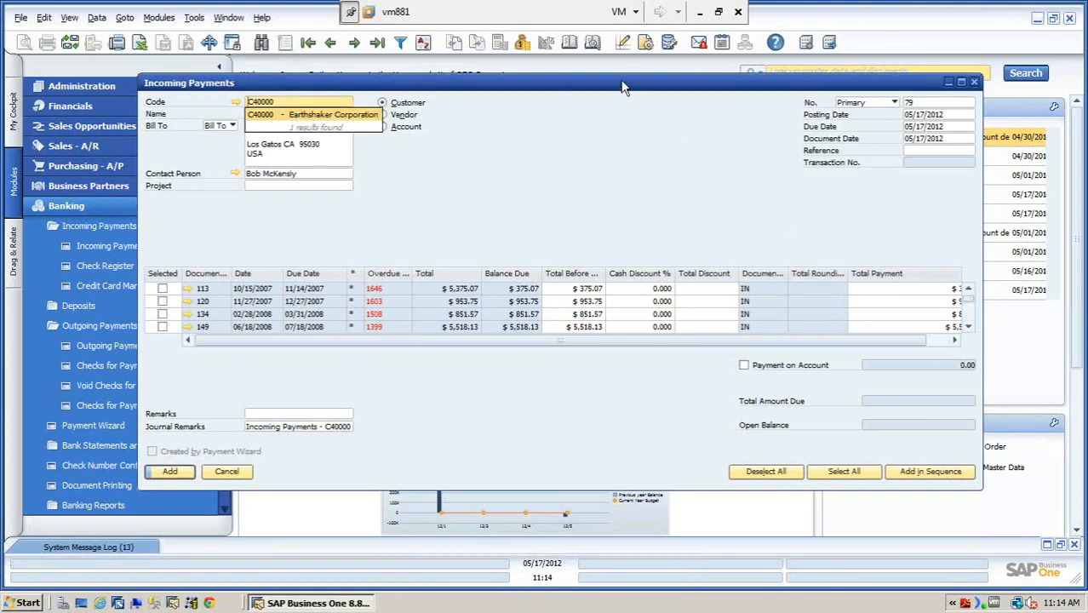
drag(622, 86, 596, 73)
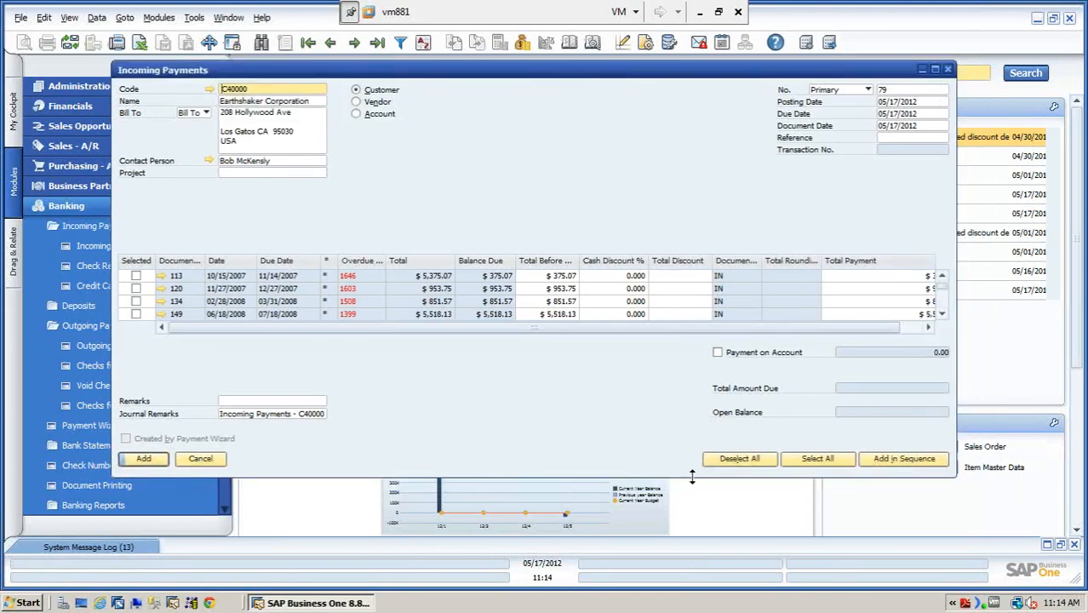
drag(692, 476, 691, 506)
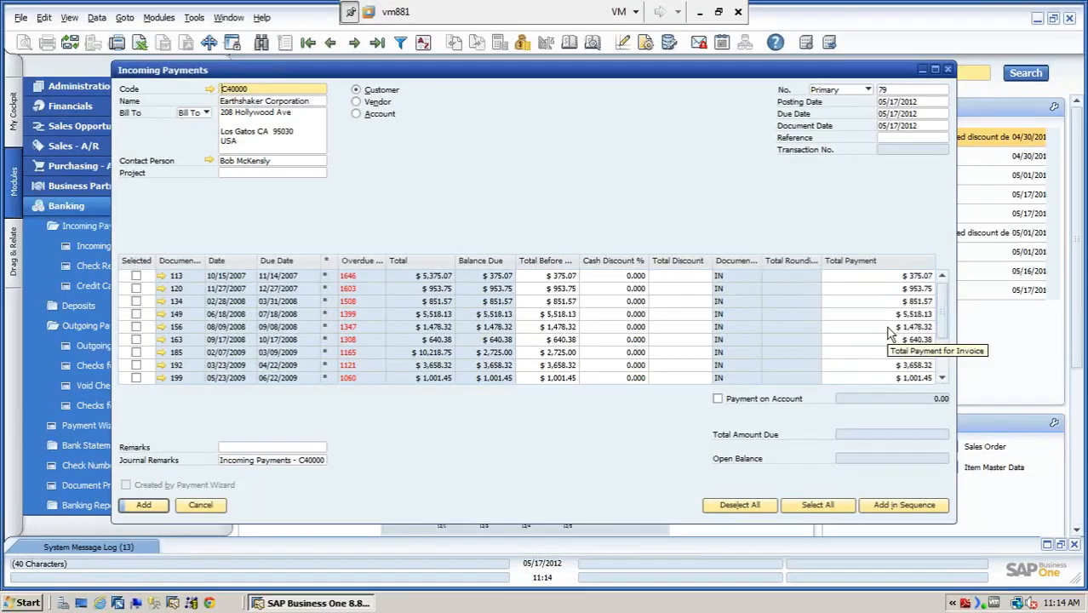
Step: Enter an $8,000 Bank of America check as the payment means and allocate it to the open invoices in sequence
right_click(649, 136)
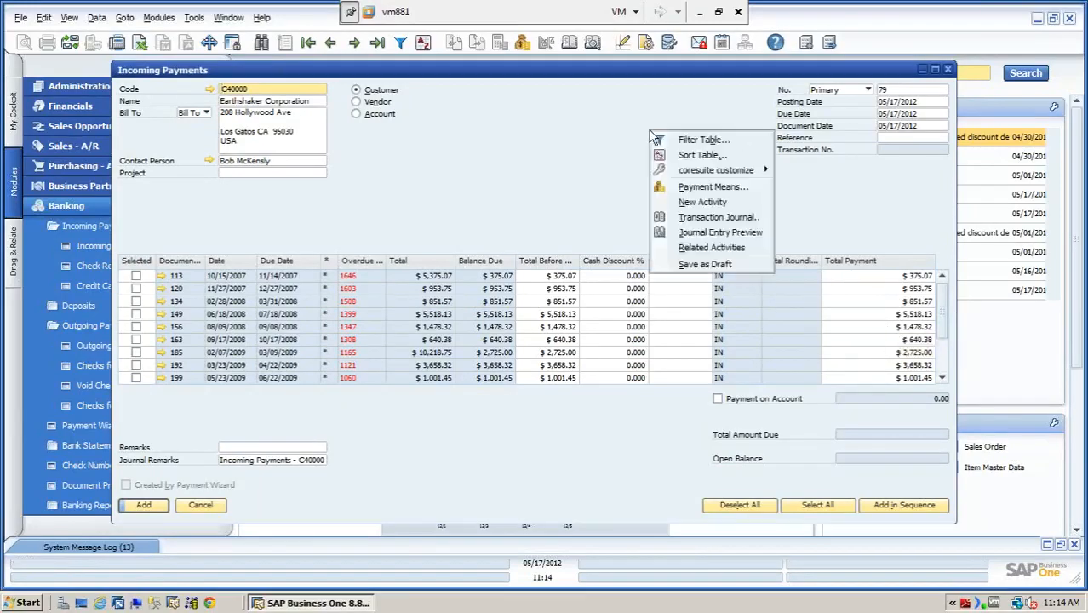
click(713, 186)
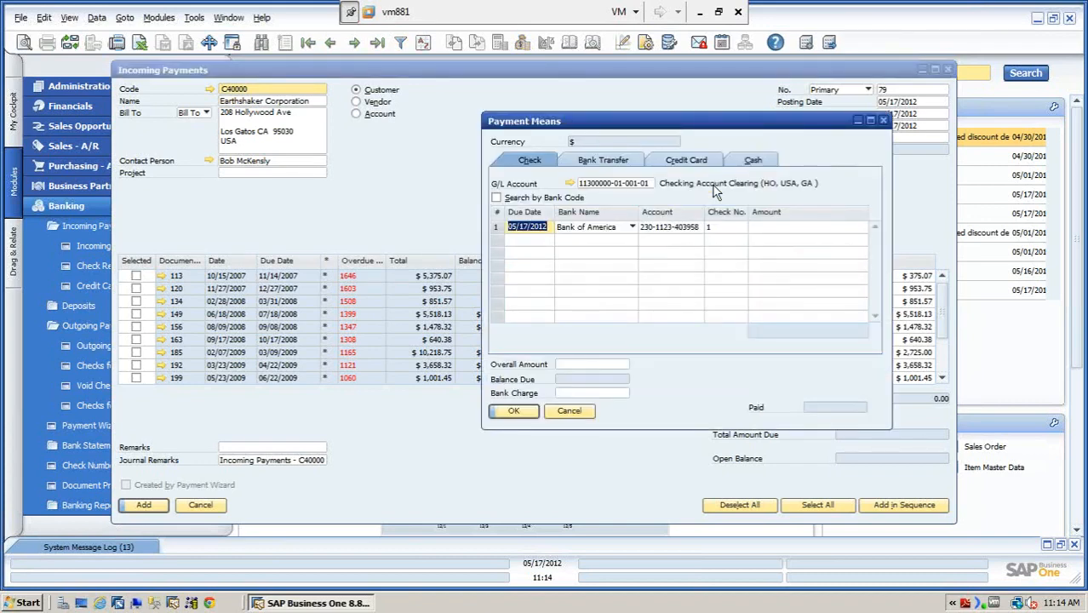
click(787, 227)
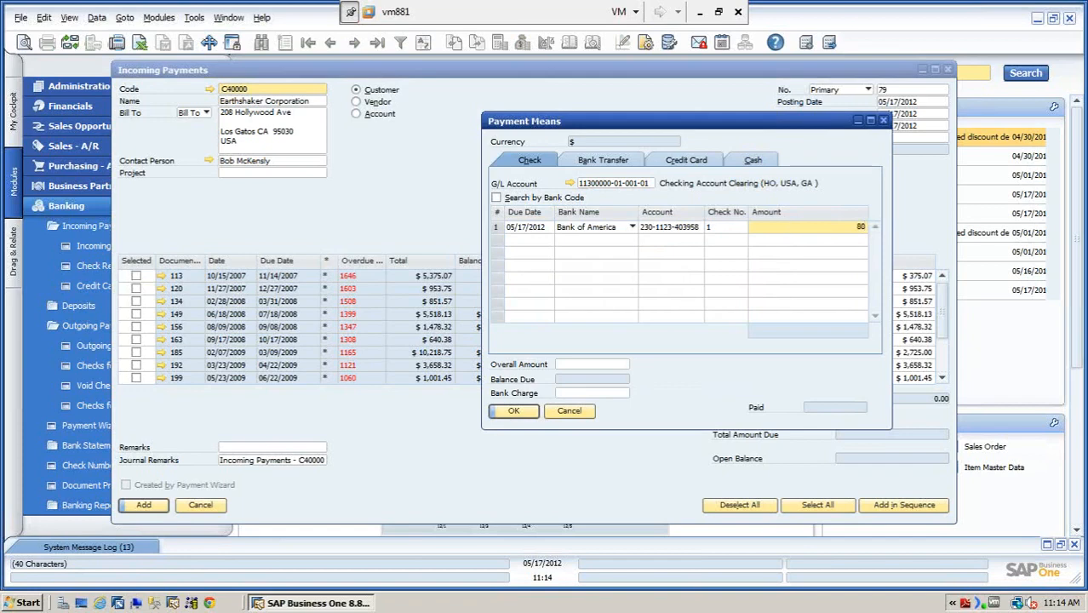
click(513, 412)
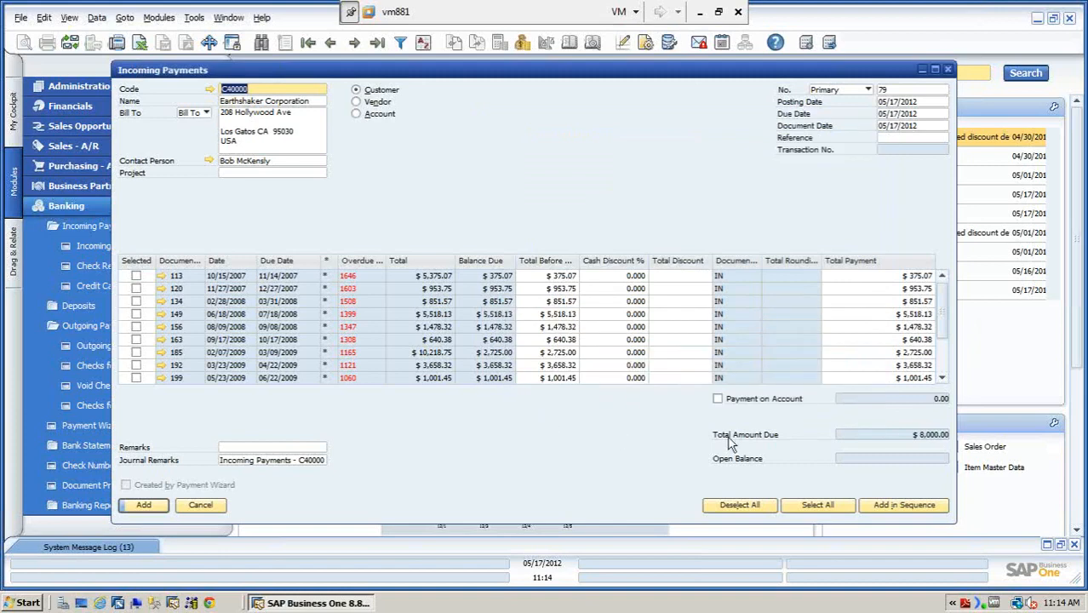
click(891, 507)
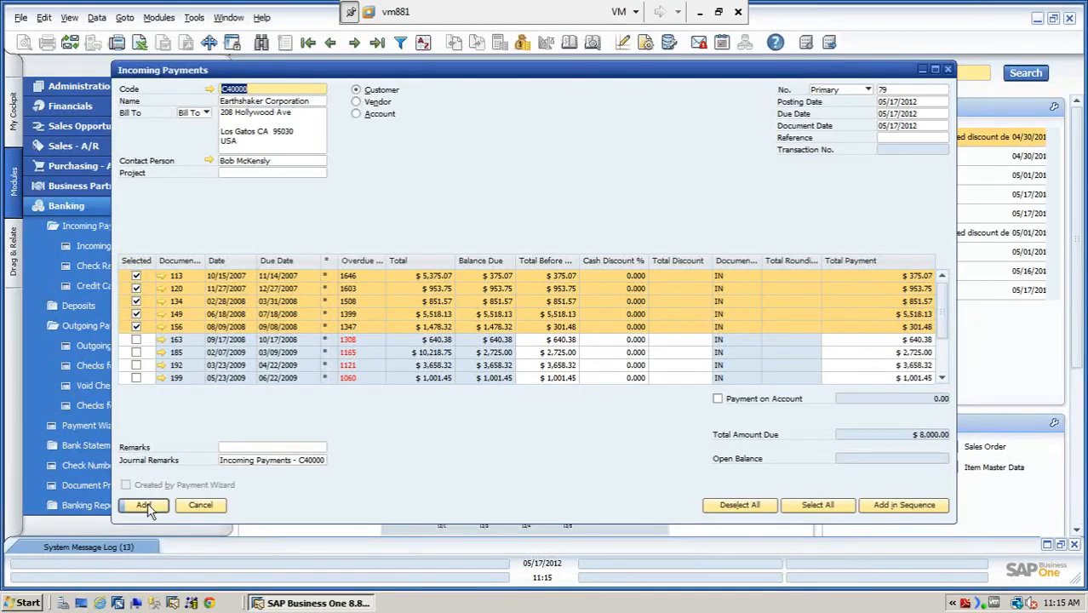
Step: Preview the journal entry for the $8,000 payment, close the preview and add the incoming payment
right_click(574, 151)
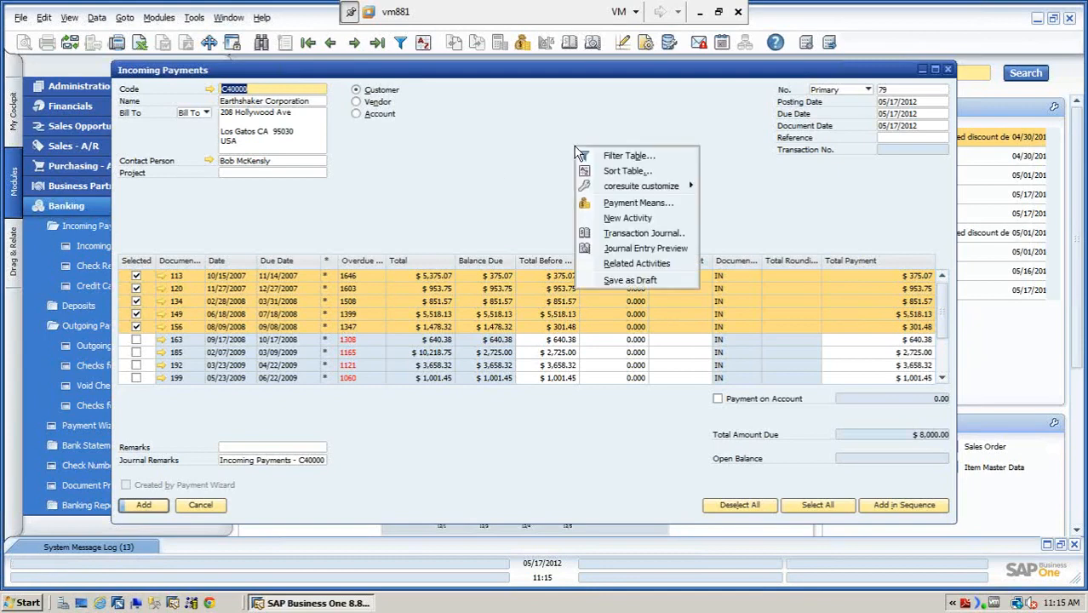
click(625, 249)
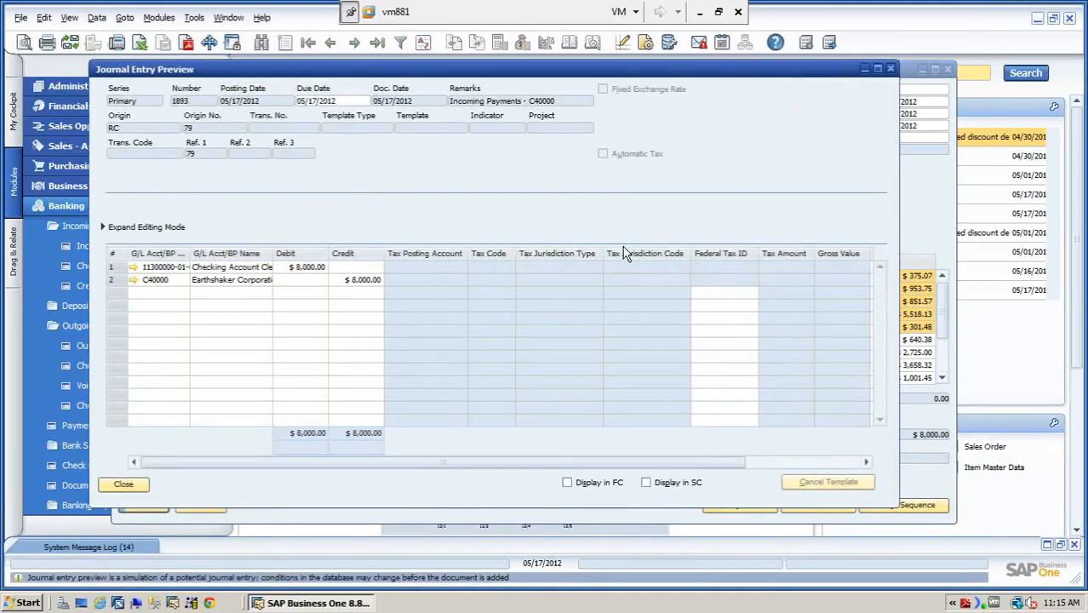
click(126, 489)
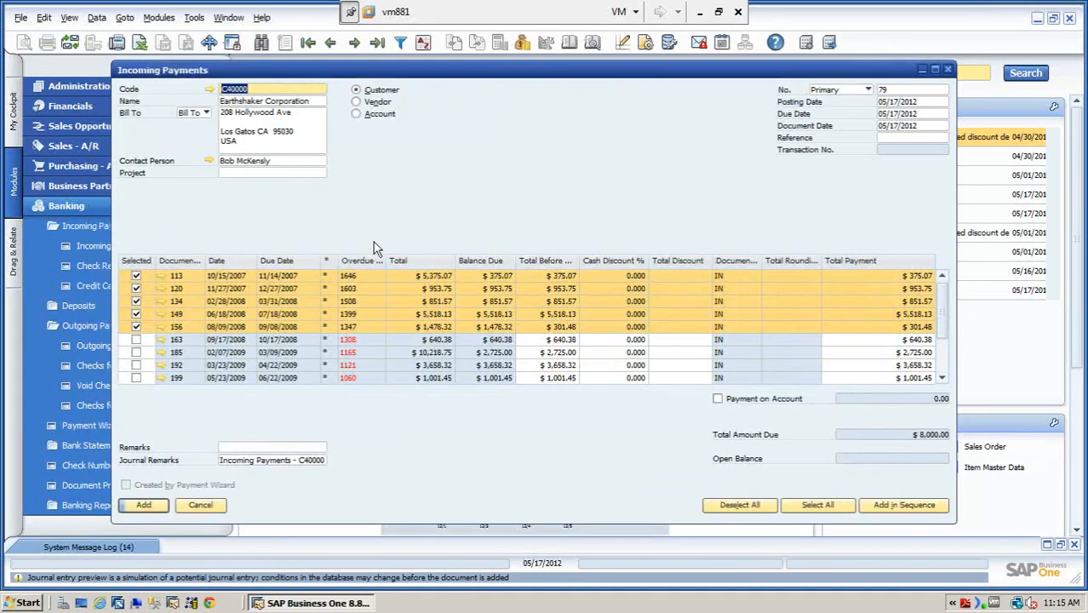
click(142, 505)
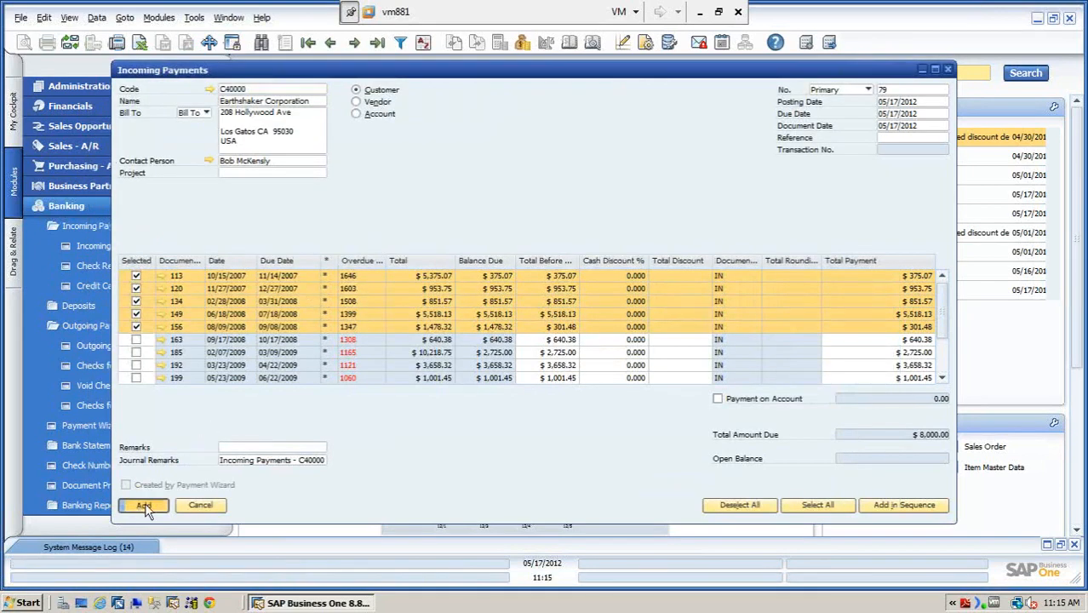
click(378, 307)
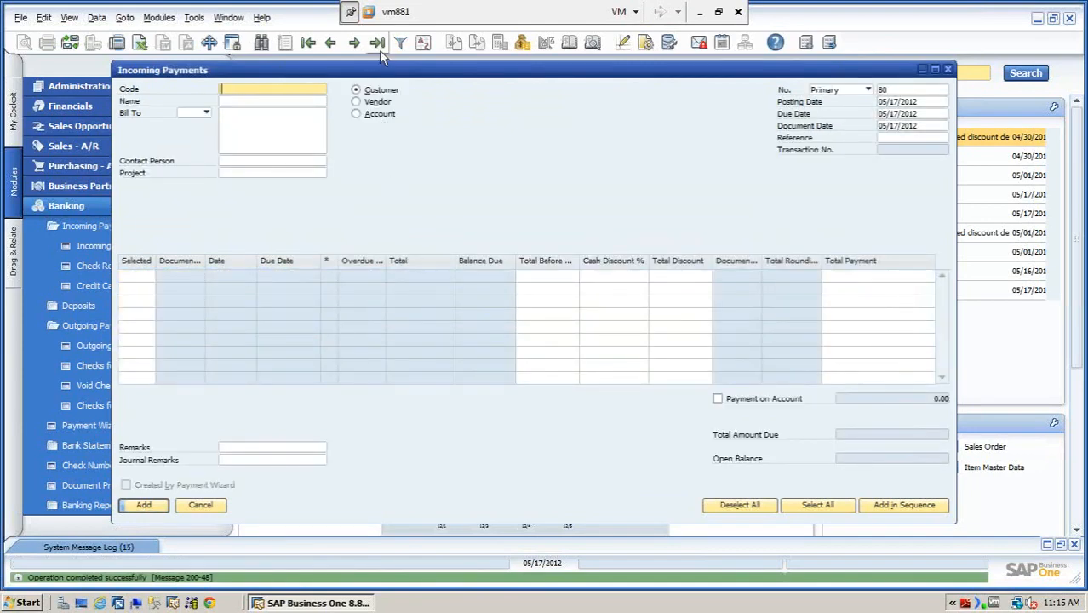
Step: Bring up the last added incoming payment and review its journal entry and the check in its payment means
click(378, 44)
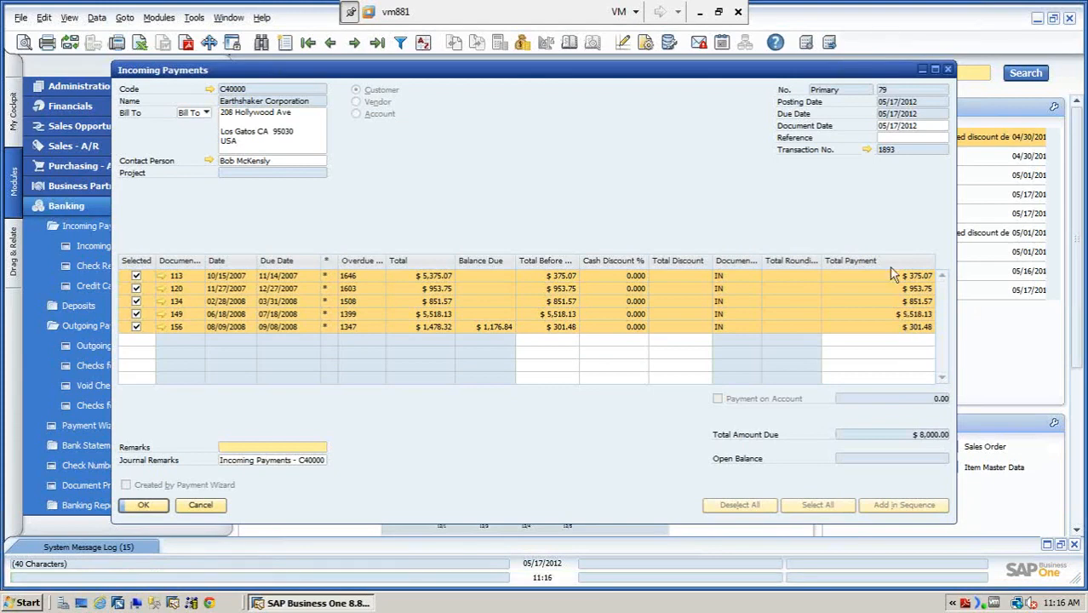
click(867, 149)
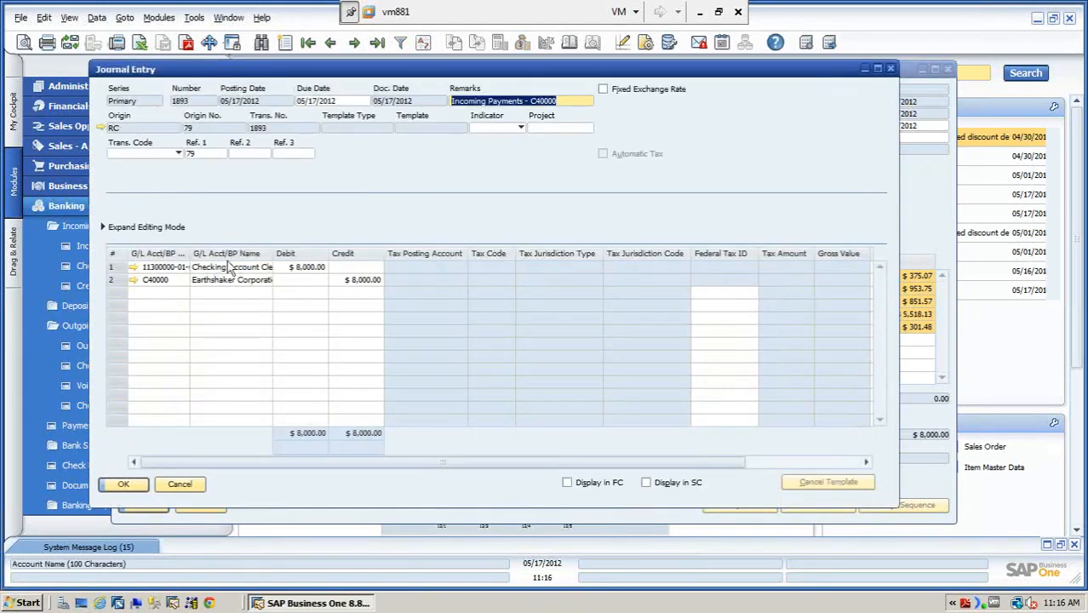
click(180, 486)
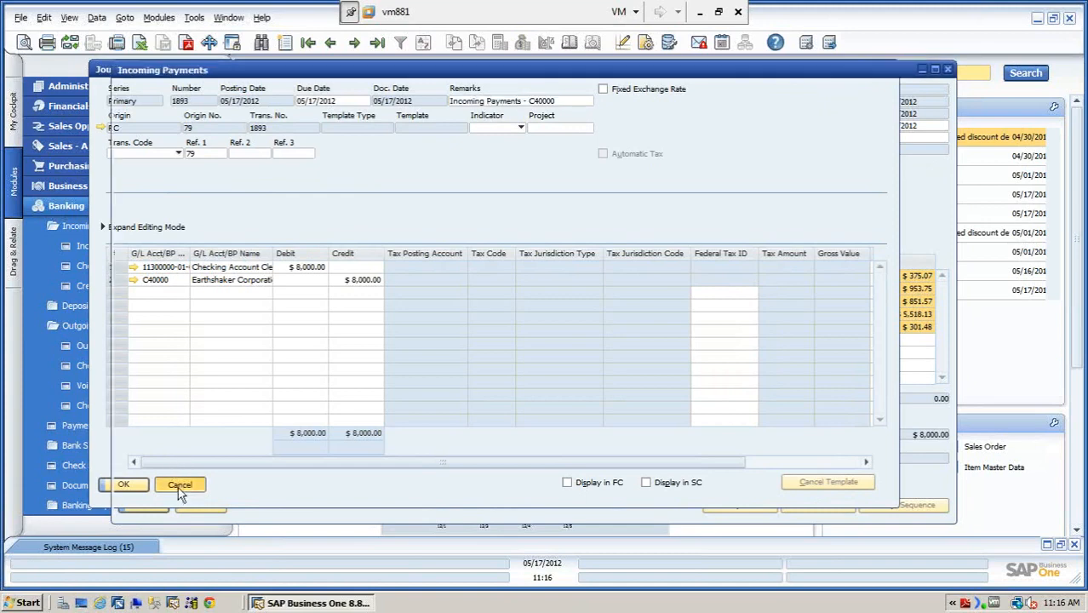
right_click(598, 155)
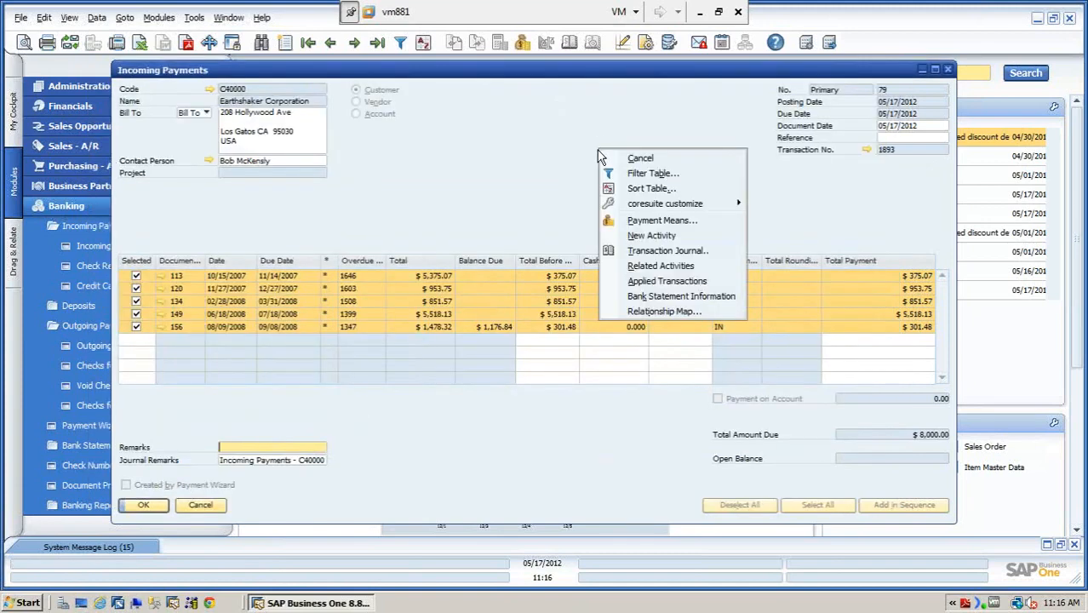
click(646, 223)
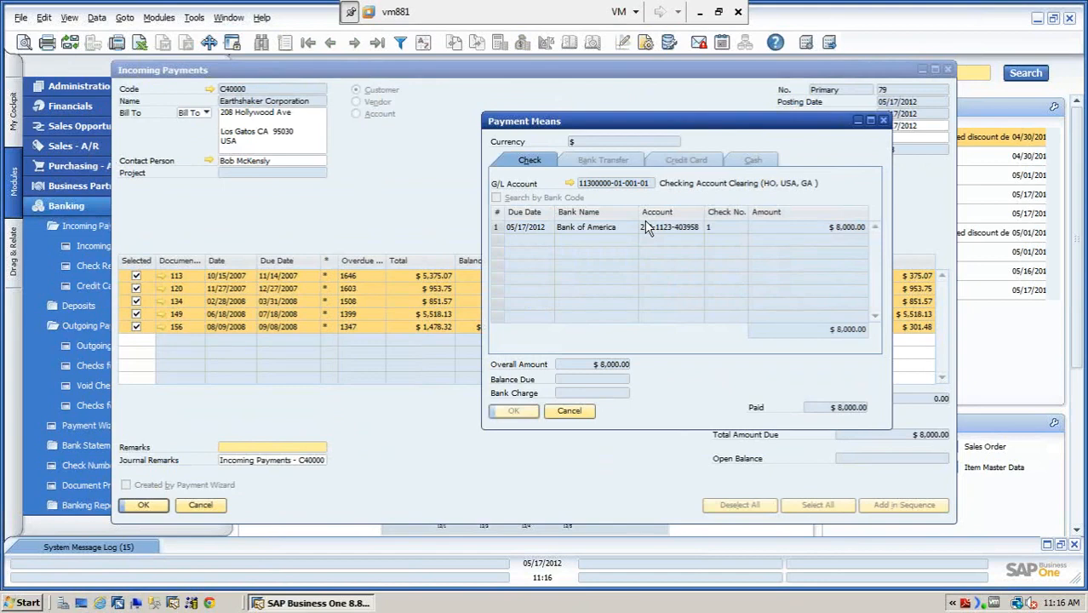
click(569, 411)
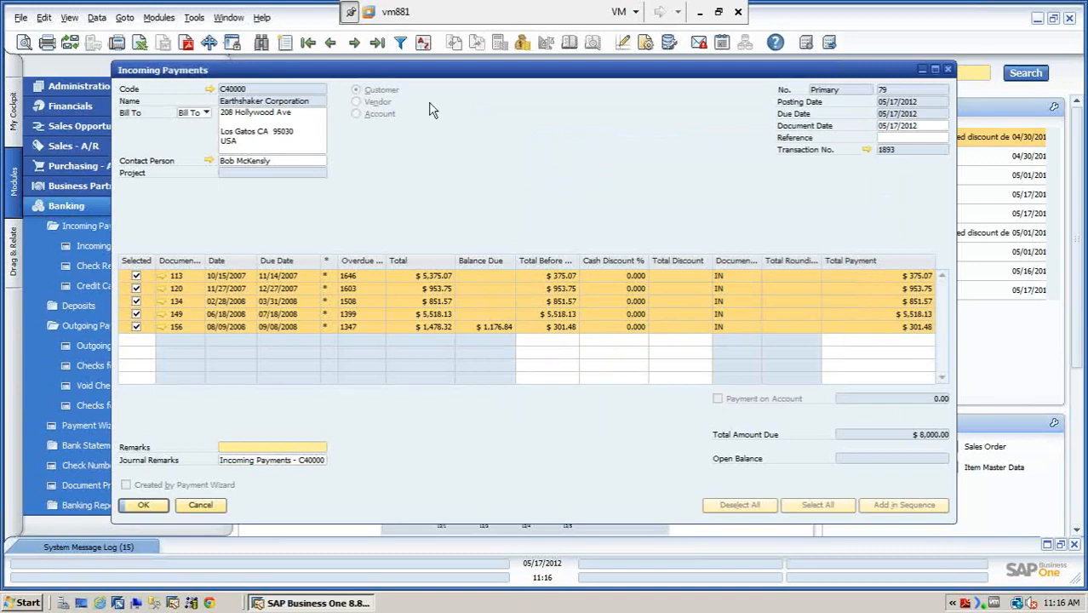
Step: Start another incoming payment for Earthshaker Corporation and select invoice 156 for payment
click(286, 45)
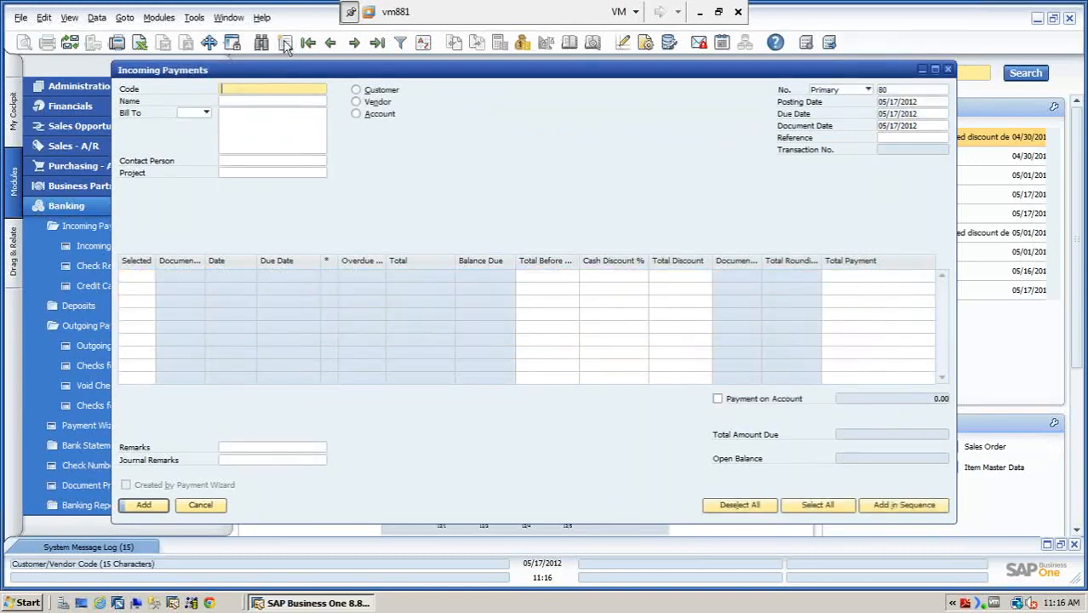
click(230, 100)
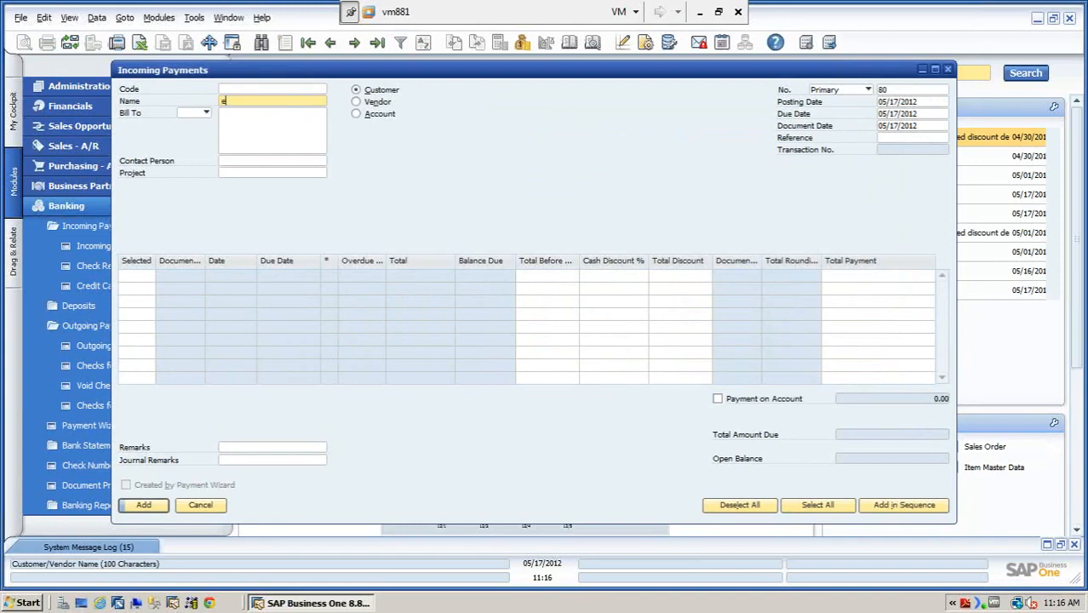
text(e)
key(Tab)
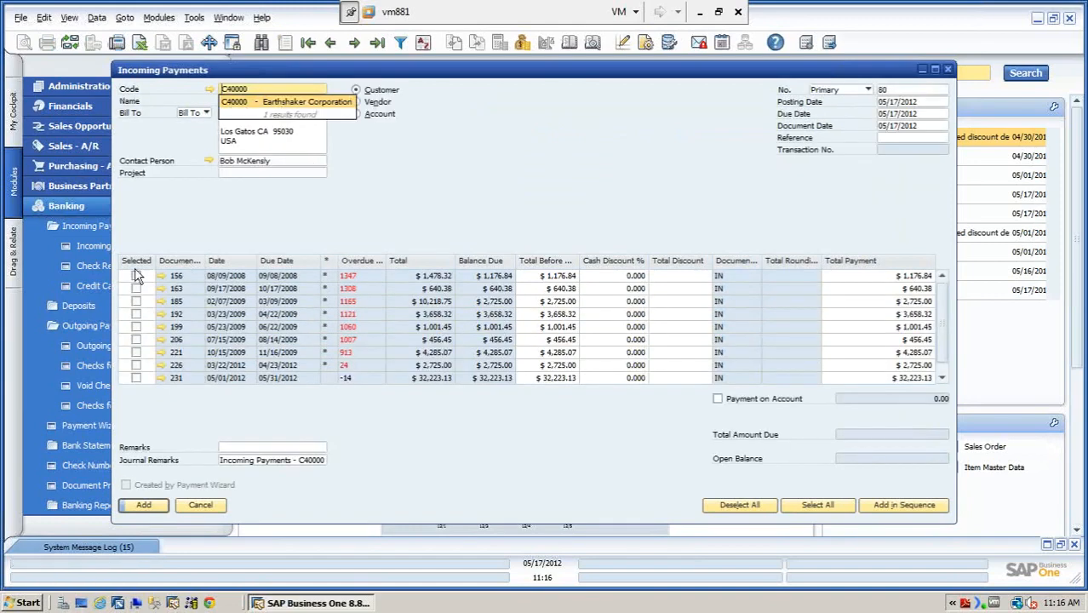
click(136, 275)
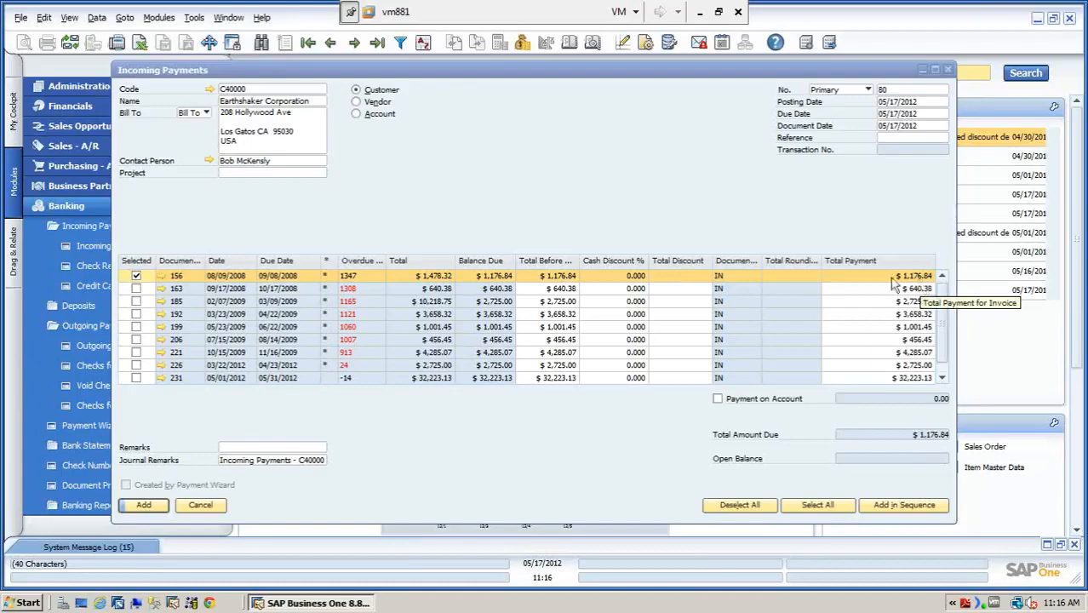
Step: Try to pay invoice 156 with a $2,000 Bank of America check, and close the payment means without saving
right_click(679, 141)
click(734, 192)
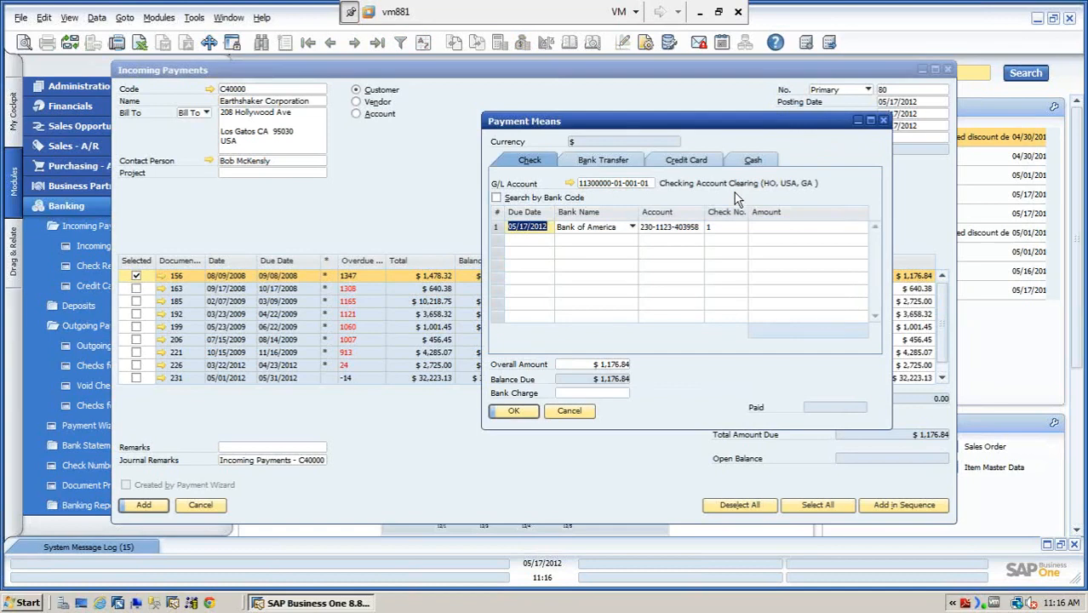
click(781, 227)
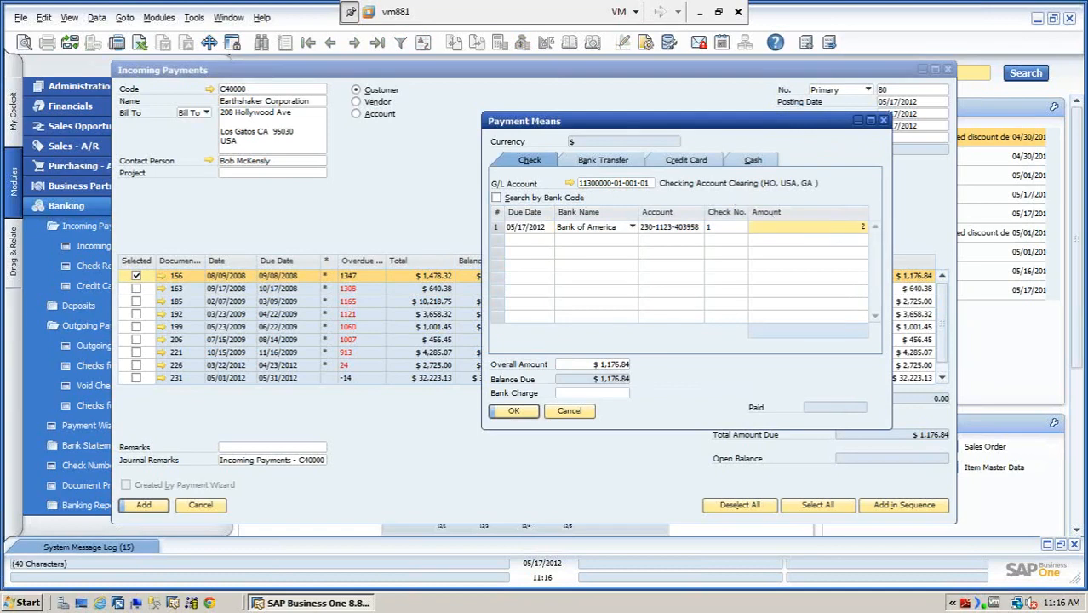
text(2000)
click(512, 413)
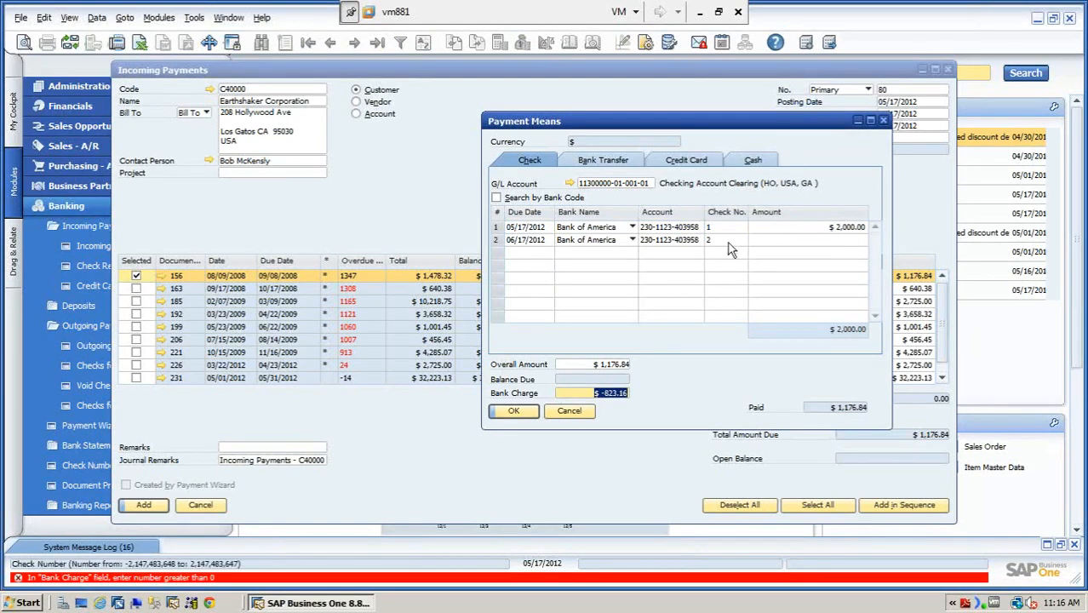
click(883, 120)
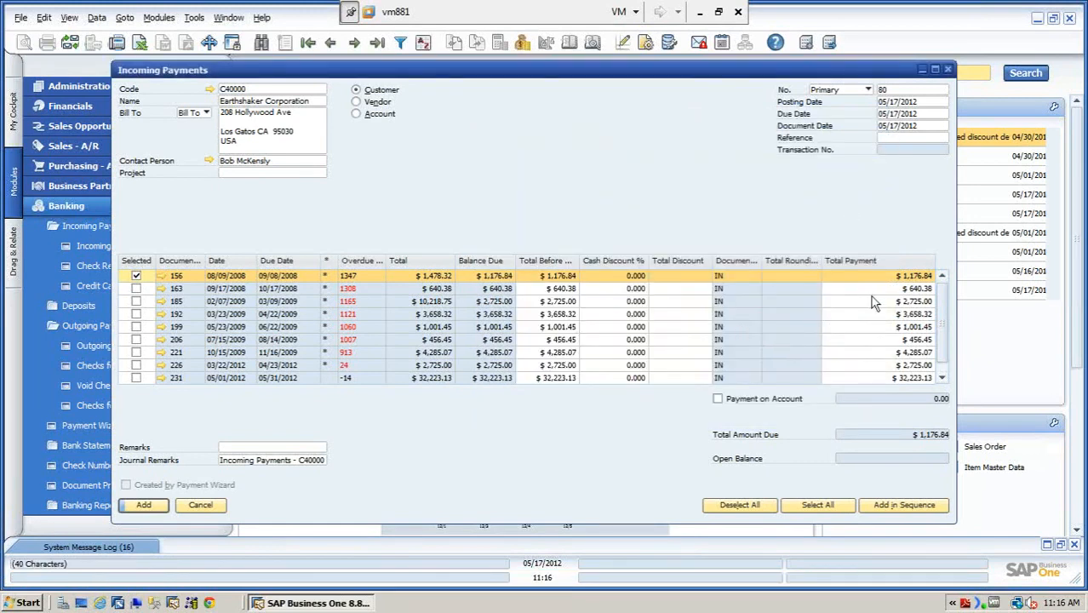
Step: Enable payment on account and retry the $2,000 check for invoice 156, cancelling the payment means at the end
click(894, 276)
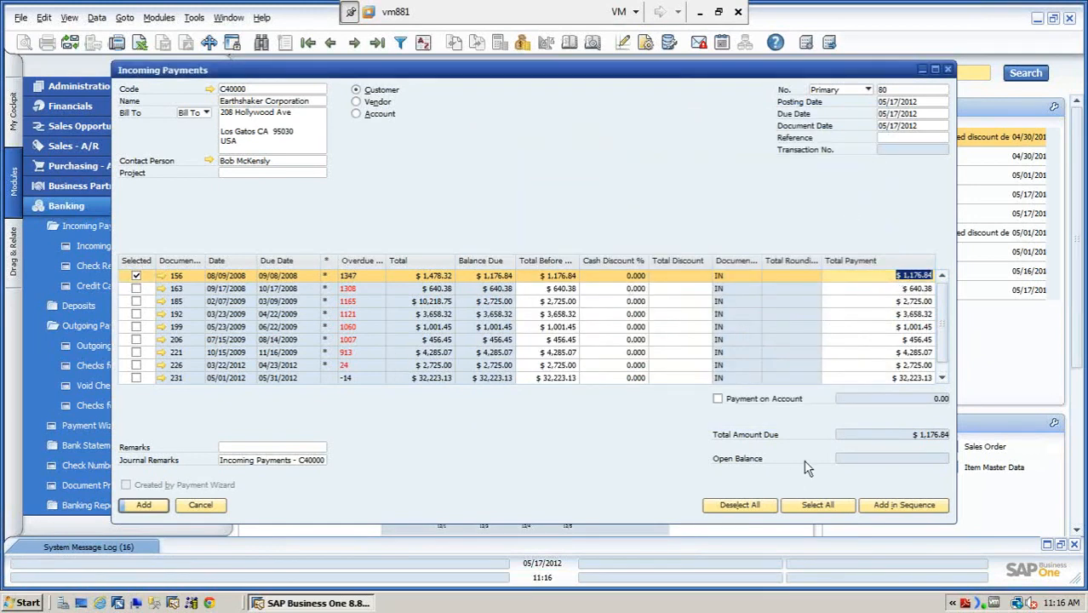
click(719, 399)
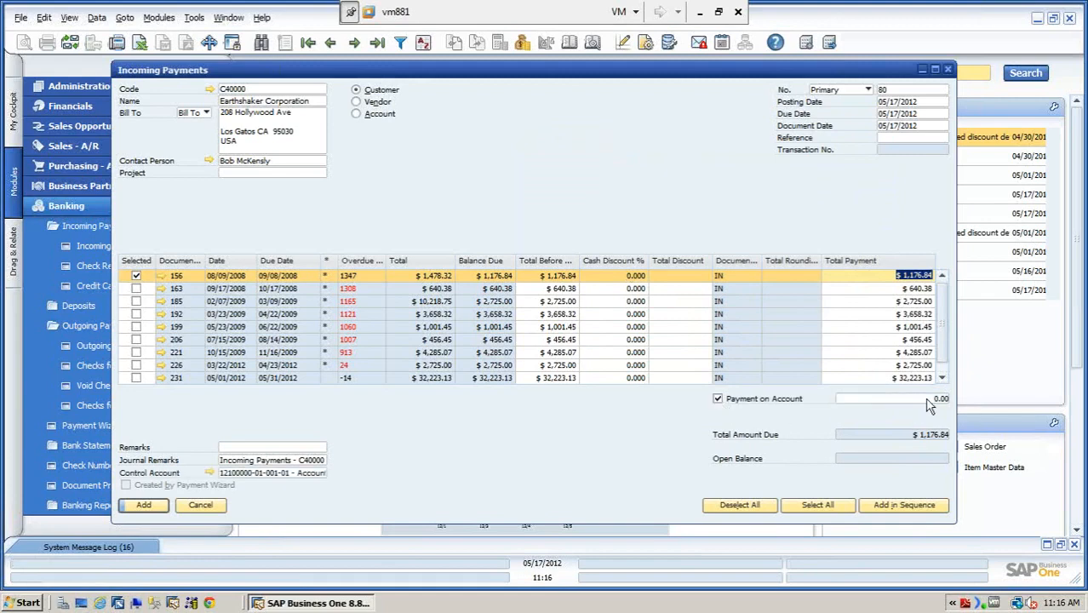
right_click(628, 174)
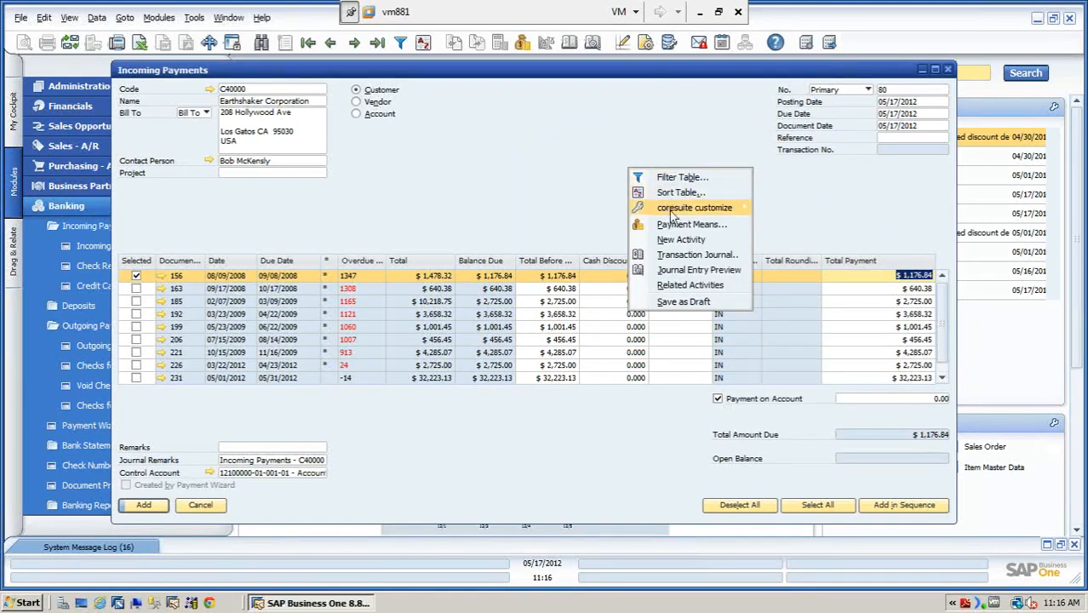
click(669, 222)
click(761, 224)
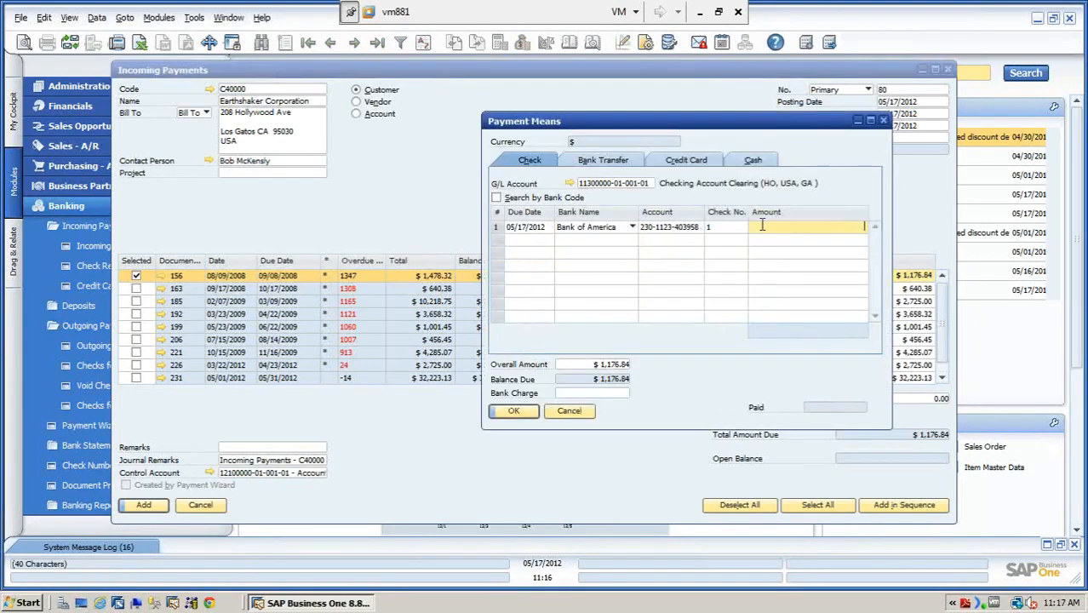
key(Tab)
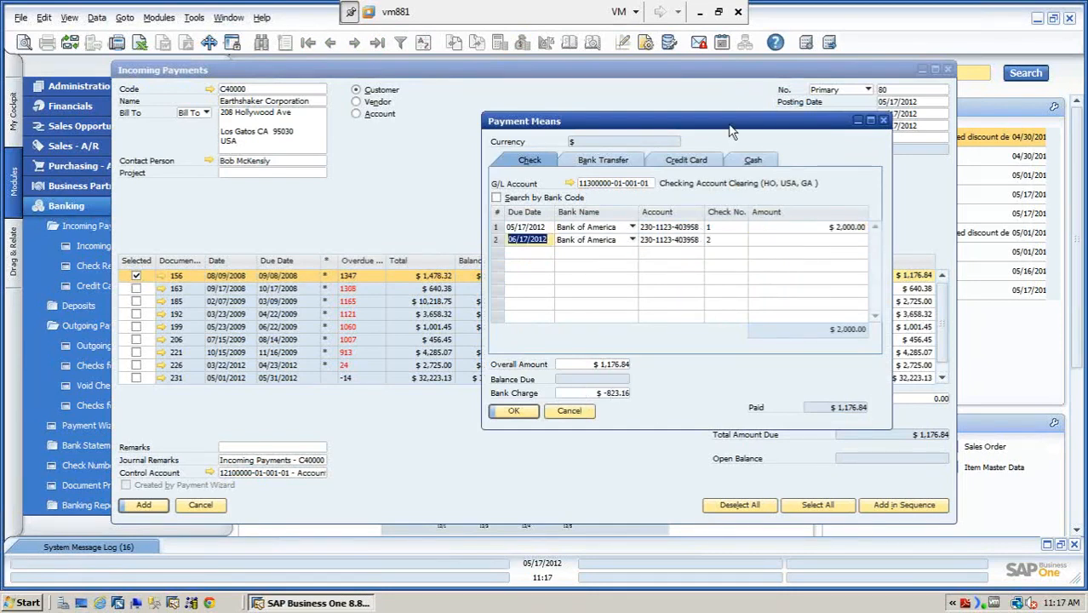
drag(728, 131, 446, 126)
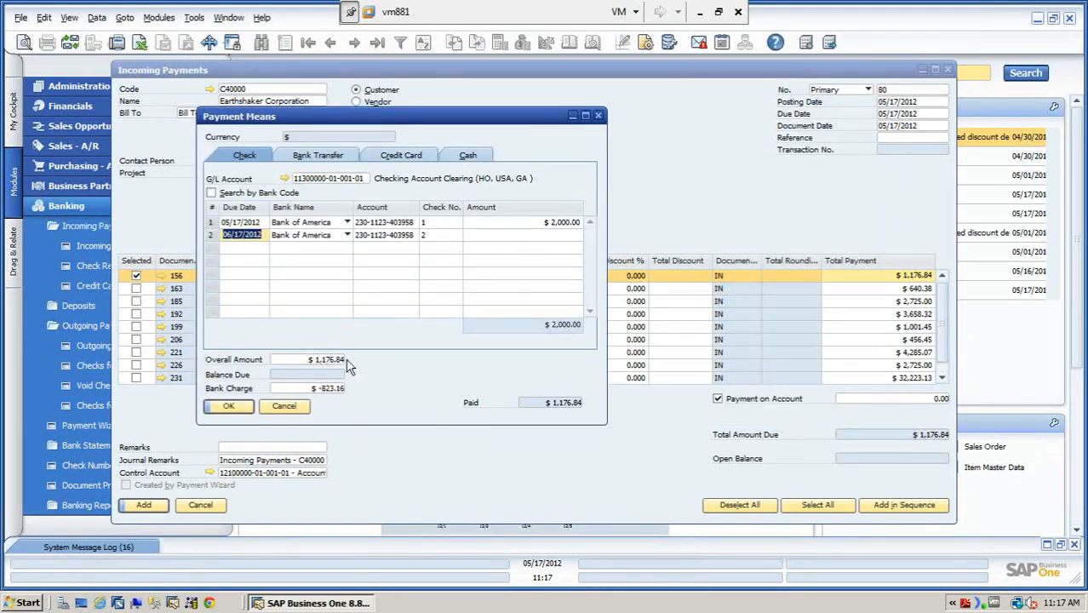
click(227, 407)
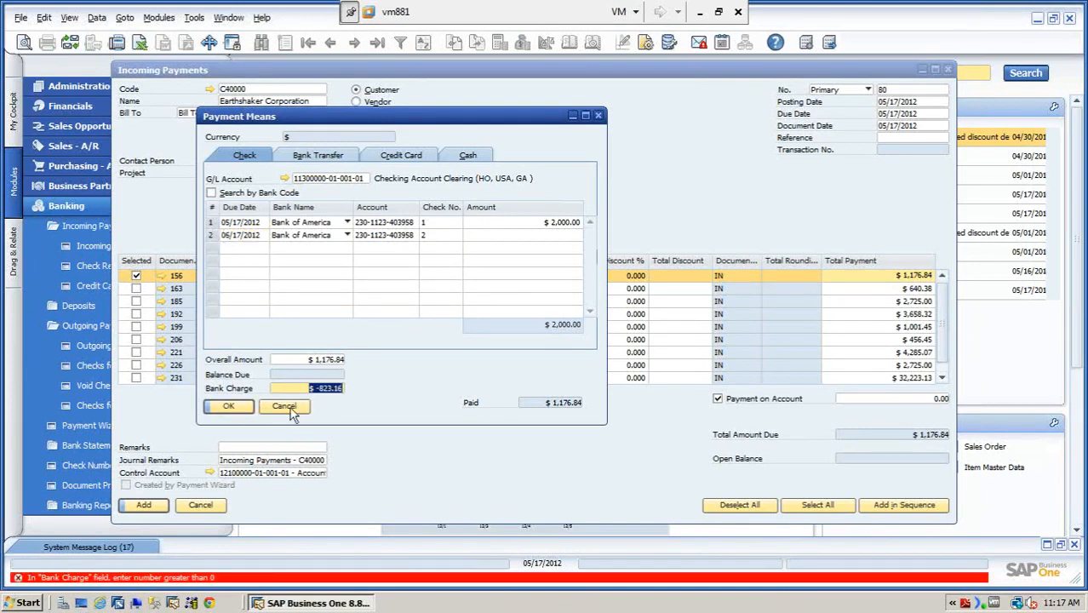
click(289, 407)
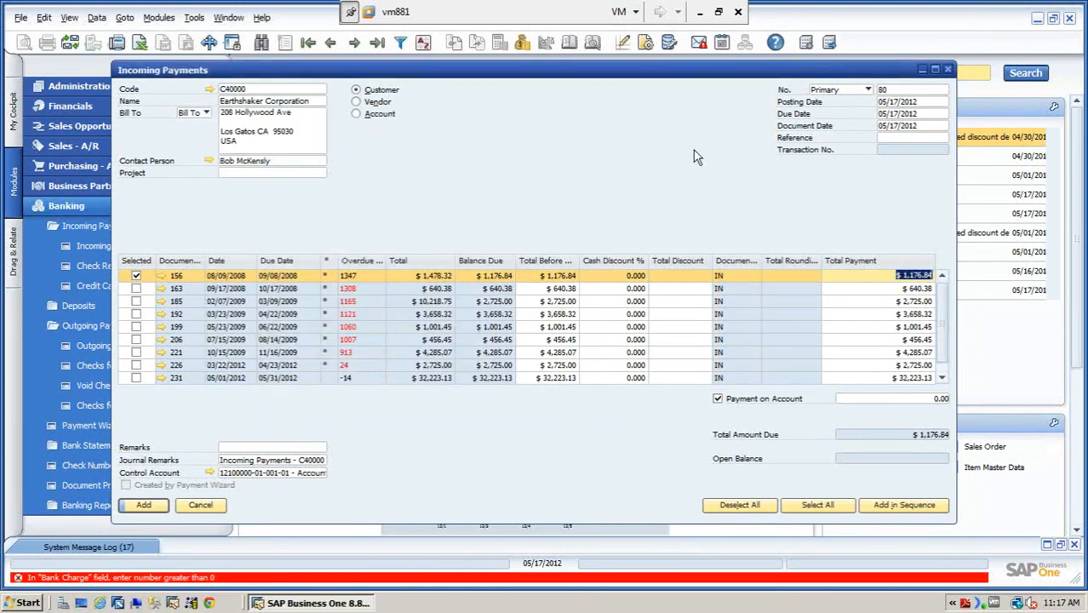
Step: Try to add the incoming payment, agreeing to post the unmatched amount as a payment on account
click(143, 504)
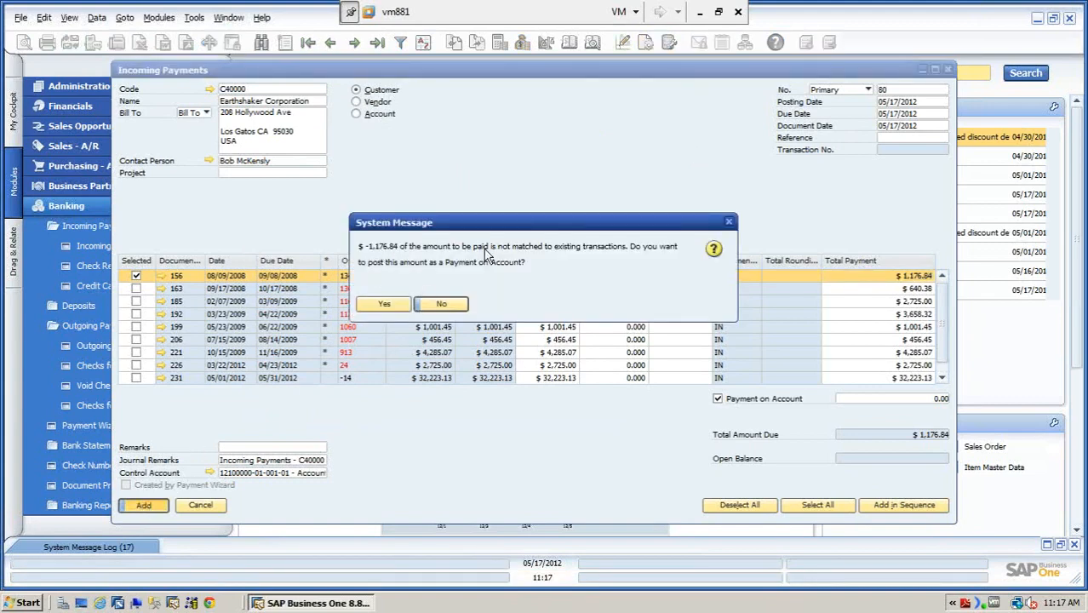
click(387, 306)
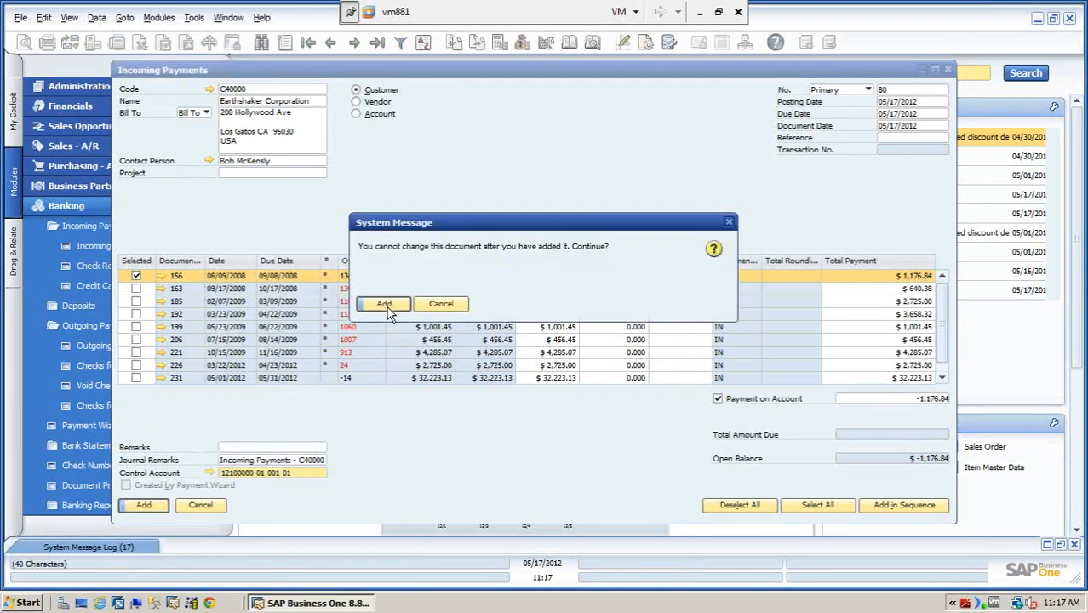
click(385, 305)
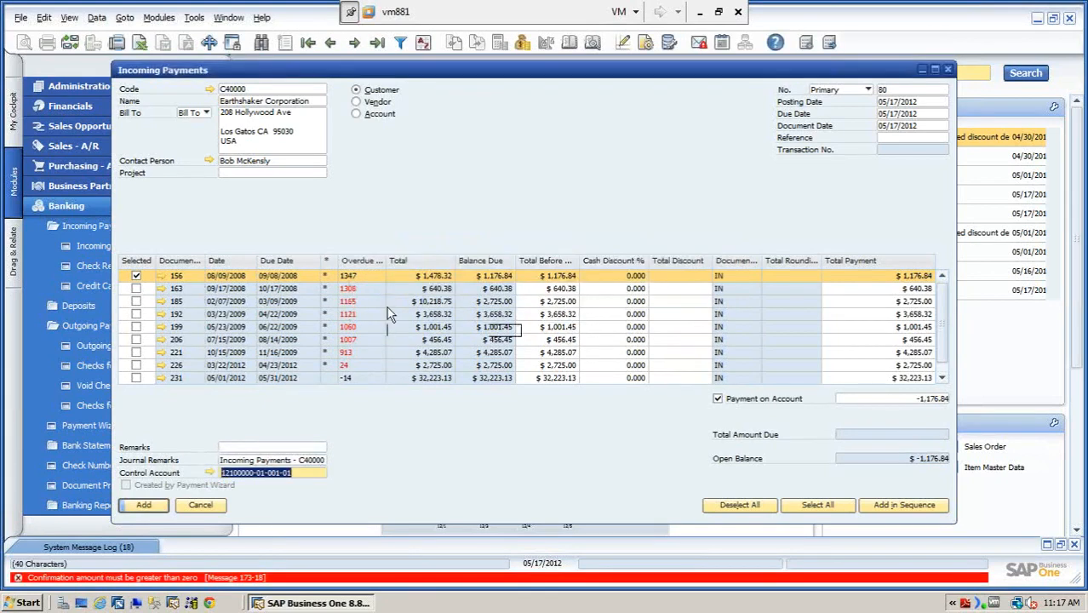
Step: Switch the incoming payment to a vendor payment for Far East Imports, and select and deselect document 77
click(377, 42)
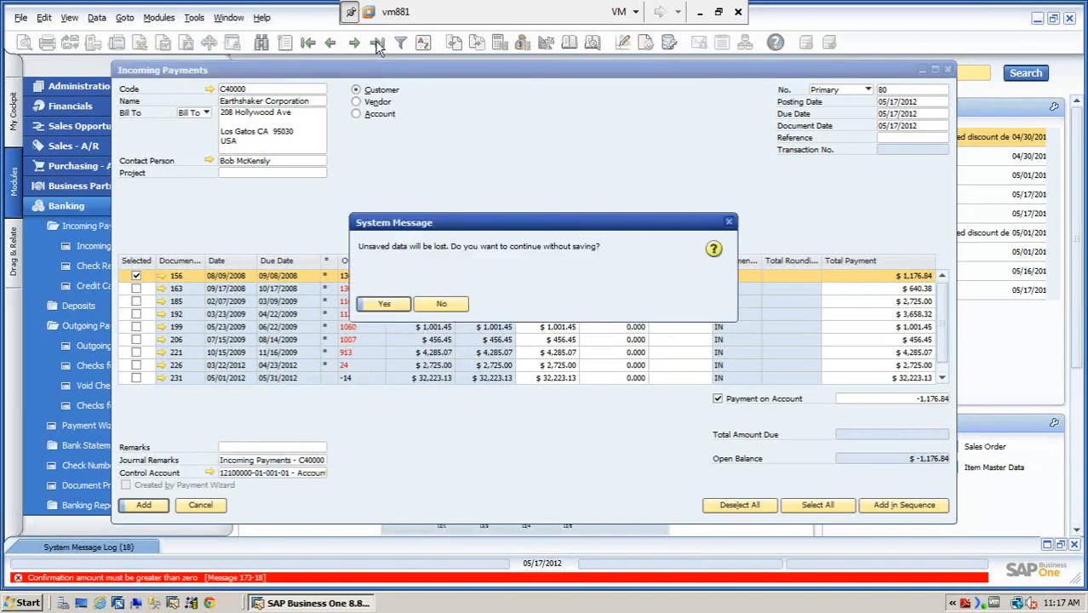
click(445, 305)
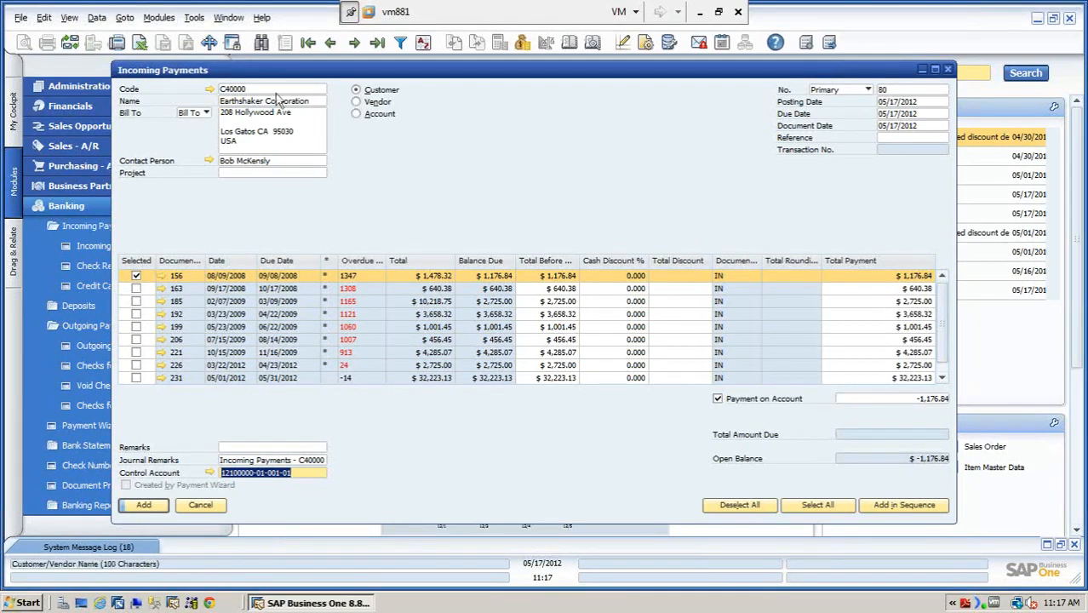
click(357, 102)
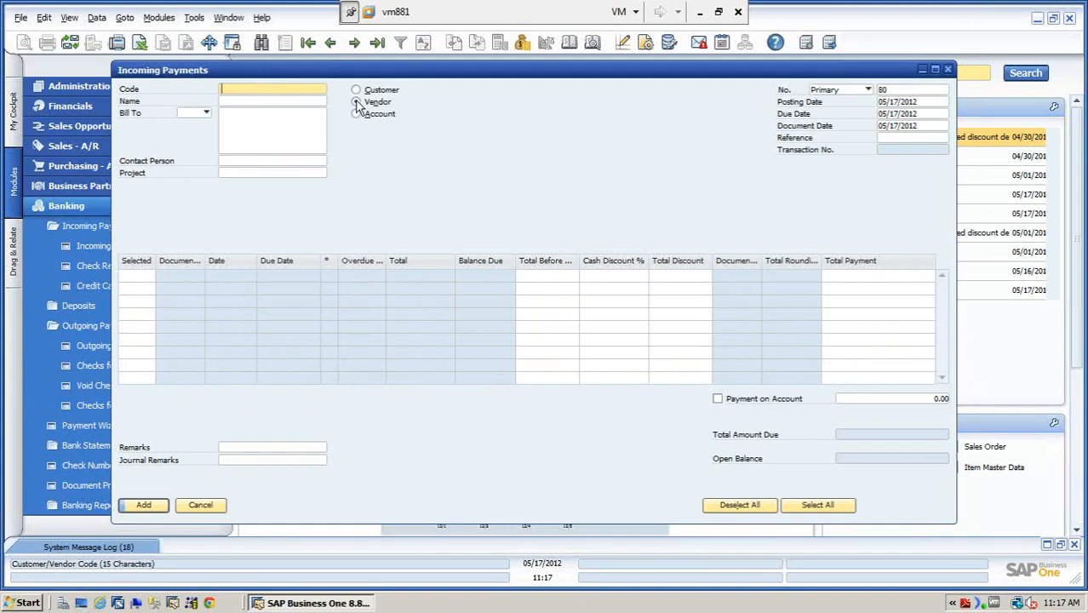
key(Tab)
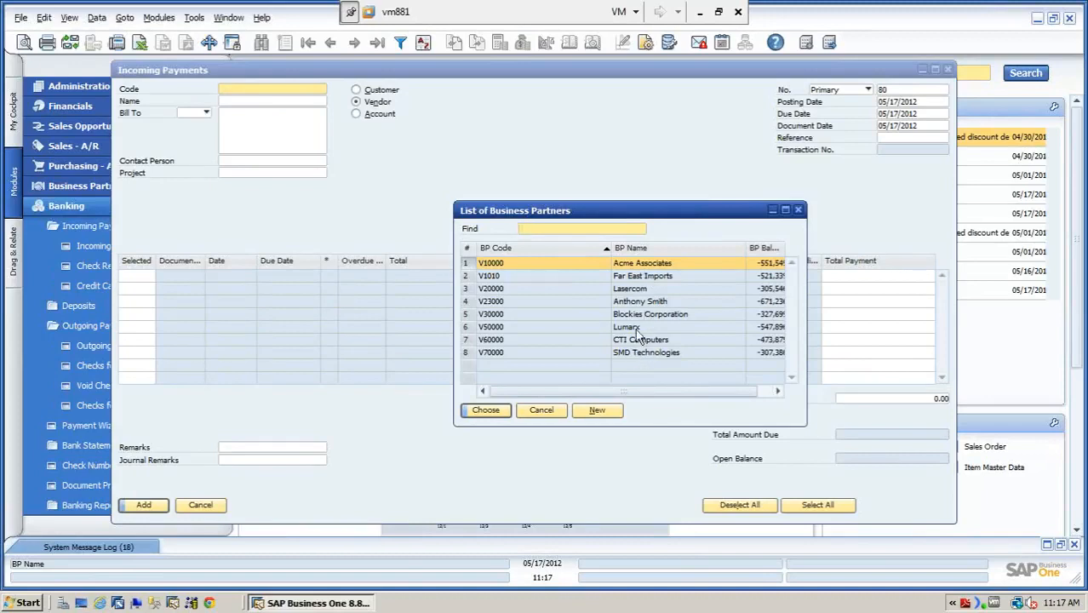
click(628, 276)
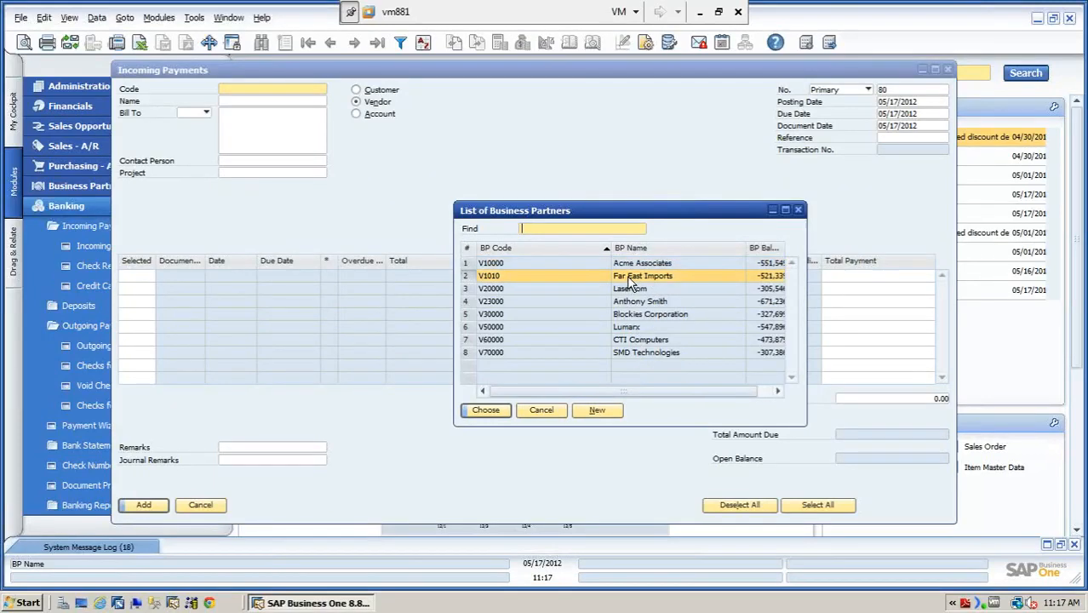
click(487, 410)
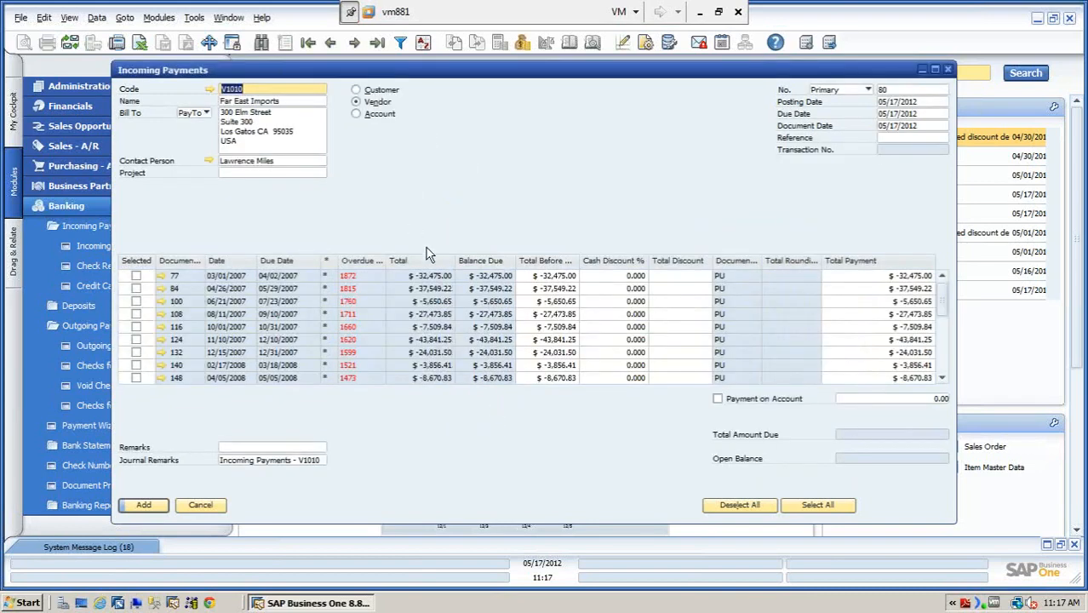
click(137, 278)
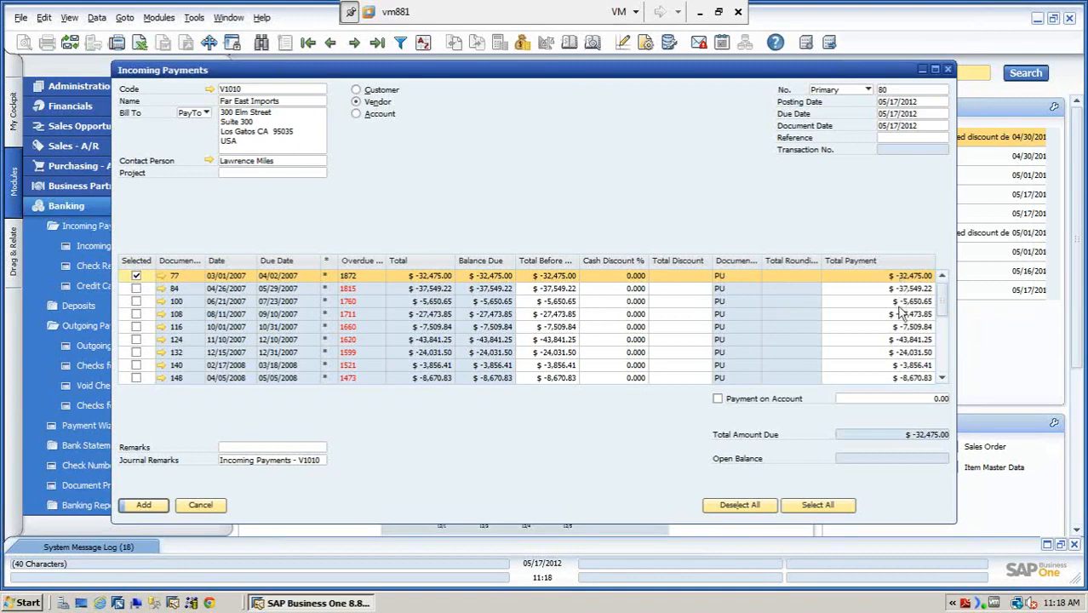
click(136, 275)
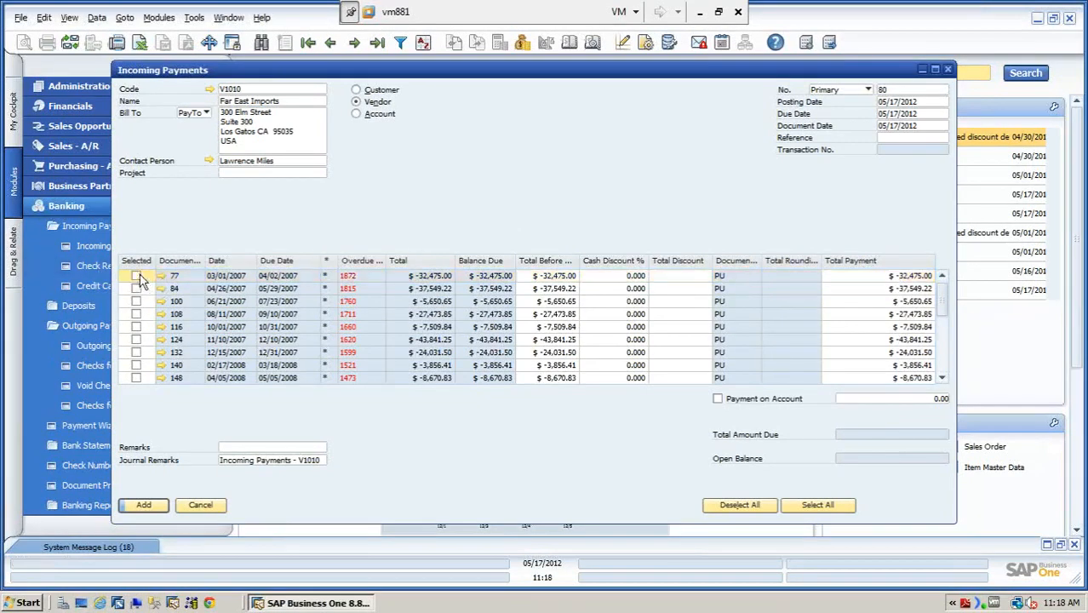
click(357, 115)
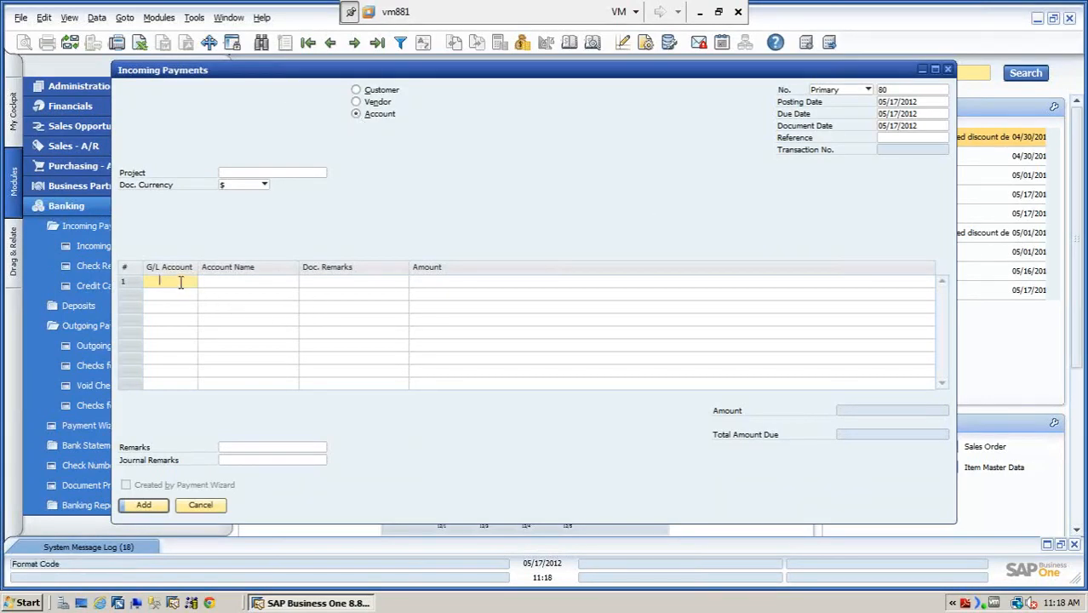
key(Tab)
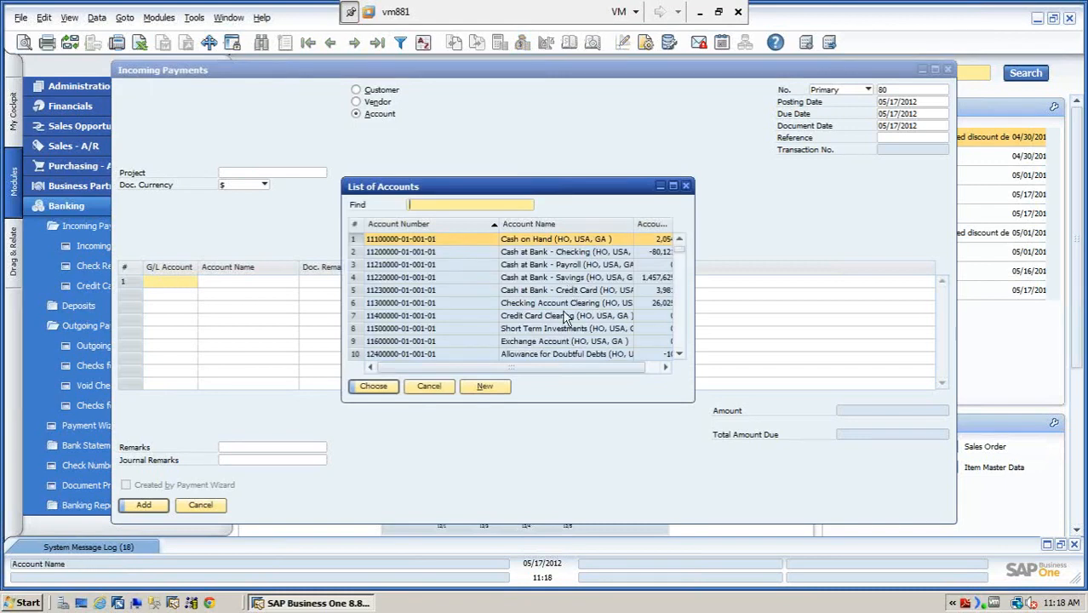
scroll(611, 332, down, 3)
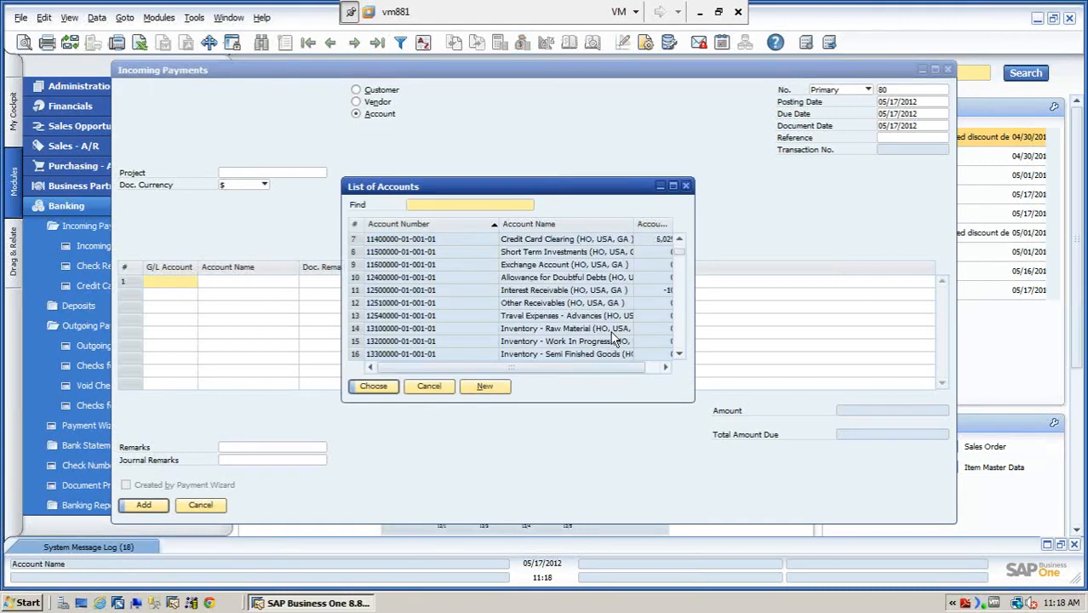
click(541, 292)
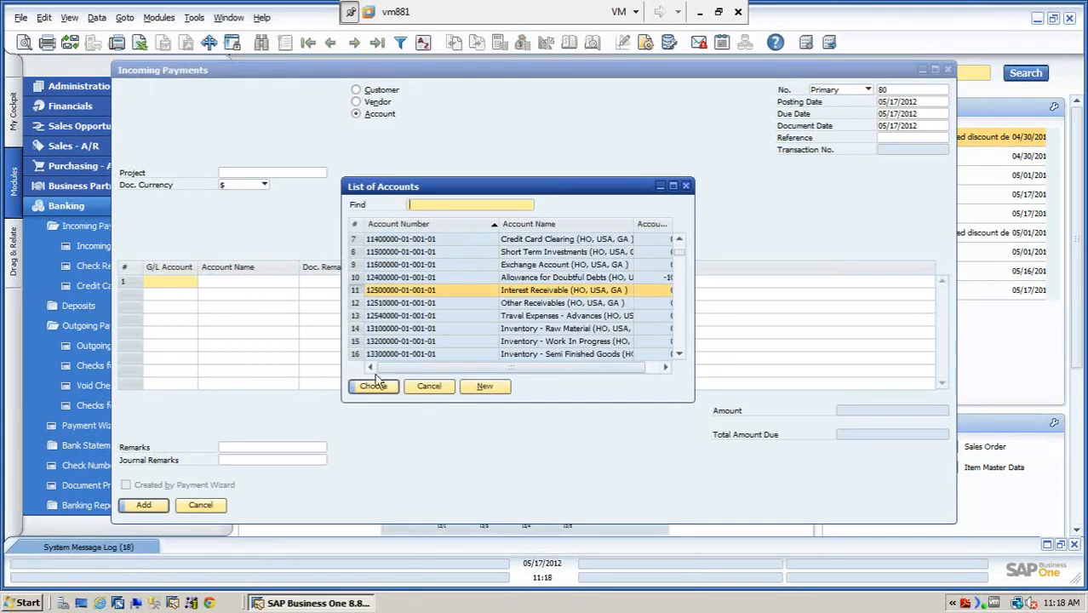
click(374, 386)
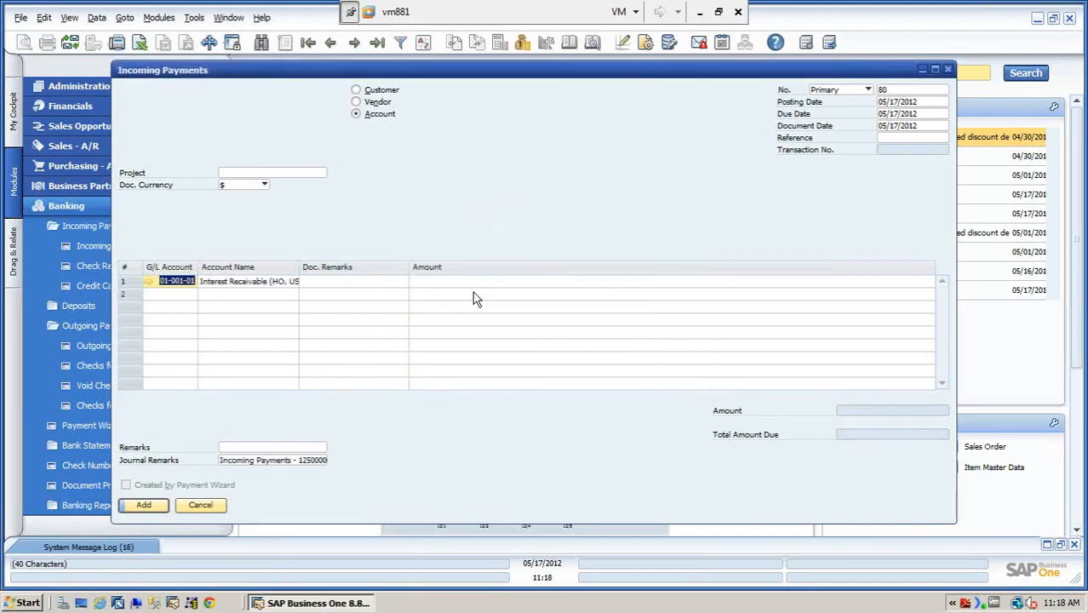
click(475, 281)
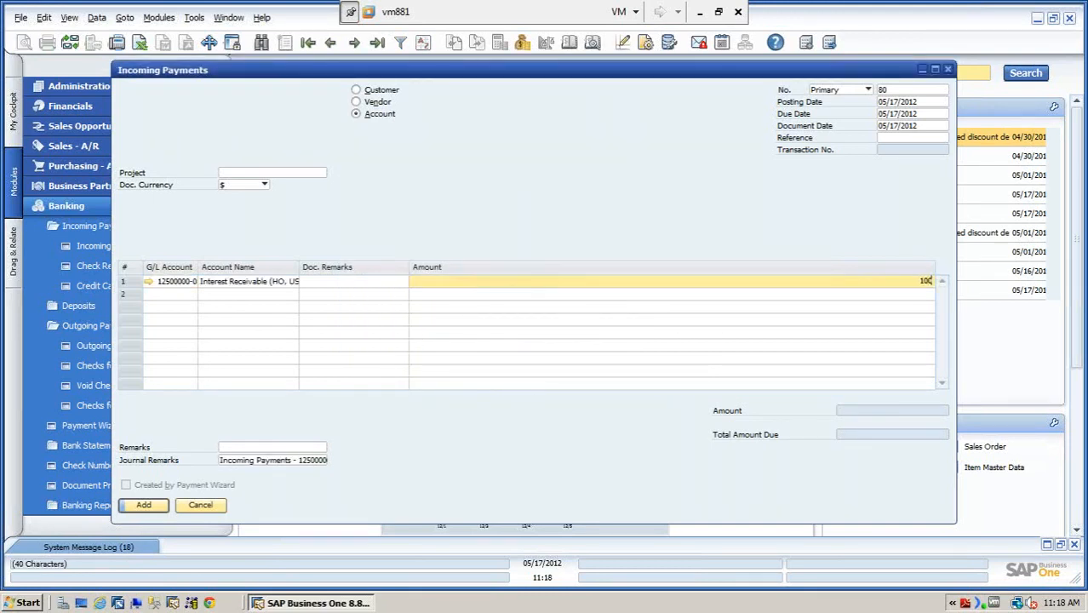
key(Tab)
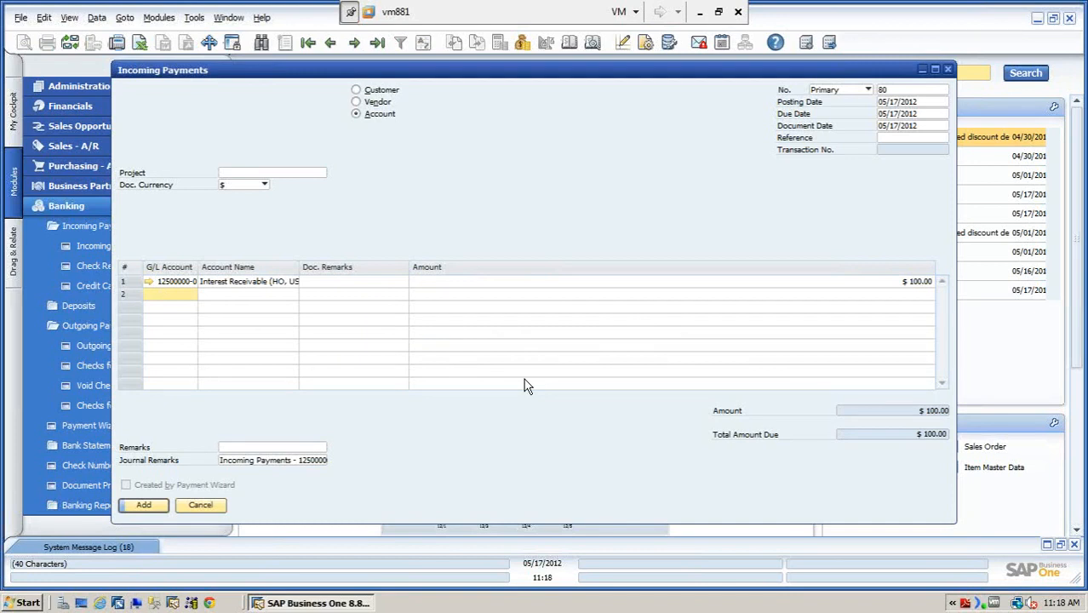
Step: Set the payment means to a check for the full $100 balance and add the account payment
right_click(598, 139)
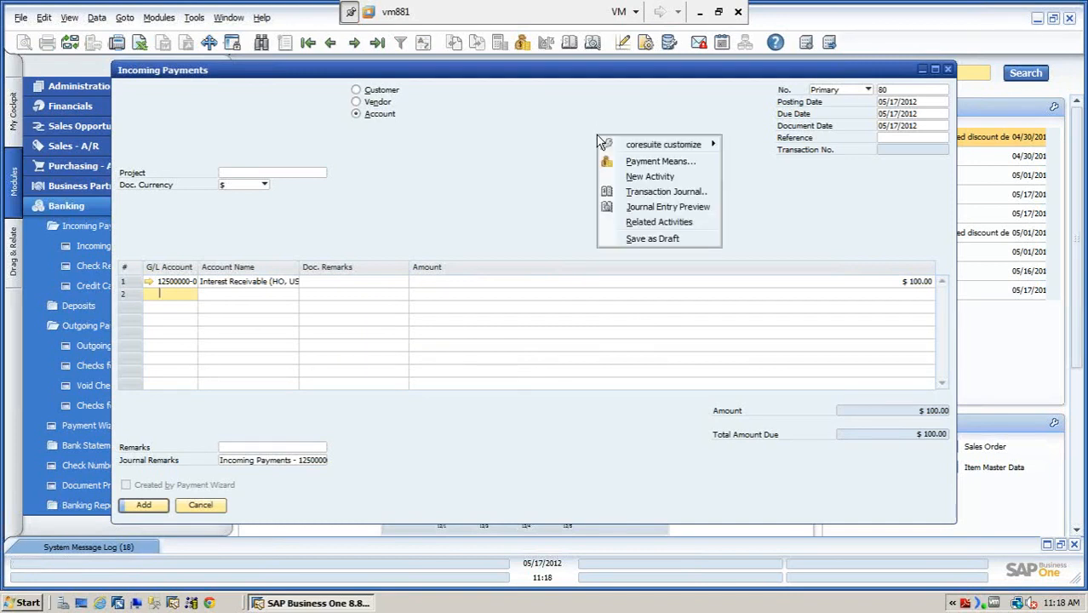
click(631, 161)
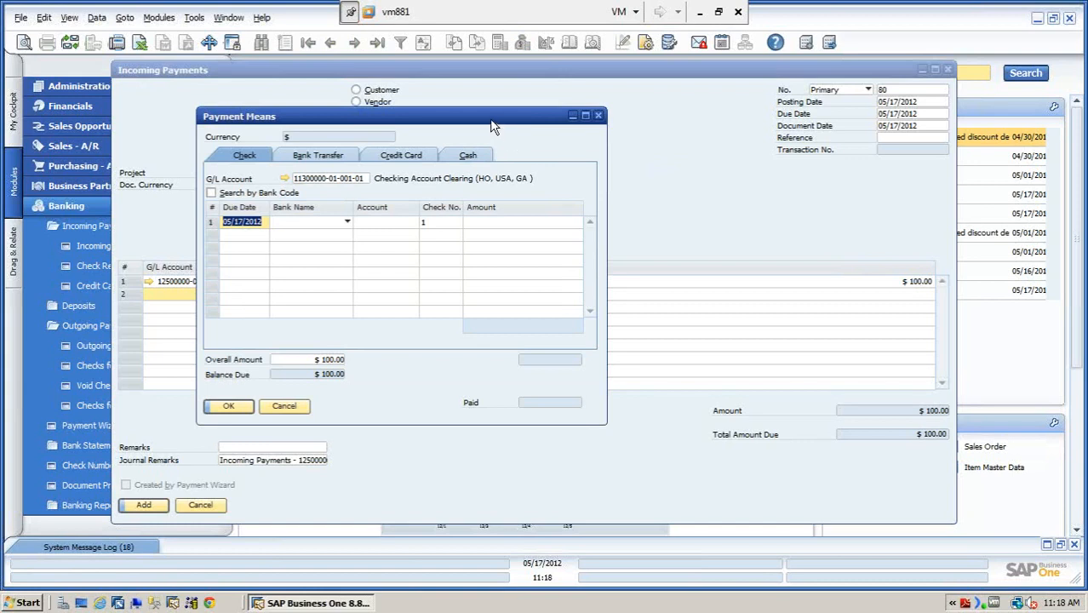
drag(491, 126, 633, 117)
click(645, 216)
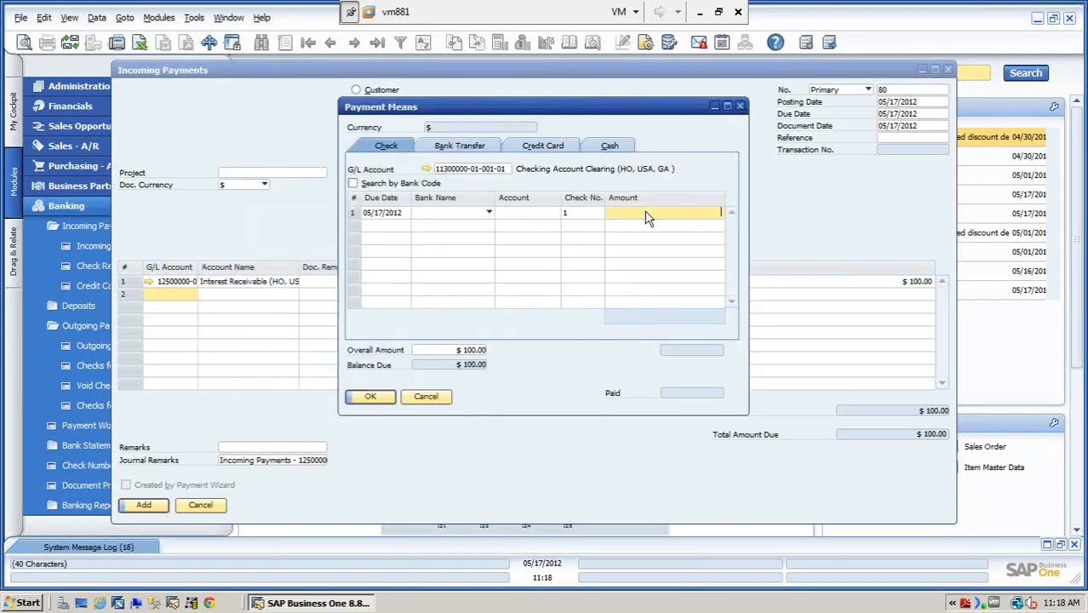
right_click(645, 216)
click(698, 242)
click(368, 398)
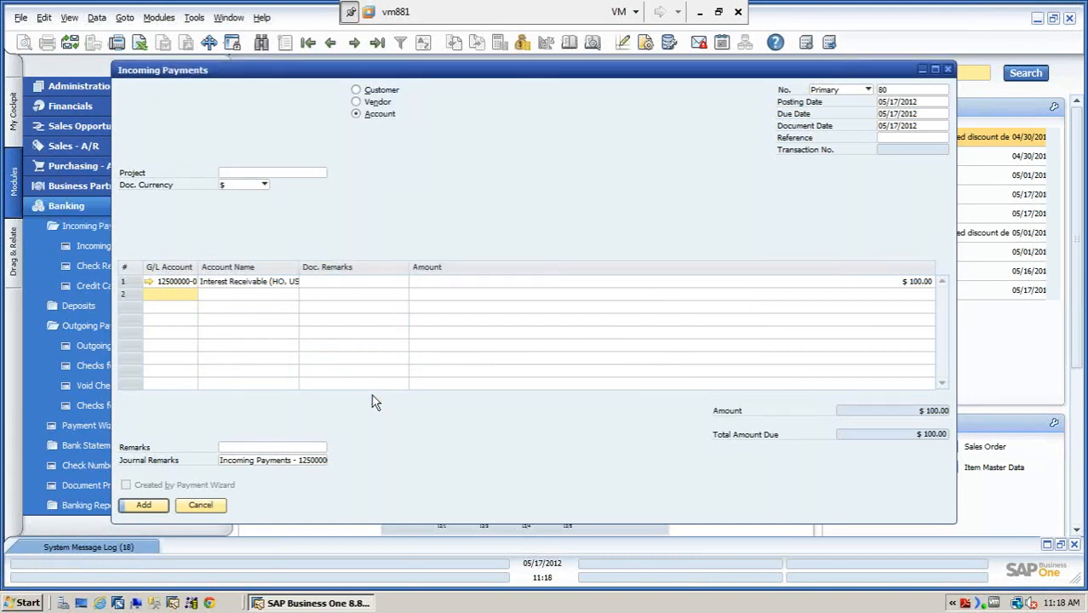
click(146, 506)
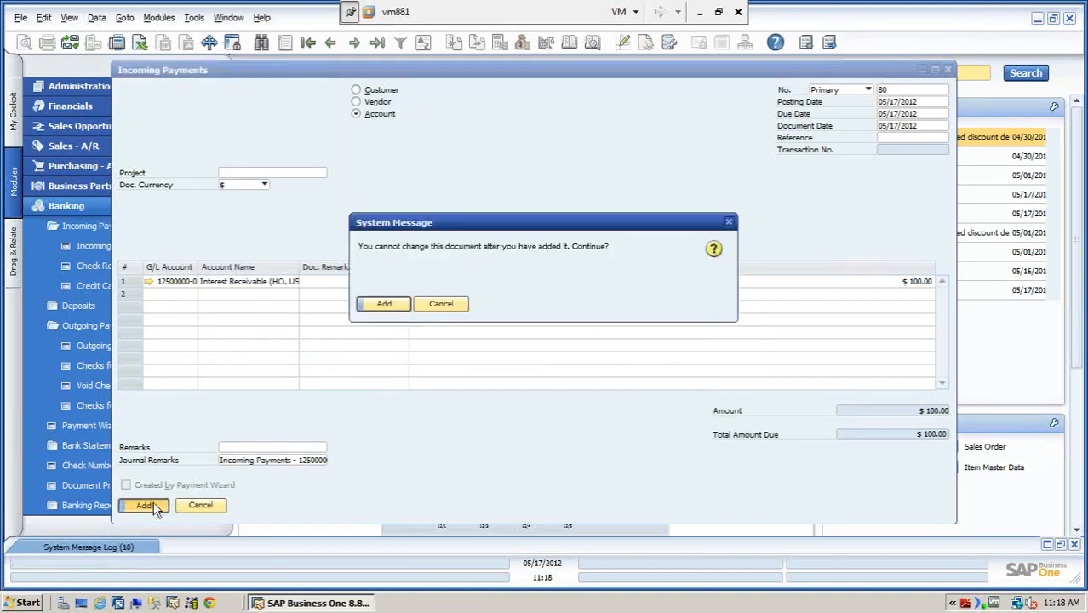
click(387, 306)
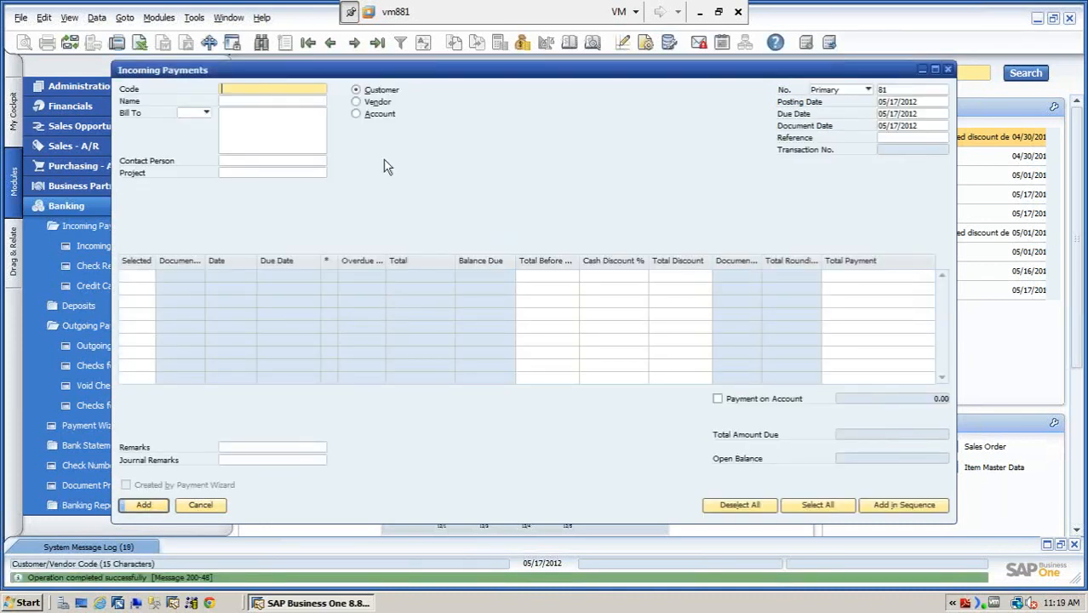
Step: Reopen the last added payment, review its payment means and linked journal entry, and close the incoming payments form
click(377, 41)
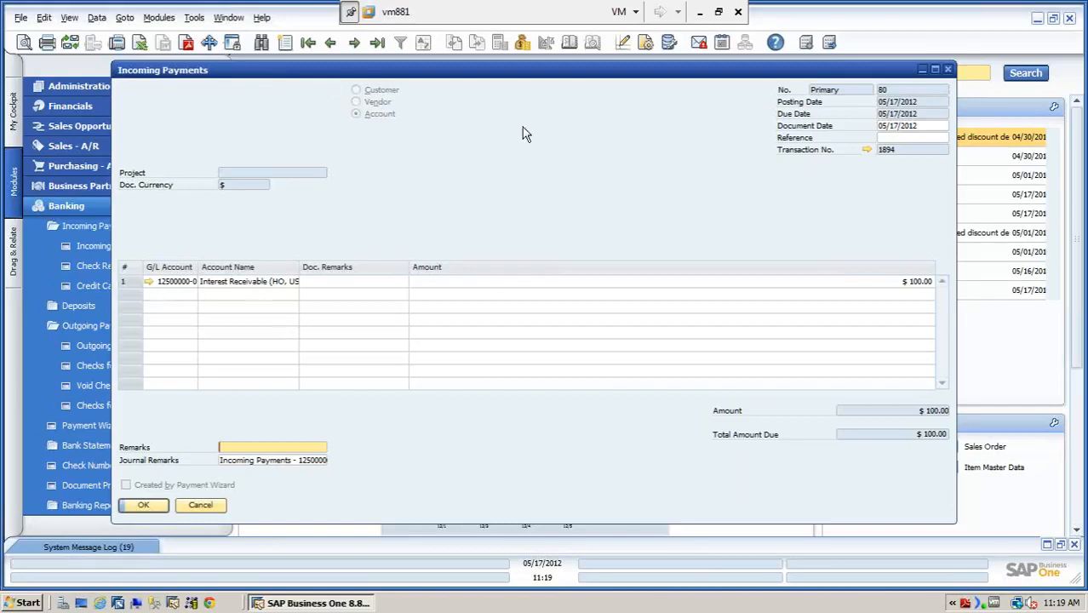
right_click(562, 127)
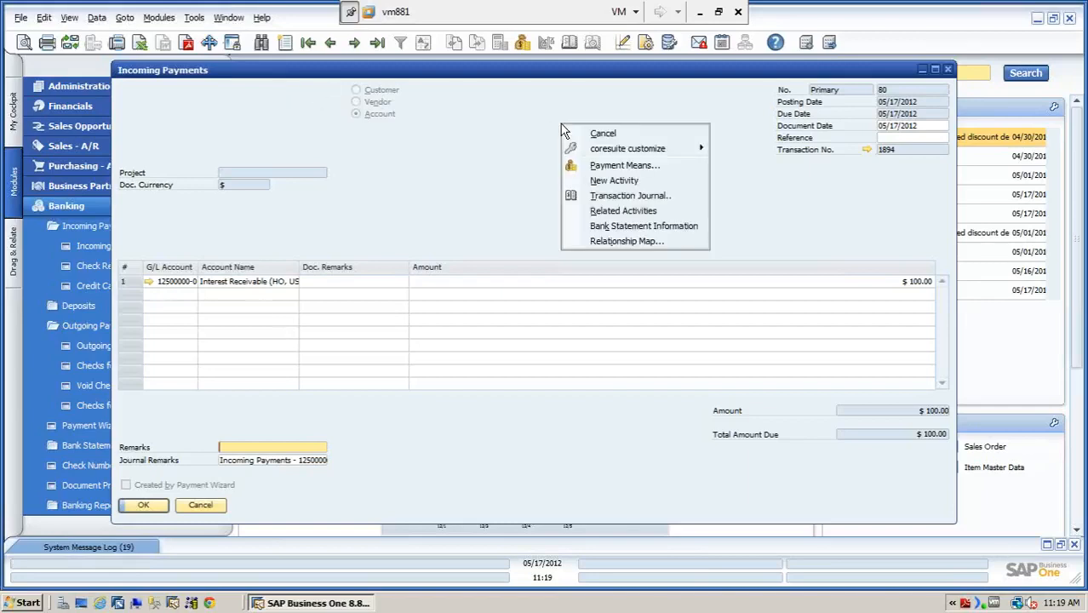
click(602, 168)
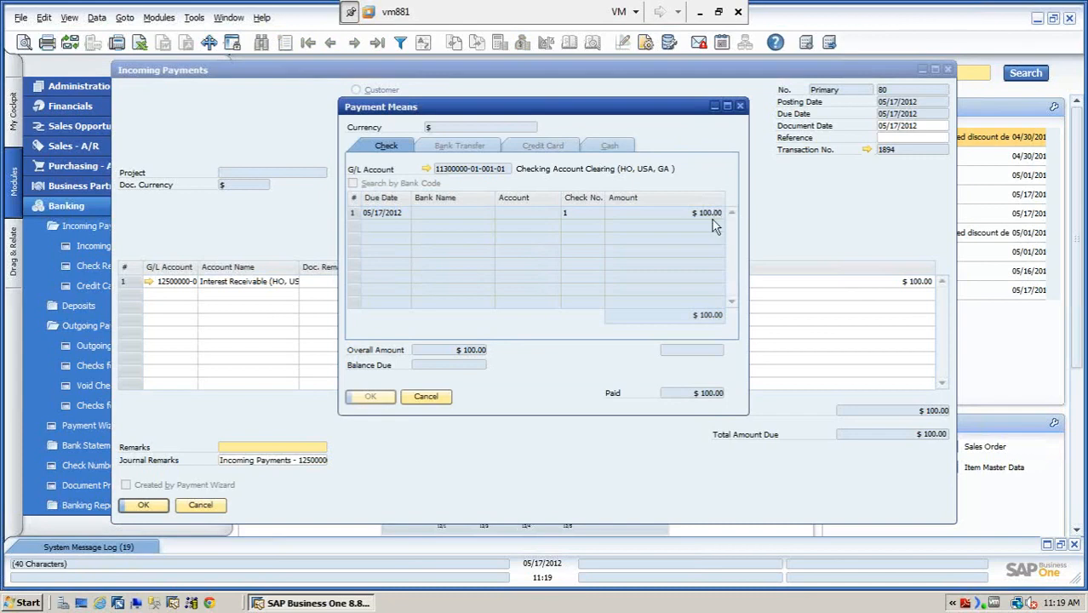
click(425, 398)
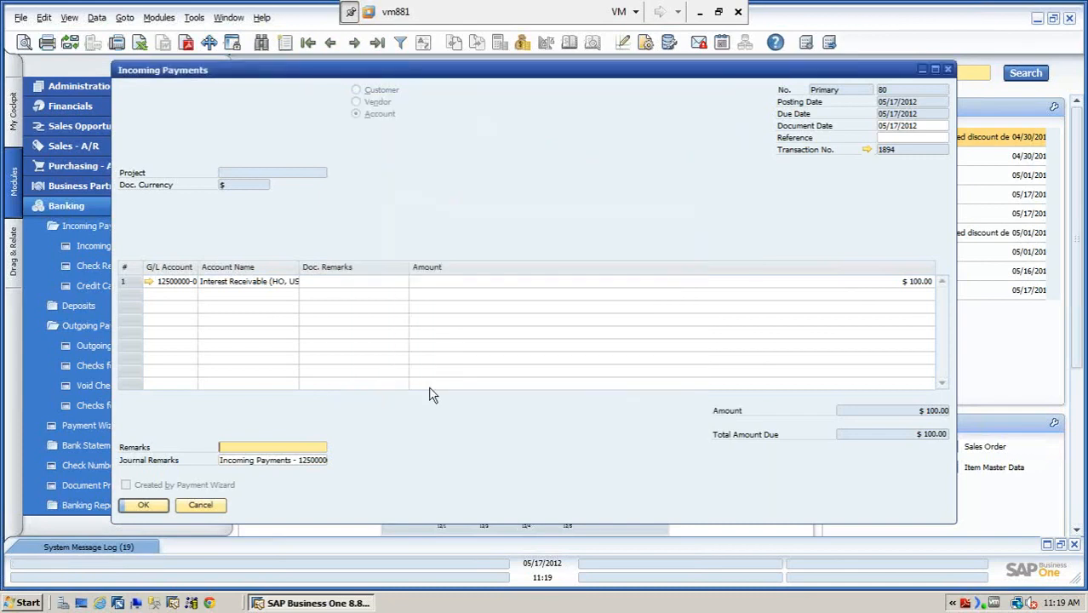
click(866, 150)
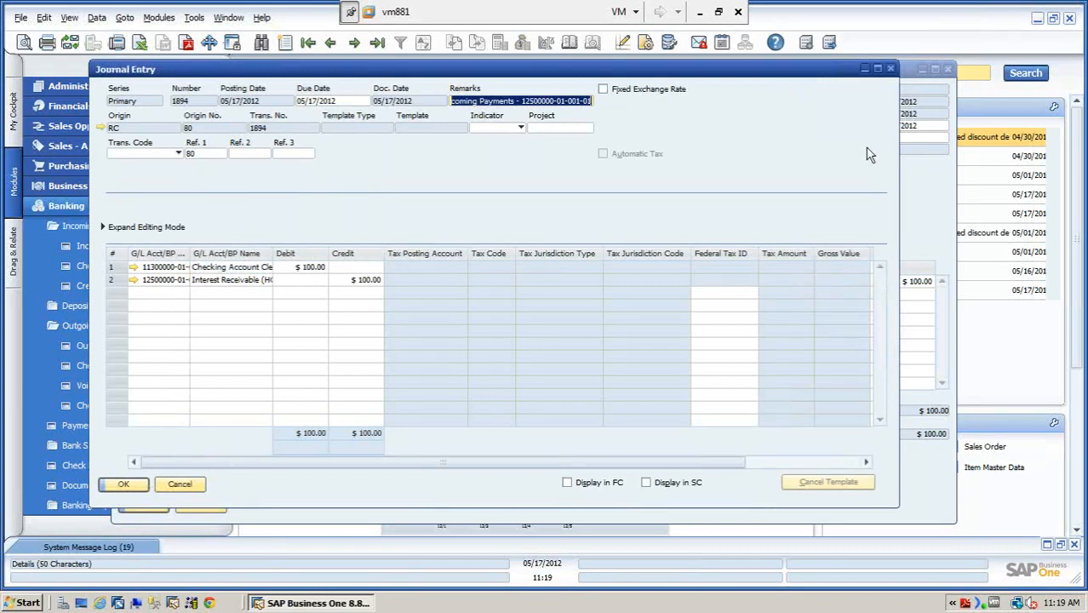
click(179, 484)
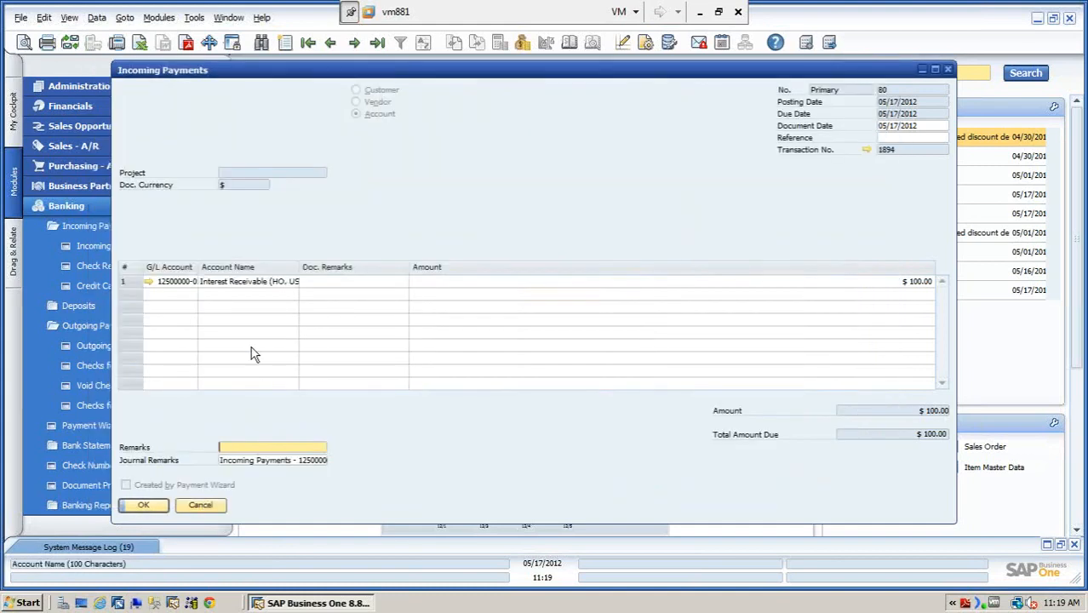
click(286, 43)
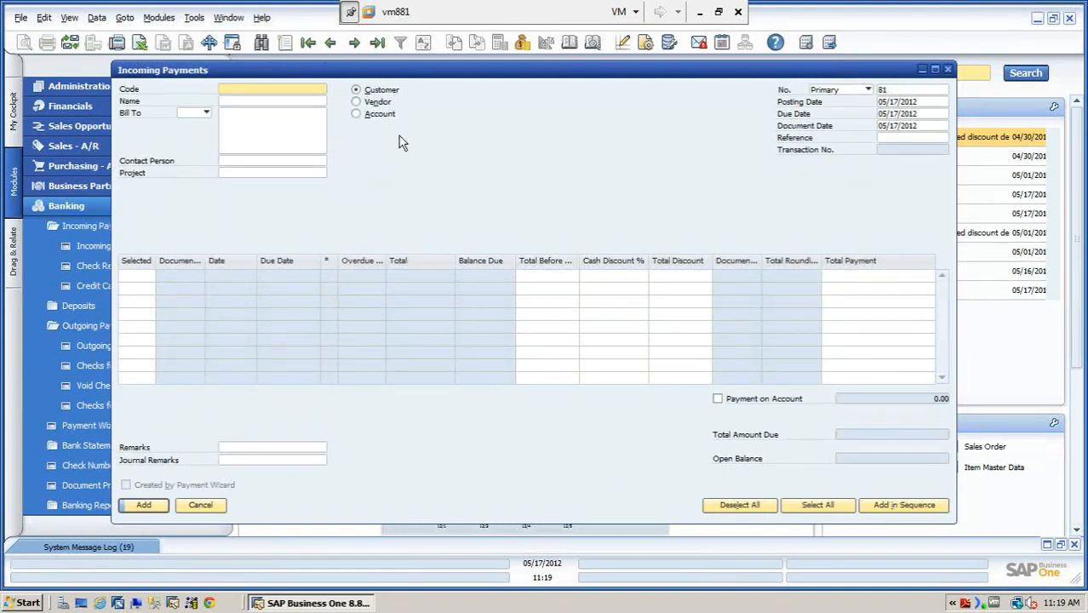
click(200, 506)
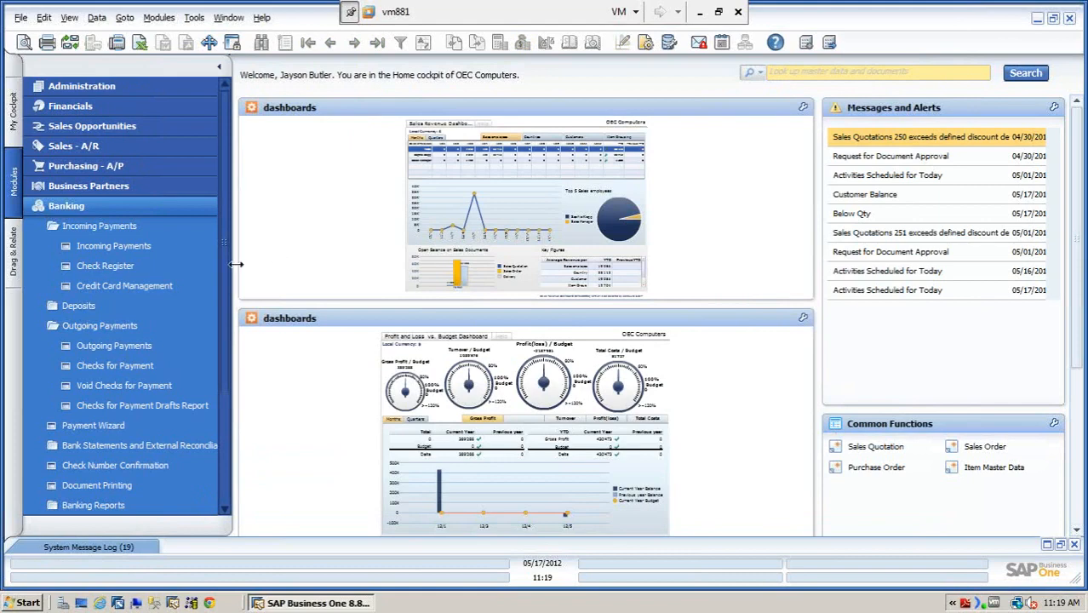
Step: Review the check register for checks dated from 05/17/2012 to 05/17/2012, and close it with its selection criteria
click(105, 267)
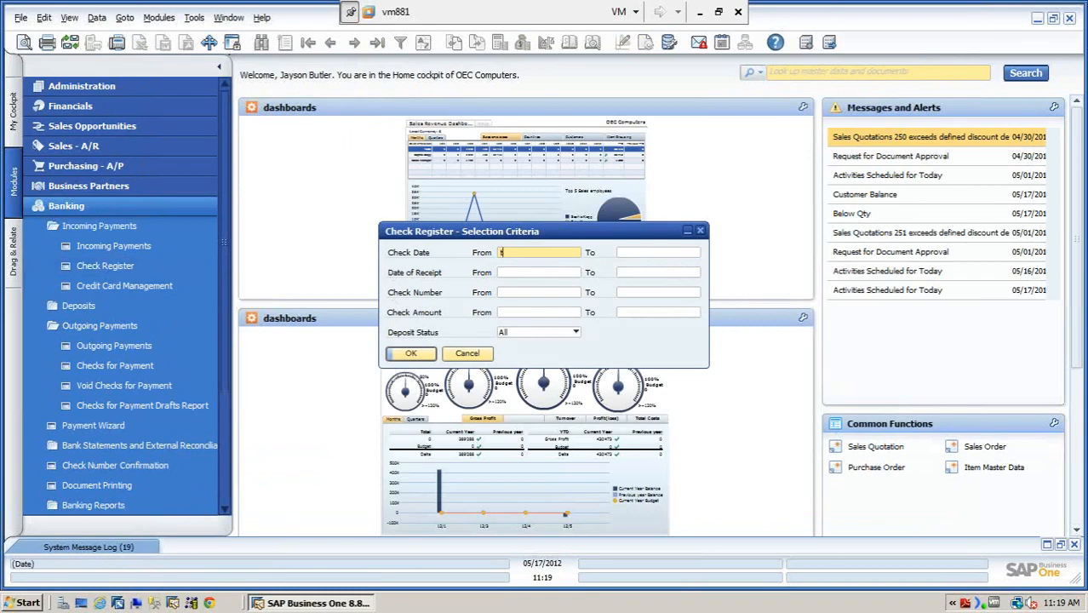
key(Tab)
text(t)
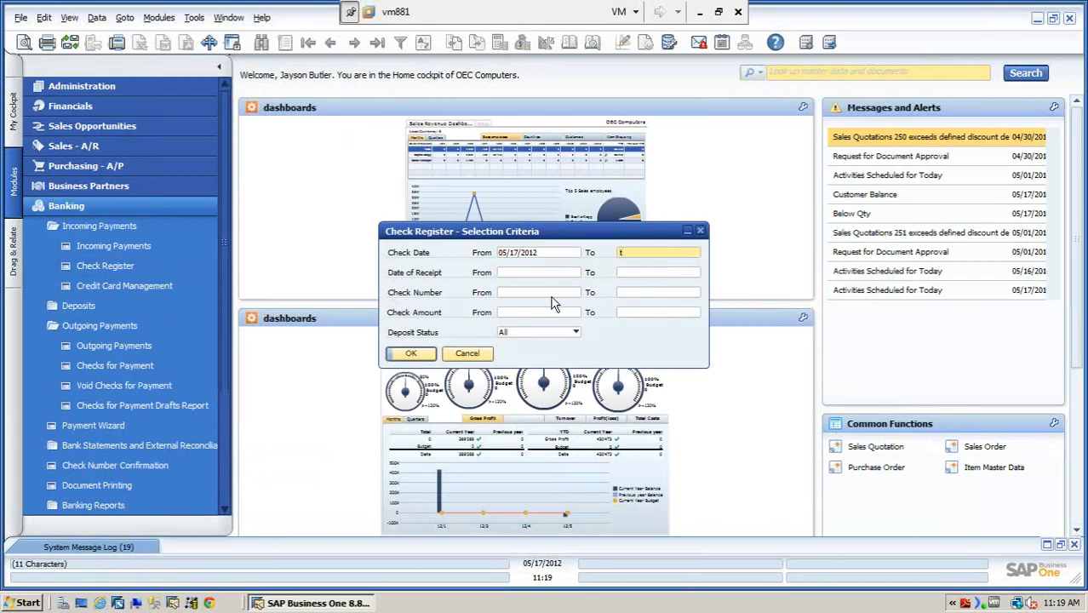
key(Tab)
click(407, 353)
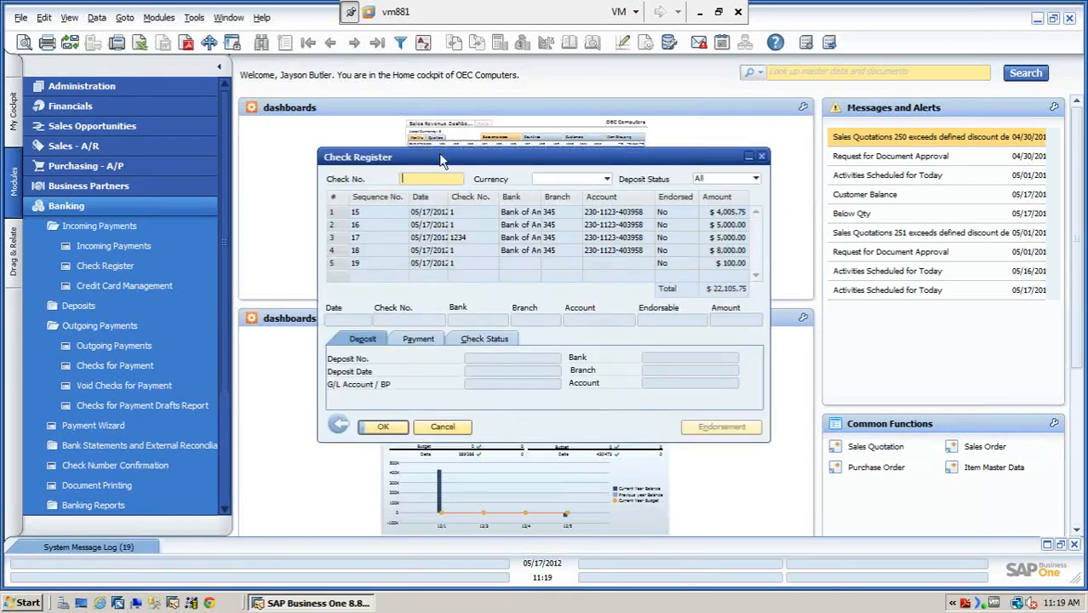
drag(439, 154, 347, 97)
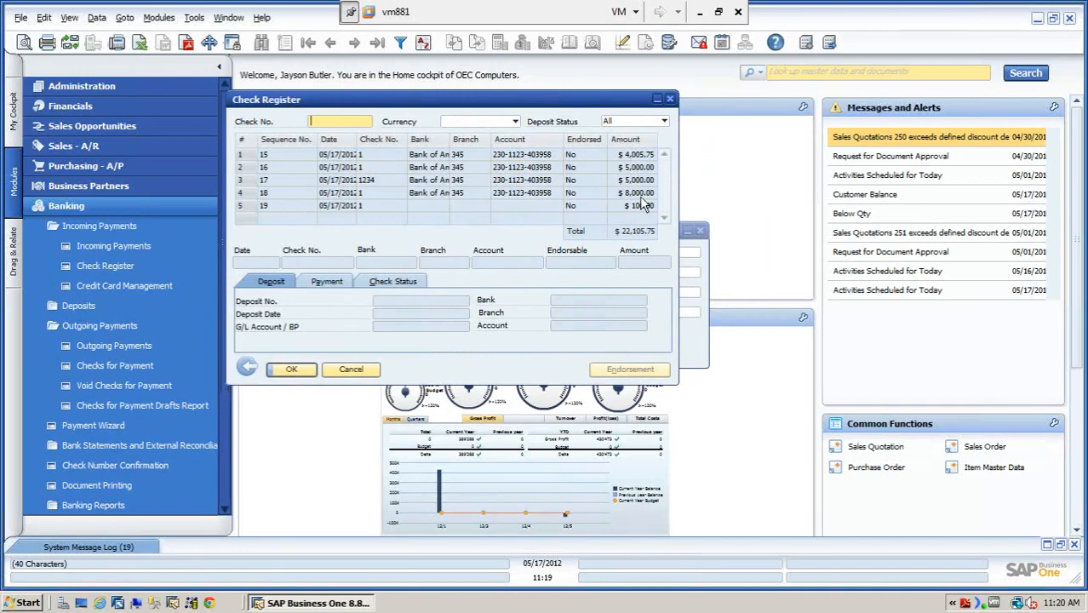
click(360, 372)
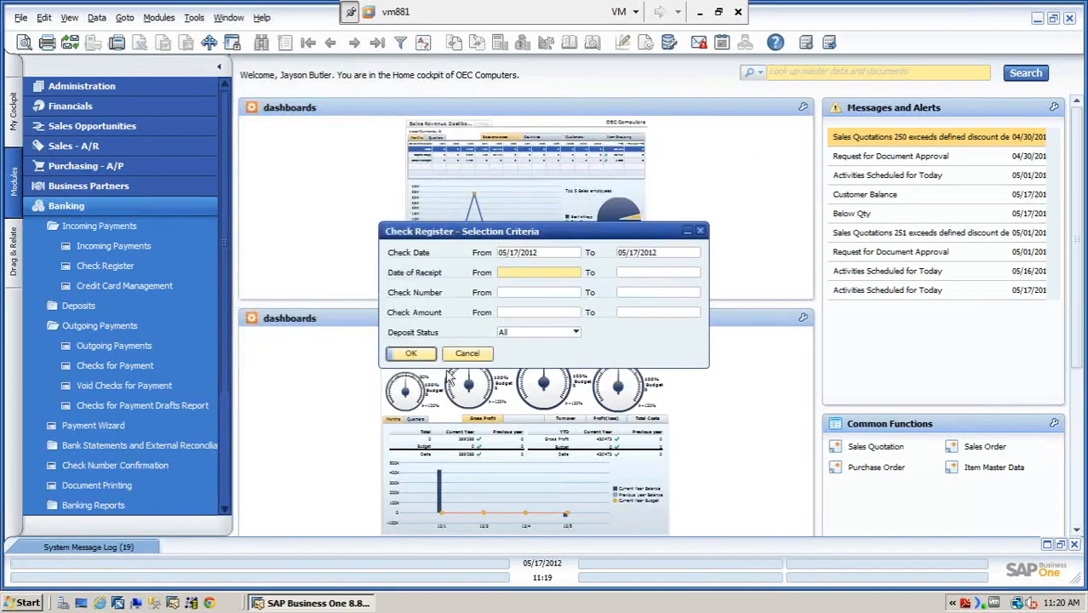
click(465, 353)
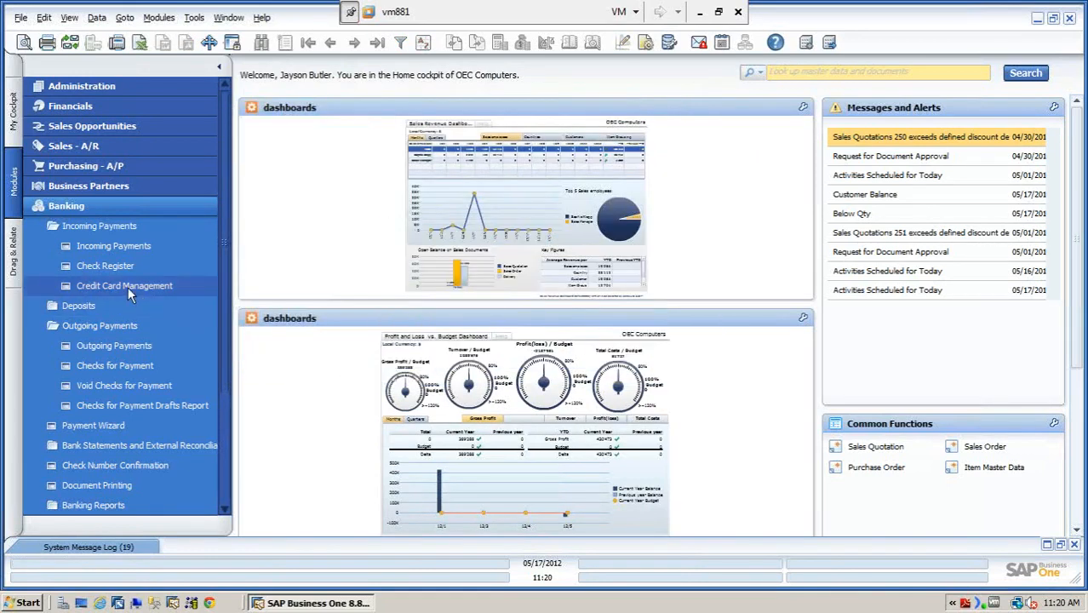
Step: List credit card vouchers in Credit Card Management dated from 05/17/2012 to 05/17/2012, and return to the selection criteria
click(129, 287)
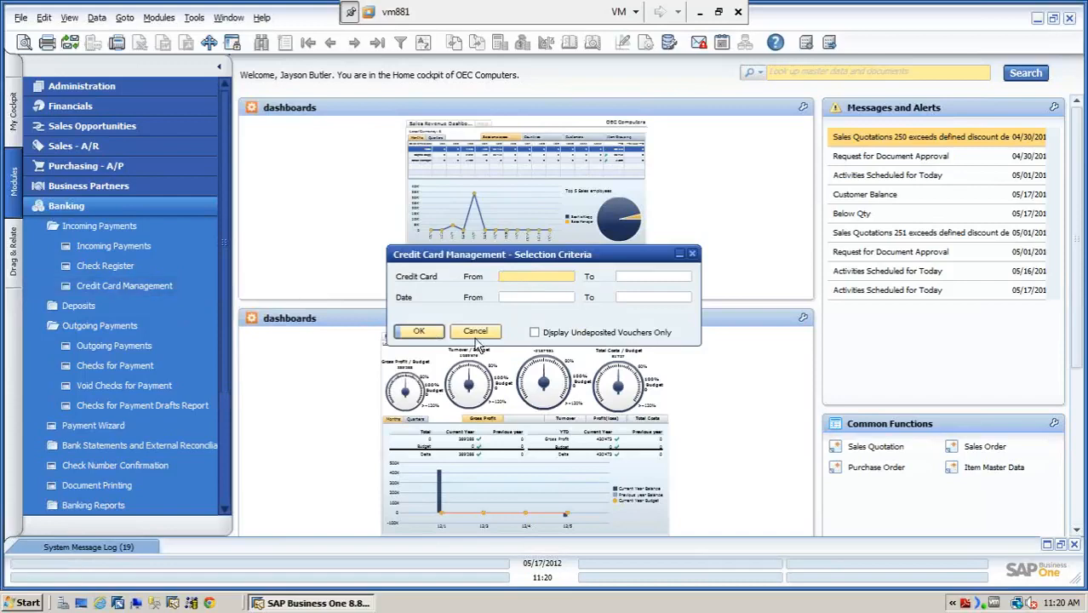
click(520, 297)
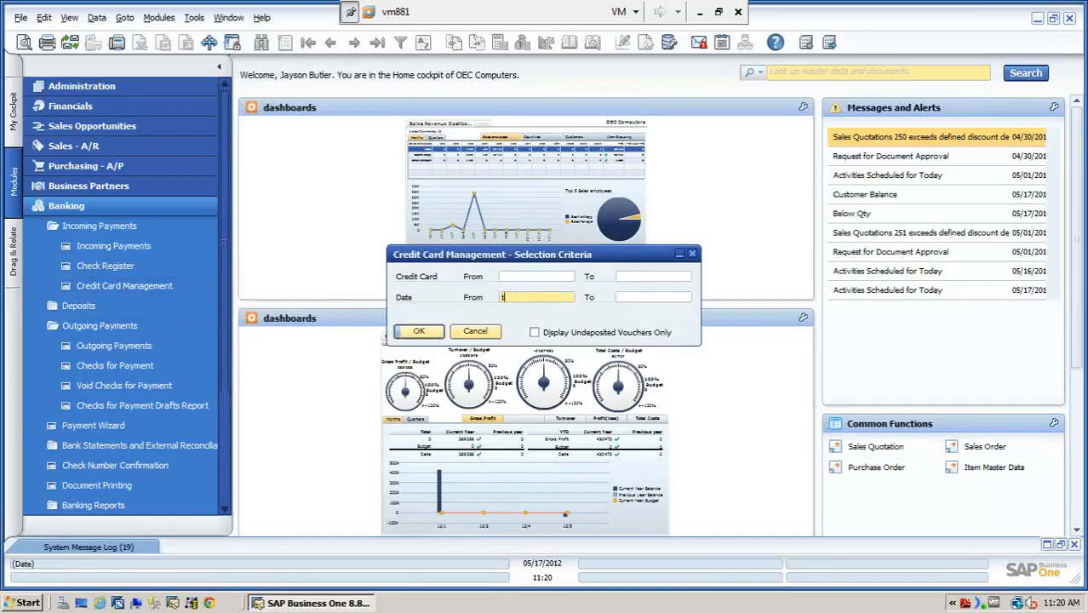
key(Tab)
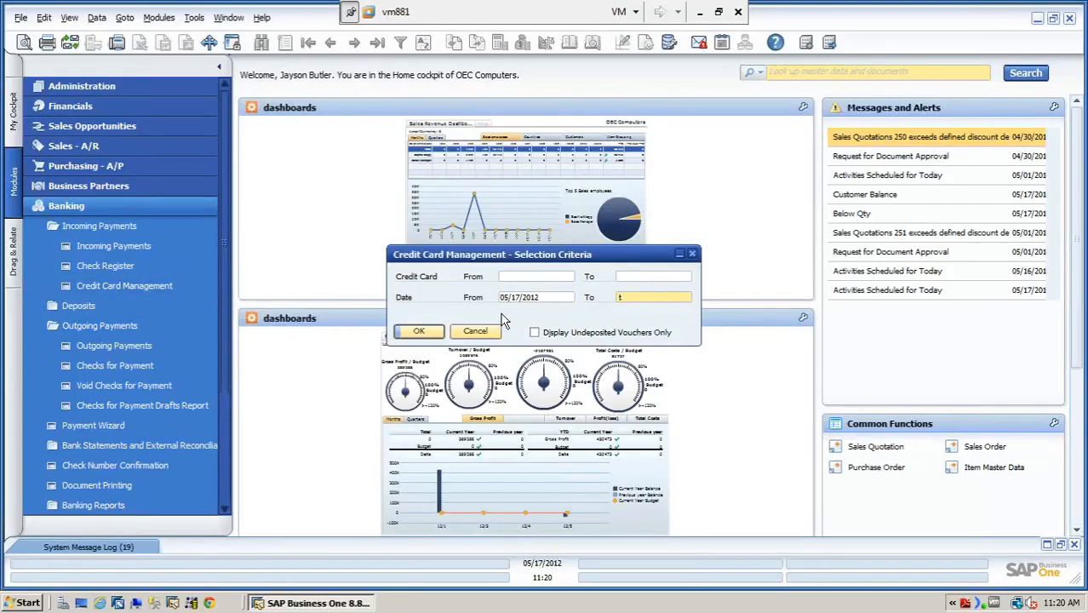
text(t)
key(Tab)
click(415, 332)
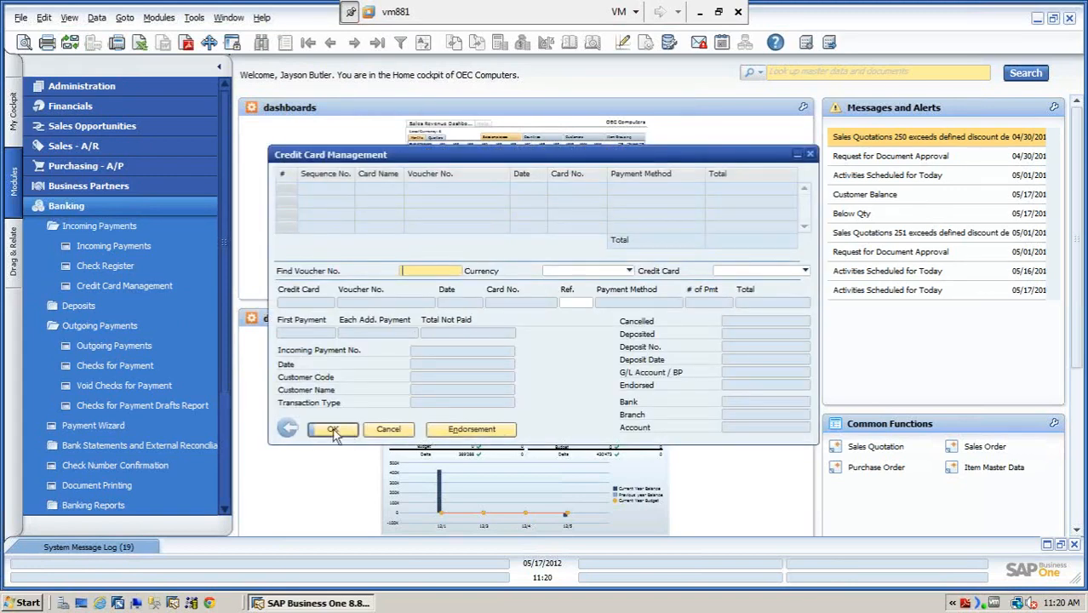
click(283, 428)
Step: Clear both dates in the credit card selection criteria and list the vouchers without any date limit
click(549, 304)
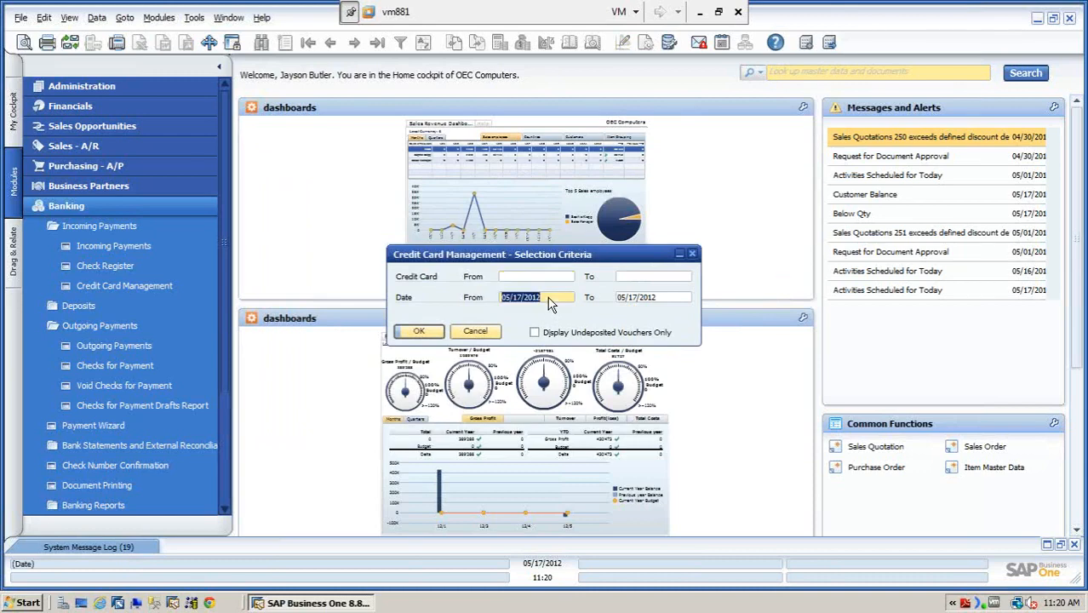
key(Delete)
click(647, 298)
key(Delete)
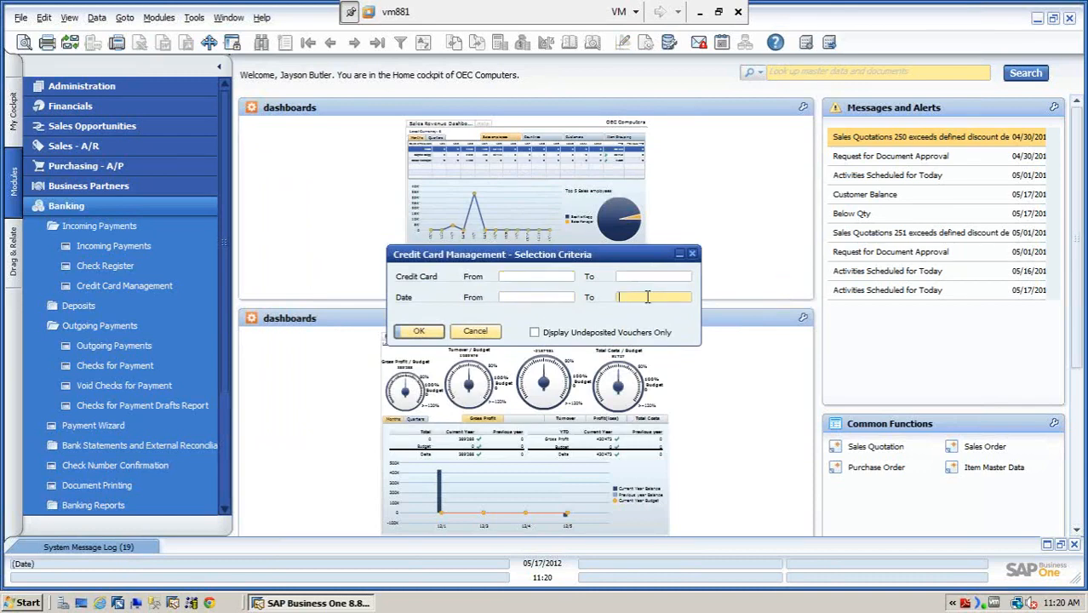
click(418, 331)
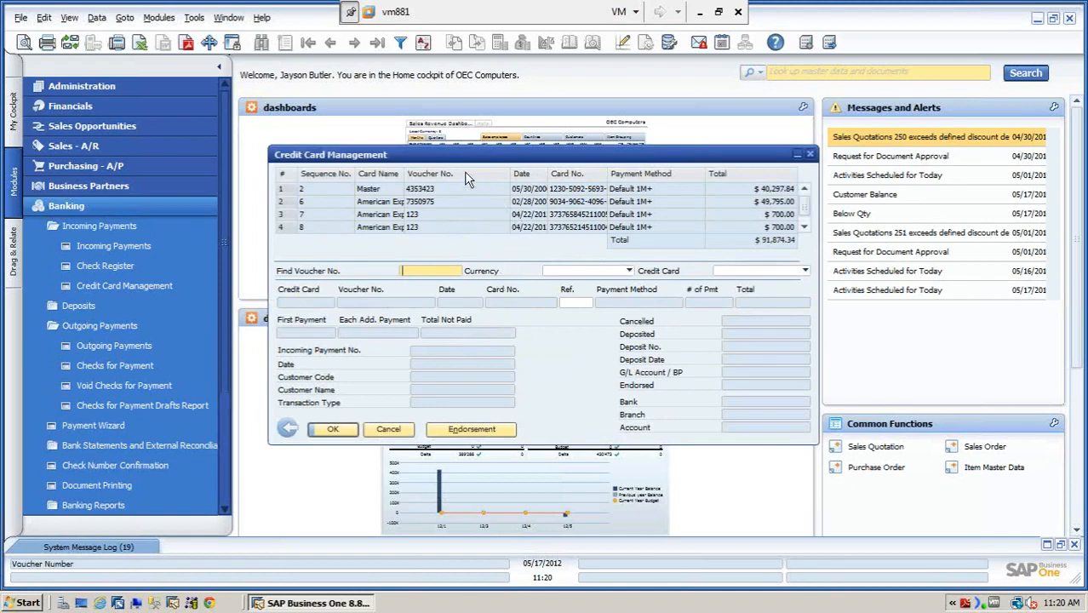
Step: Review the $49,795.00 American Express voucher, the credit card filter options and the linked deposit, and close Credit Card Management
drag(446, 159, 368, 117)
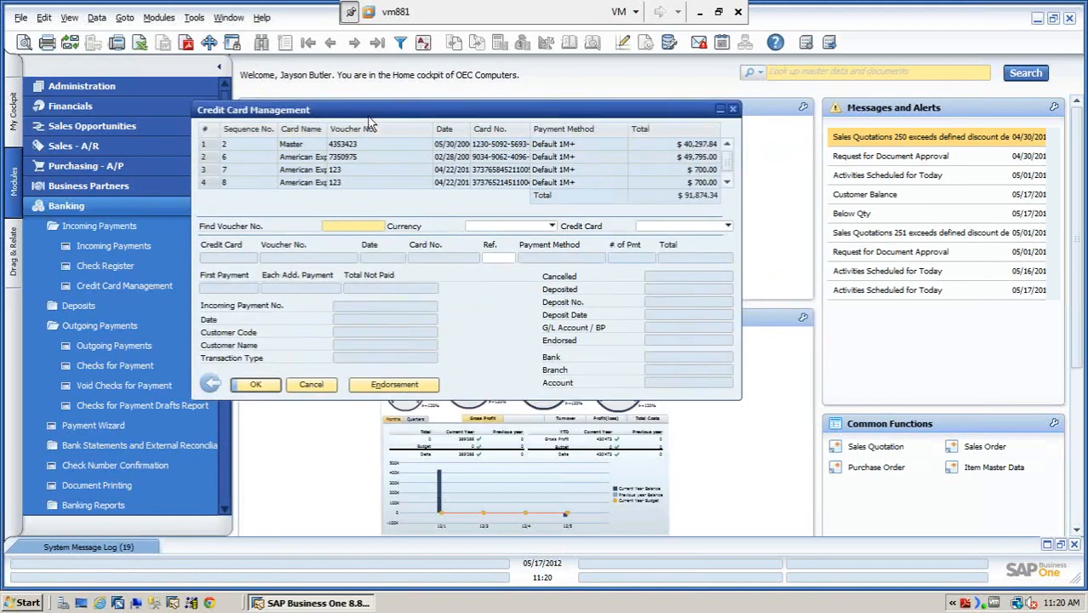
click(294, 159)
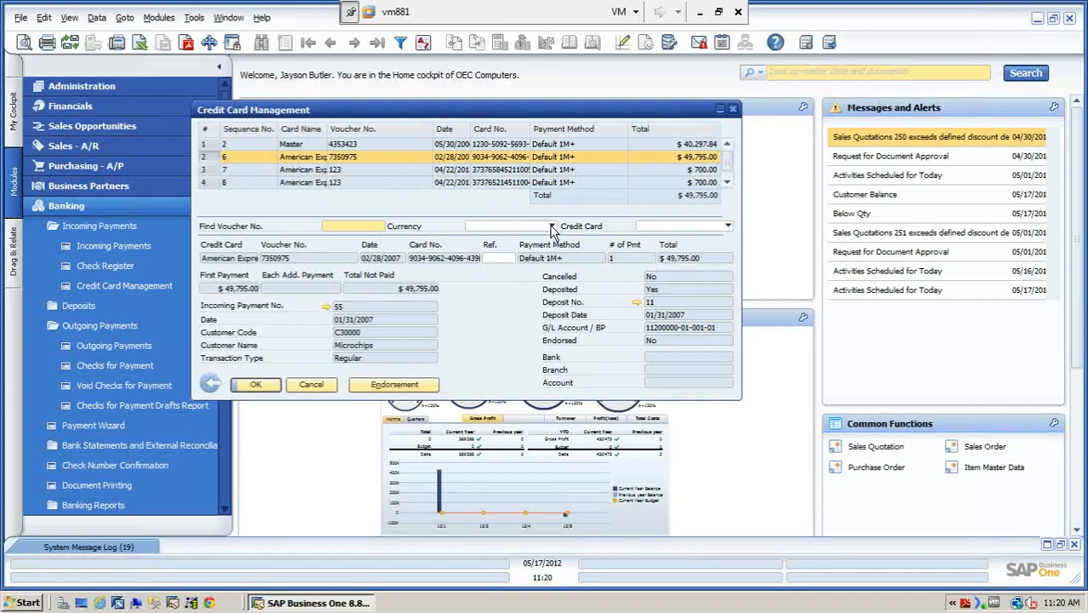
click(728, 226)
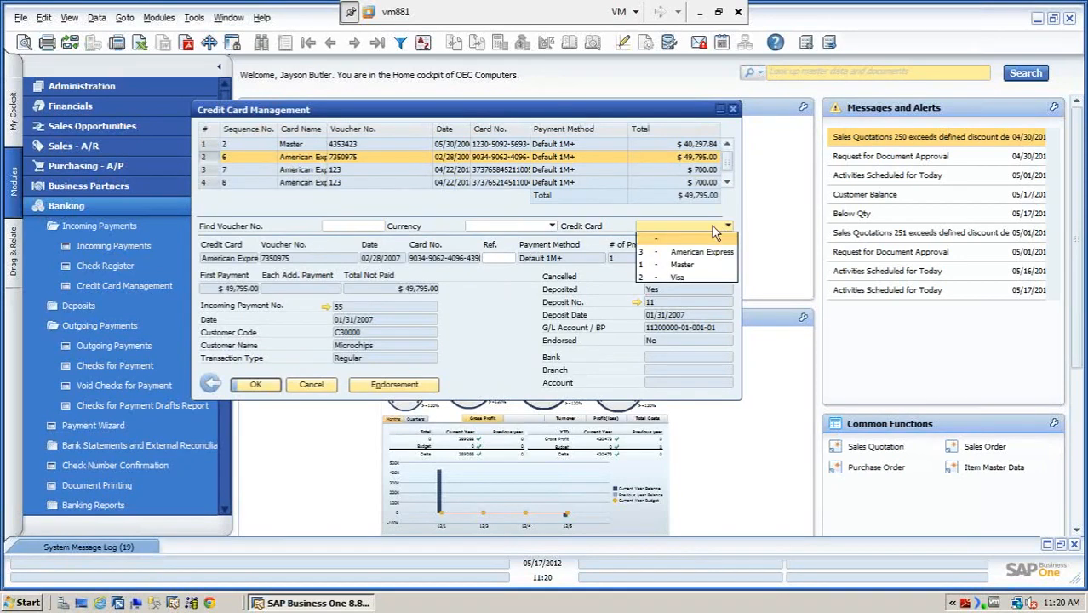
click(689, 233)
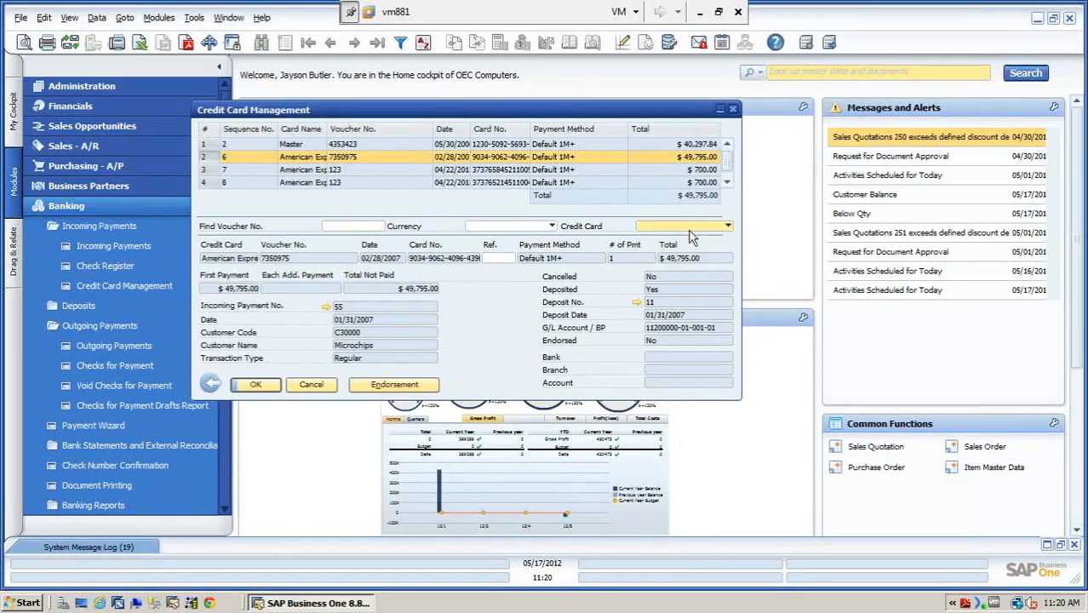
click(638, 303)
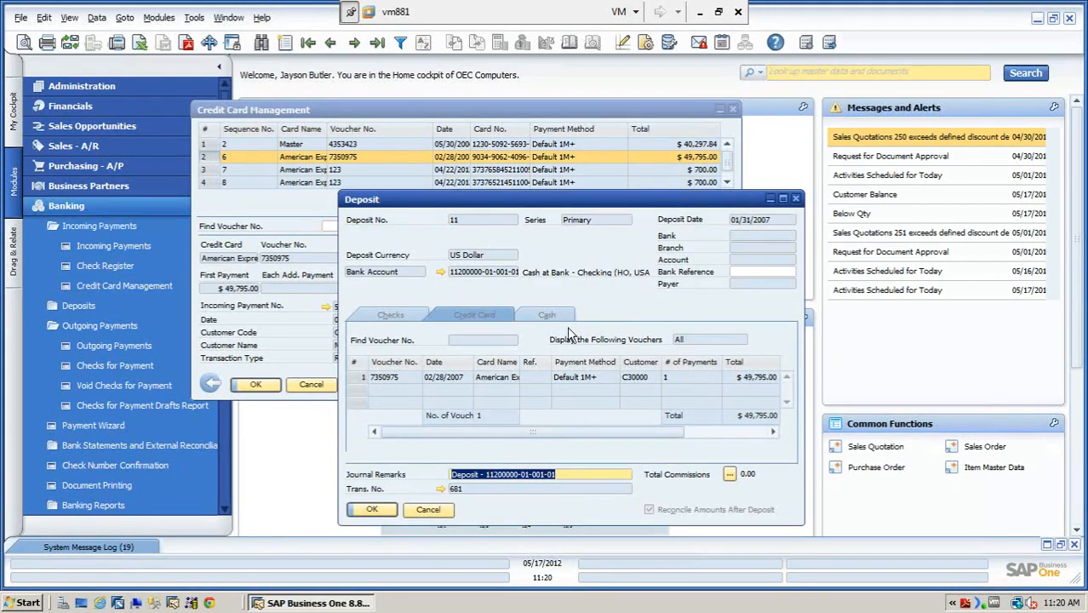
click(426, 509)
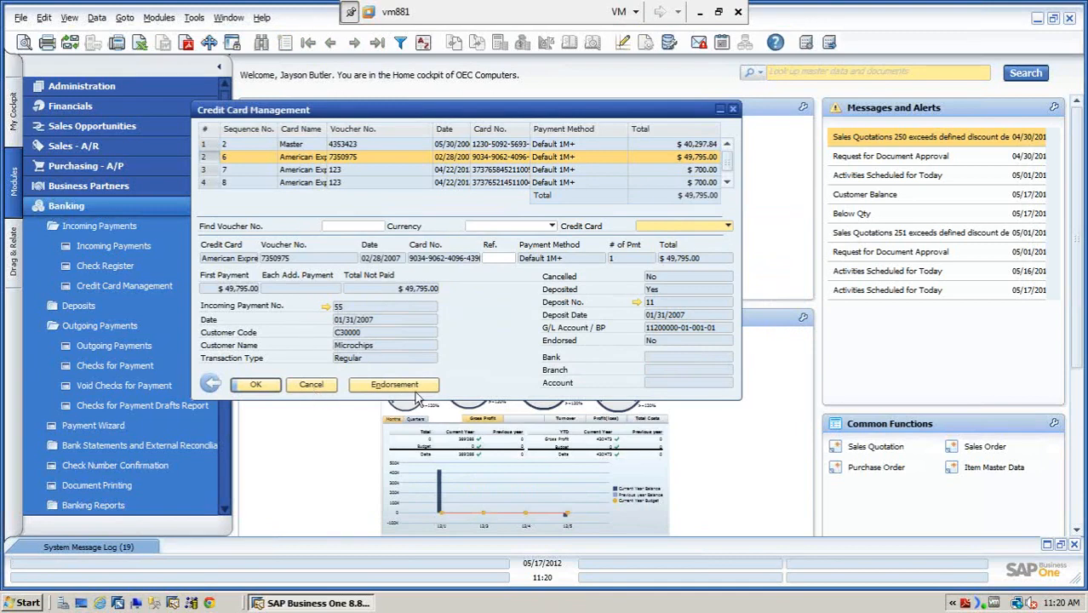
click(312, 385)
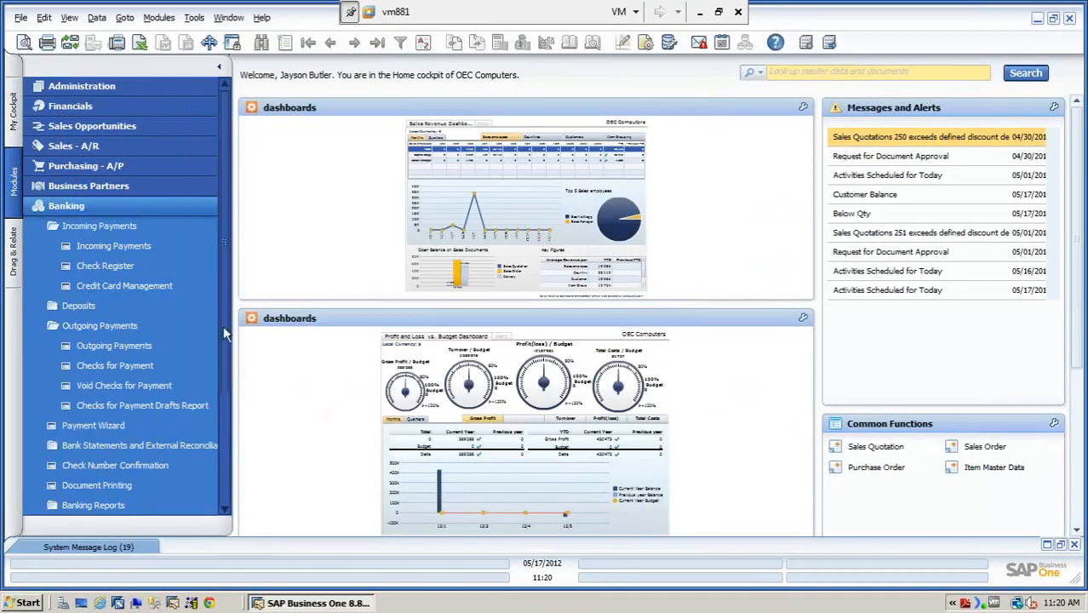
Step: Open a new deposit with an enlarged form and review the checks, credit card vouchers and cash available for deposit
click(114, 226)
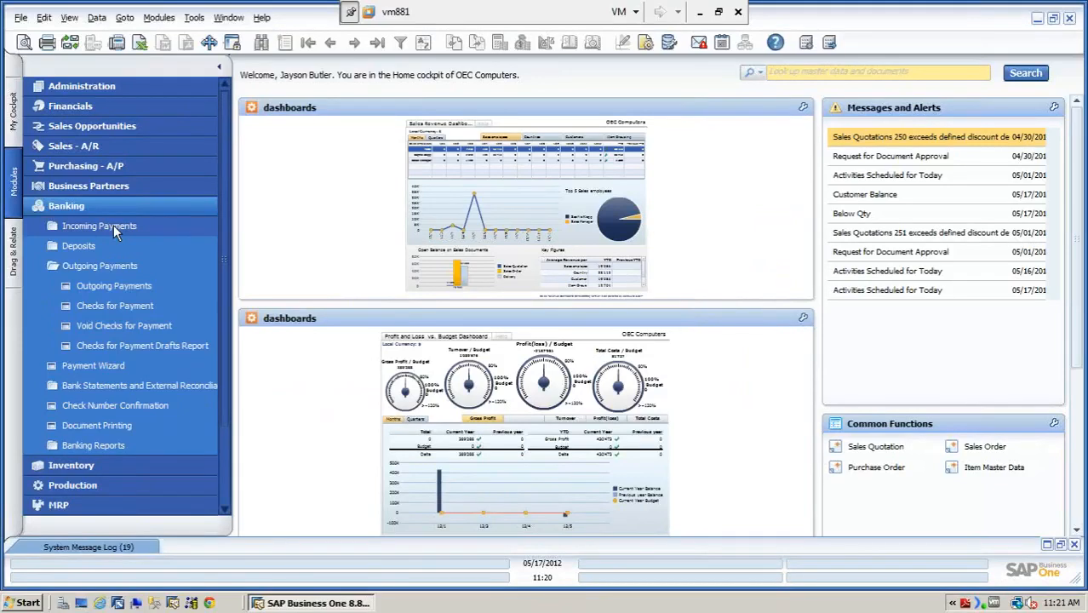
click(69, 245)
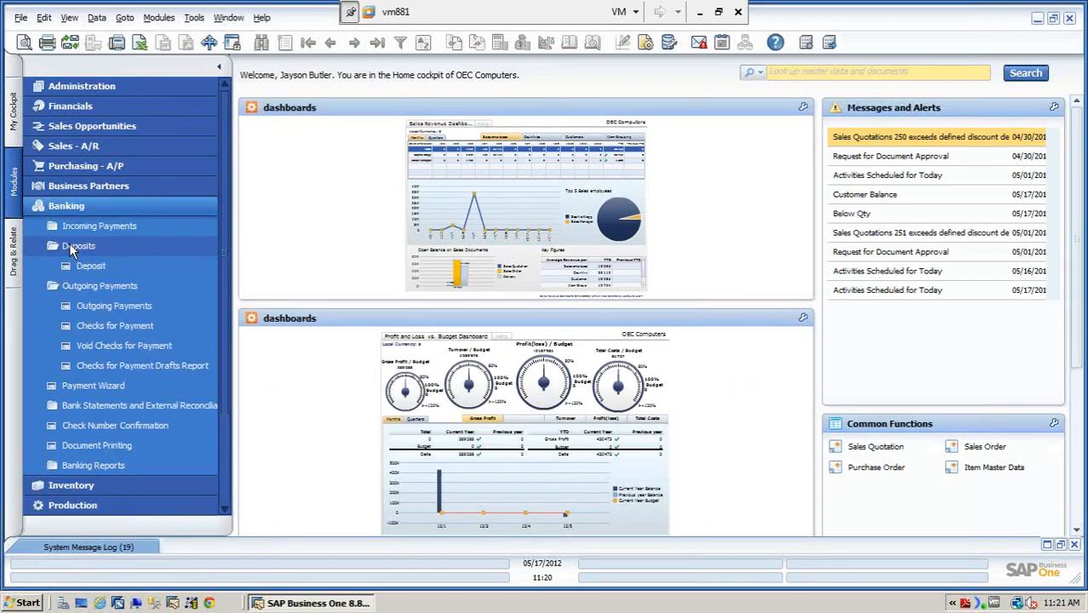
click(83, 267)
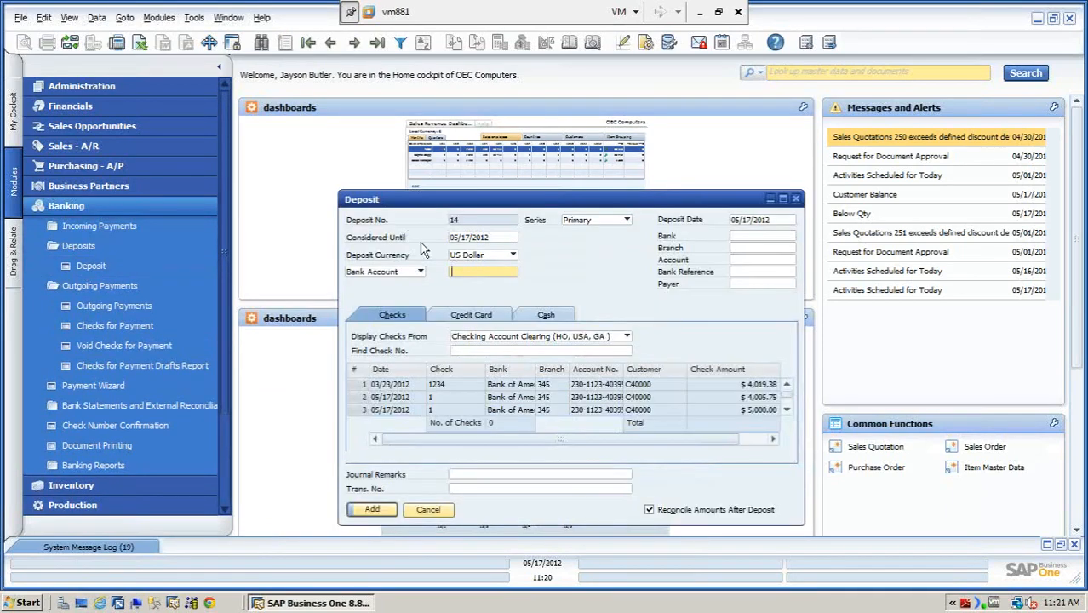
drag(524, 213, 437, 102)
drag(717, 416, 1053, 509)
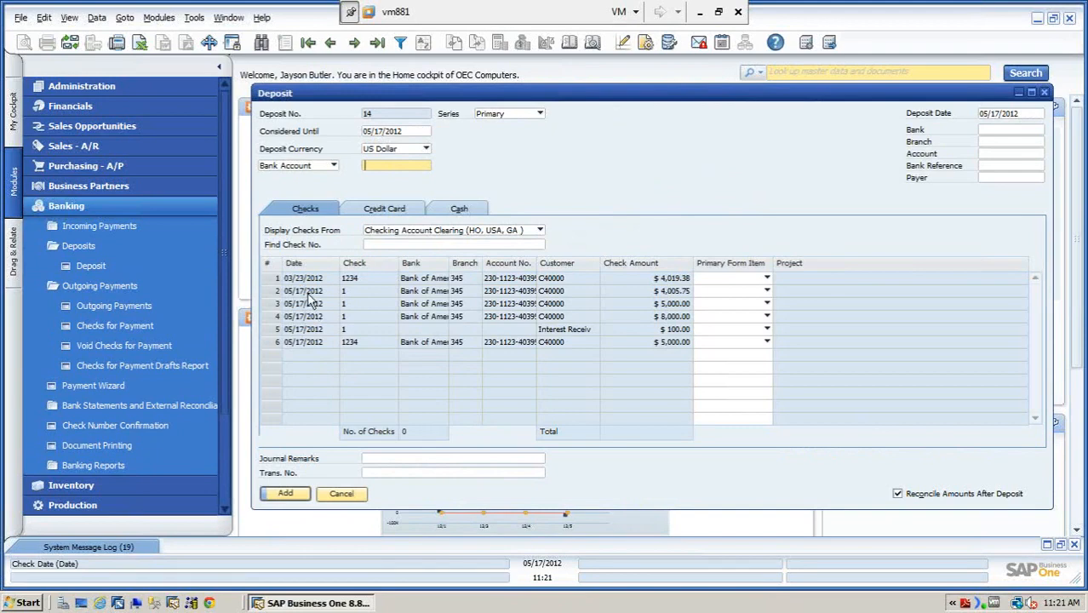
click(385, 213)
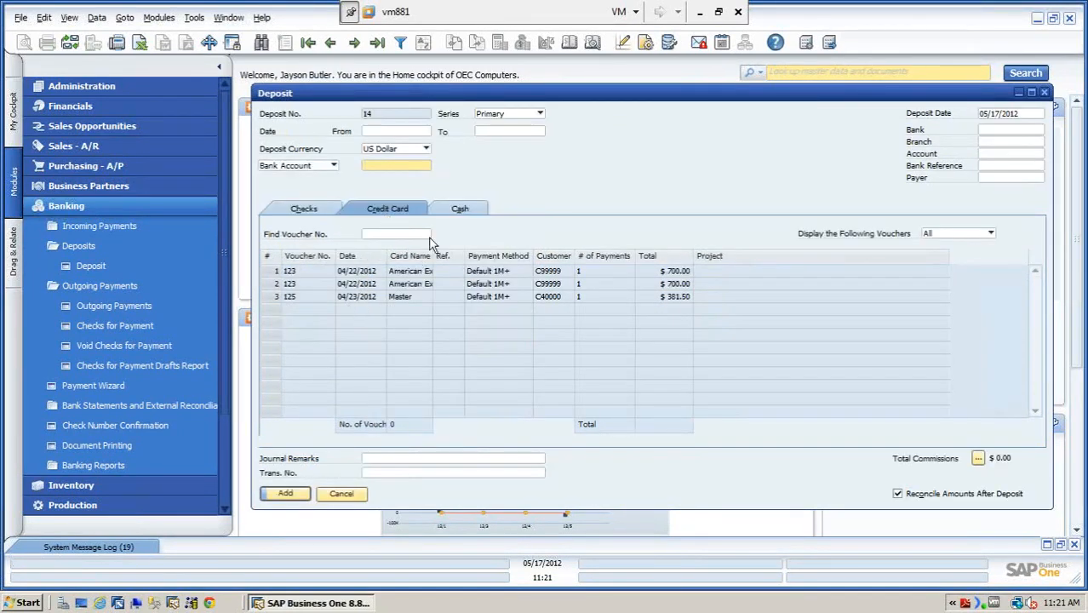
click(460, 211)
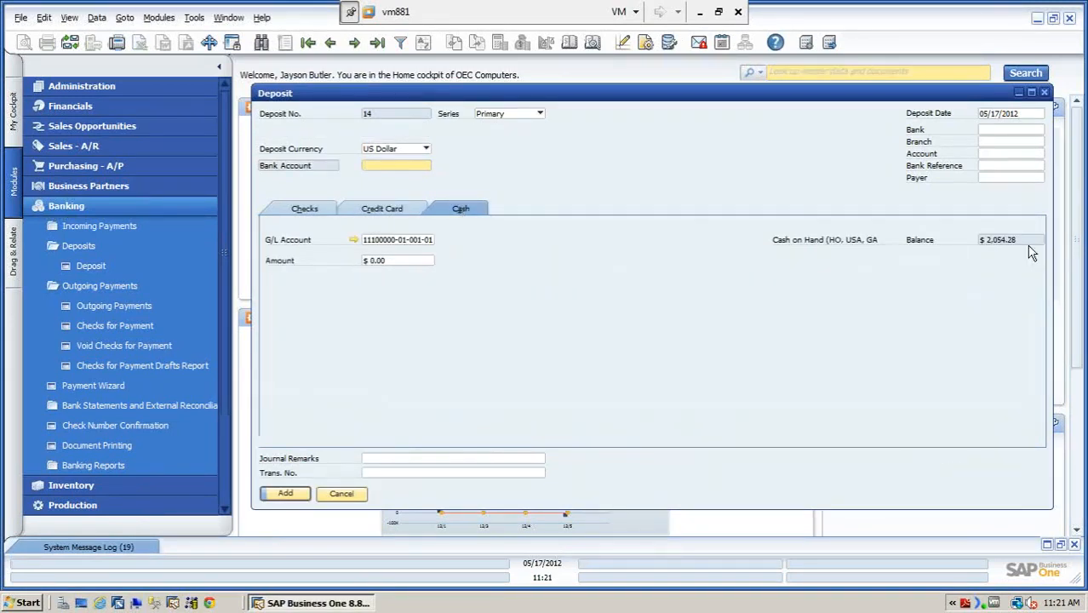
click(311, 214)
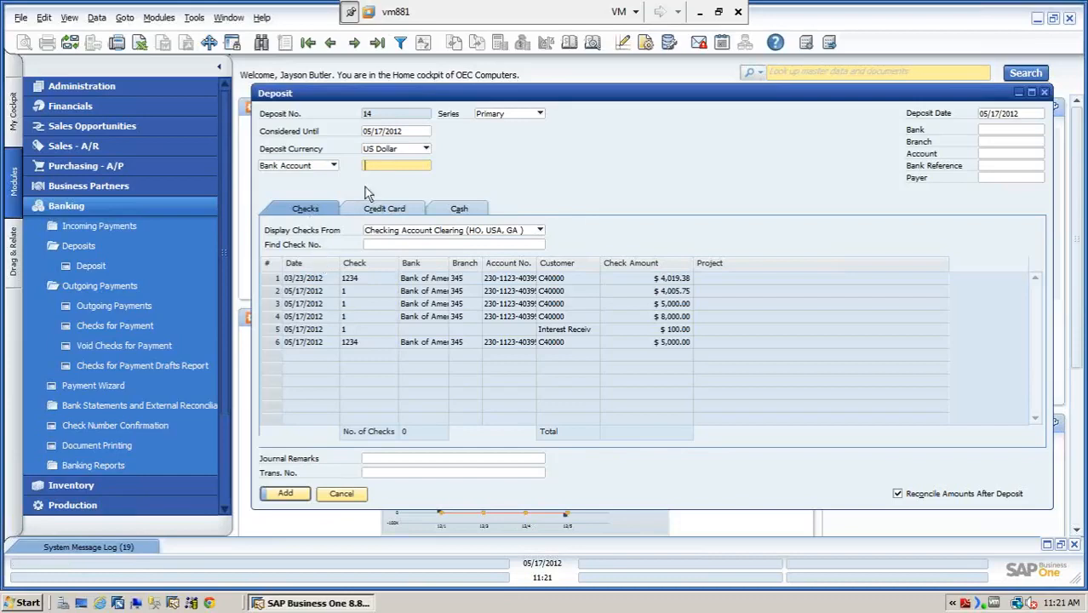
key(Tab)
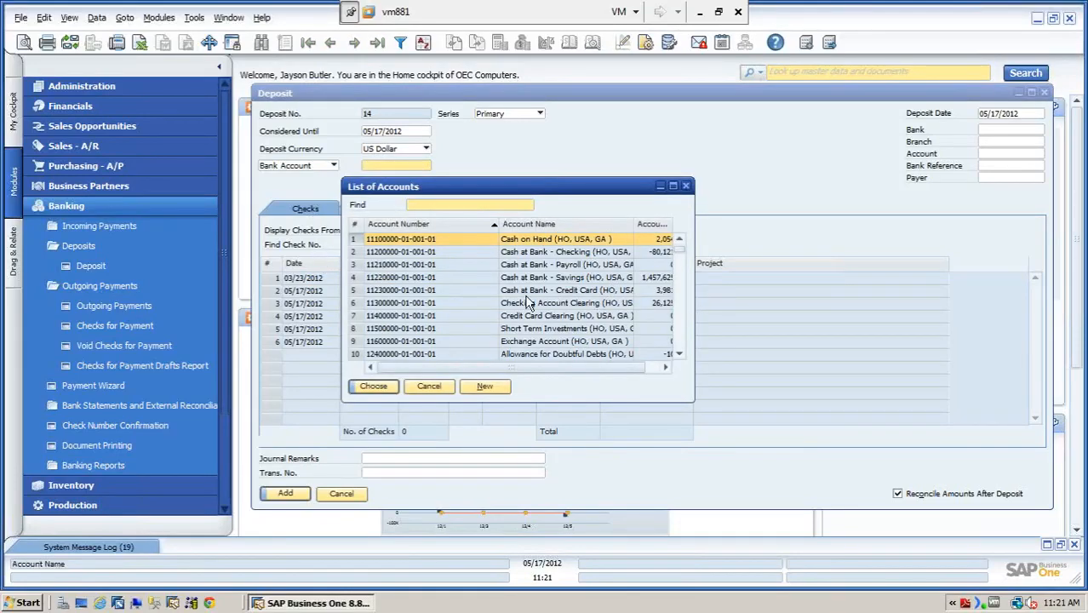
click(529, 253)
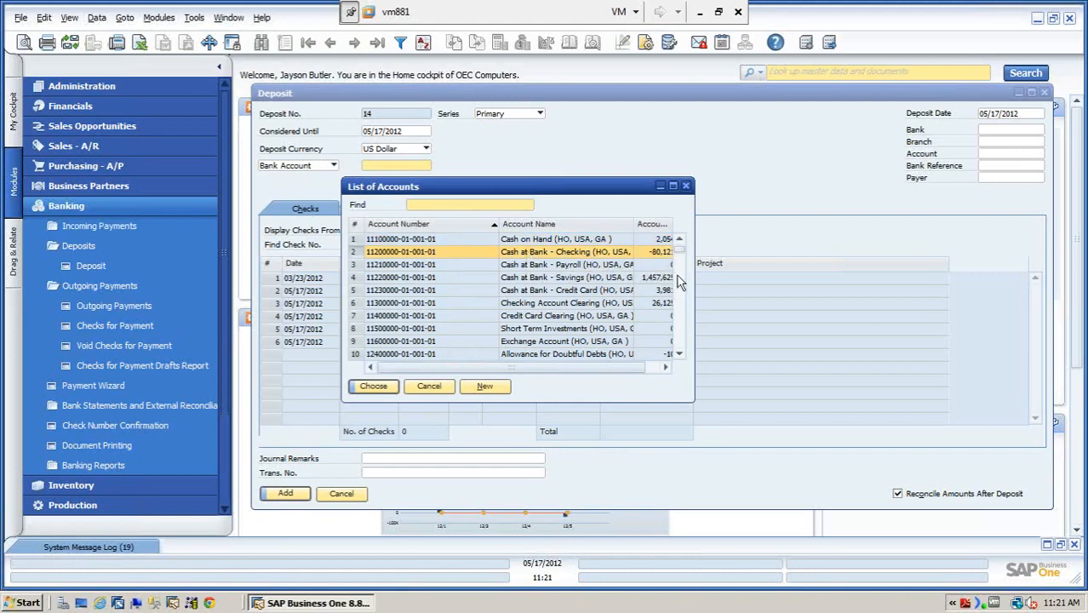
drag(693, 274, 839, 274)
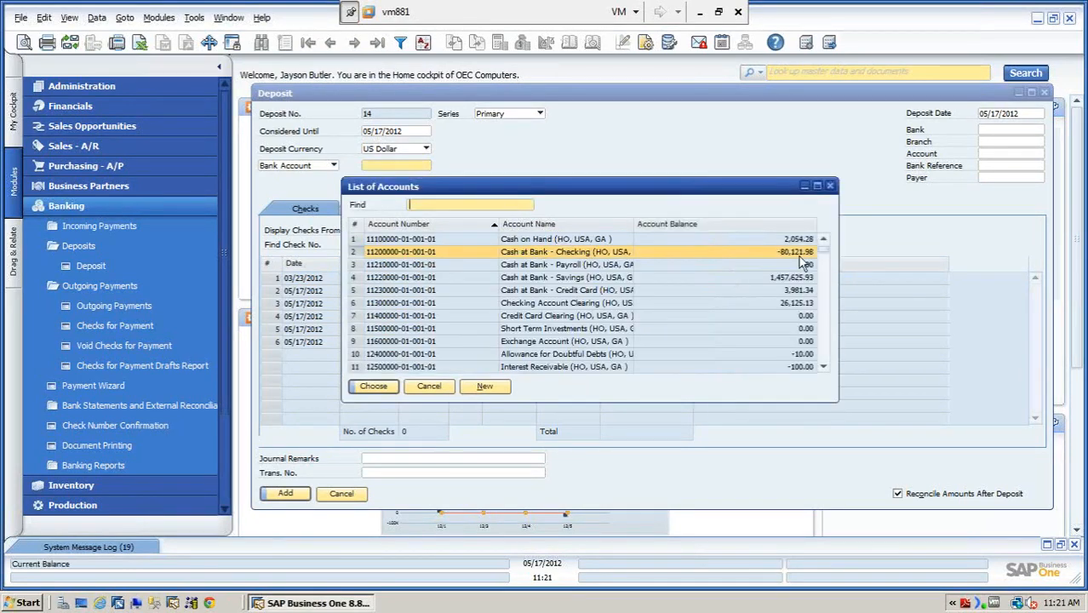
click(373, 388)
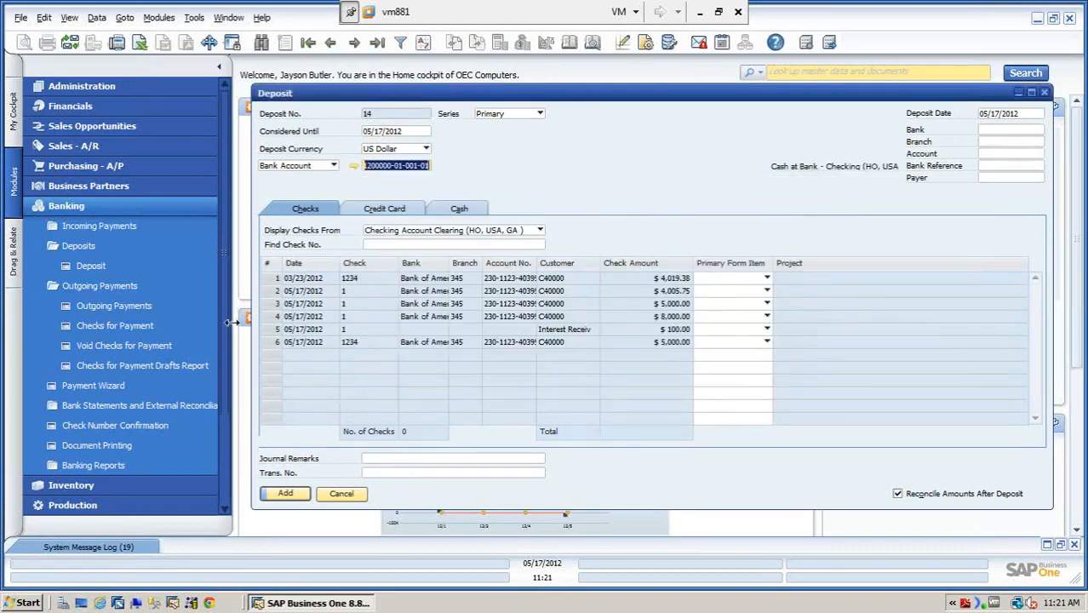
Step: Select the five checks dated 05/17/2012, leaving out the 03/23/2012 check, and add the deposit
click(274, 291)
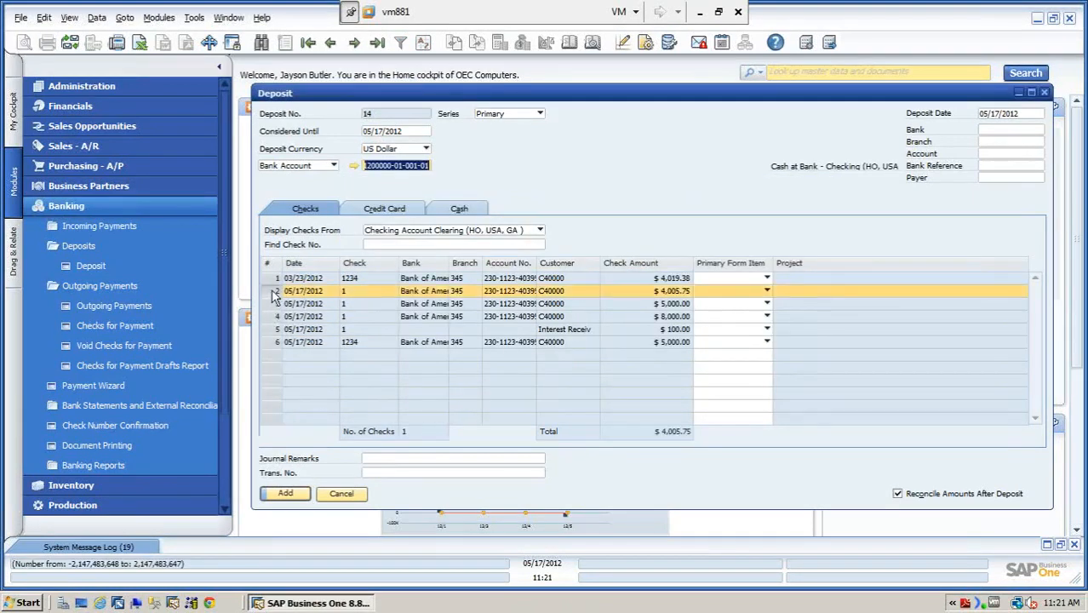
shift+click(274, 342)
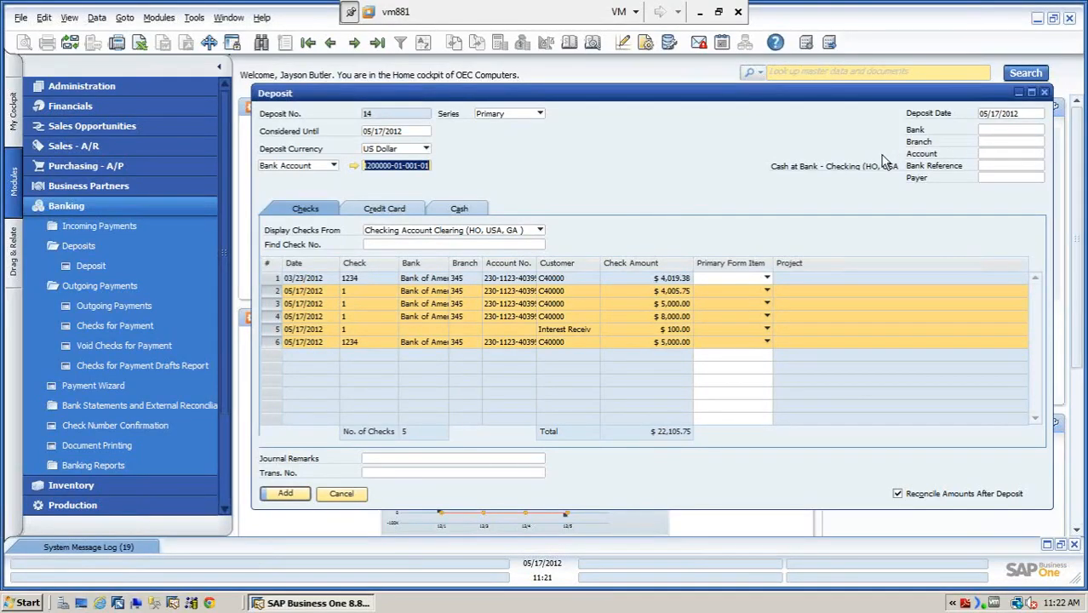
click(284, 493)
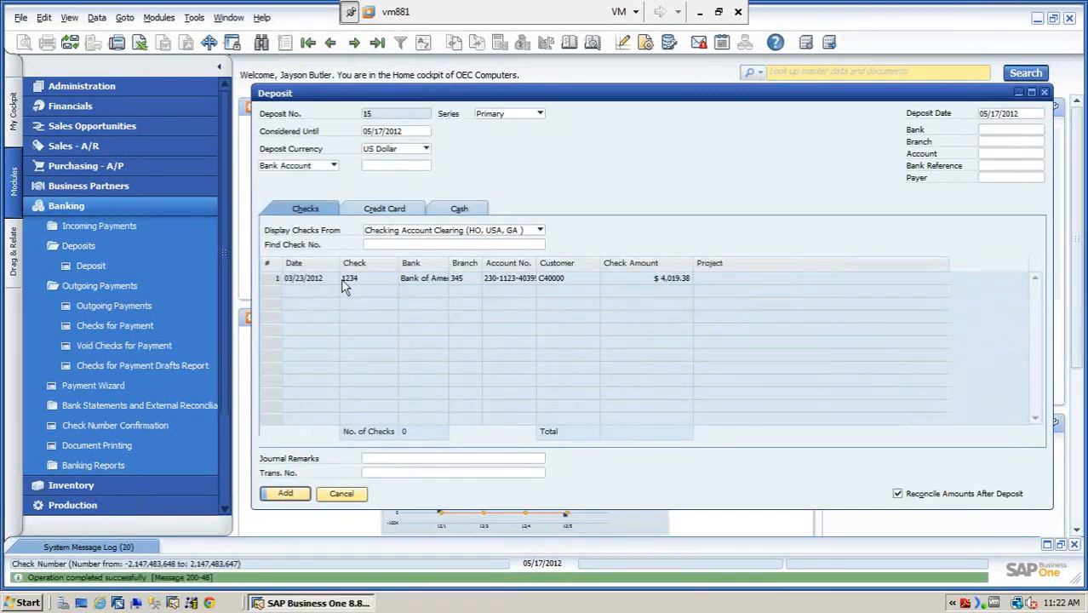
Step: Reopen the last added deposit, review its linked journal entry, and close both forms
click(377, 43)
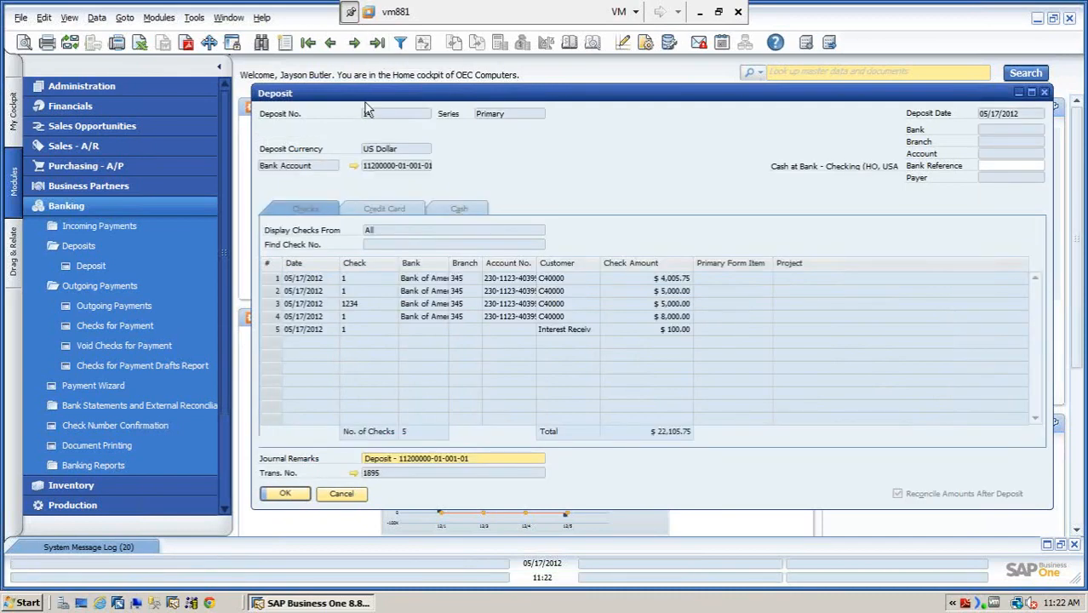
drag(400, 98, 389, 70)
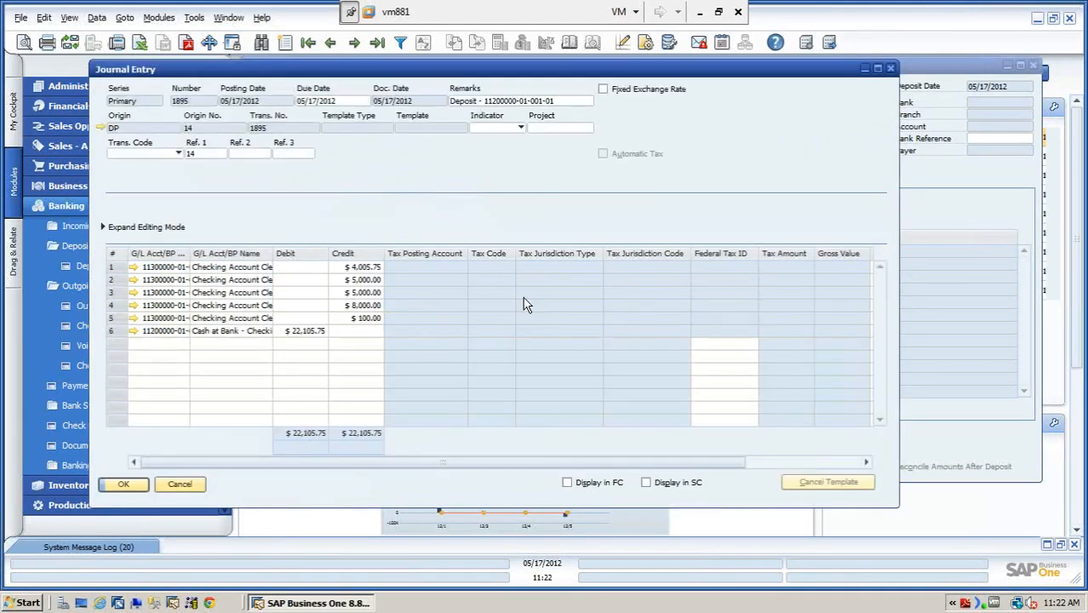
click(342, 446)
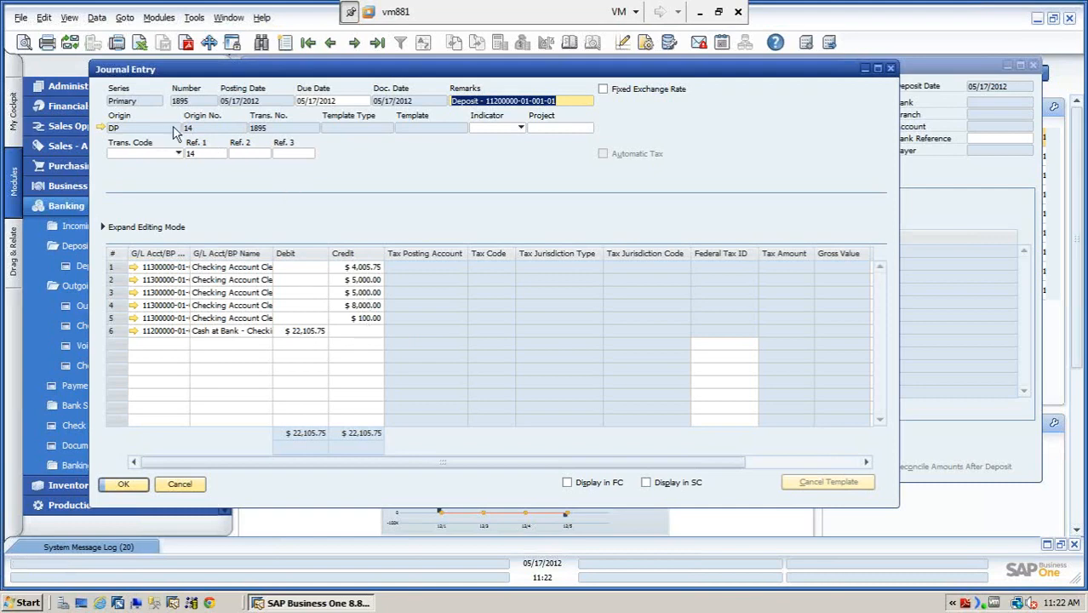
click(178, 483)
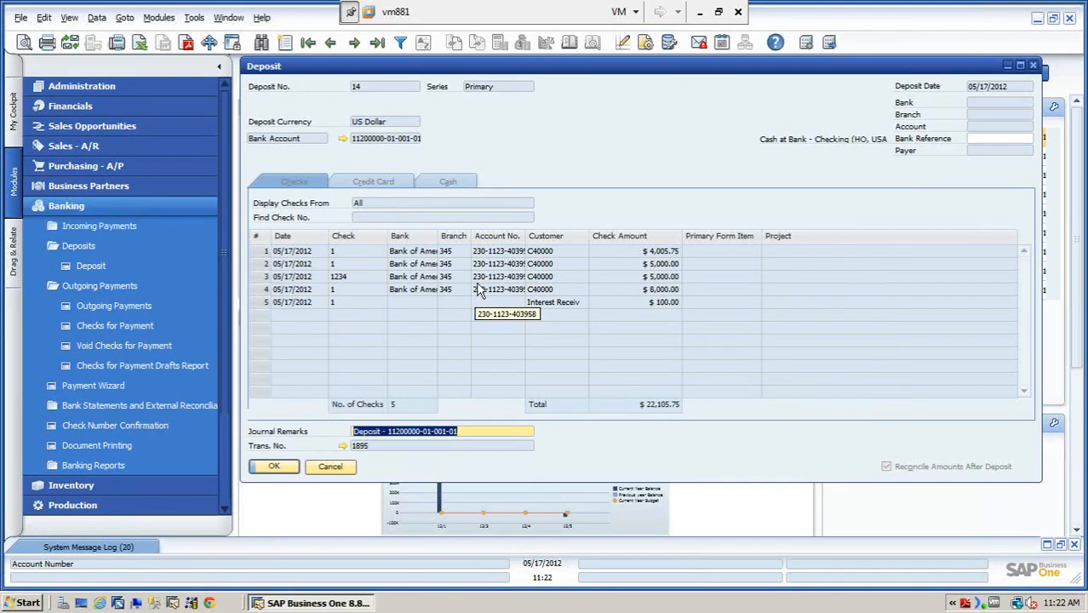
click(331, 467)
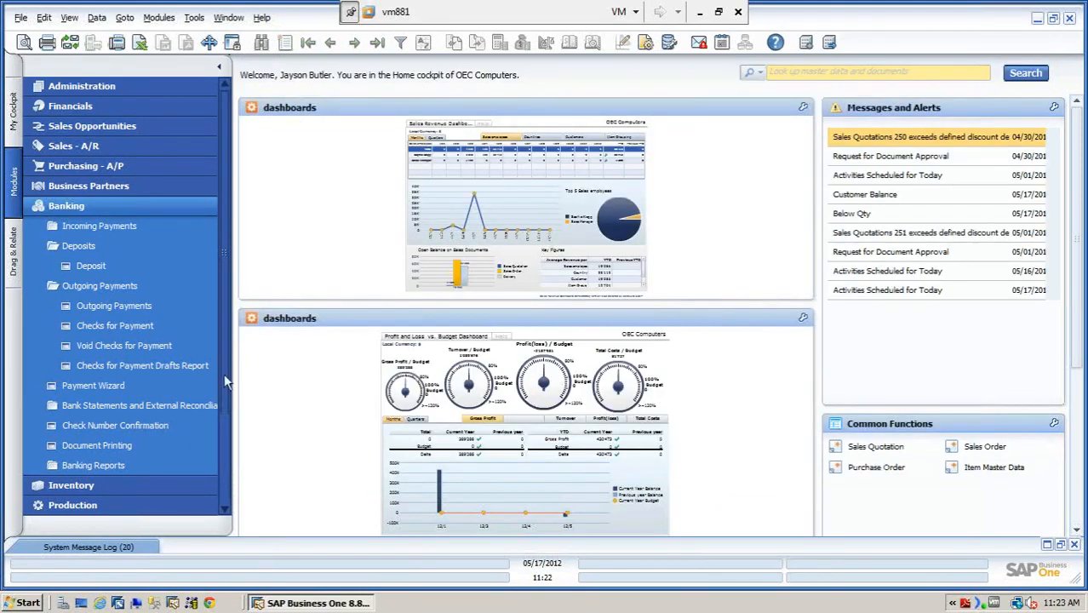
Step: Collapse the deposits group in Banking and open a new outgoing payment in a widened form
click(79, 243)
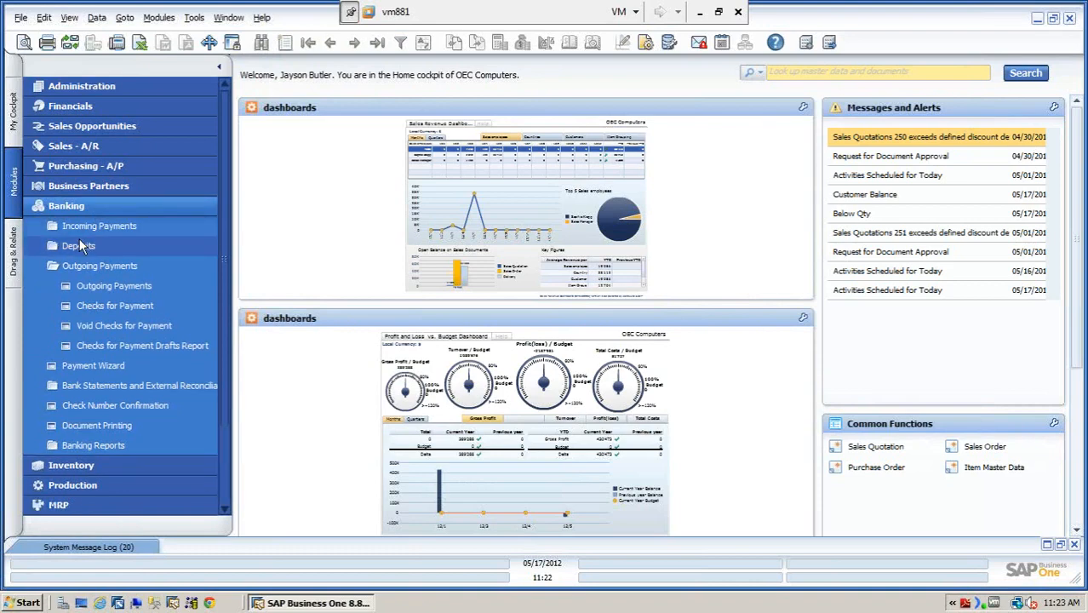
click(114, 288)
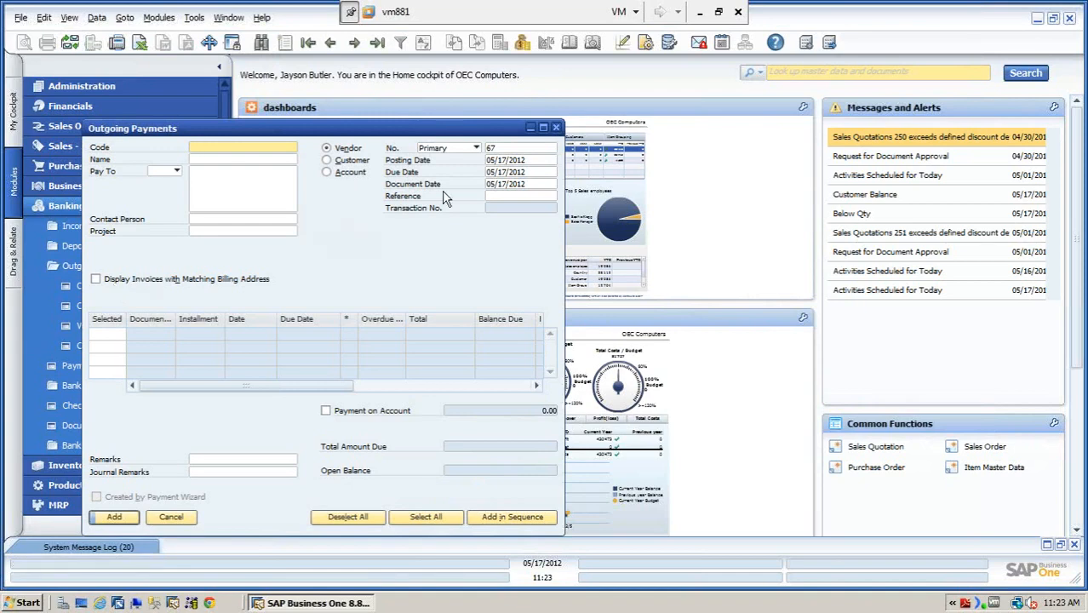
drag(351, 134, 508, 92)
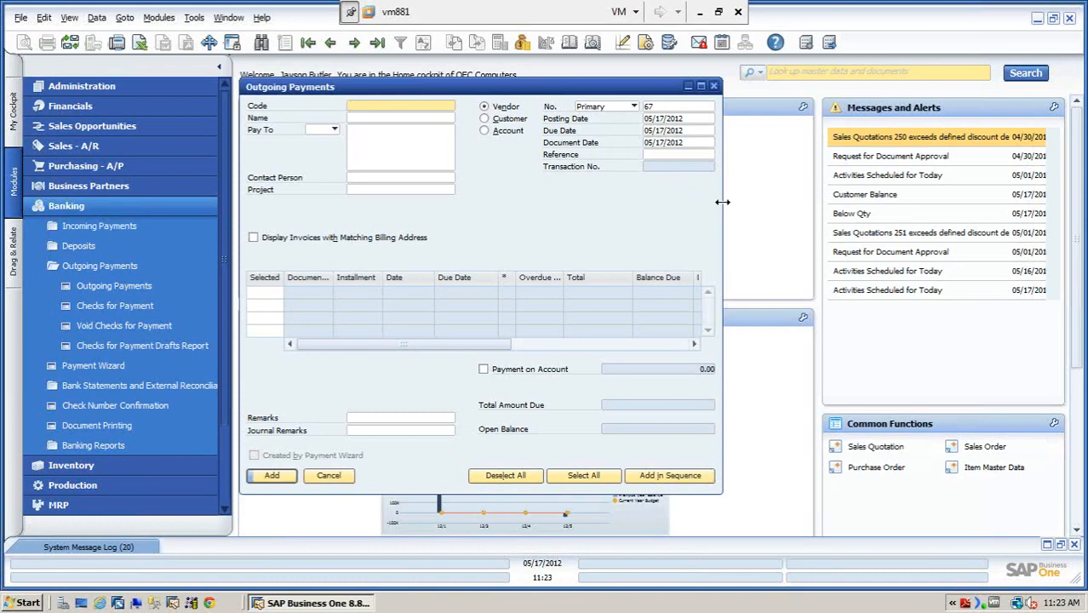
drag(723, 201, 1008, 209)
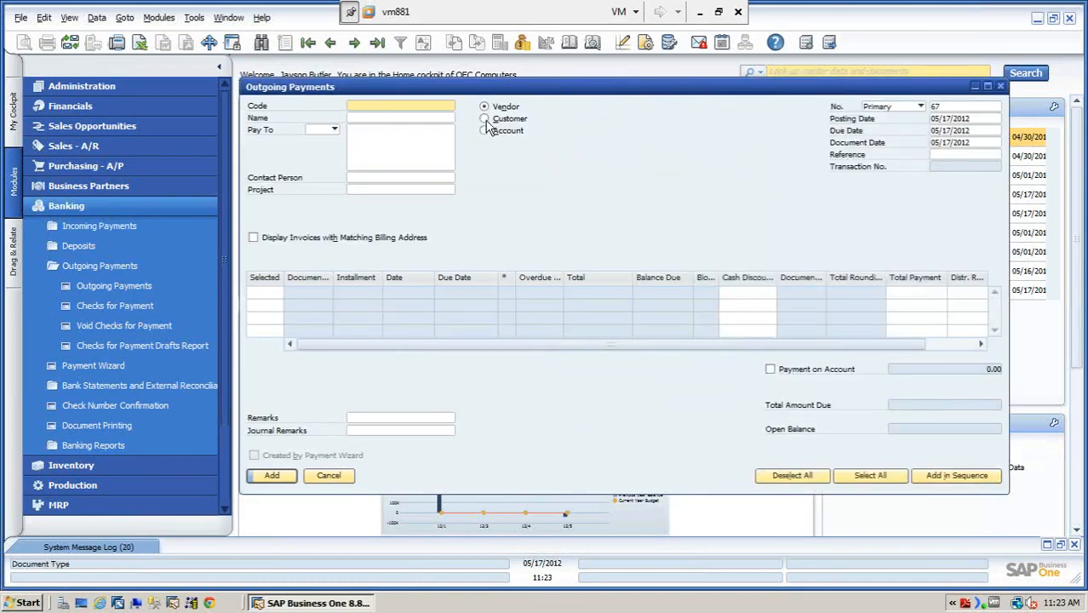
Step: Compare the Customer and Account versions of the outgoing payment form and return it to Vendor
click(483, 119)
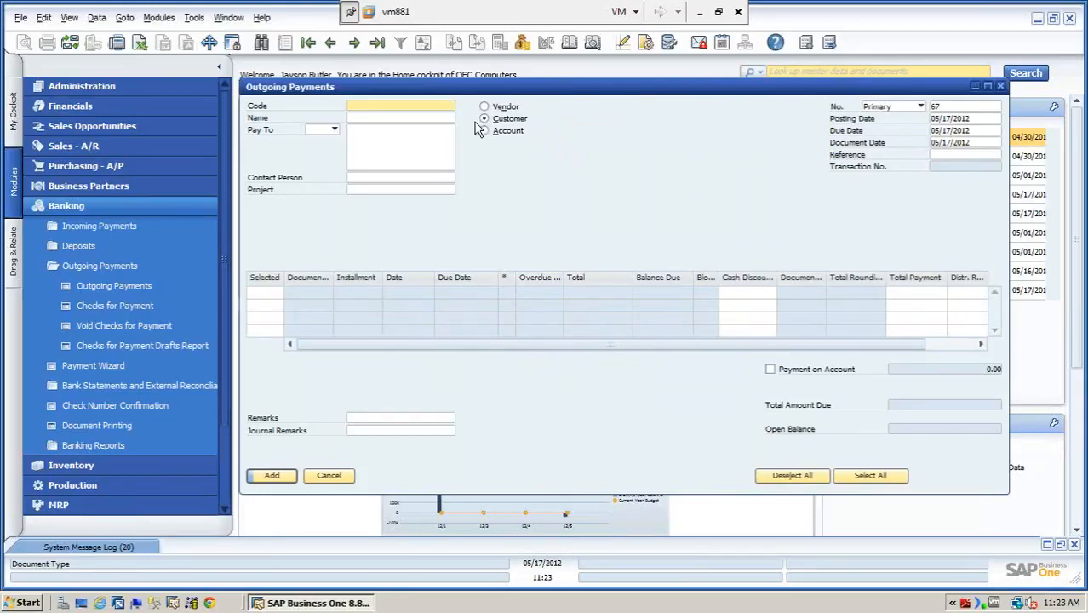
click(485, 132)
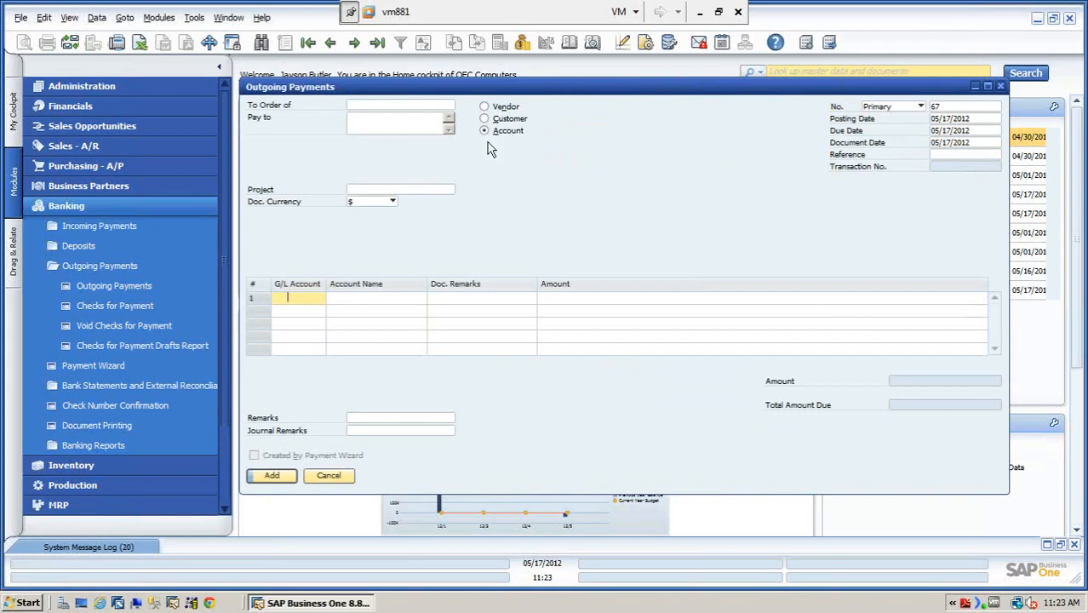
click(485, 108)
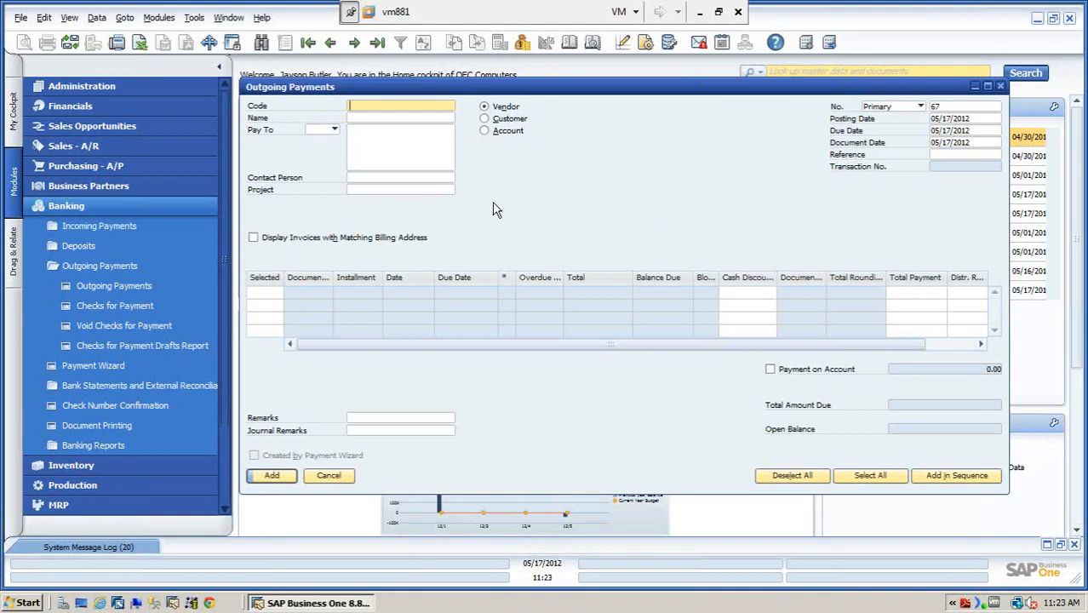
Step: Select the vendor Far East Imports, code V1010, for the outgoing payment
click(397, 120)
text(f)
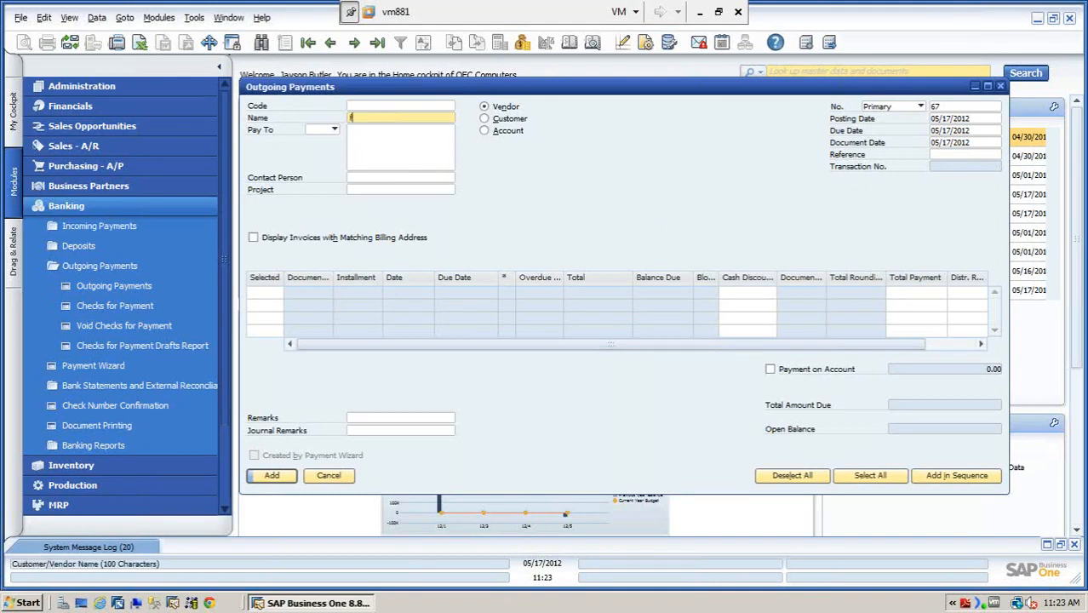
key(Tab)
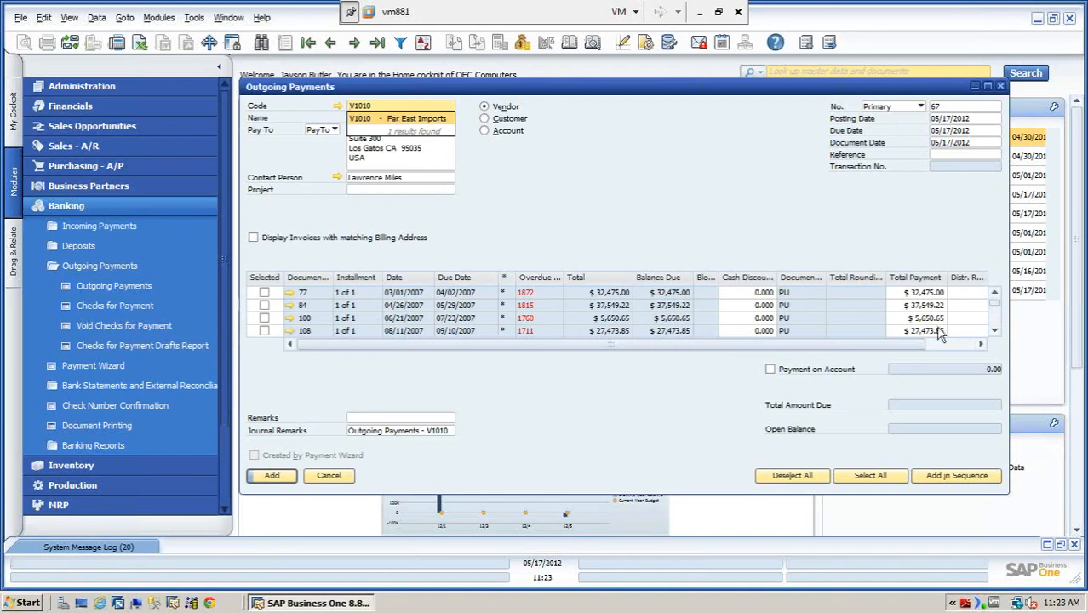
Step: Select the vendor's first open invoice, dated 03/01/2007, and set its total payment to 30,000
drag(743, 349, 802, 346)
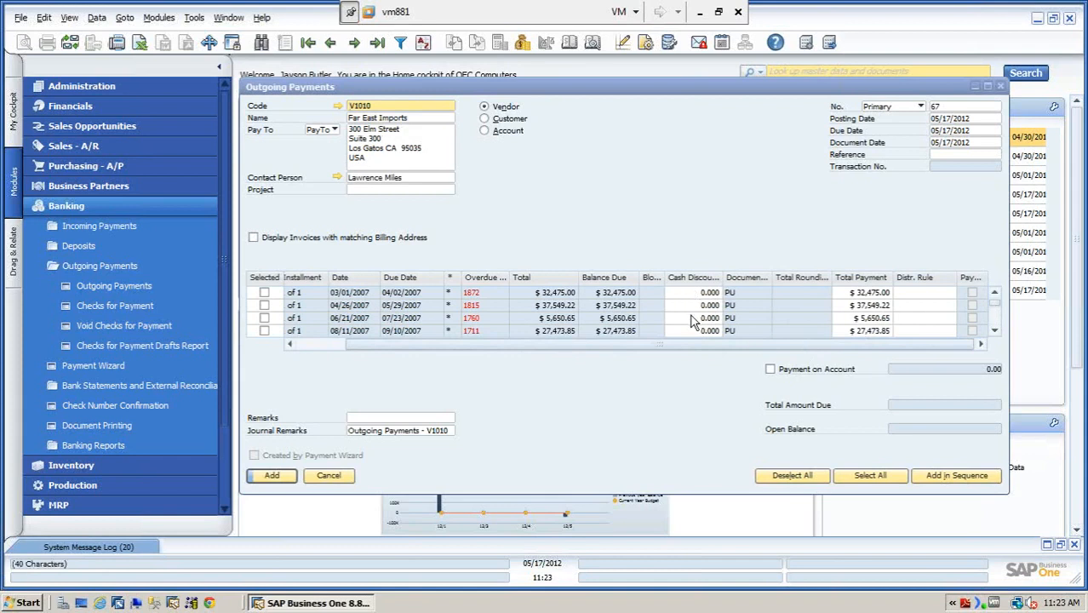
click(864, 293)
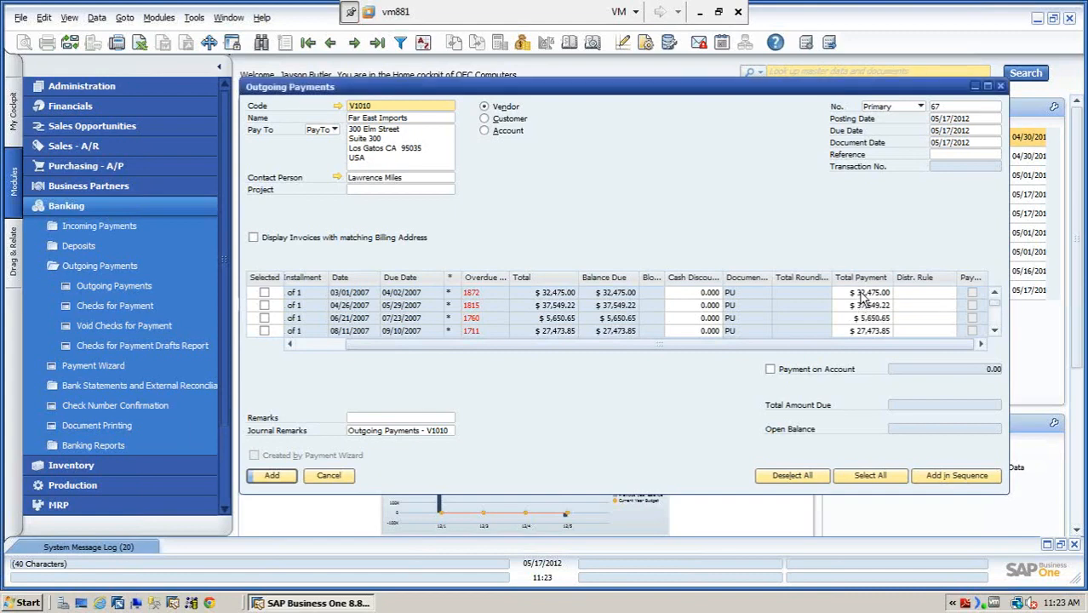
text(30000)
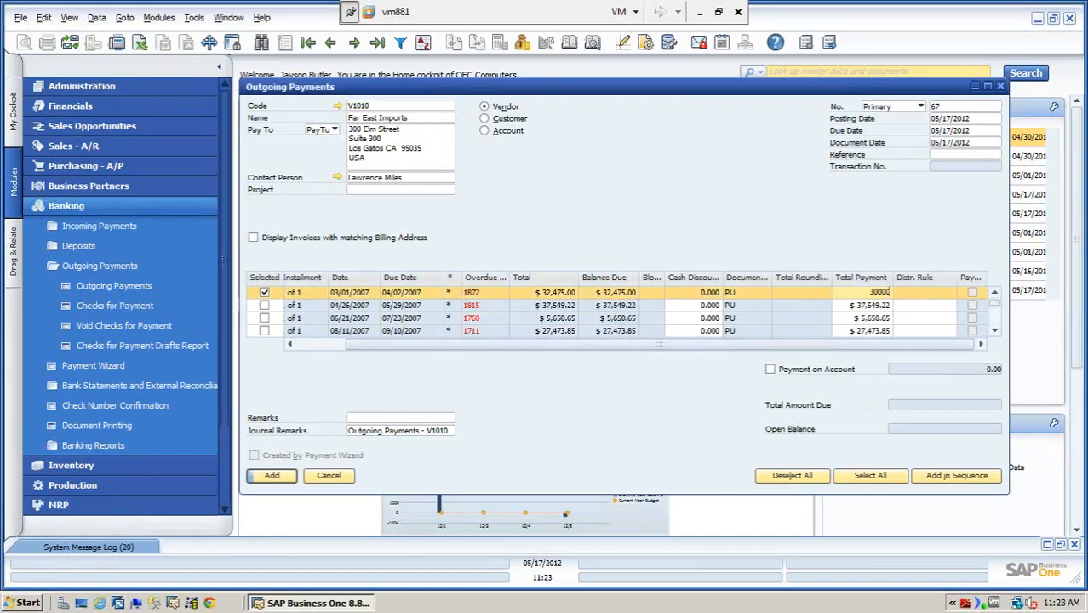
key(Tab)
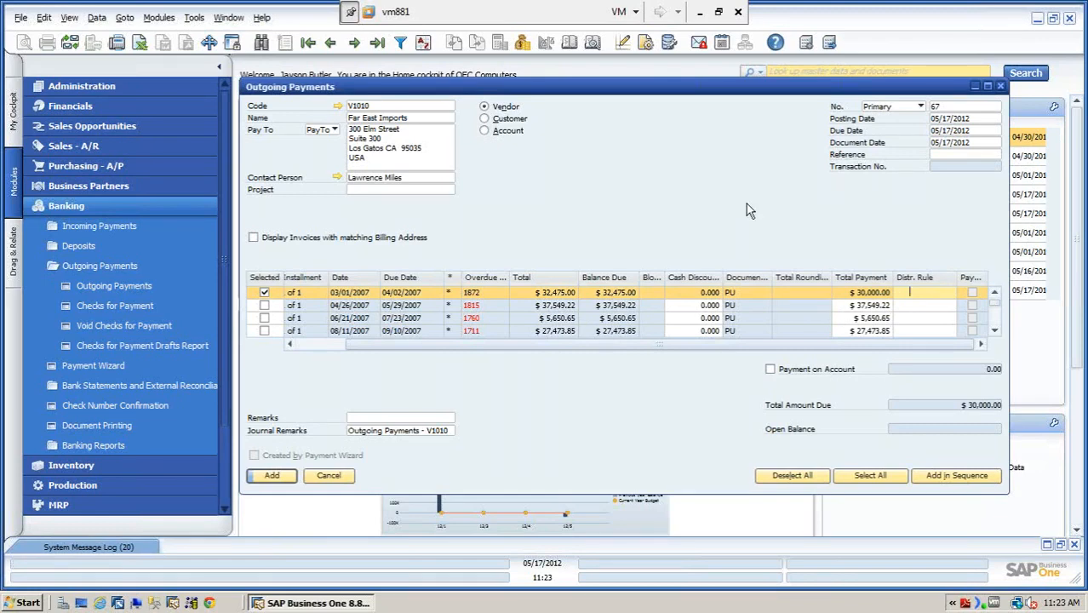
Step: Open the payment means of the outgoing payment and review the credit cards available for paying the vendor
right_click(690, 150)
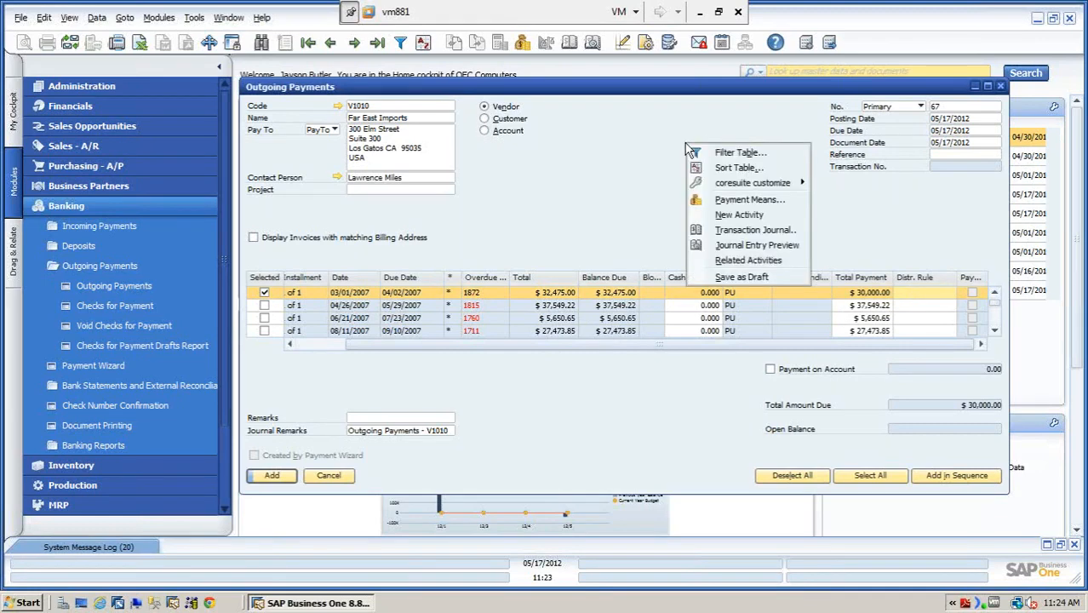
click(728, 202)
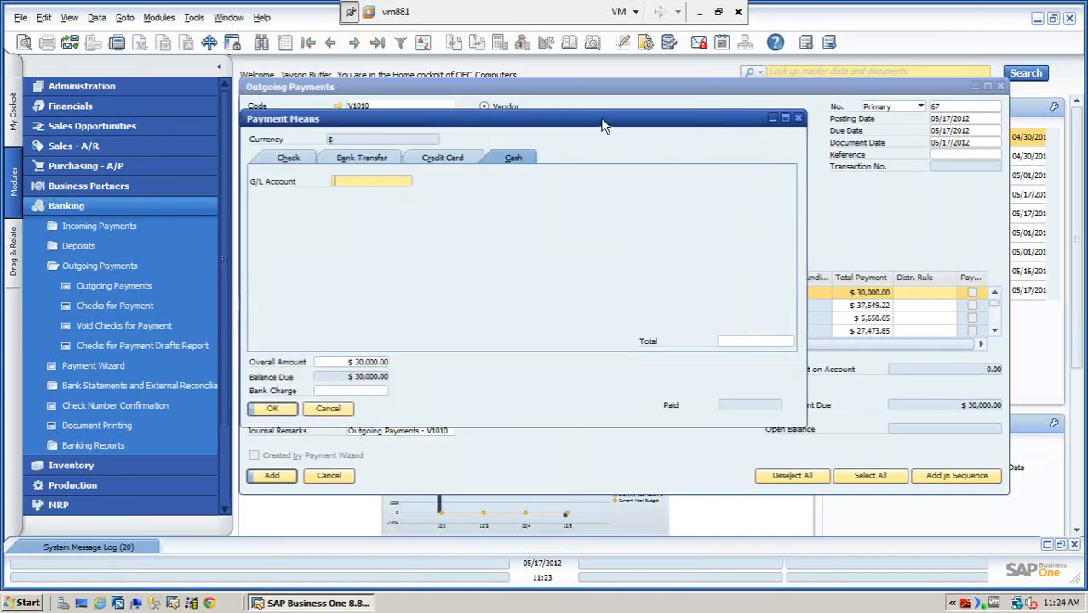
drag(598, 118, 693, 133)
click(539, 181)
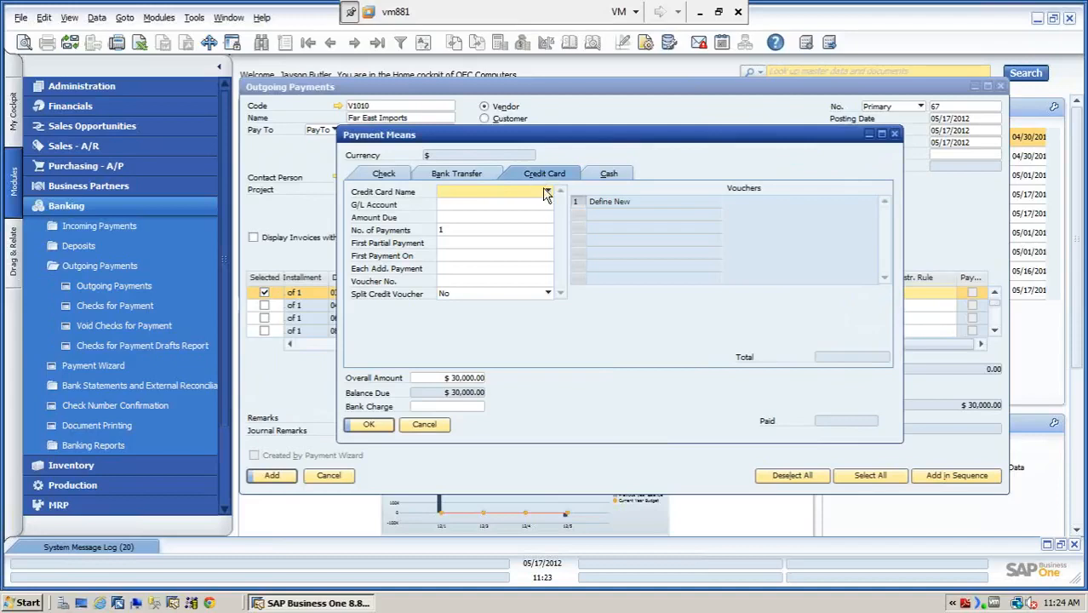
click(548, 192)
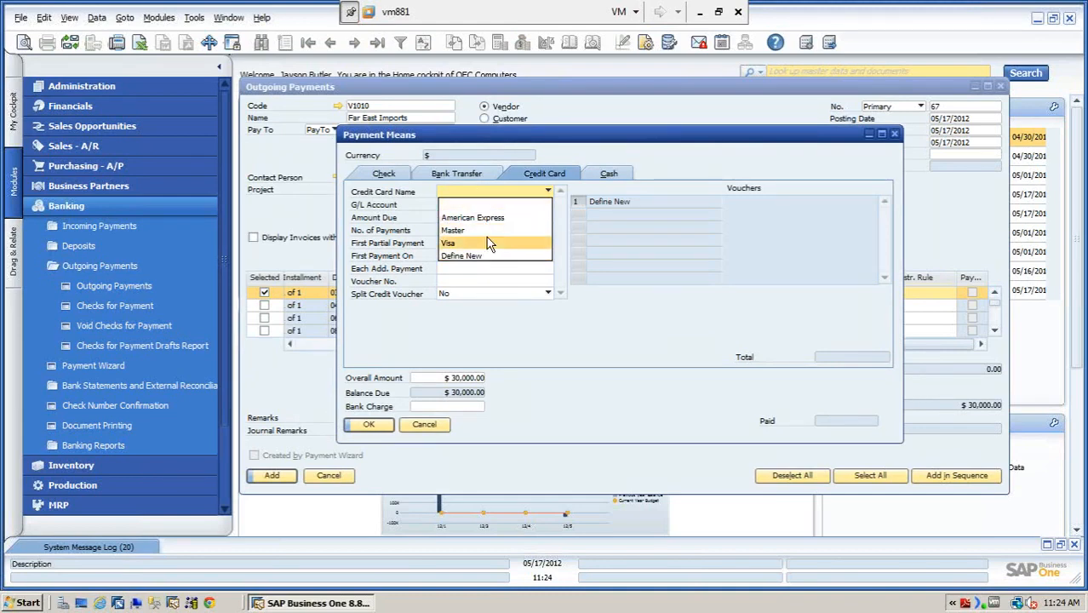
click(386, 183)
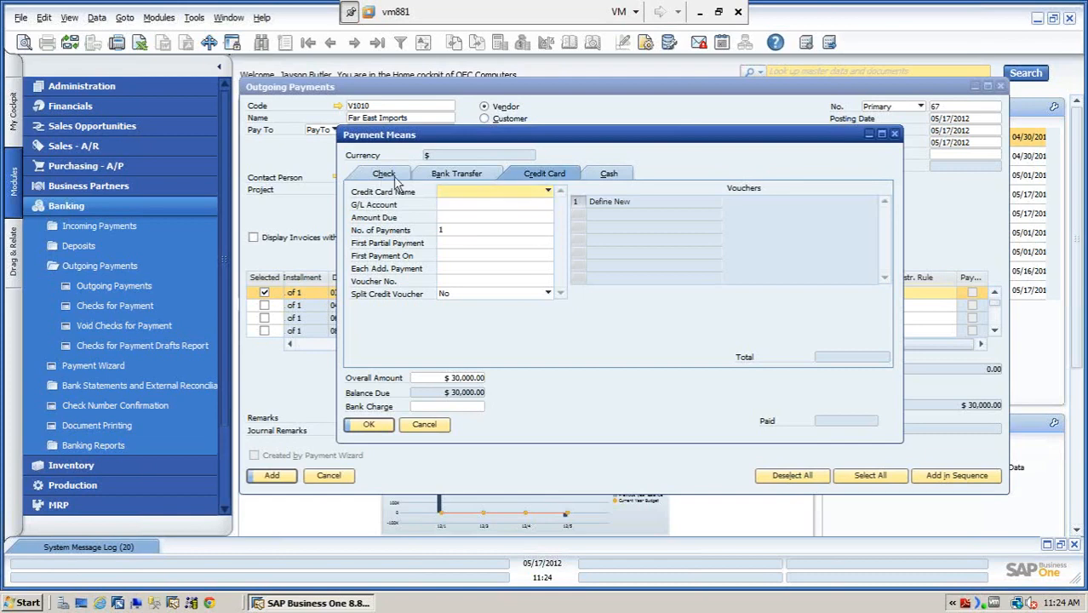
Step: Choose check as the payment means and copy the full balance due of $30,000.00 into the check amount
click(385, 175)
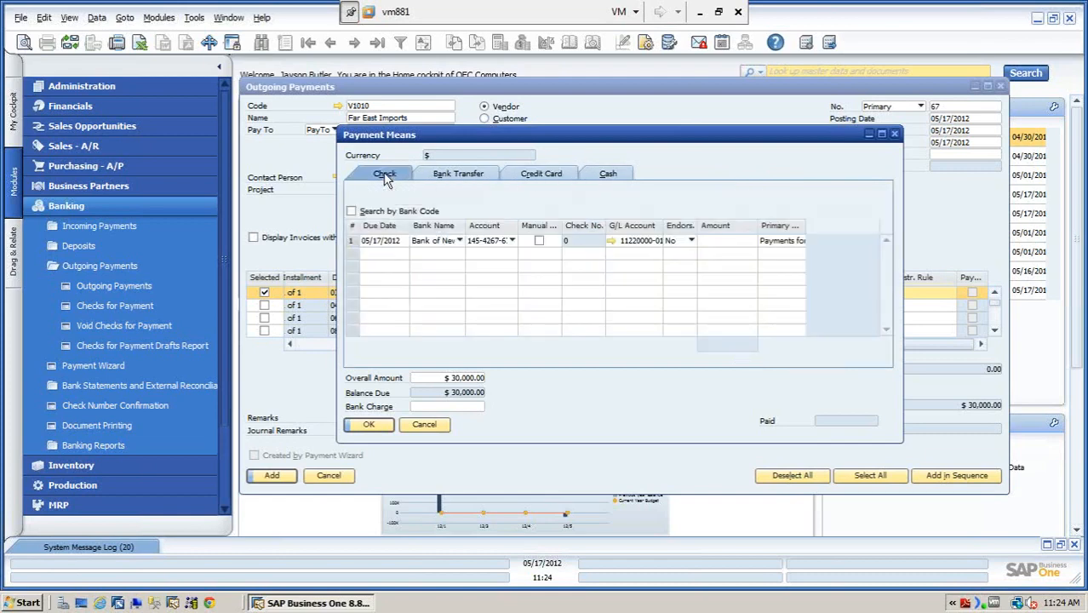
drag(531, 146, 451, 110)
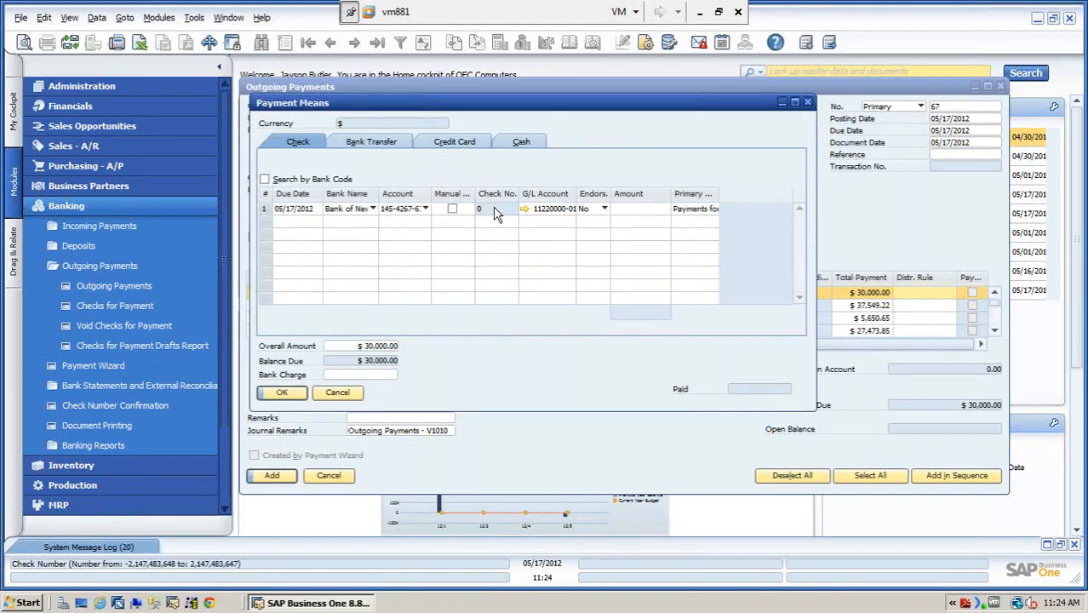
right_click(630, 212)
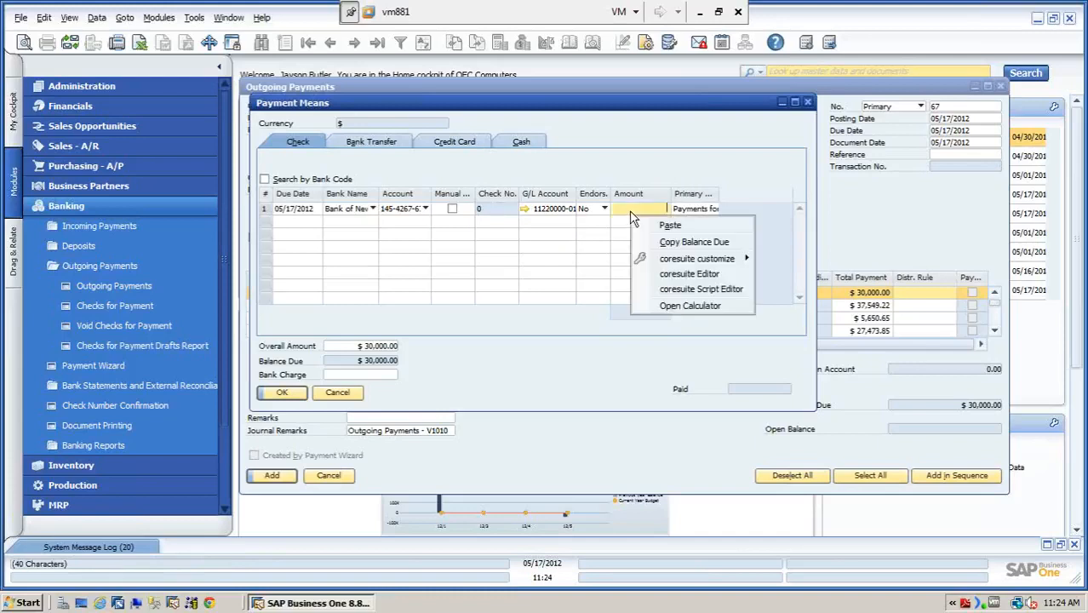
click(666, 242)
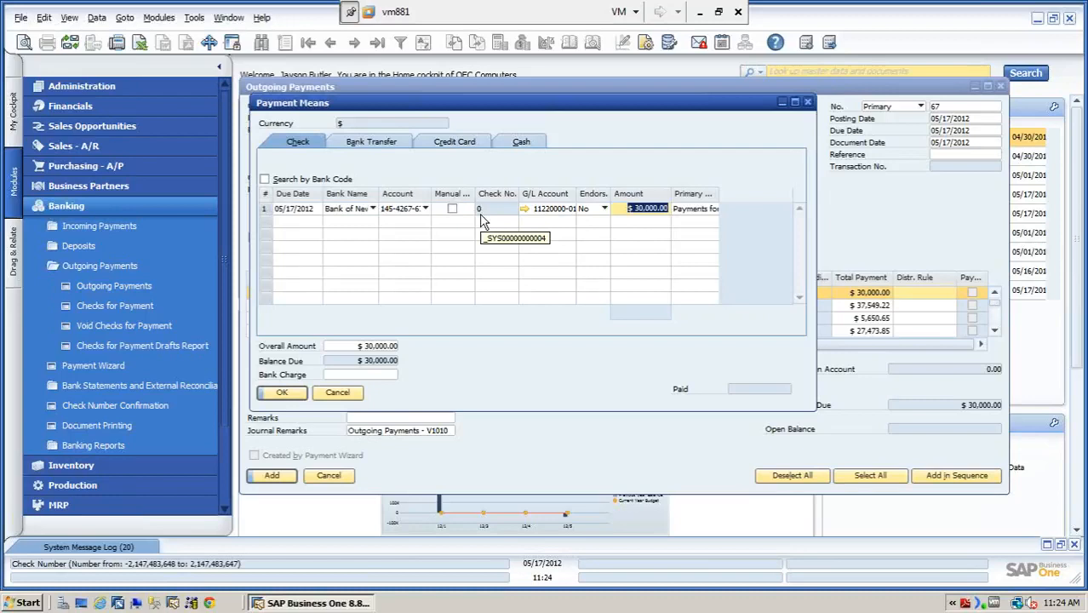
Step: Mark the check as manual to inspect its check number entry, and clear the manual option again
click(452, 209)
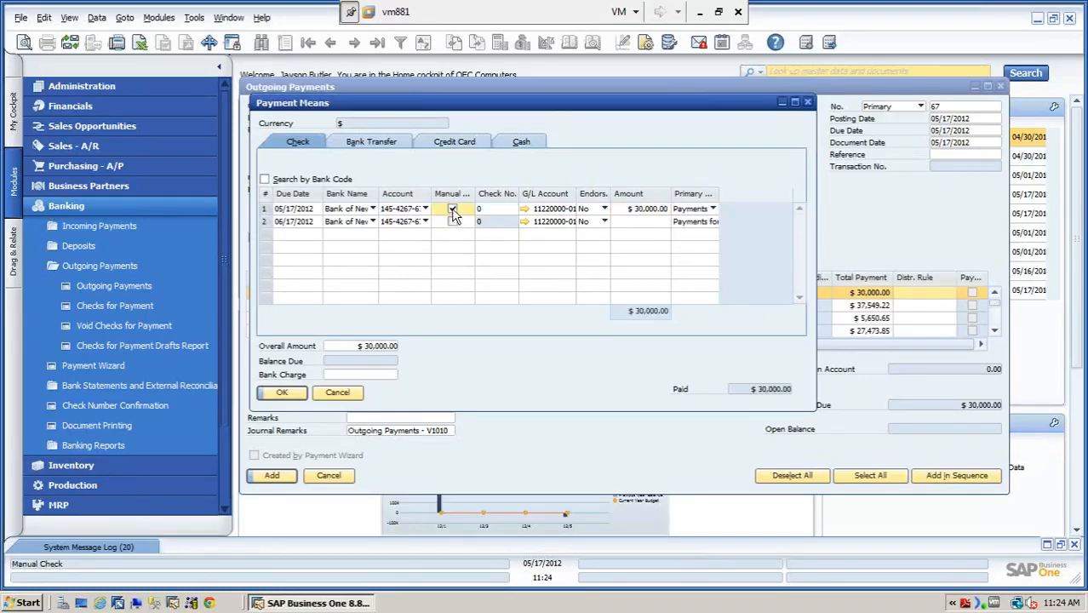
click(490, 209)
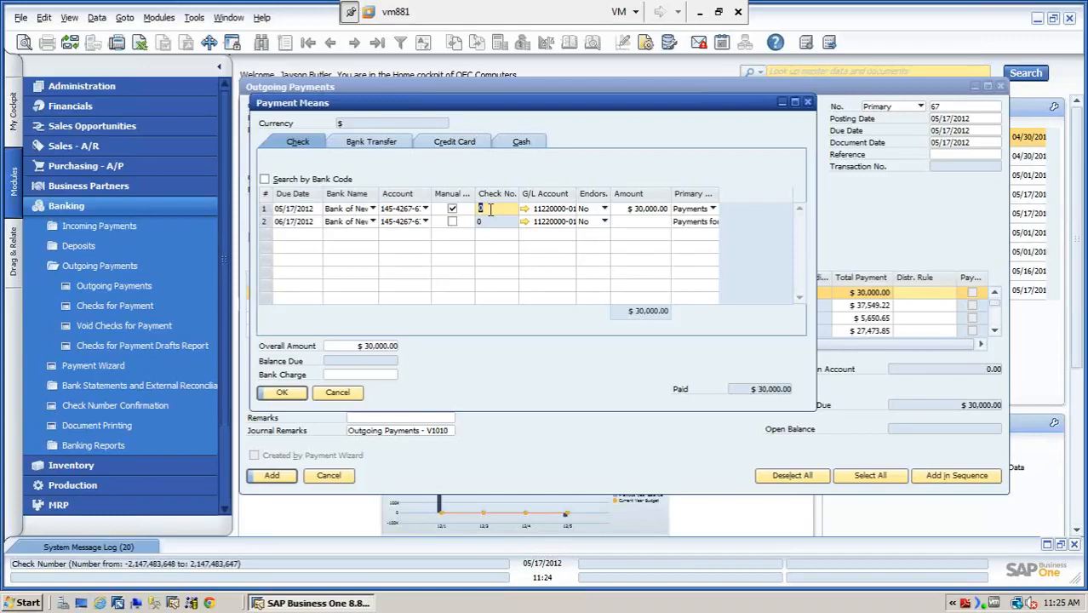
click(452, 209)
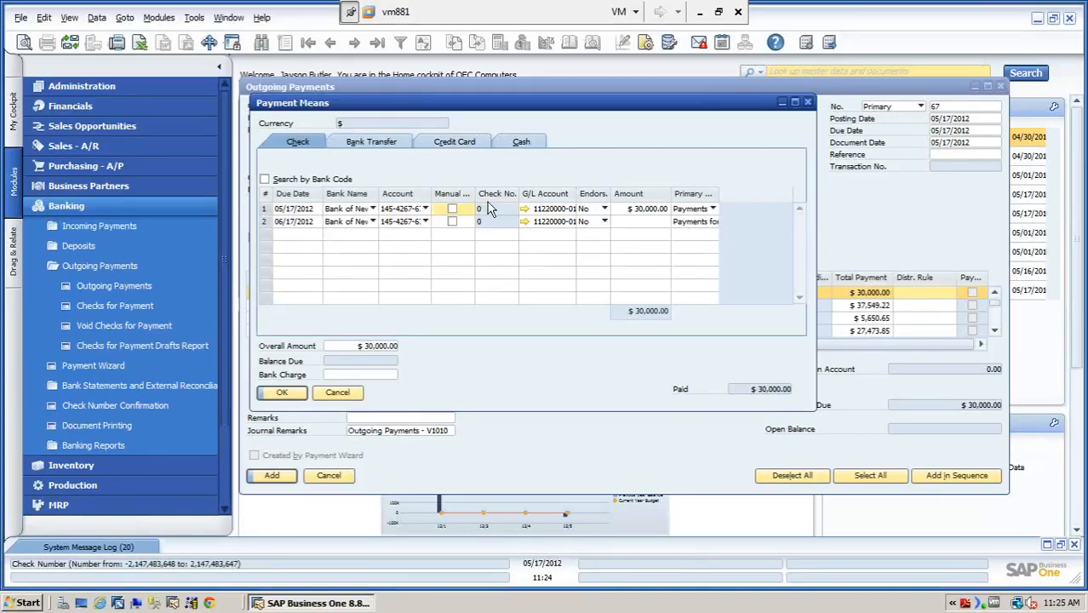
Step: Accept the check payment means and add the outgoing payment to Far East Imports
click(281, 395)
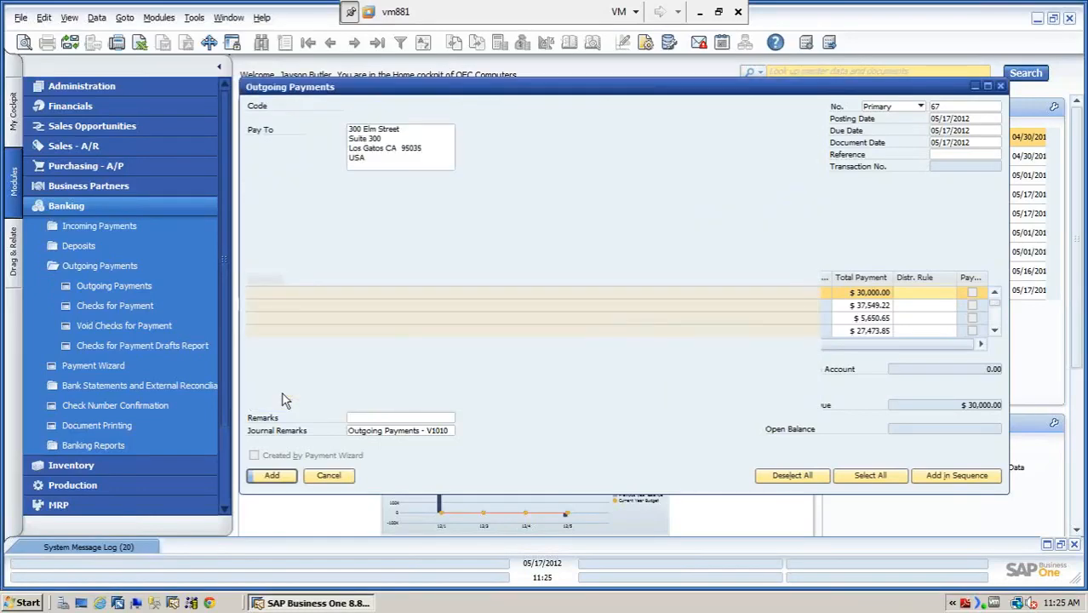
click(272, 476)
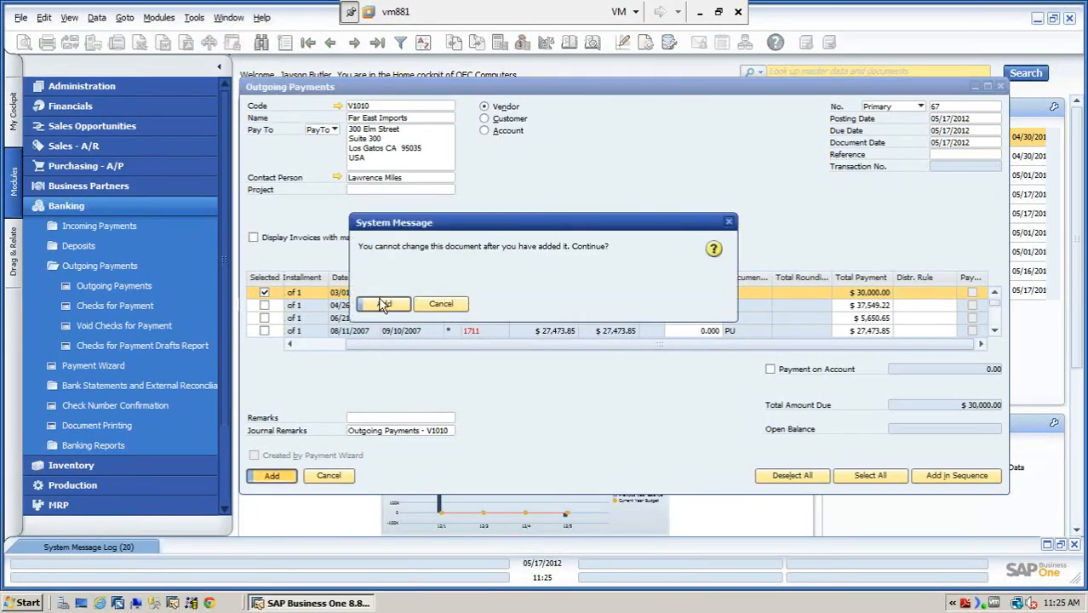
click(383, 305)
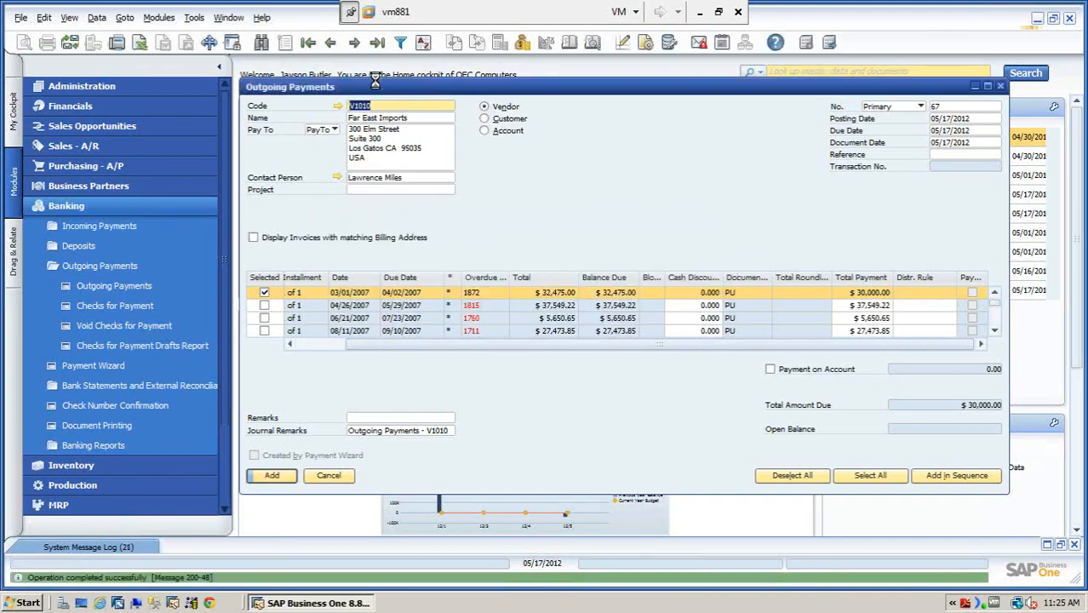
Step: Reopen the last added outgoing payment and review its linked journal entry and the partially paid A/P invoice
click(377, 42)
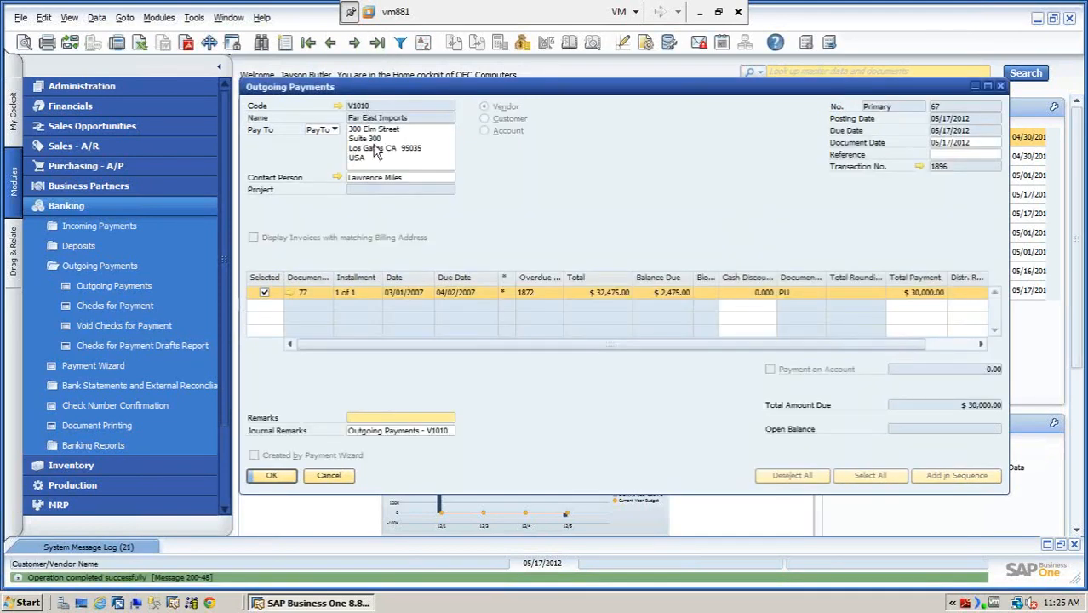
click(919, 166)
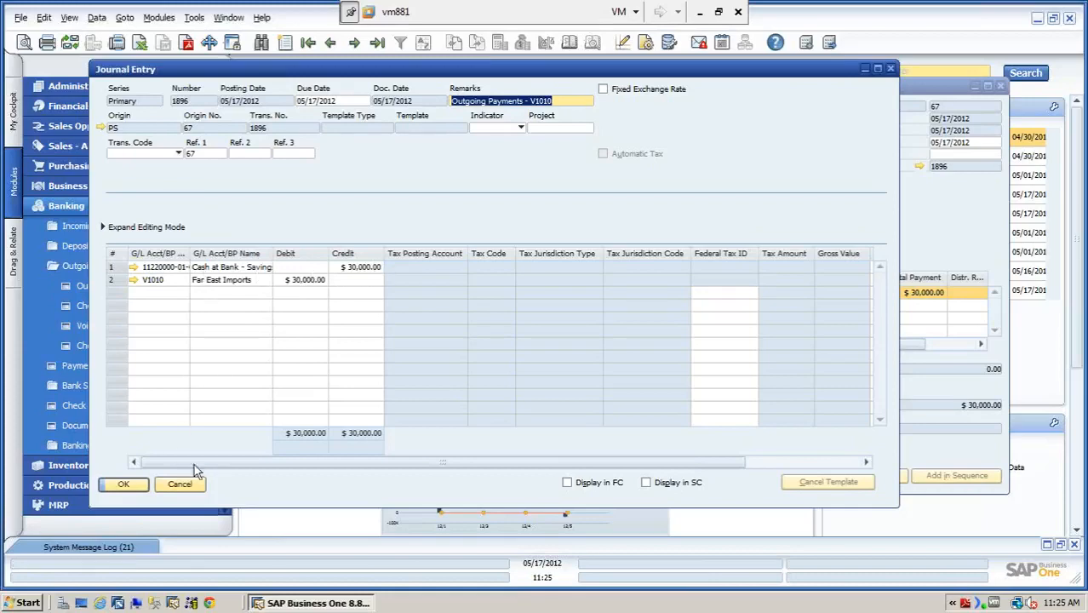
click(179, 485)
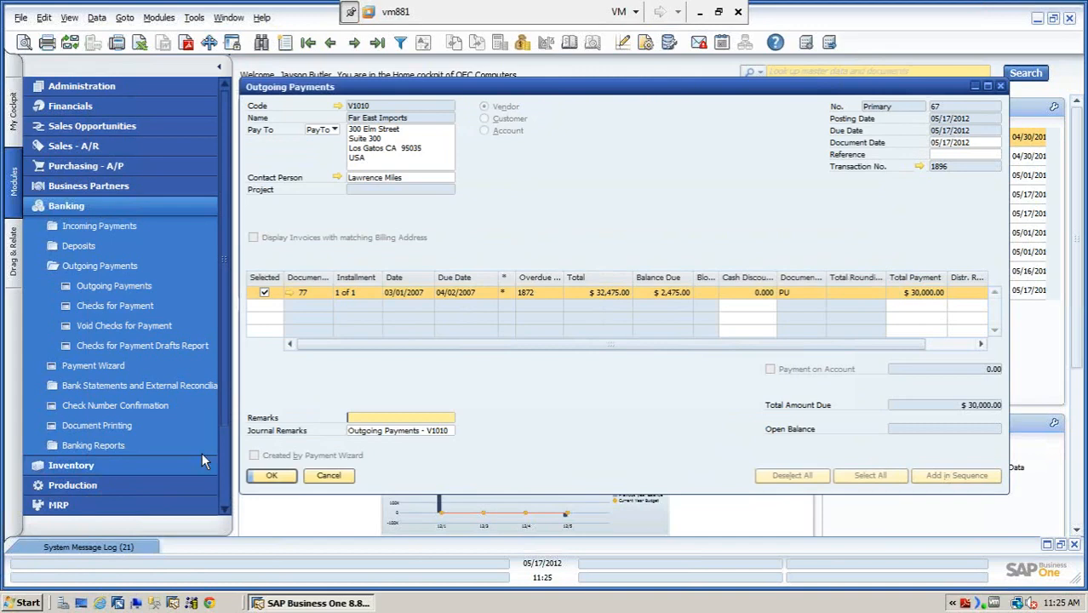
click(289, 292)
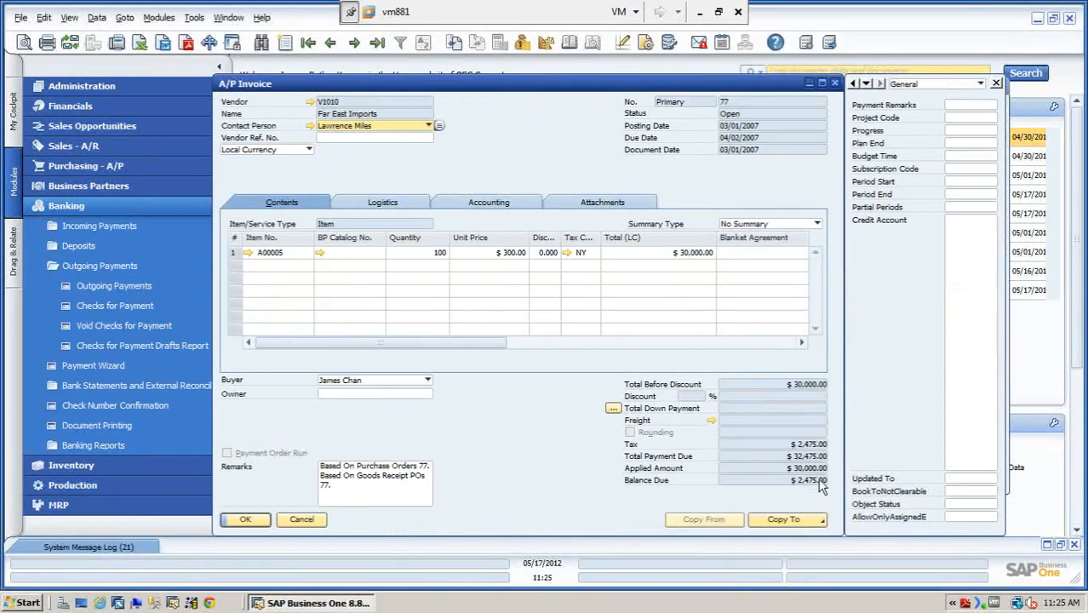
click(244, 521)
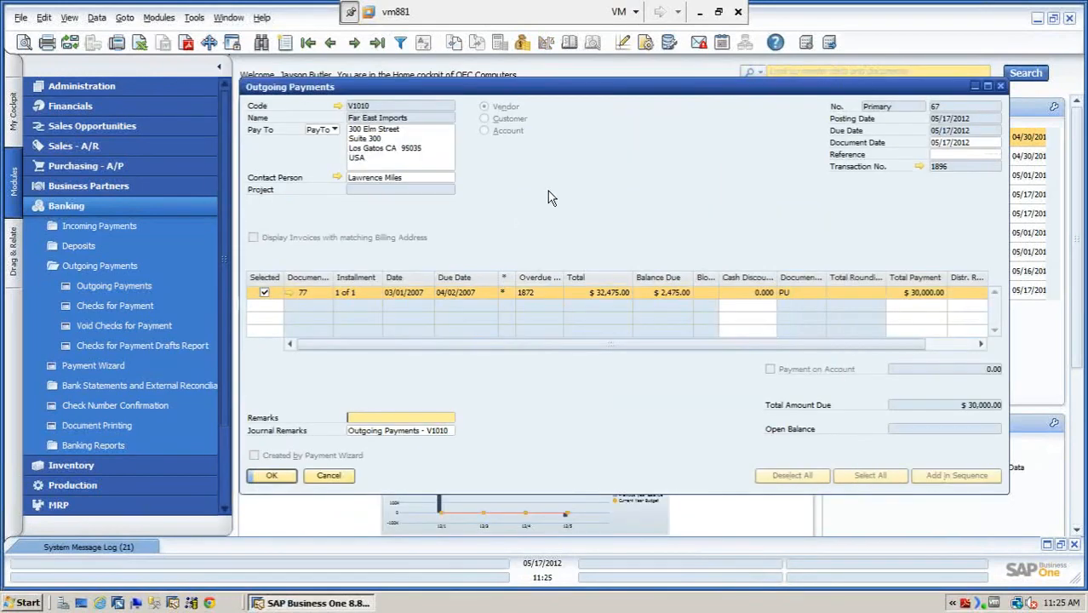
Step: Start a new outgoing payment to vendor Far East Imports and select open invoice 77 for payment
drag(452, 89, 347, 82)
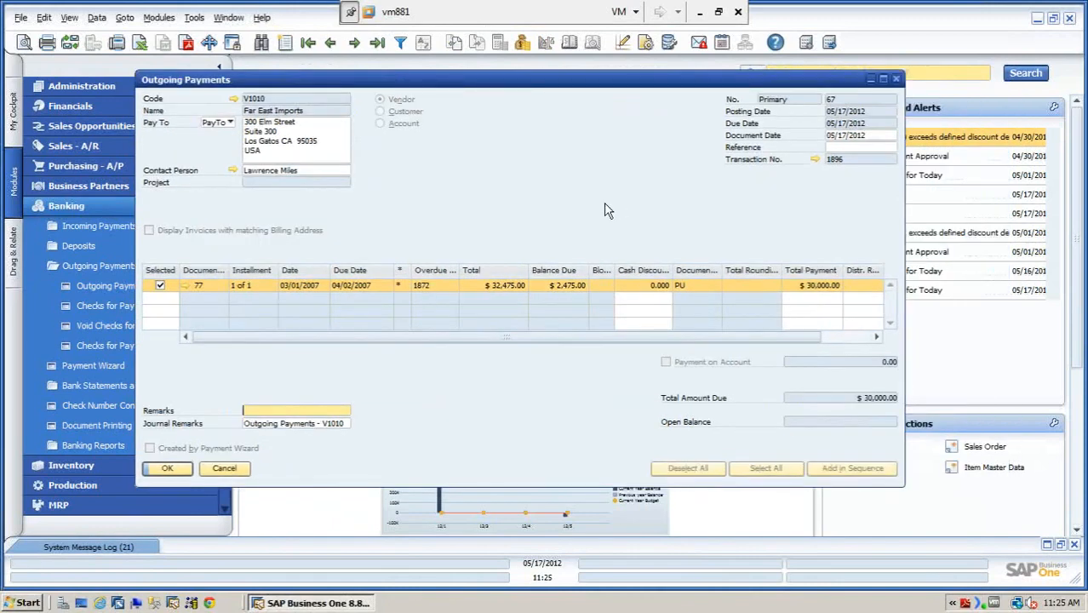
click(286, 44)
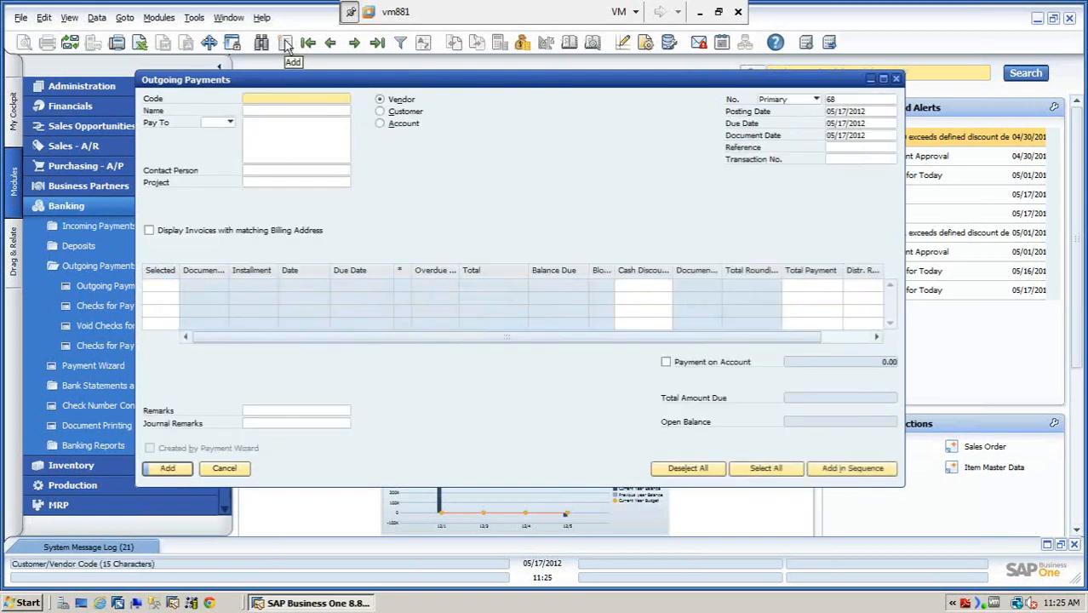
click(268, 109)
key(Tab)
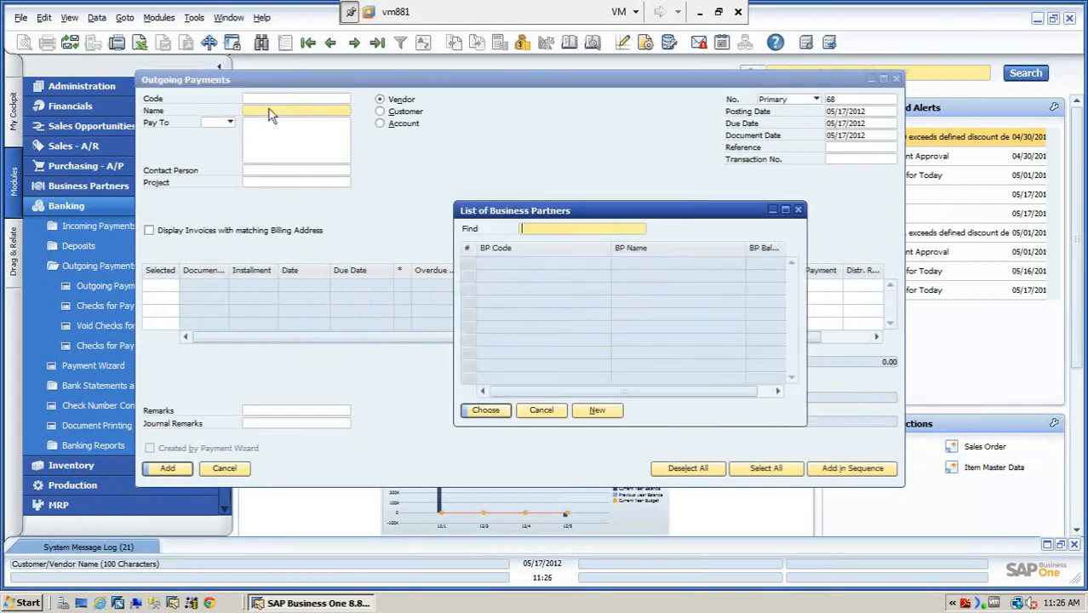
click(632, 277)
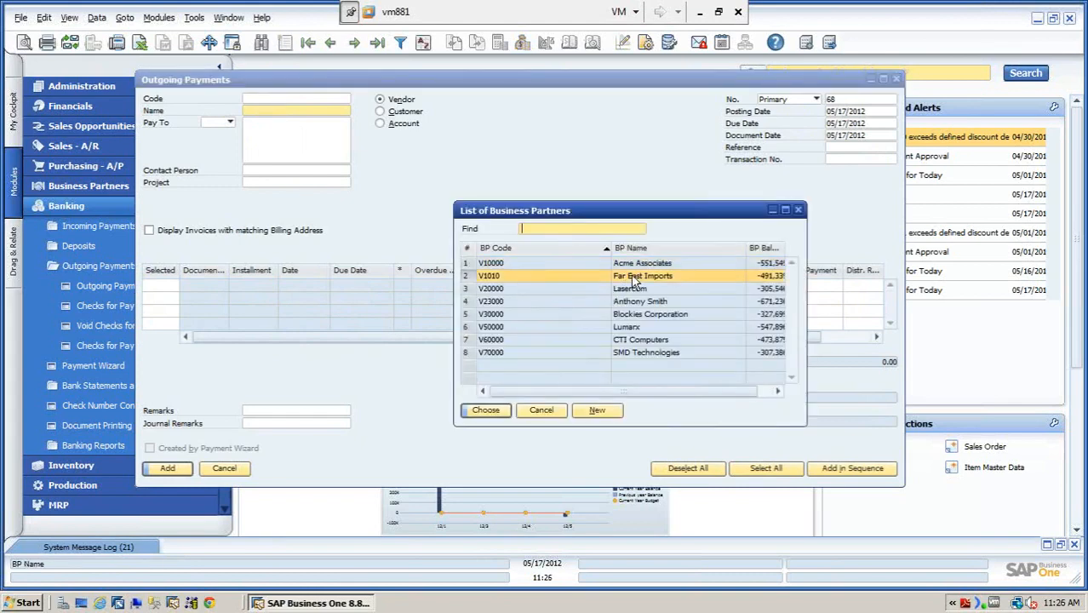
click(486, 410)
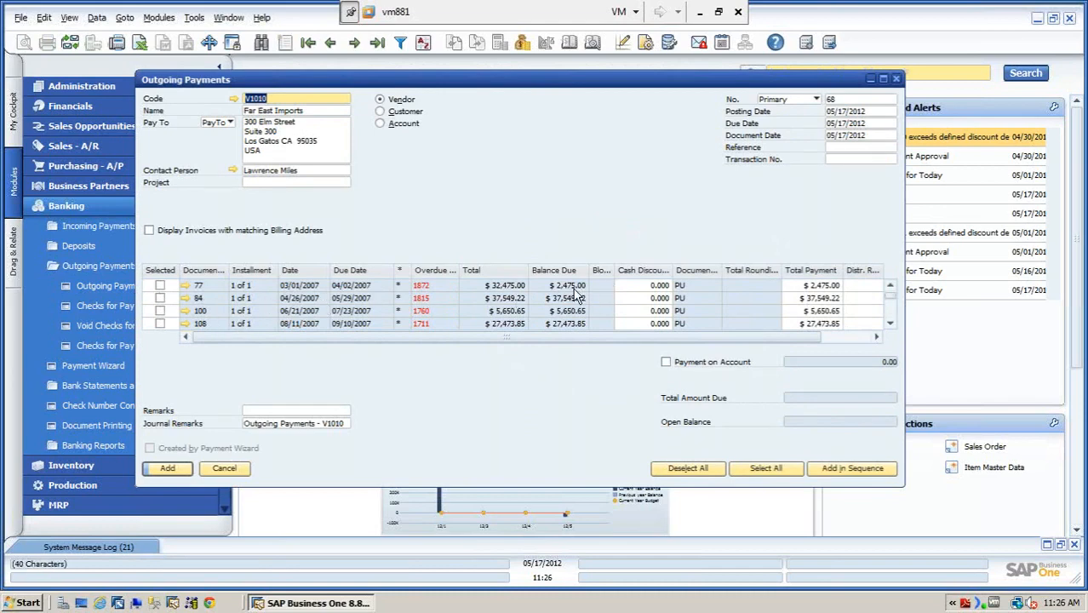
click(160, 286)
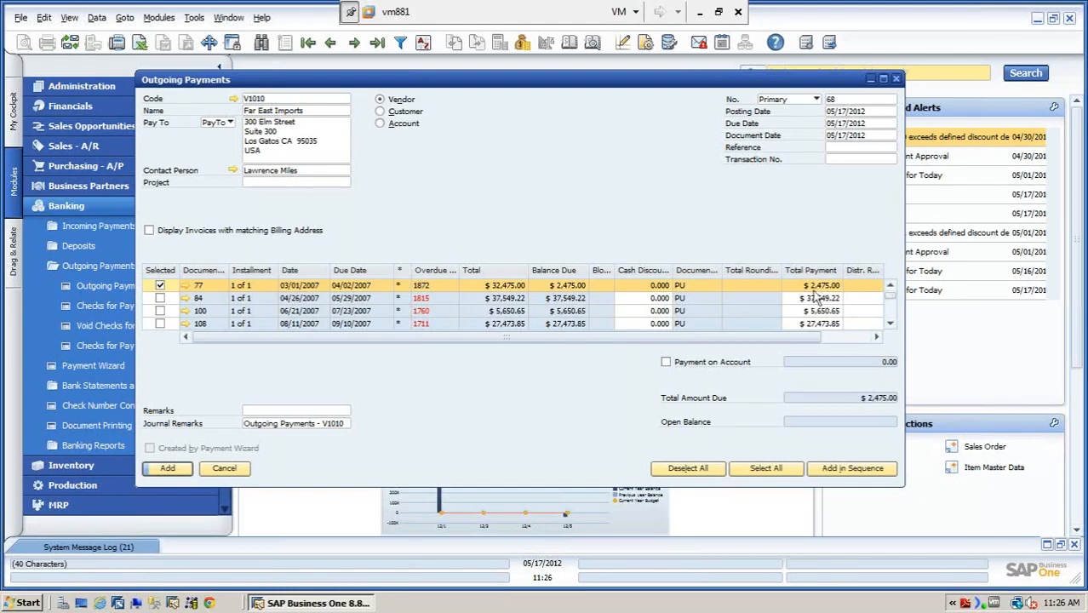
Step: Set up a bank transfer as payment means with transfer date 05/17/2012 and a total of $2,450
right_click(649, 135)
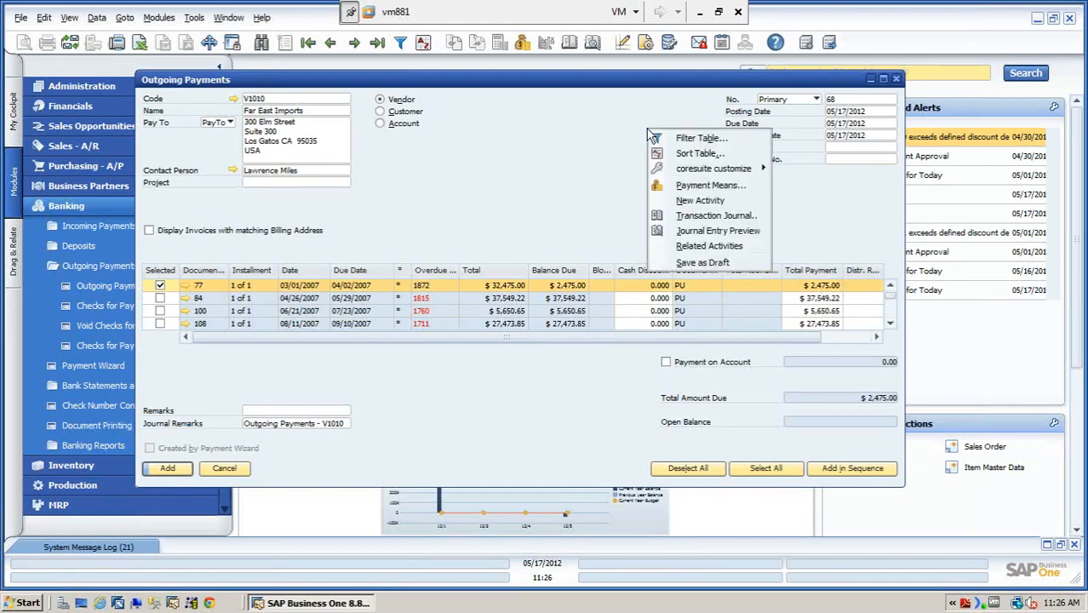
click(691, 185)
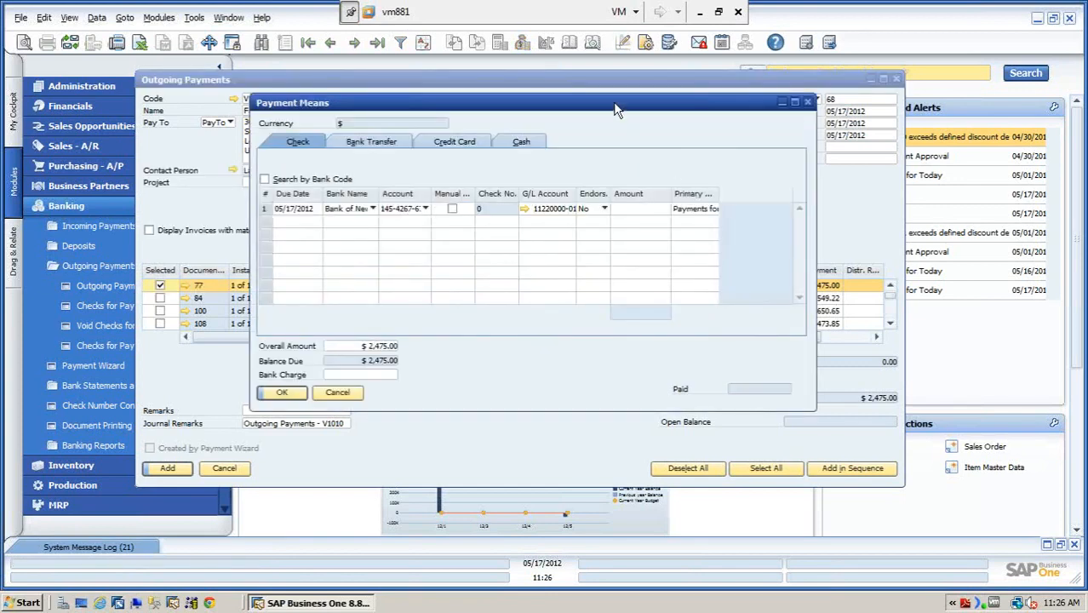
drag(614, 103, 683, 128)
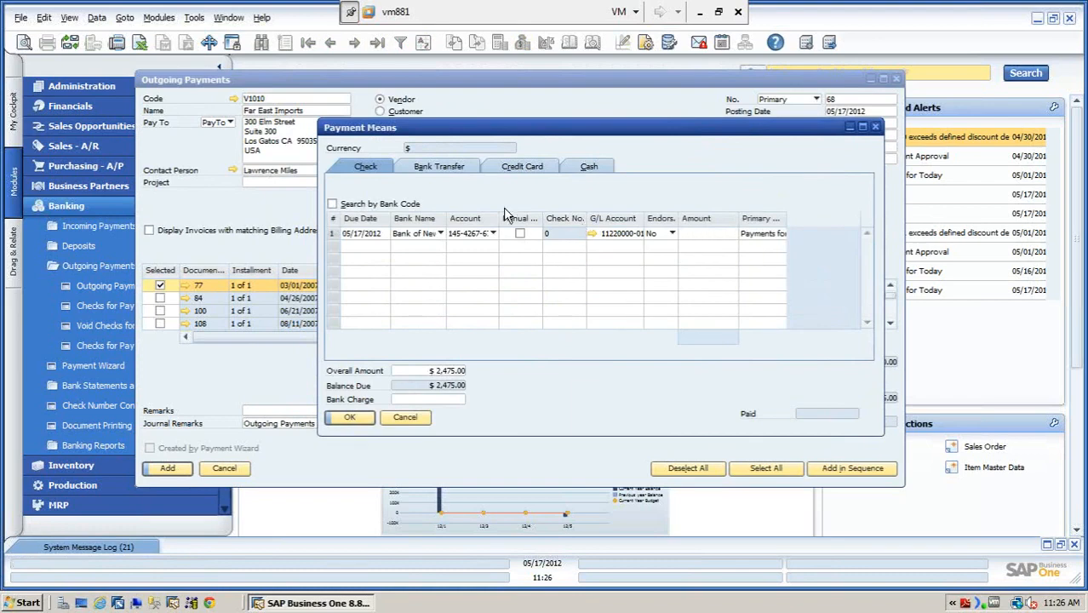
click(435, 167)
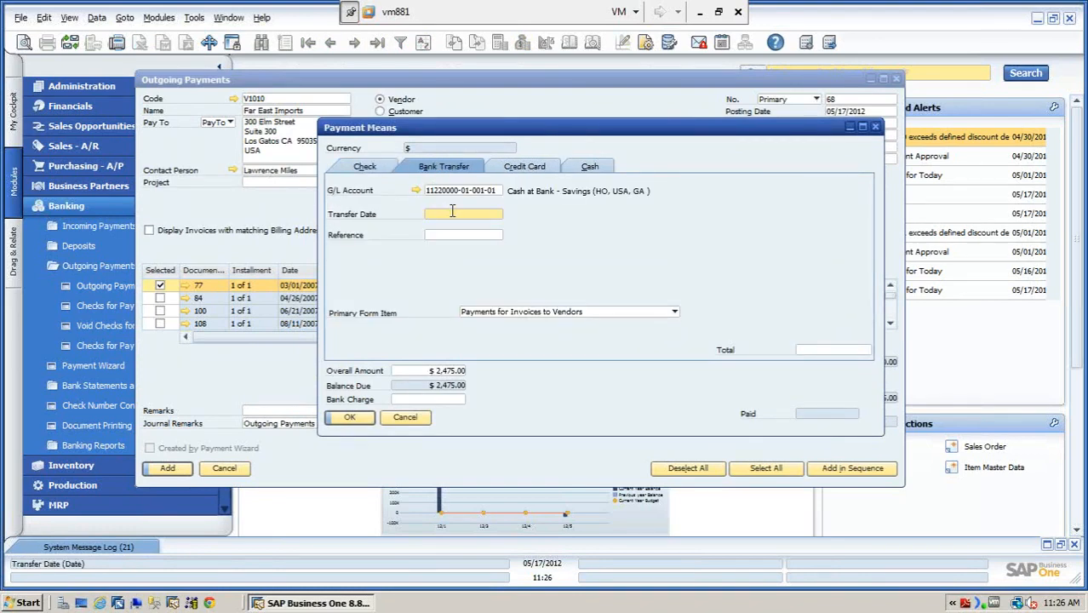
text(t)
key(Tab)
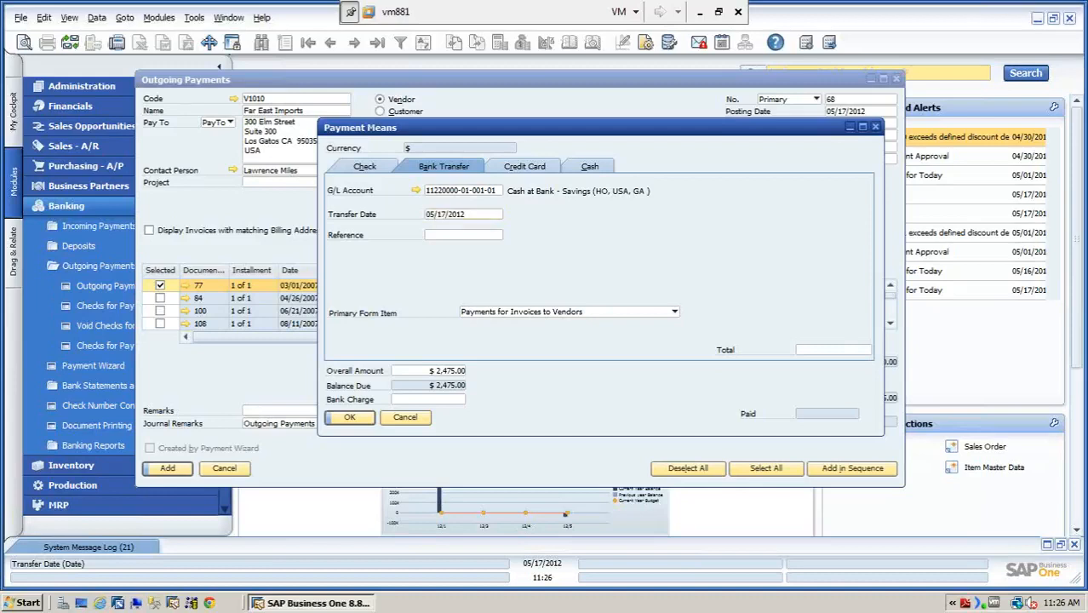
click(816, 349)
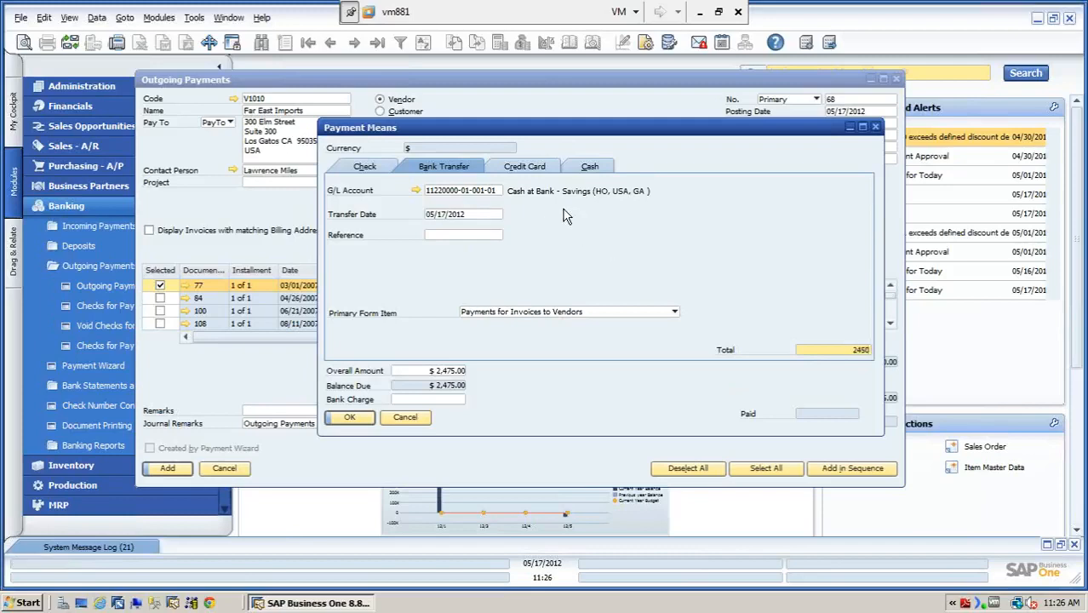
Step: Choose the Maintenance (HO, USA, GA) account as the G/L account for the cash payment means
click(590, 167)
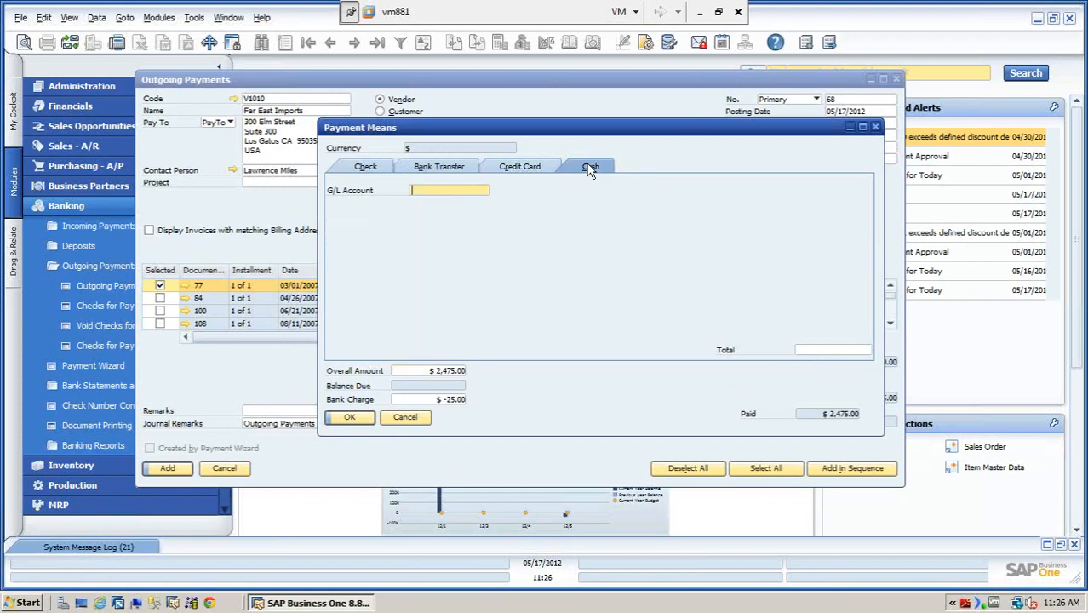
key(Tab)
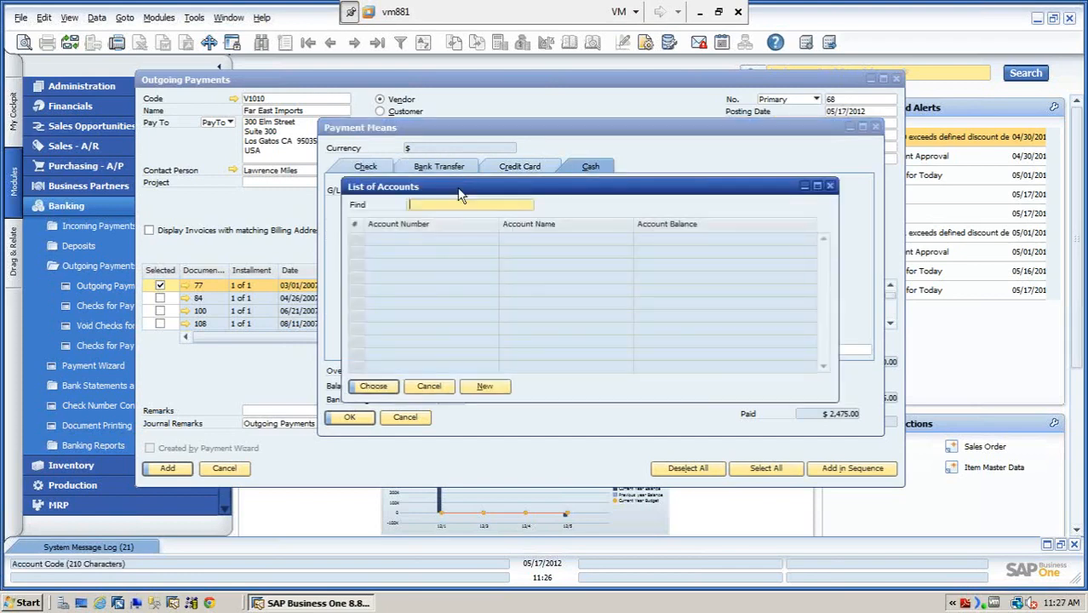
scroll(576, 332, down, 3)
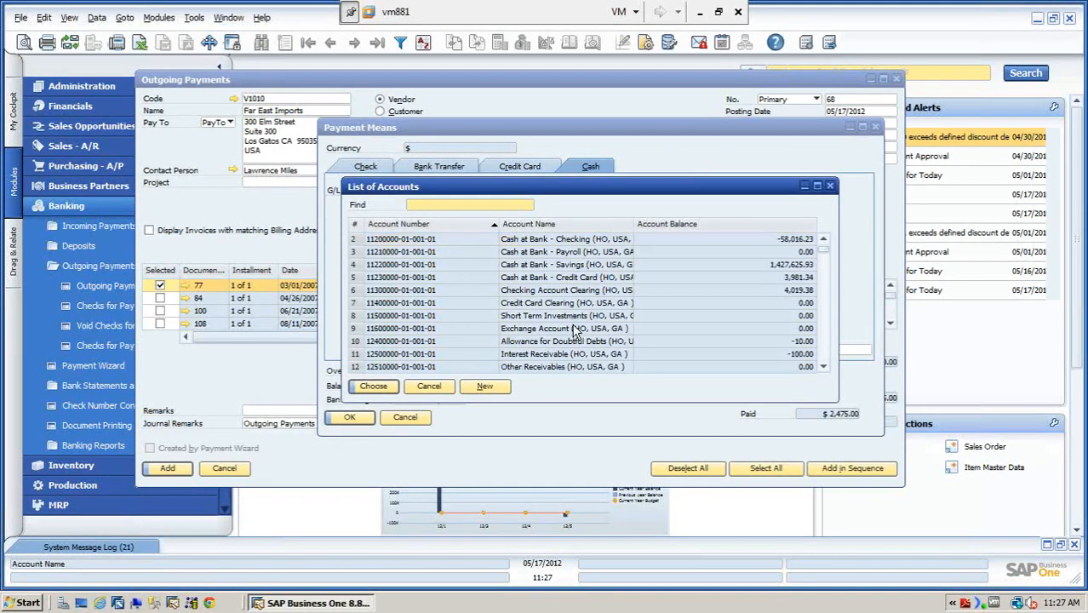
scroll(576, 332, down, 3)
scroll(575, 332, up, 2)
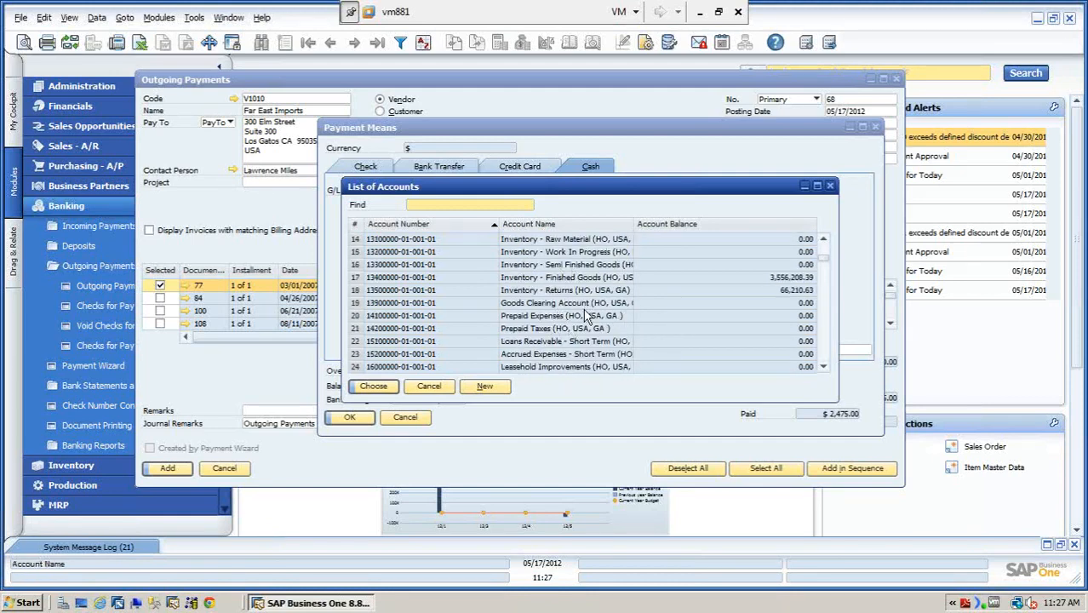
scroll(584, 319, down, 2)
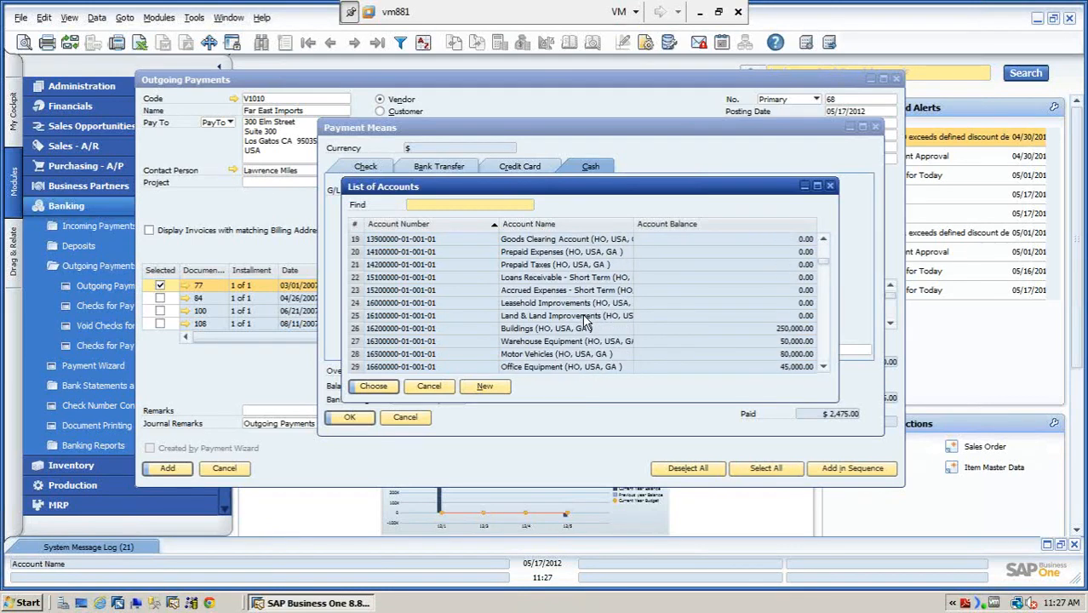
scroll(577, 359, down, 5)
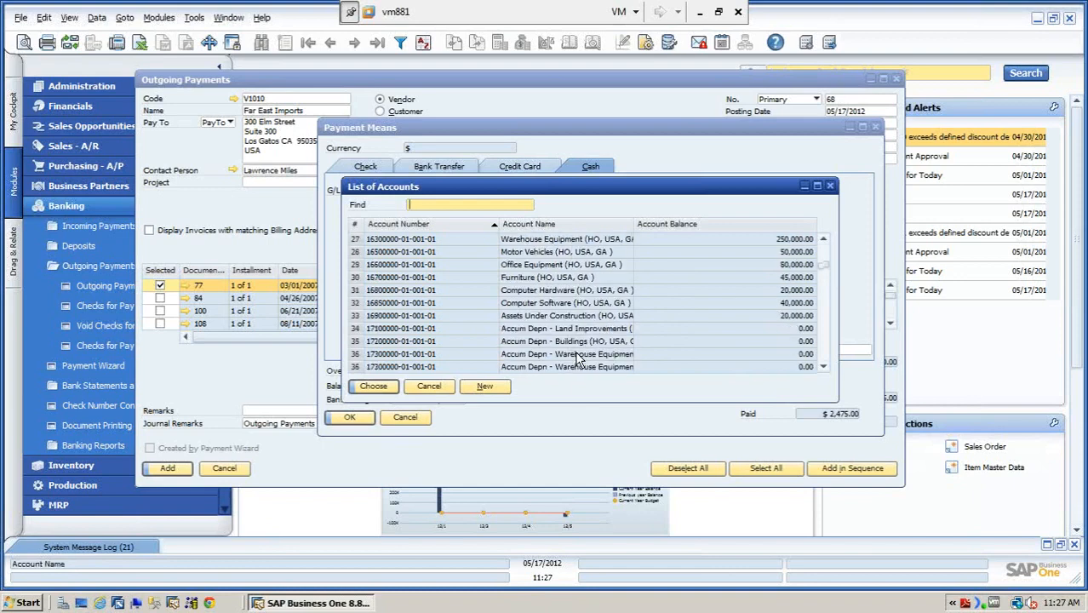
scroll(577, 359, down, 2)
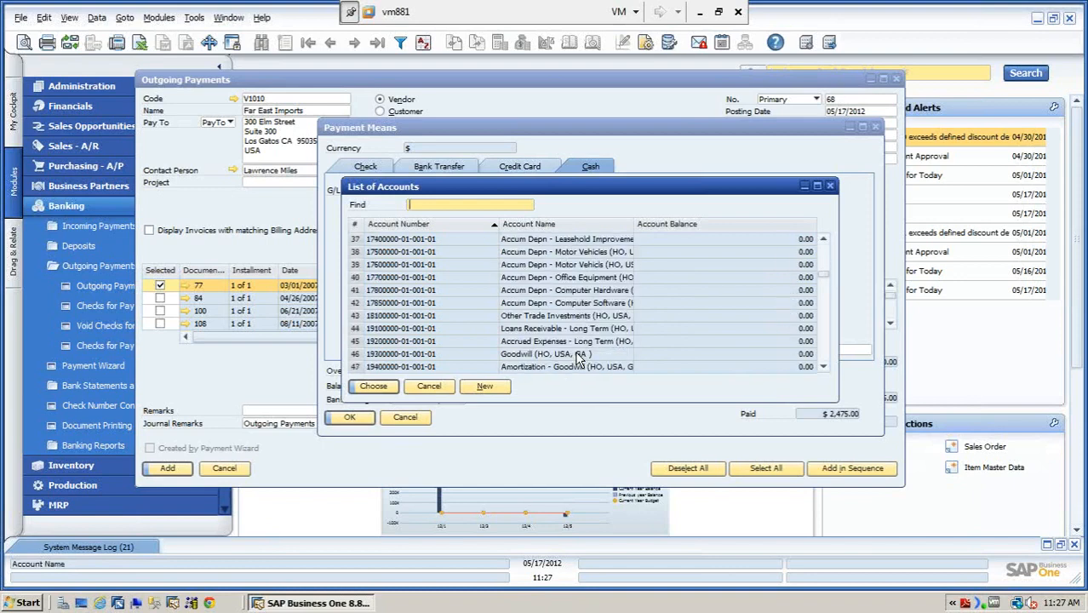
scroll(578, 358, down, 8)
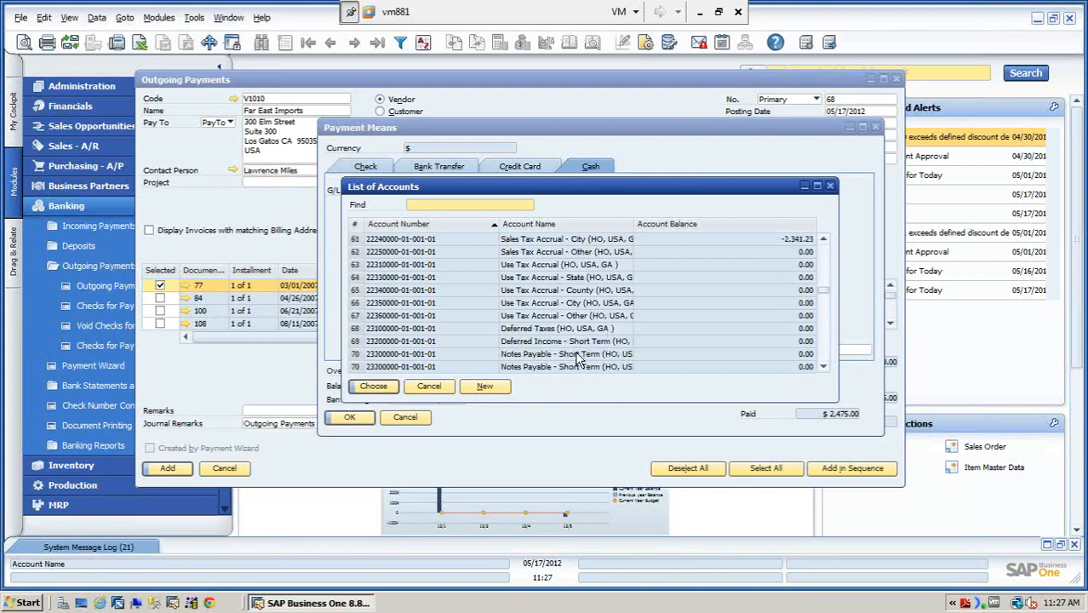
scroll(577, 359, down, 4)
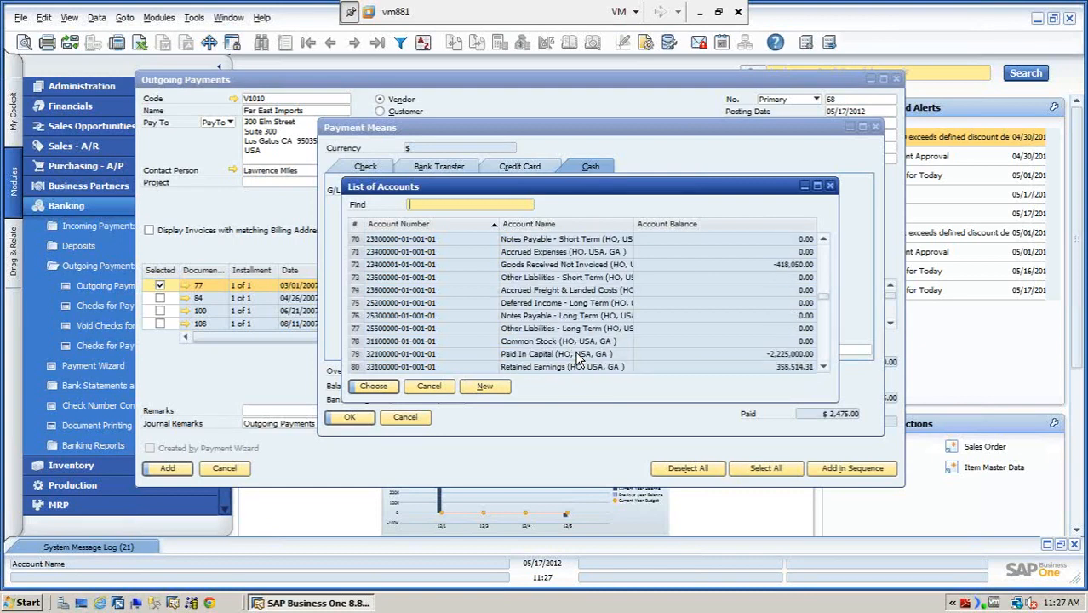
scroll(577, 359, down, 6)
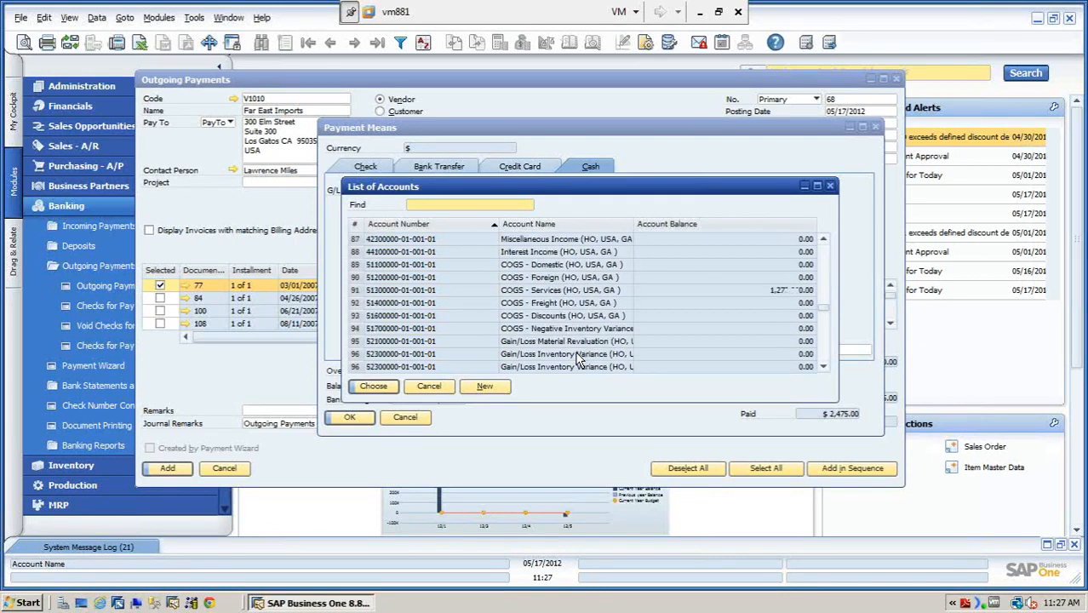
scroll(577, 359, down, 11)
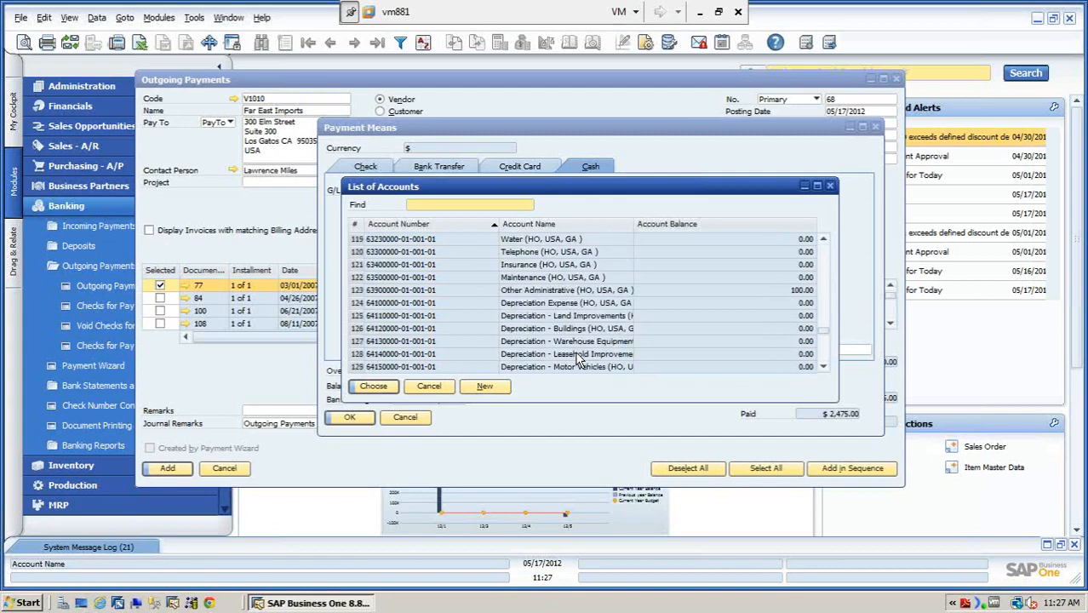
scroll(577, 359, up, 2)
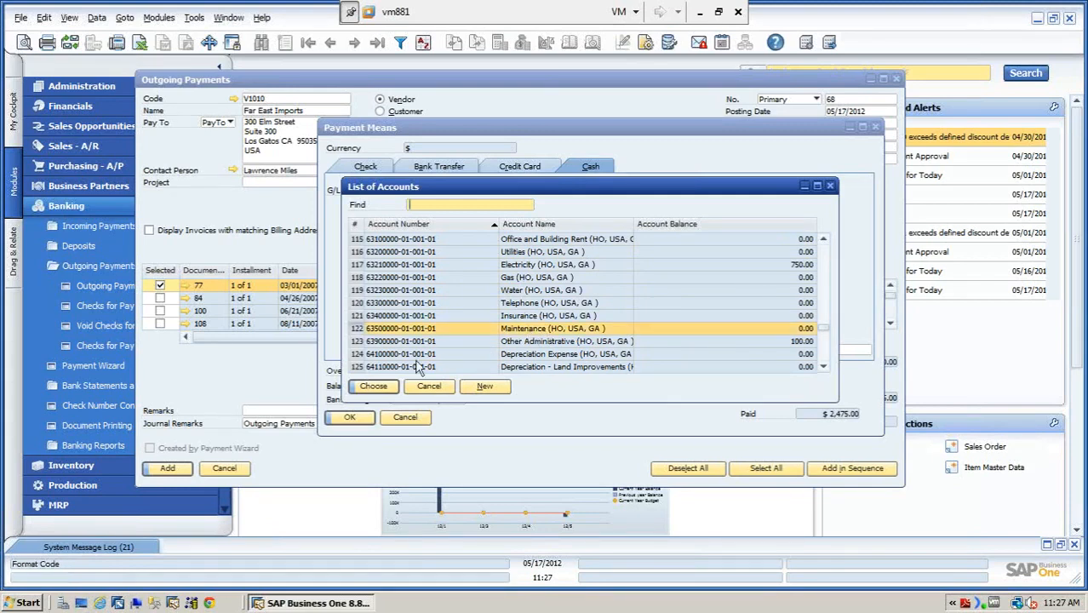
click(373, 386)
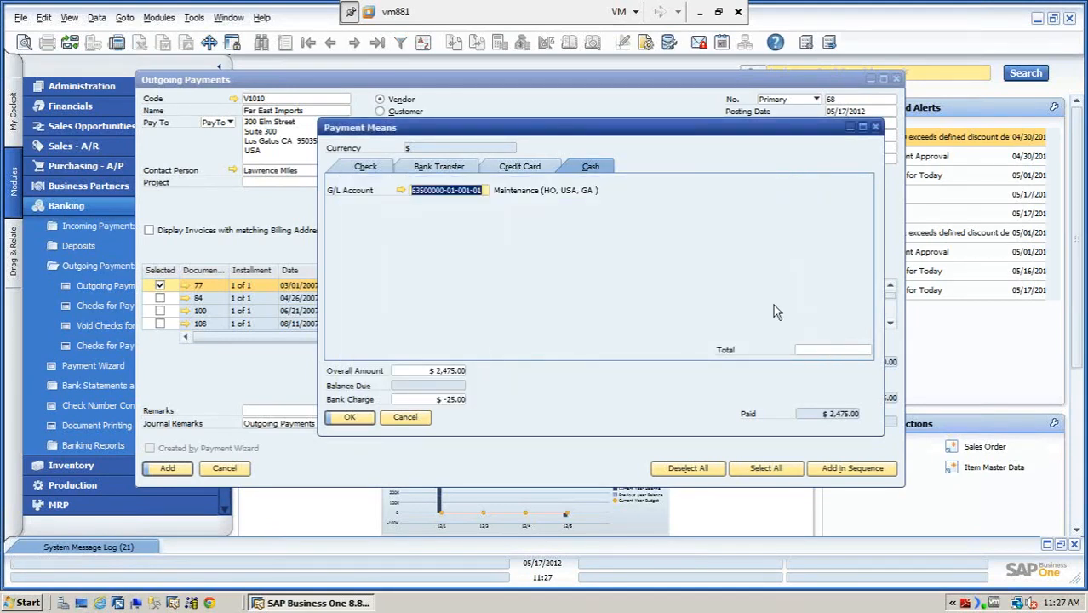
Step: Set the cash payment total to $25
click(830, 350)
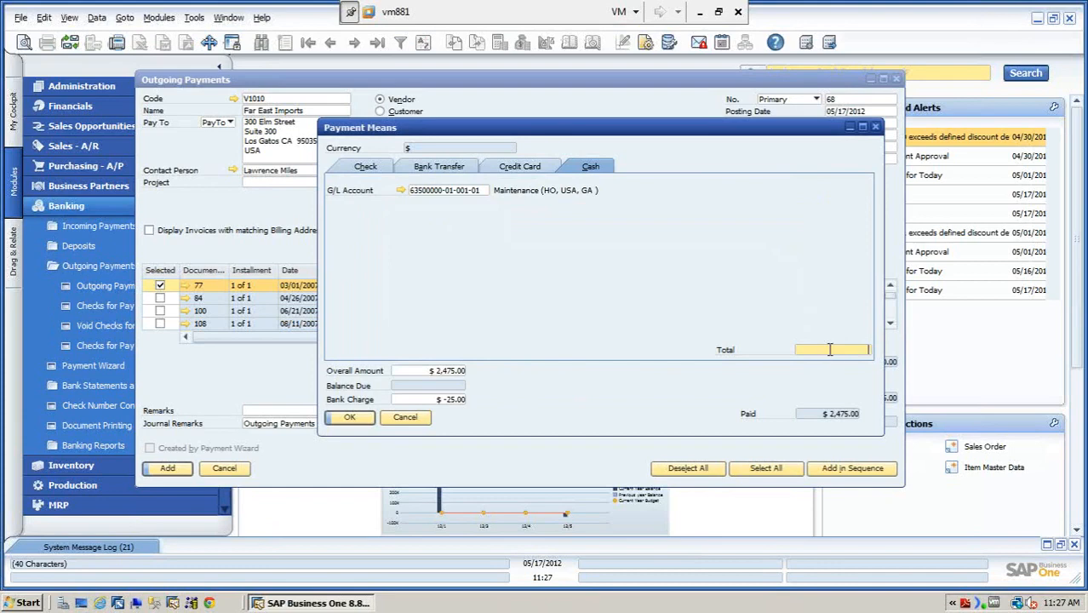
text(25)
key(Tab)
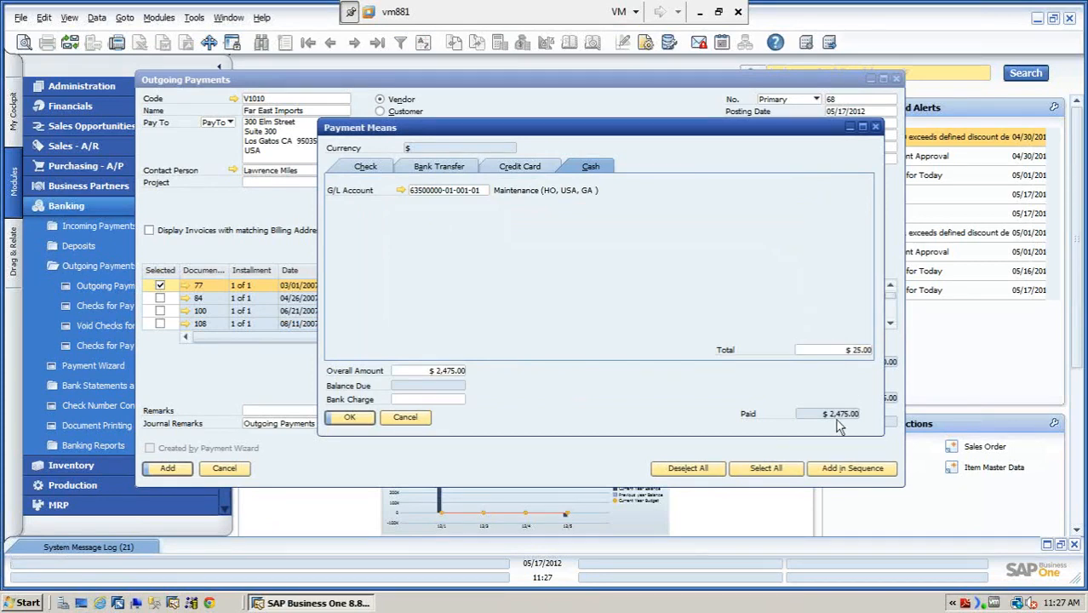
Step: Accept the payment means despite the non-cash account and add the outgoing payment to Far East Imports
click(351, 417)
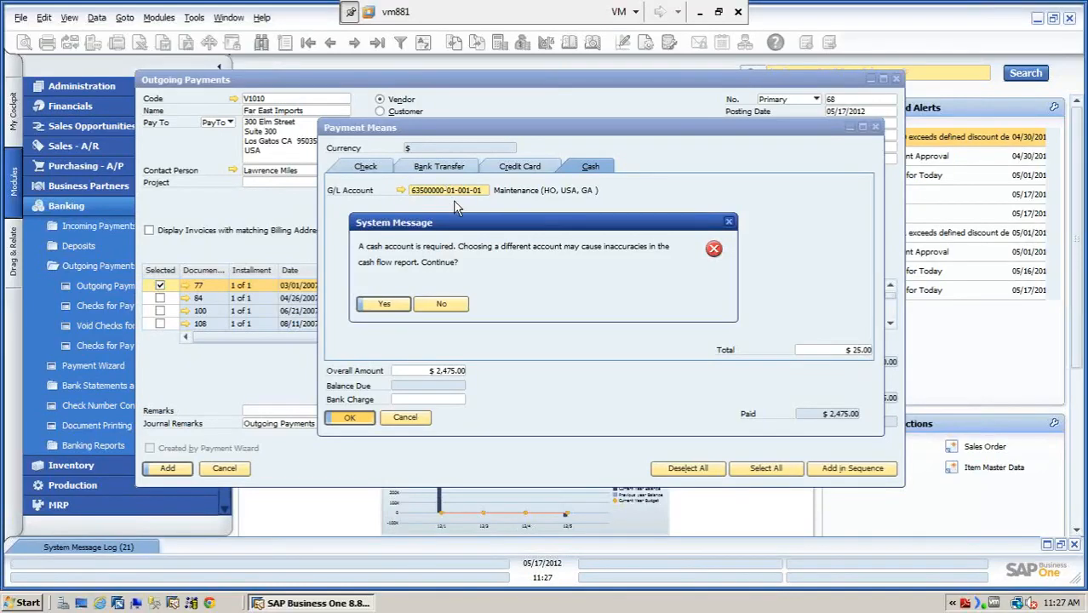
click(383, 305)
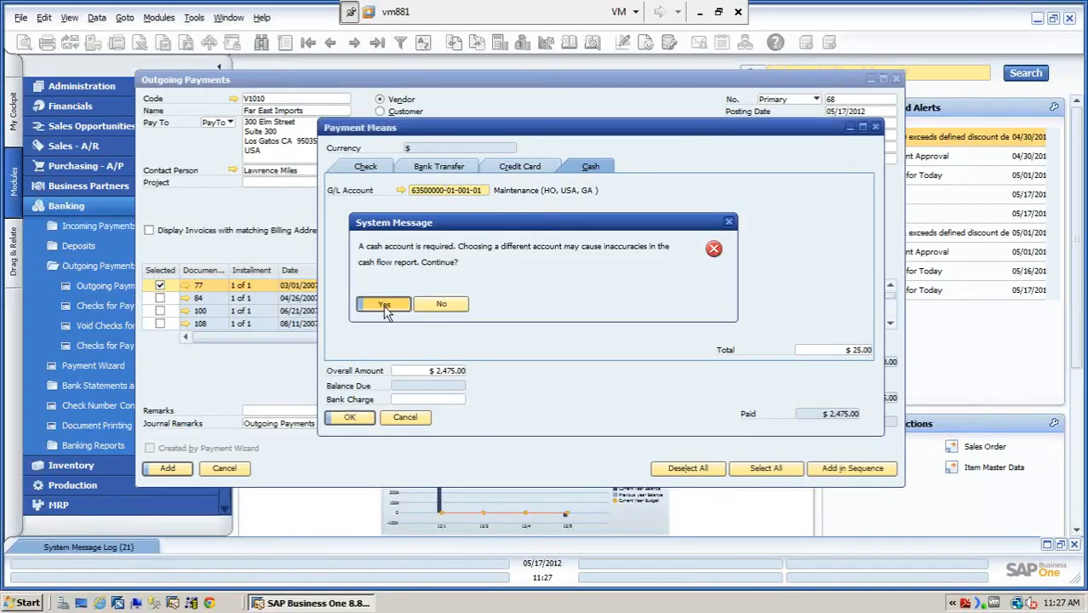
click(171, 468)
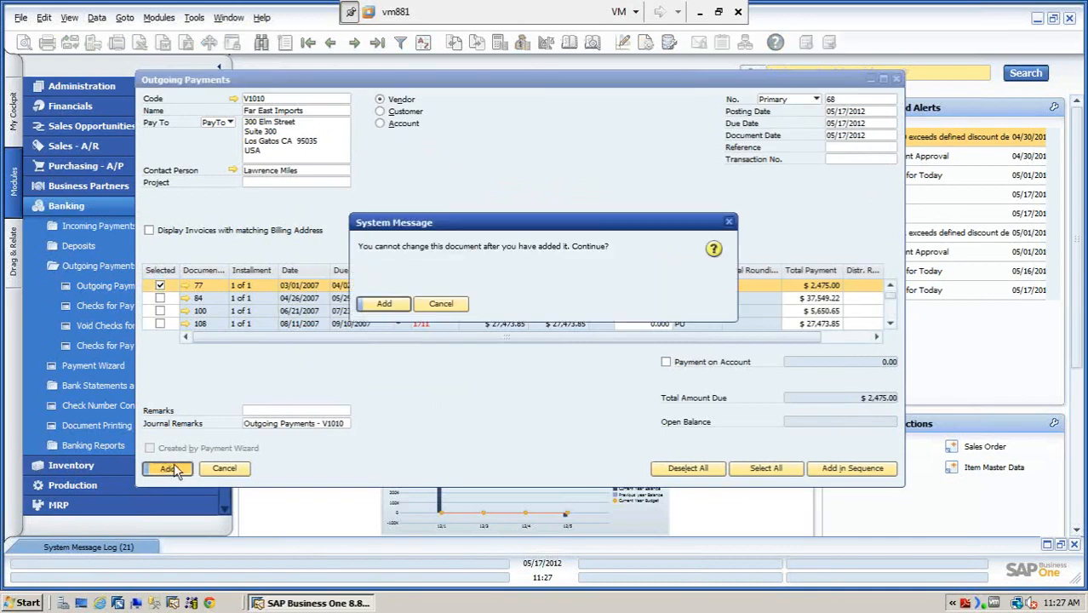
click(384, 305)
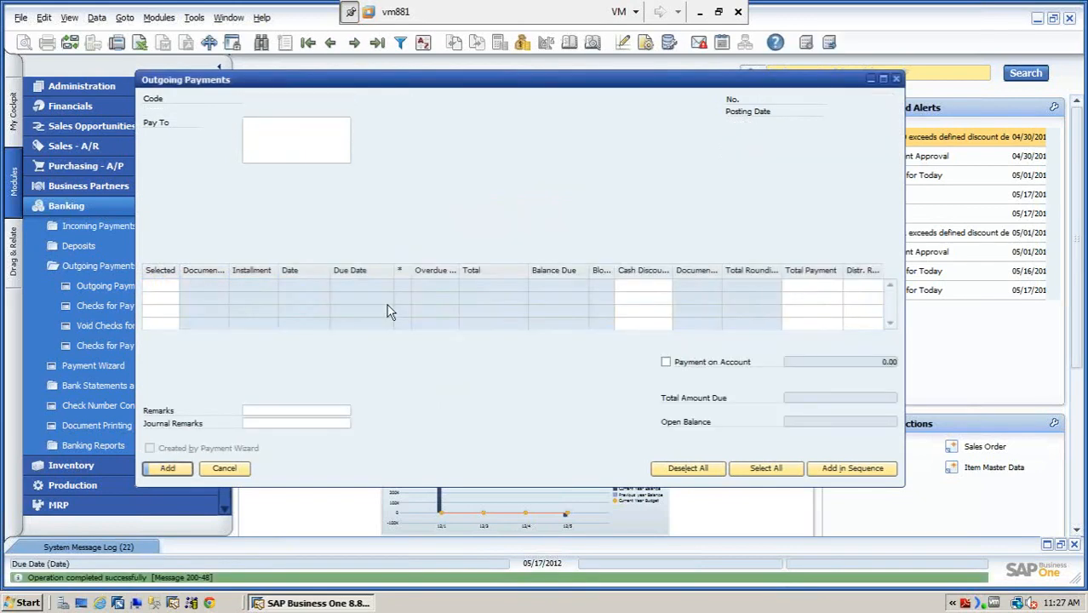
Step: Reopen the last added outgoing payment and review its linked A/P invoice 77 and journal entry
click(377, 42)
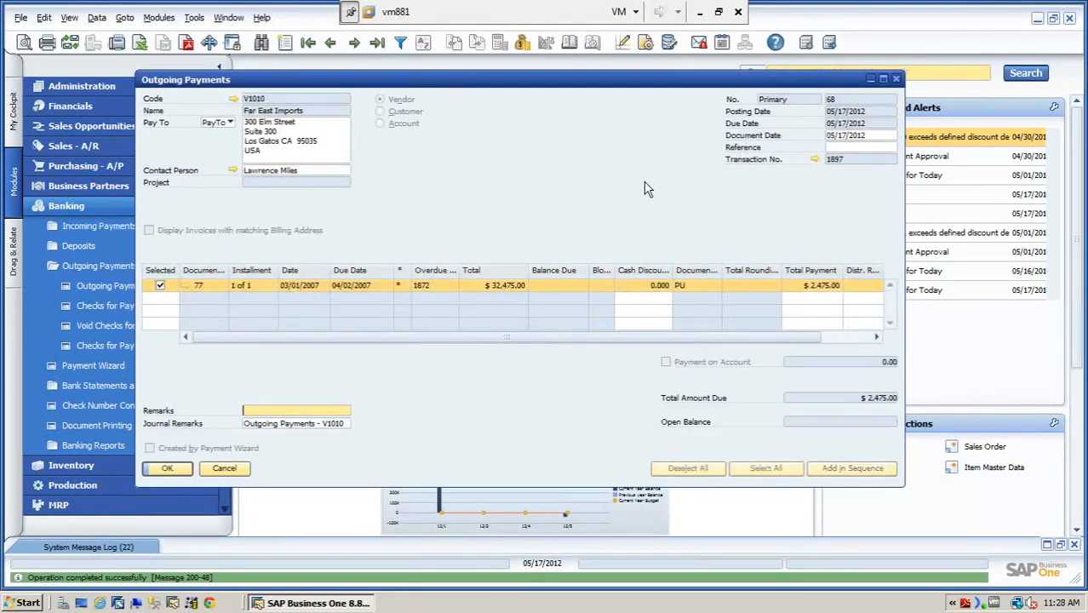
click(184, 285)
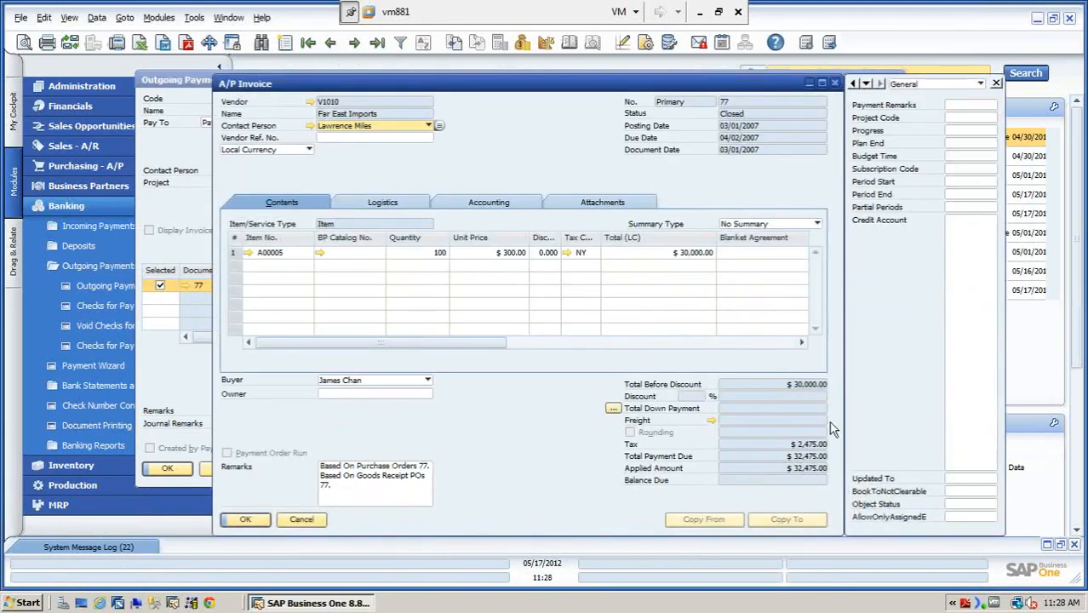
click(247, 521)
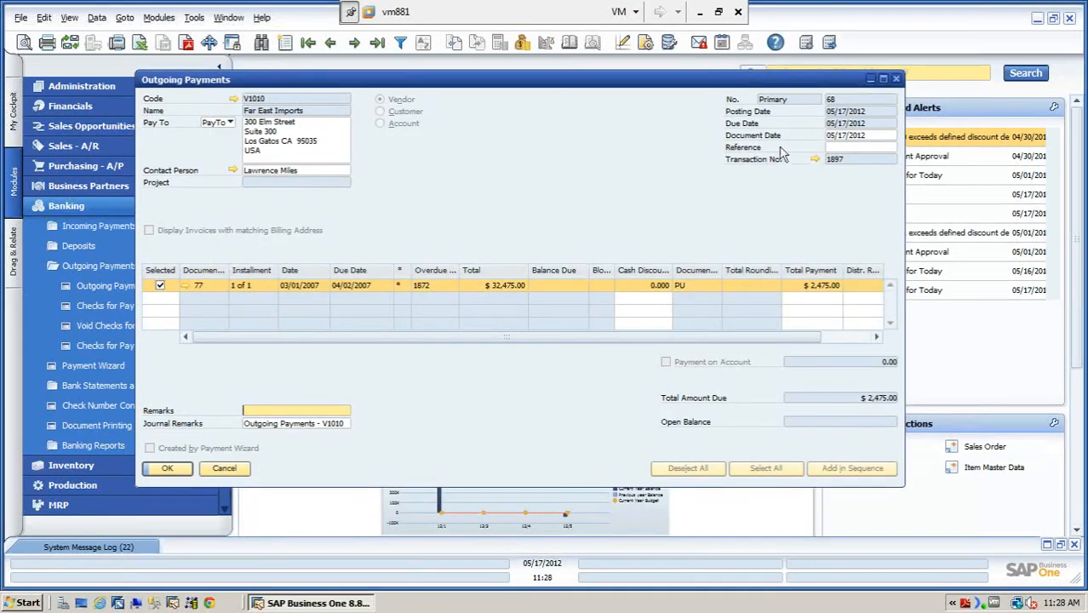
click(816, 161)
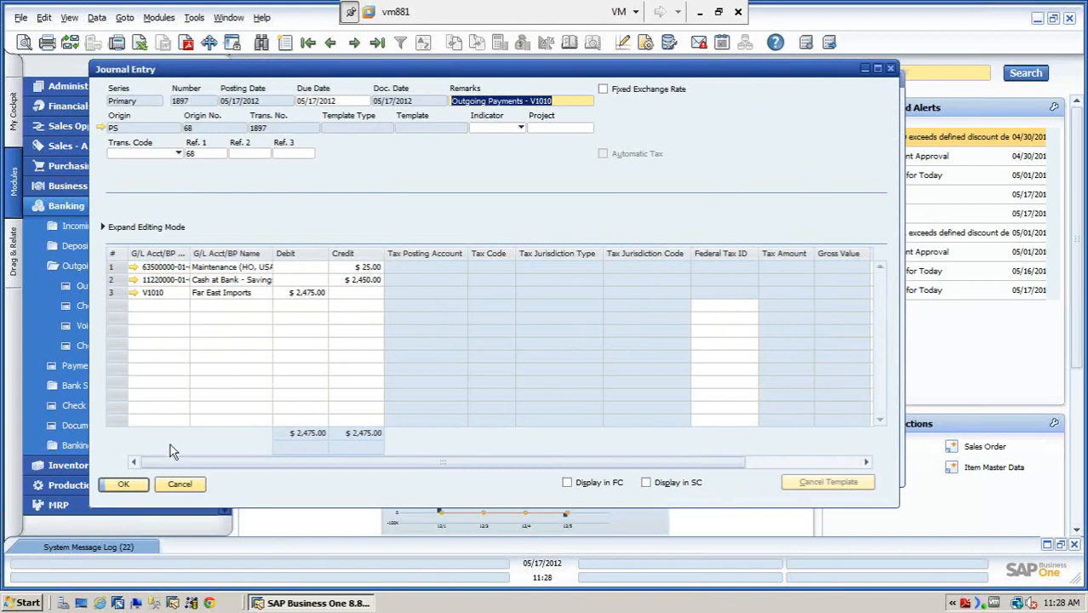
Step: Close the journal entry, check which actions are available for the outgoing payment, and close the payment
click(175, 483)
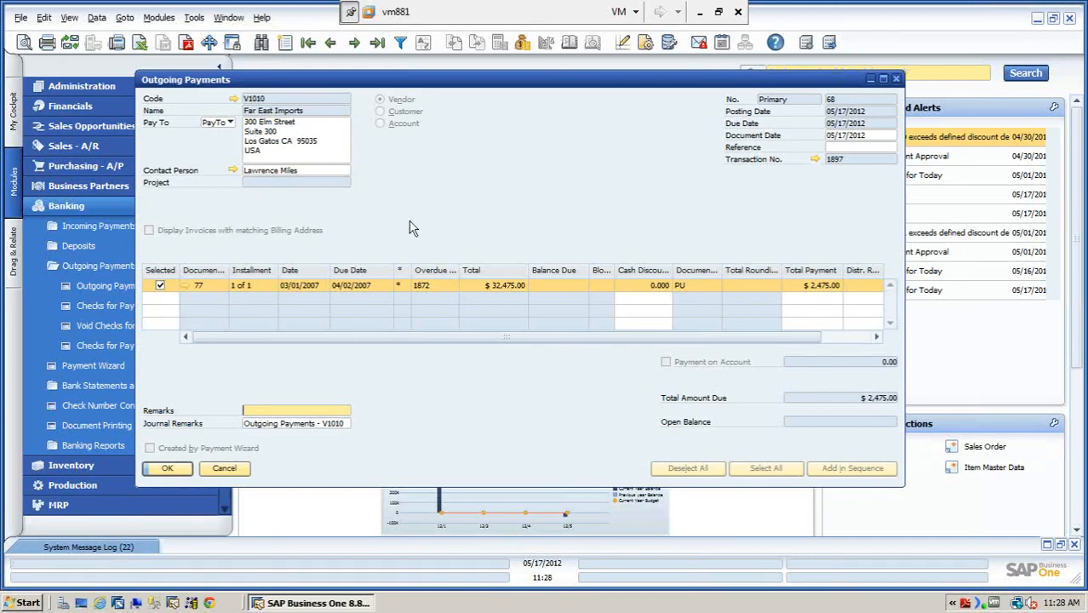
right_click(506, 171)
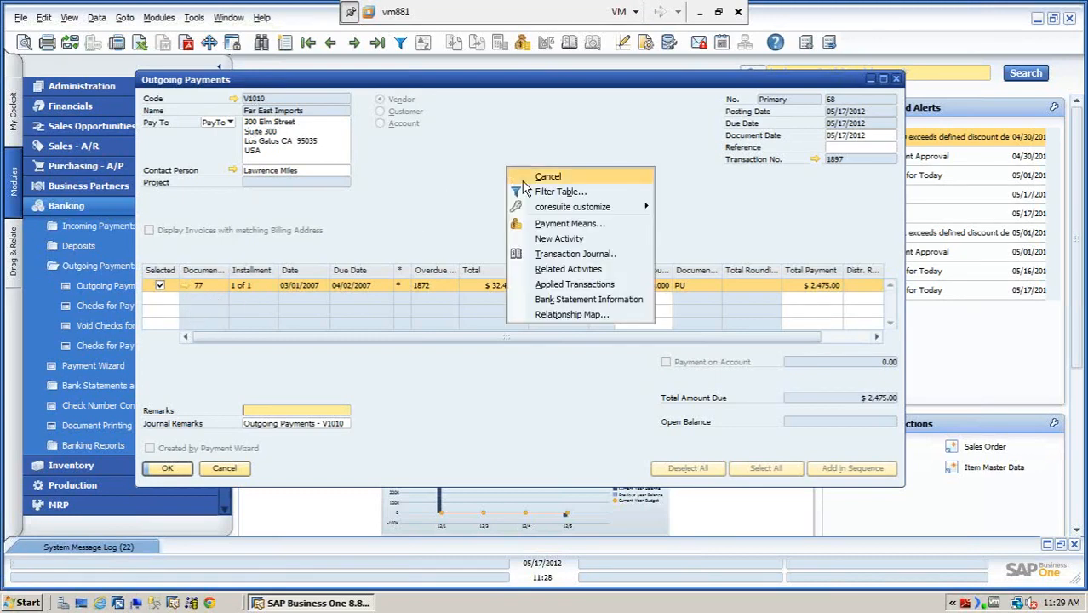
click(563, 140)
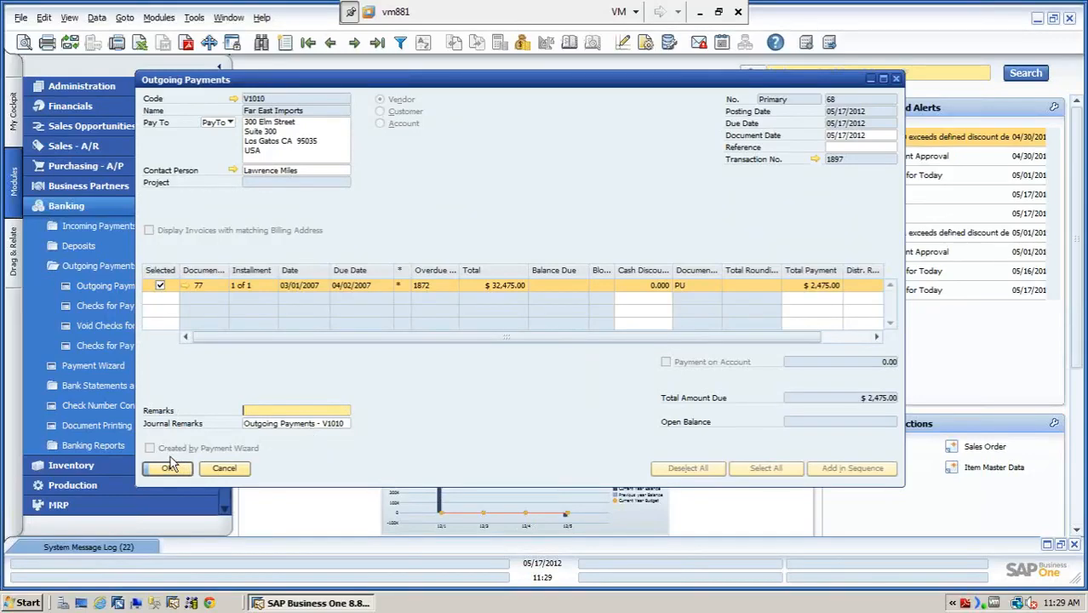
click(223, 468)
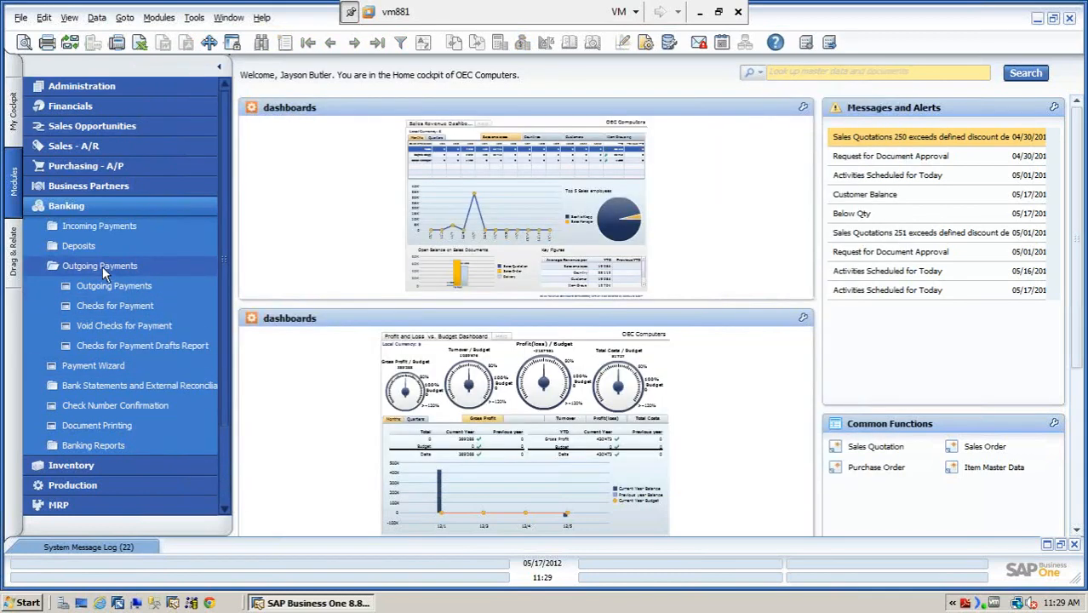
Step: Open the Payment Wizard and proceed to the payment run selection
click(100, 266)
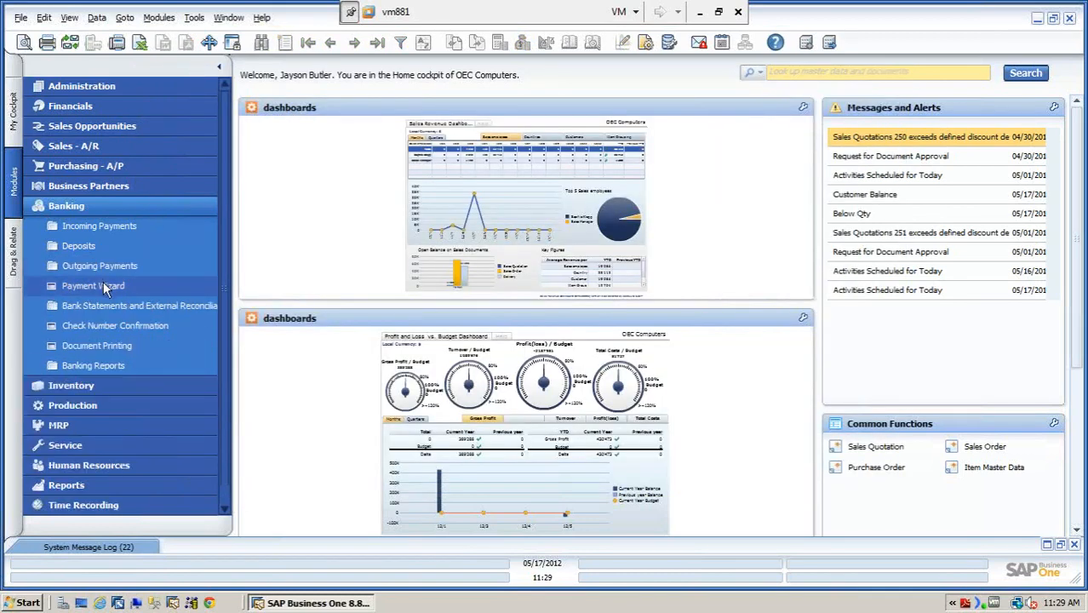
click(101, 286)
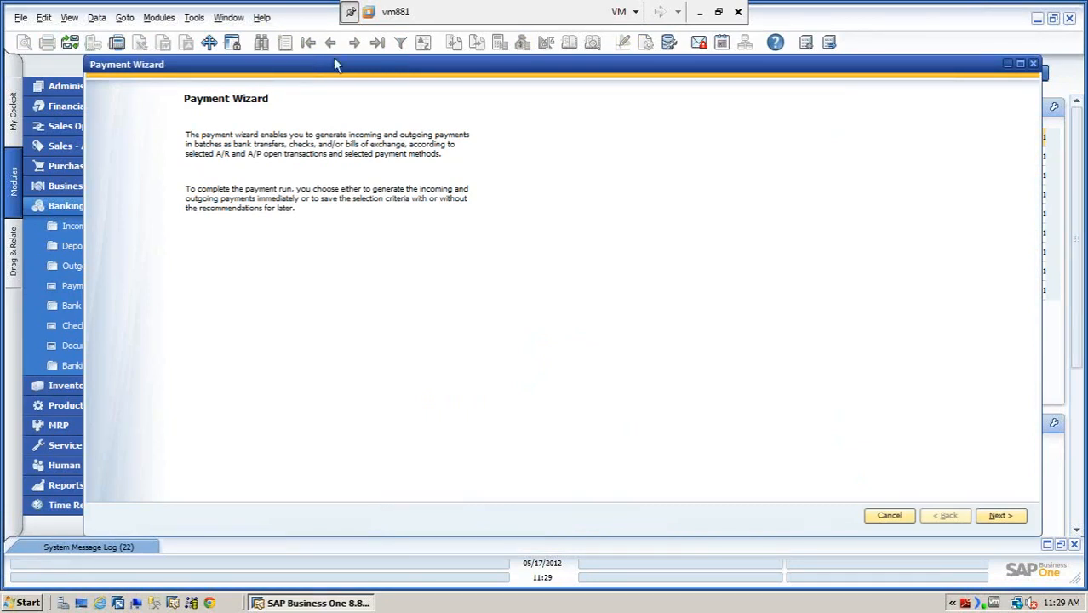
drag(330, 59, 301, 61)
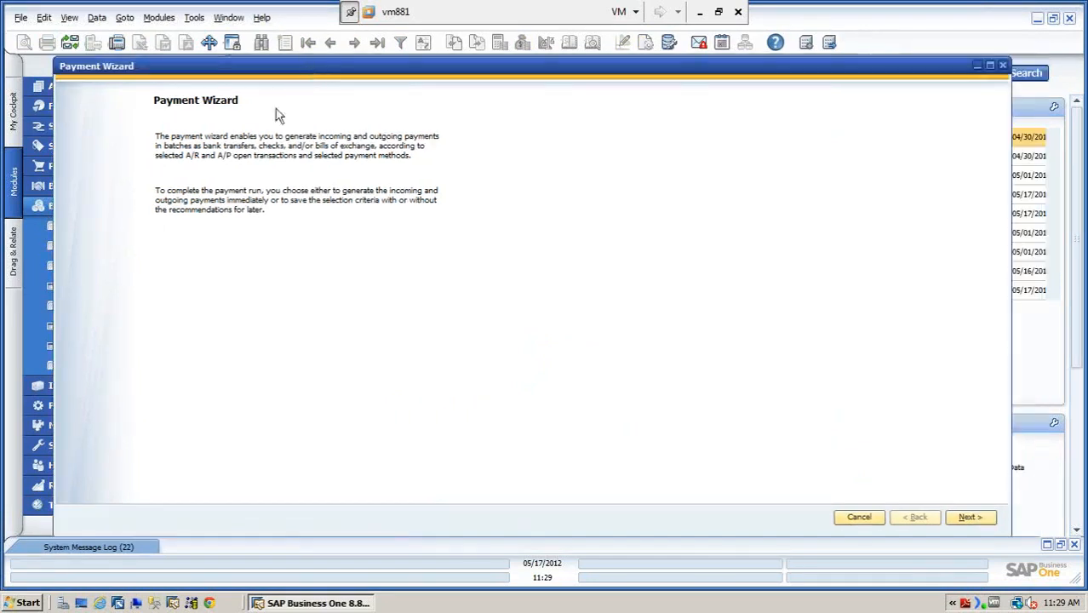
click(971, 517)
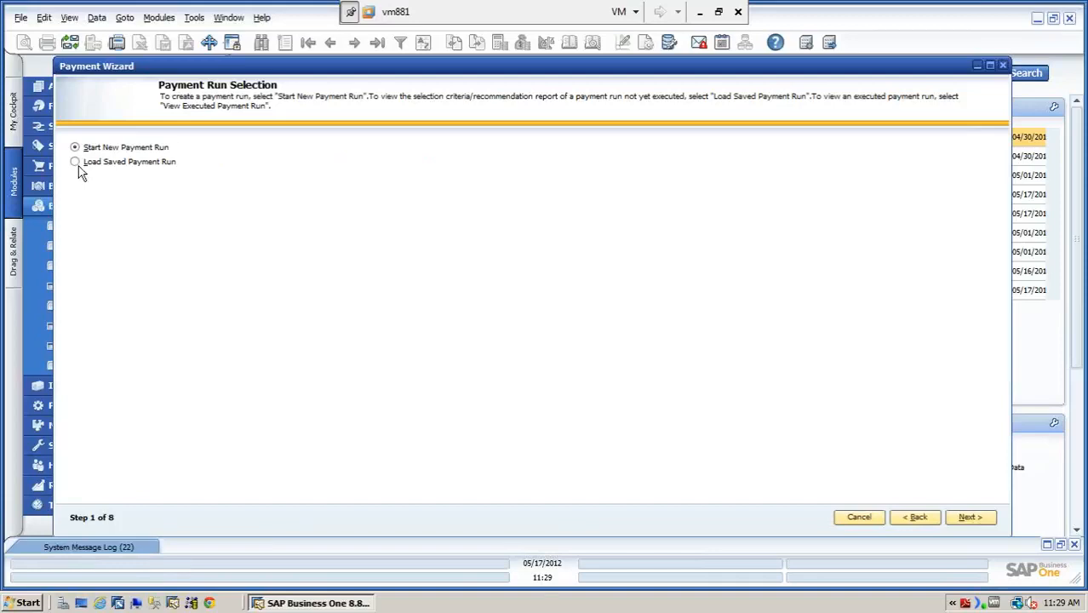
Step: Look through the executed payment runs, and start a new payment run
click(75, 162)
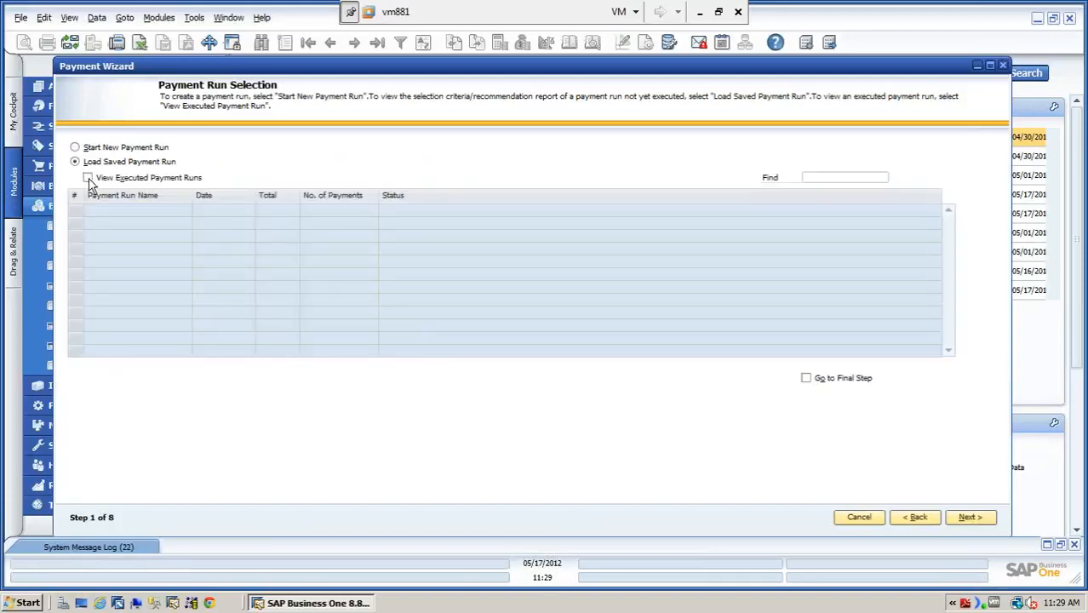
click(87, 179)
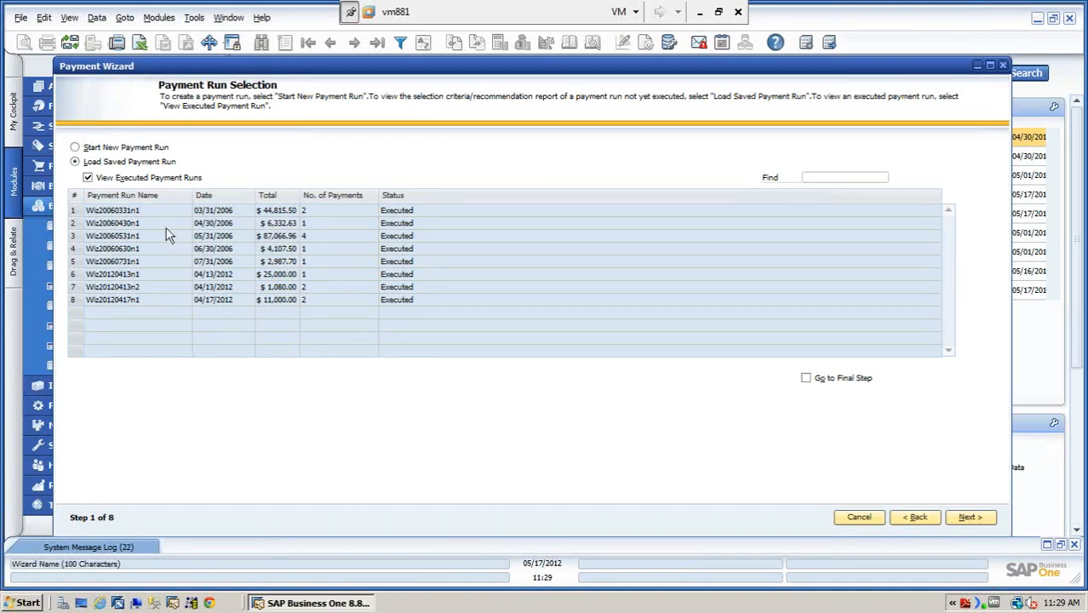
click(76, 148)
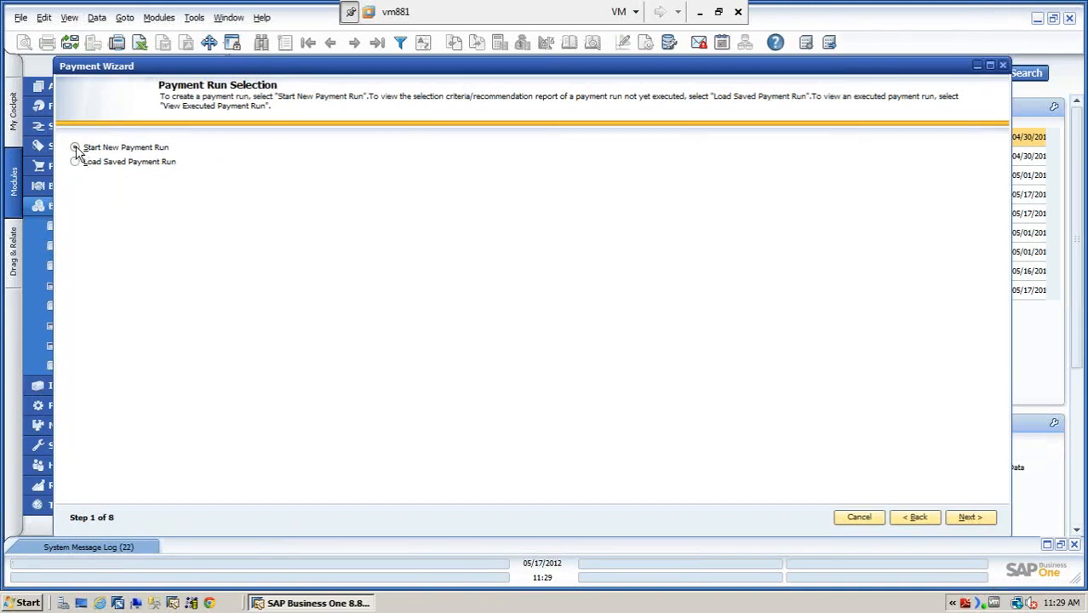
click(970, 517)
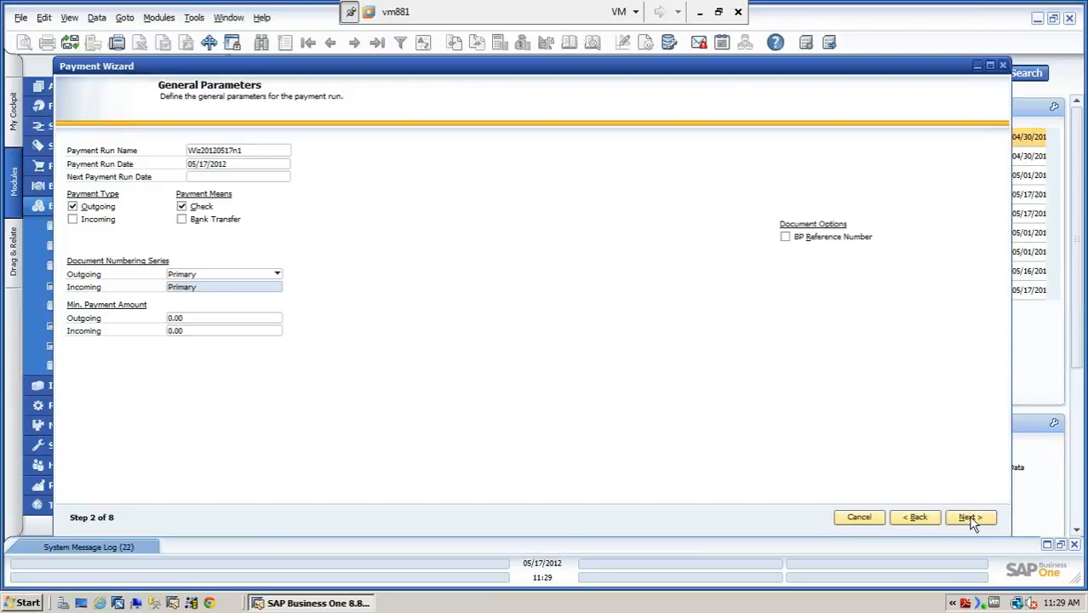
Step: Try including incoming payments and the bank transfer payment means in the payment run's general parameters
click(73, 220)
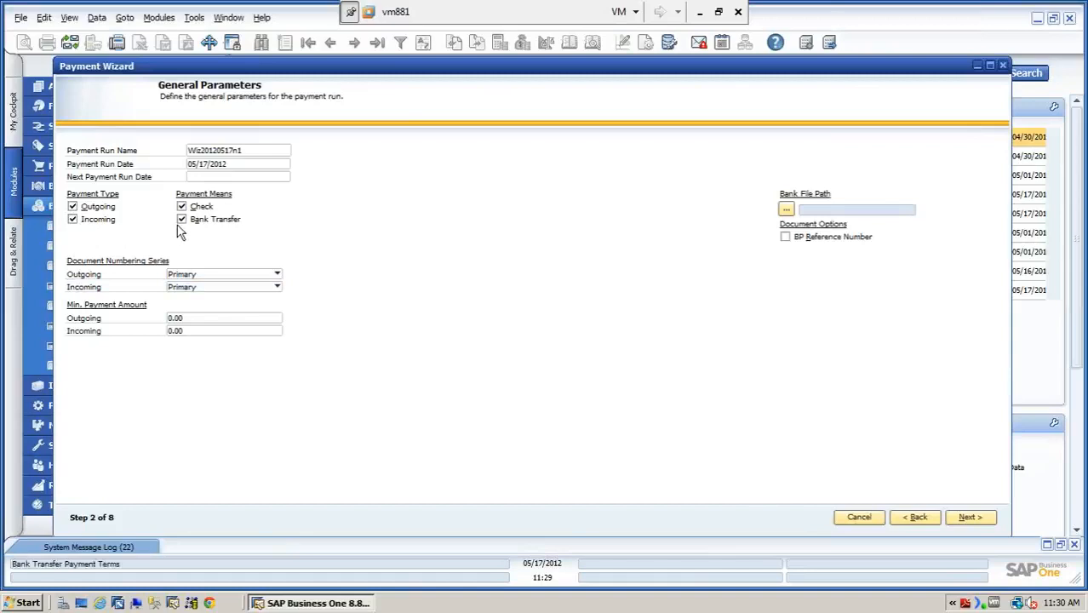
click(74, 220)
click(182, 220)
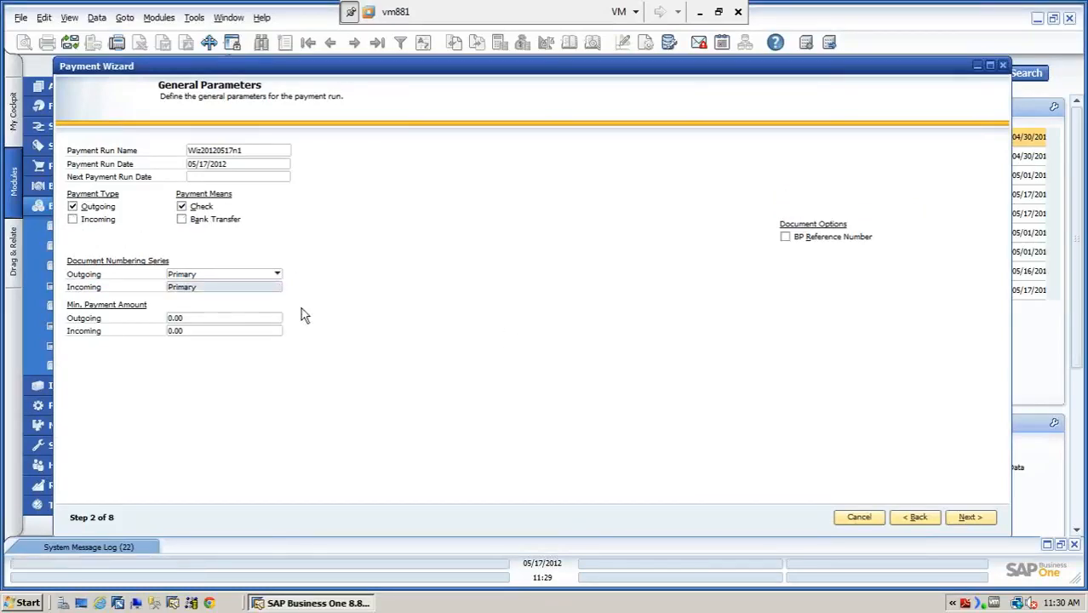
click(182, 220)
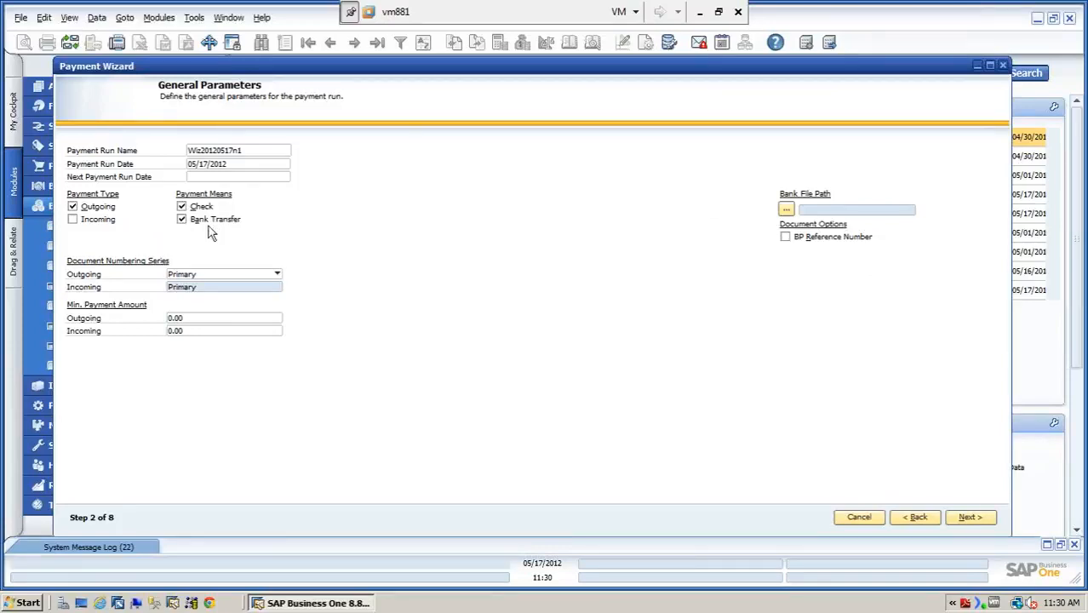
click(181, 221)
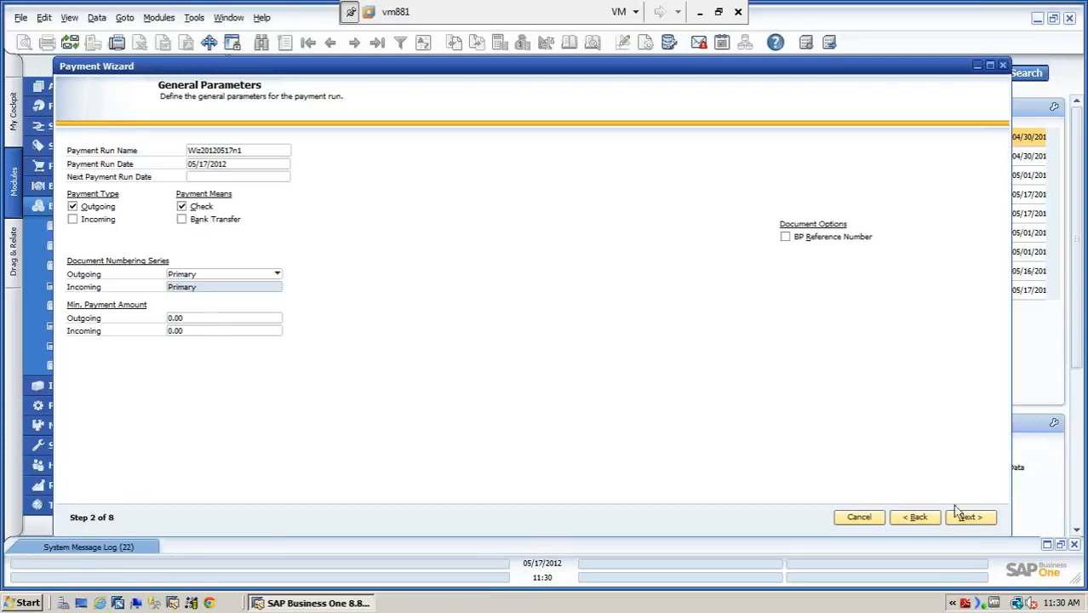
Step: Proceed with the outgoing check parameters and add the vendors of all vendor groups to the payment run list
click(983, 523)
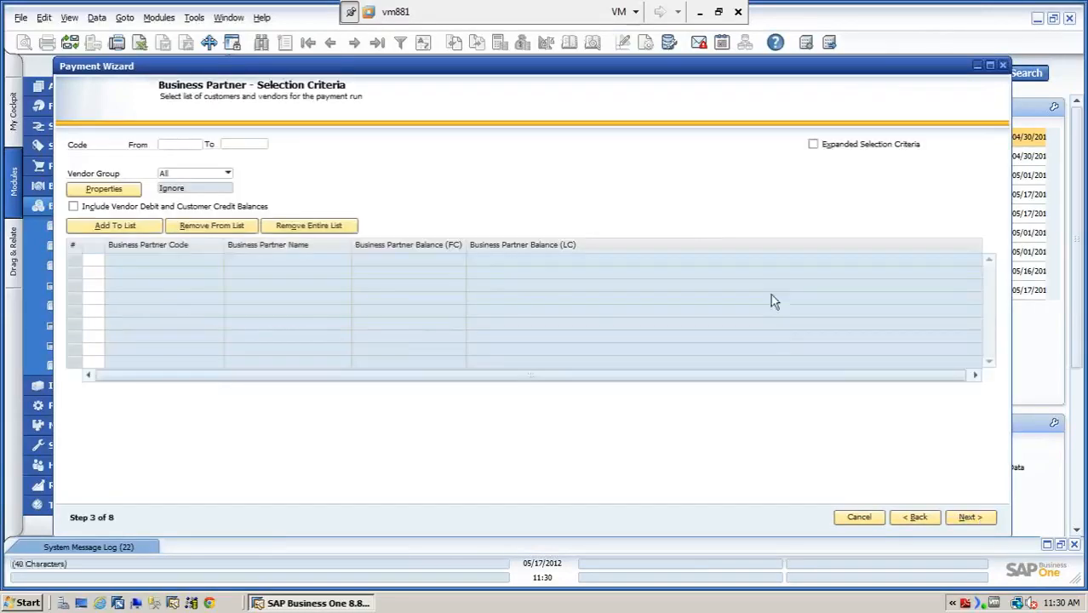
click(228, 173)
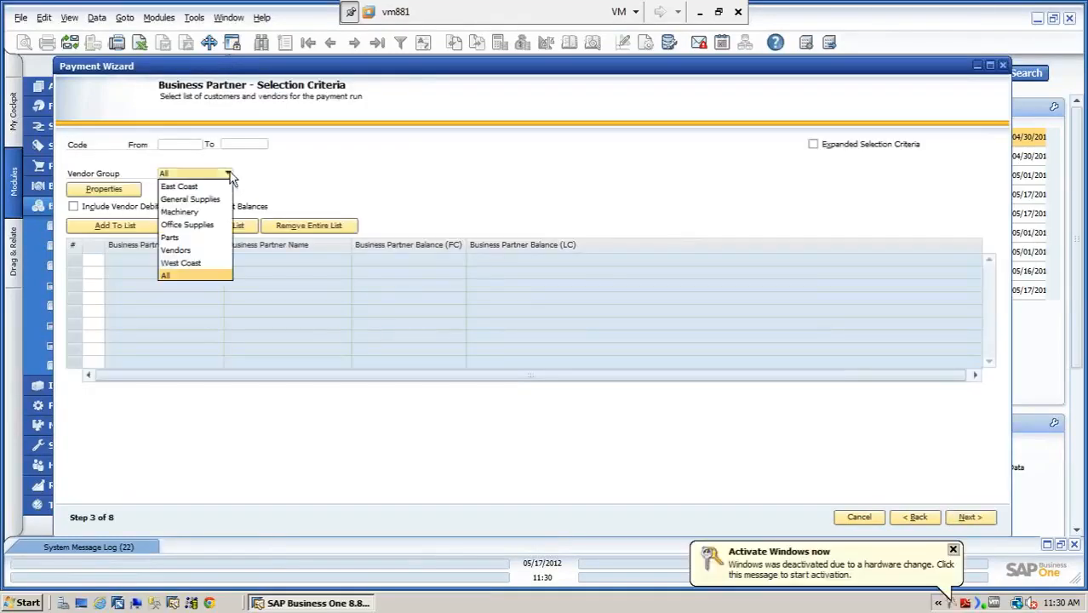
click(952, 550)
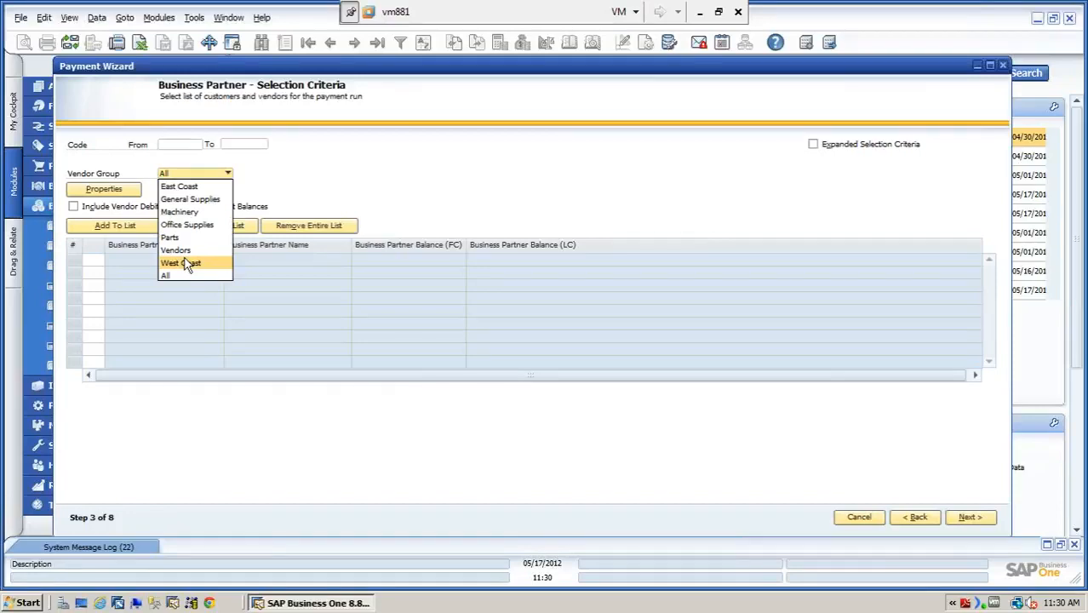
click(355, 169)
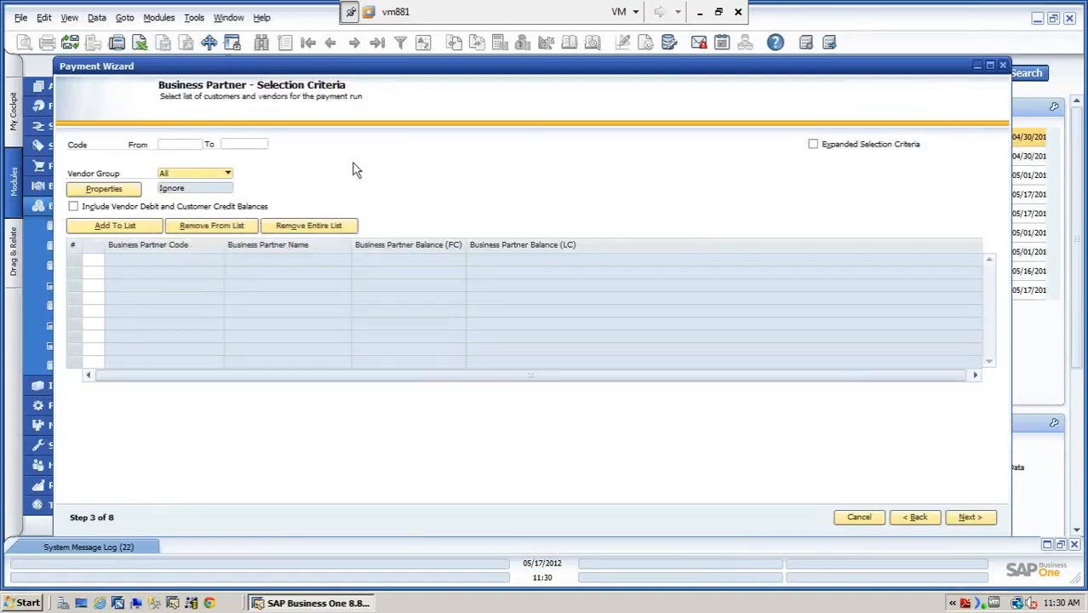
click(128, 228)
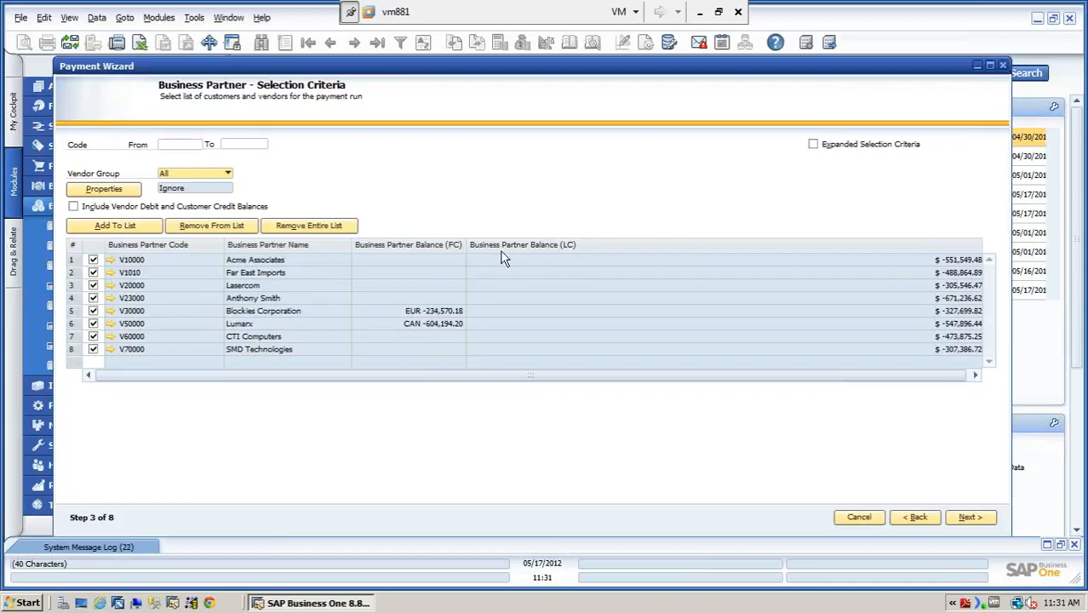
Step: Check the currency in the master data of Blockies Corporation and Lumarx and exclude both vendors from the payment run
click(111, 311)
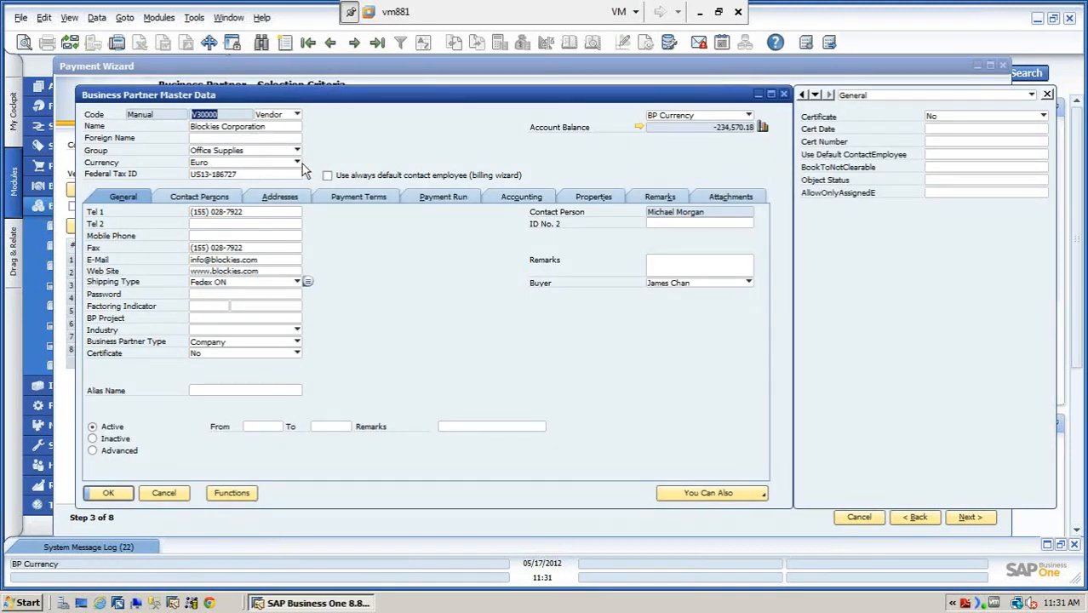
click(297, 163)
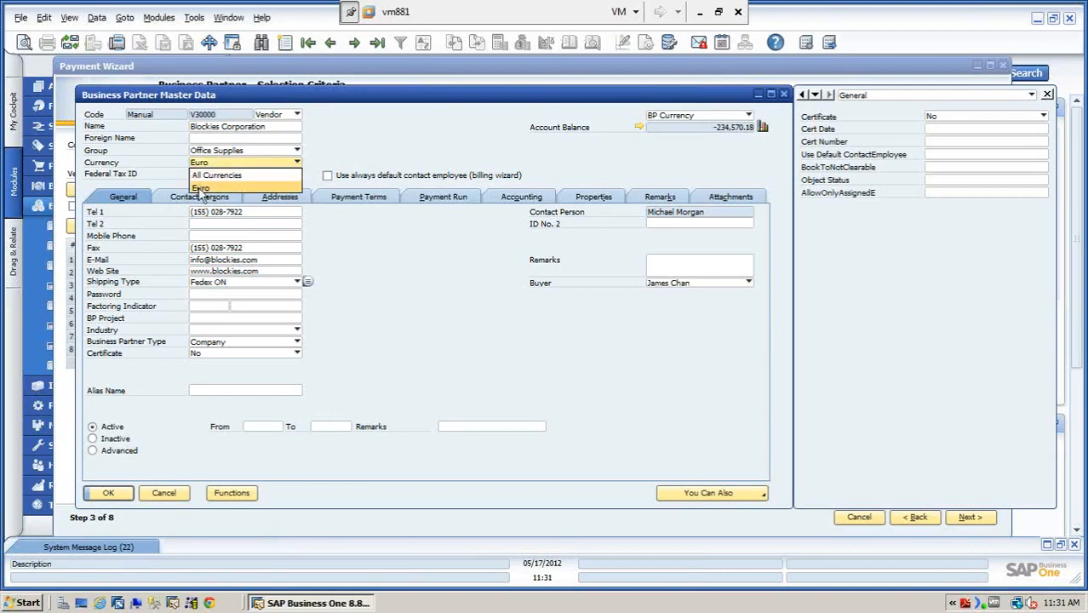
click(205, 187)
click(165, 493)
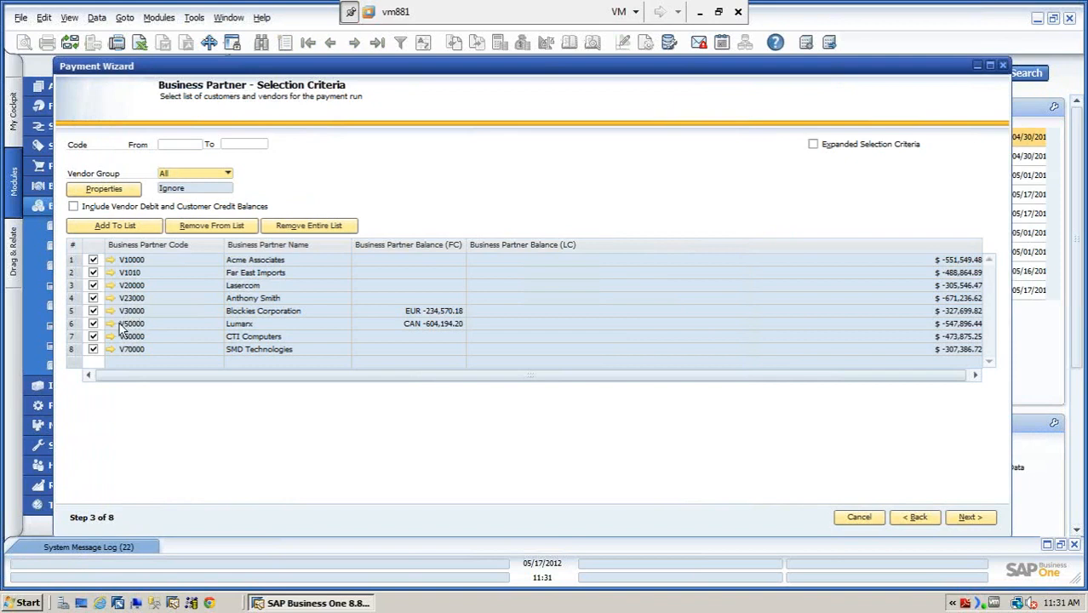
click(109, 324)
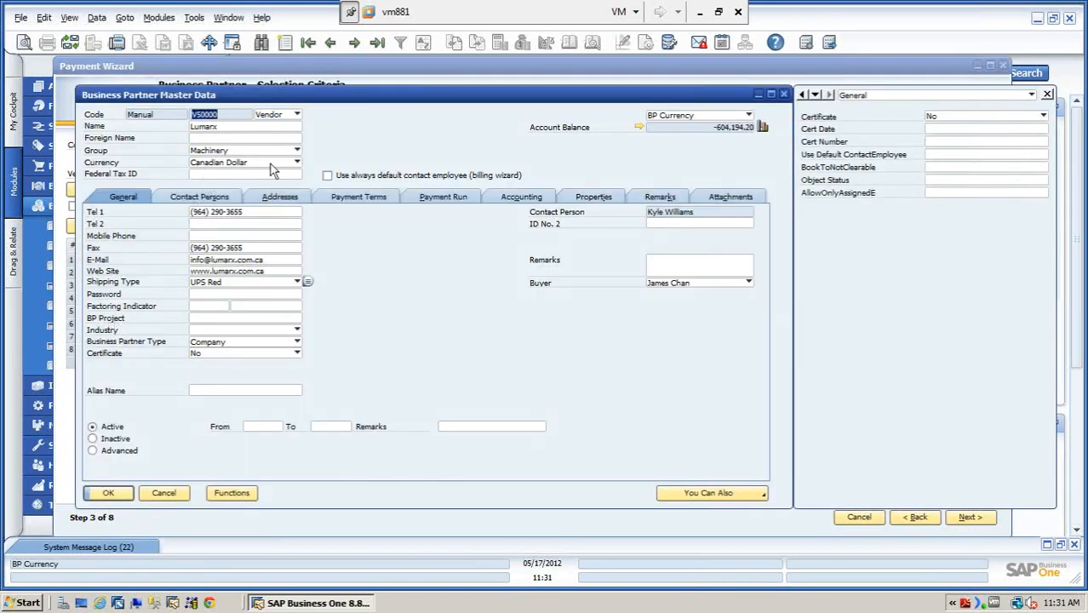
click(109, 495)
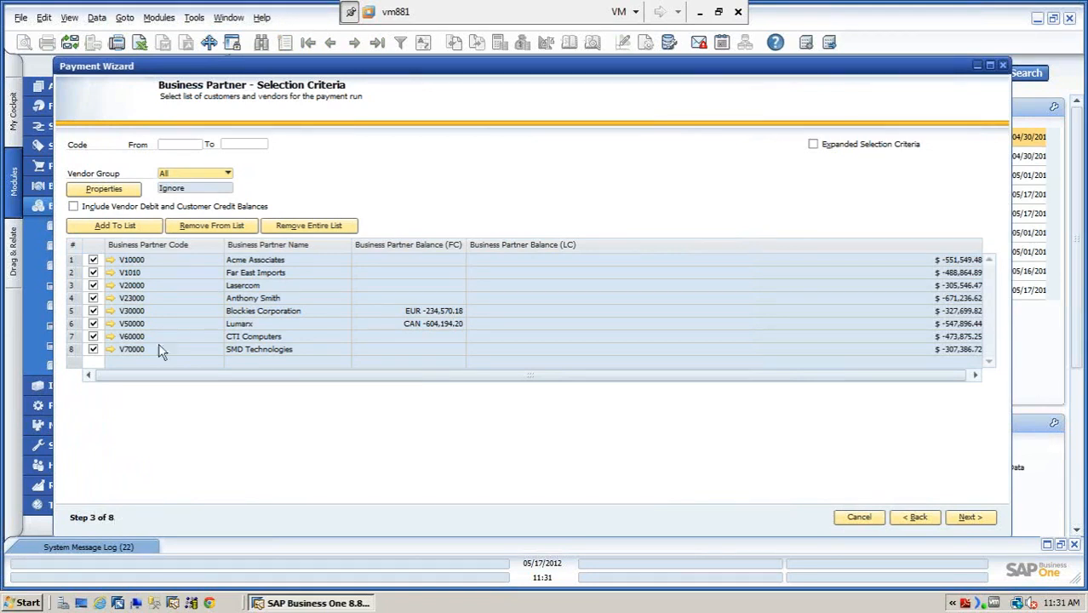
click(94, 311)
click(94, 324)
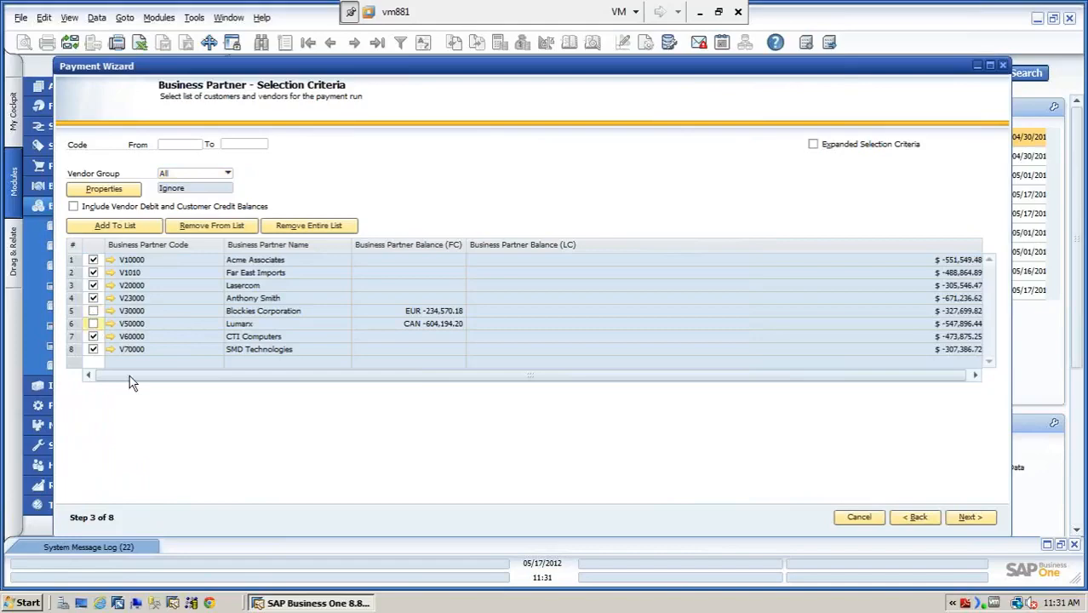